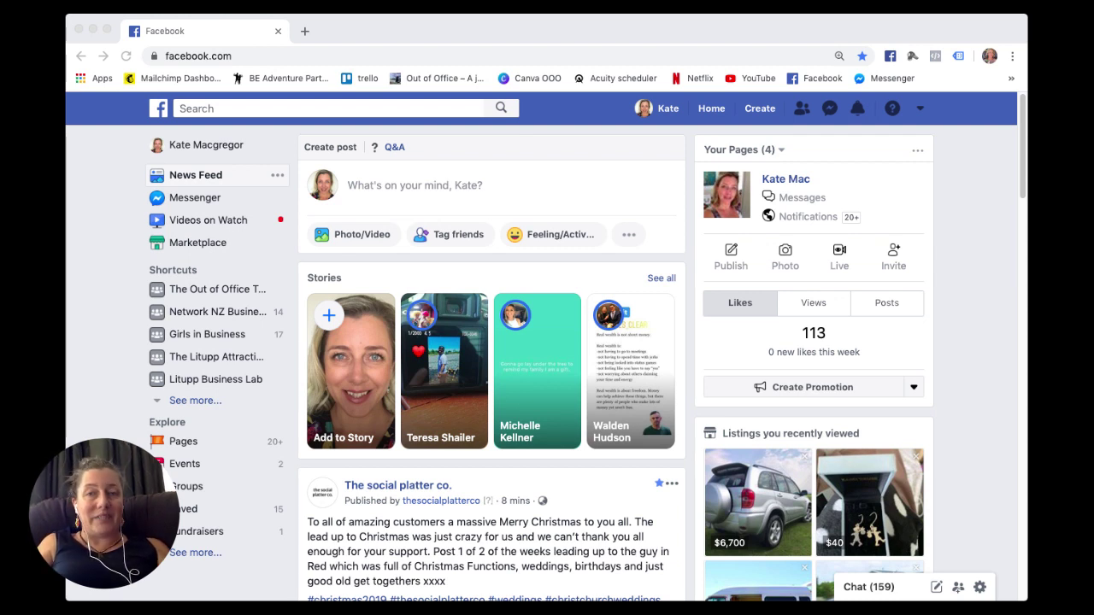
Step: Start creating an ad from the Facebook home page so that Ads Manager opens
click(757, 111)
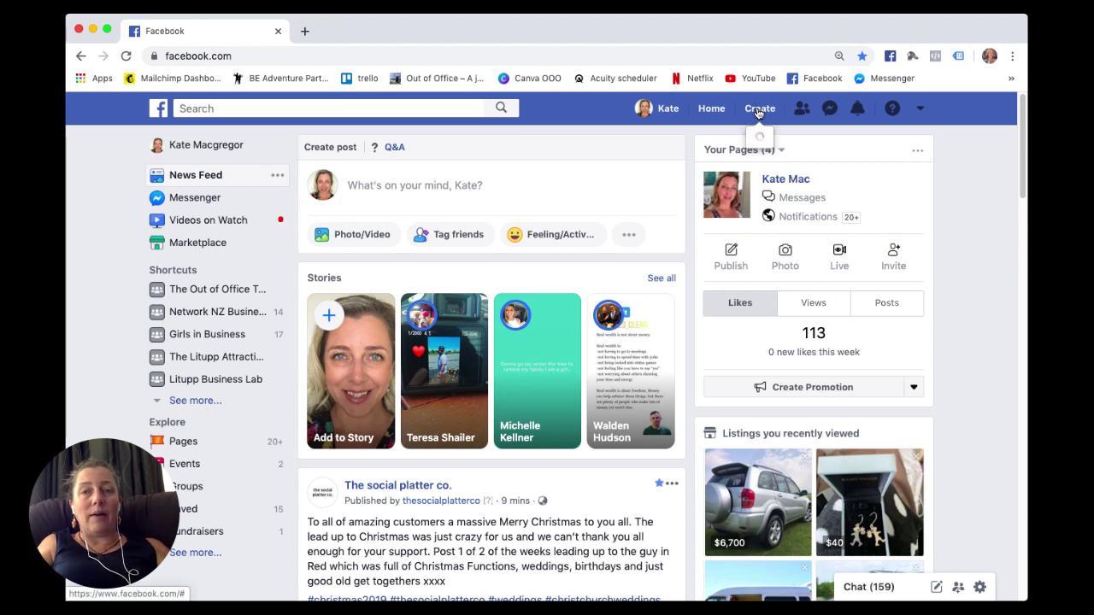
click(756, 111)
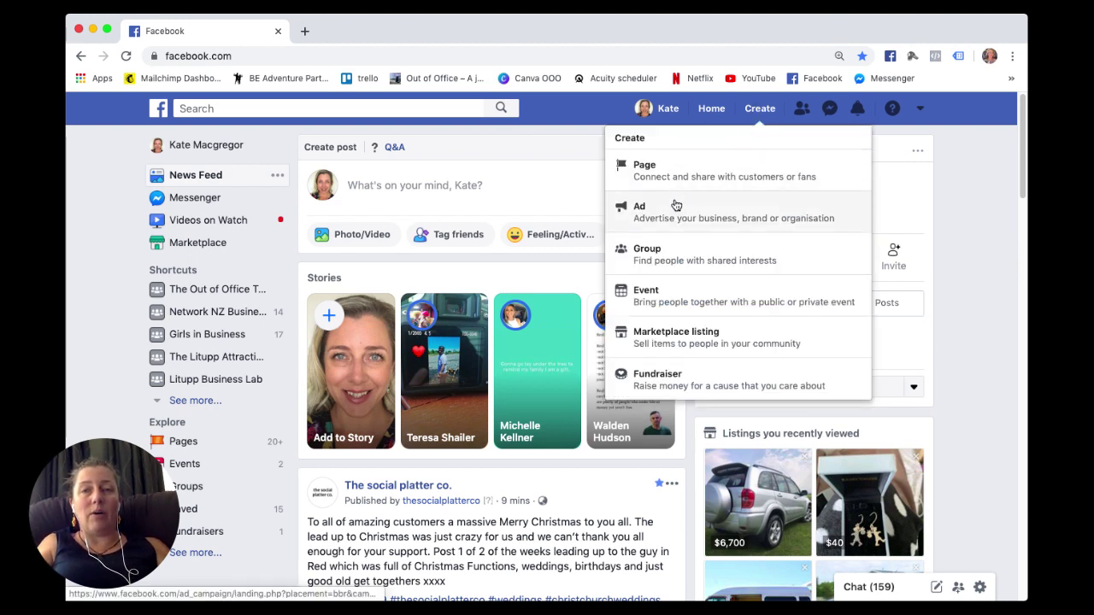
click(677, 213)
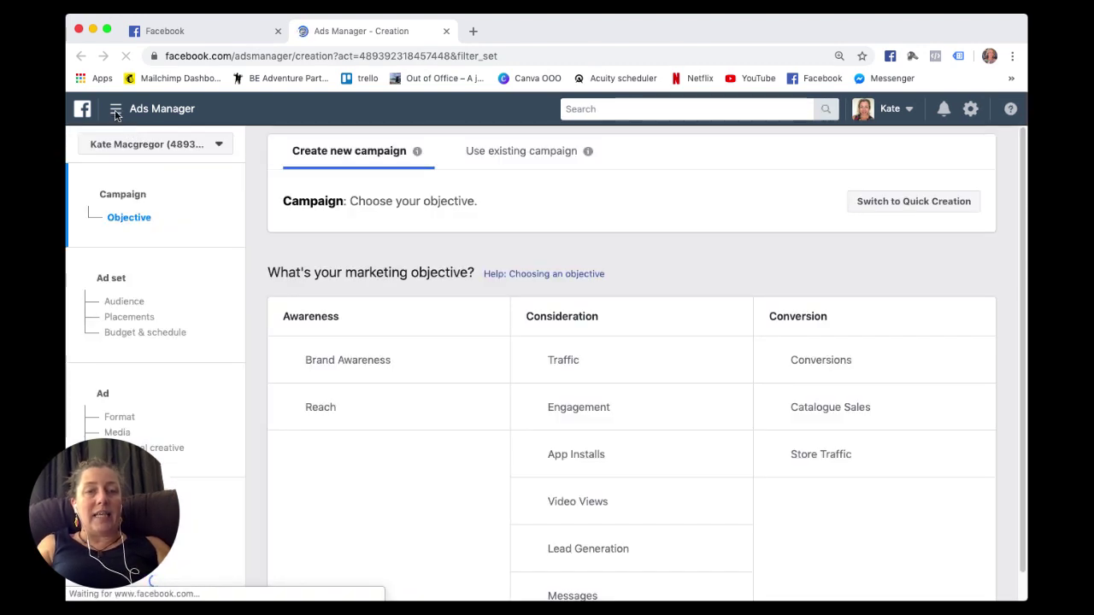
Step: Open Audience Insights and choose Everyone on Facebook as the starting audience
click(115, 109)
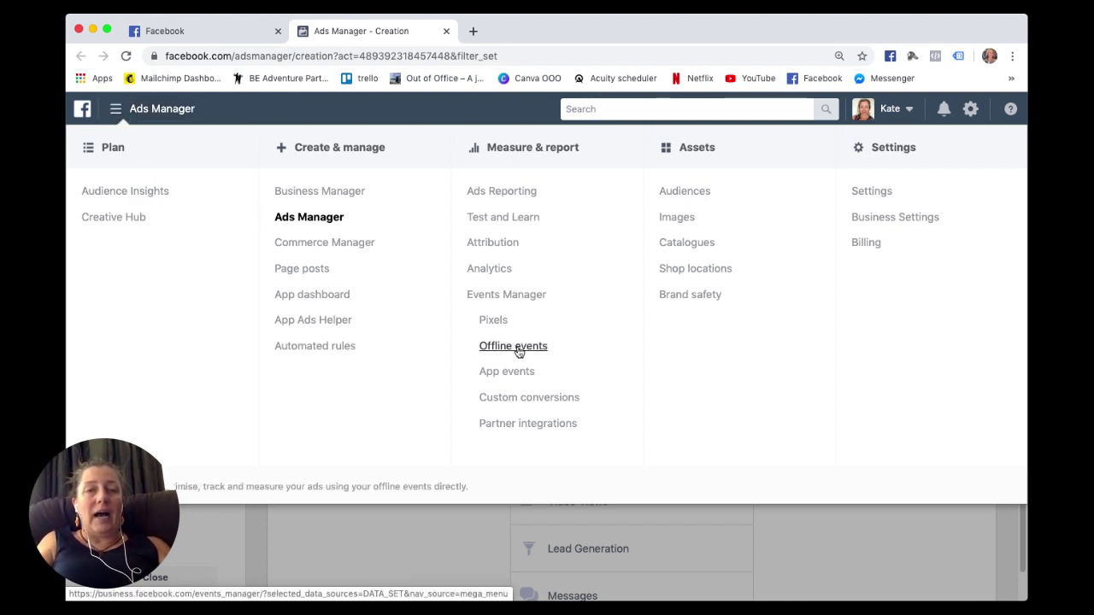
click(163, 191)
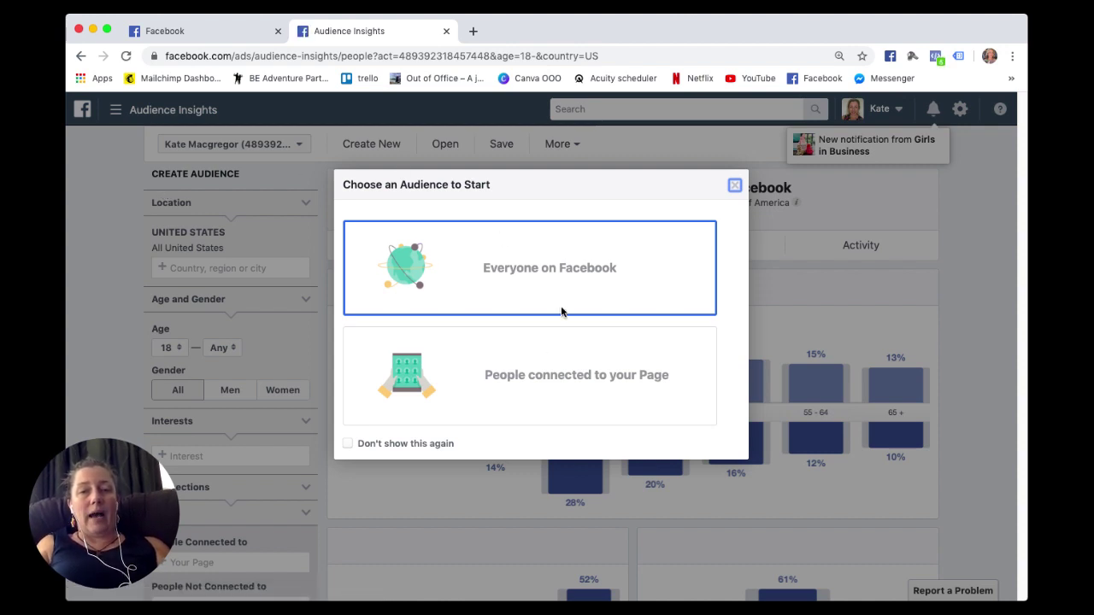
click(618, 265)
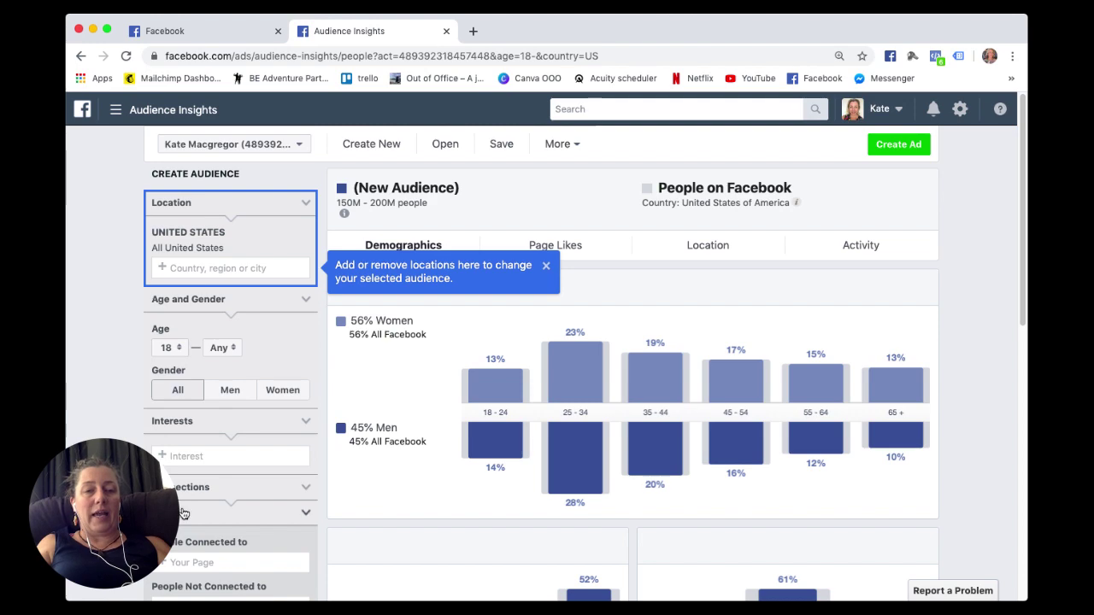
Step: Remove United States from the audience's location filter so that no country is selected
scroll(182, 513, down, 5)
scroll(182, 513, up, 5)
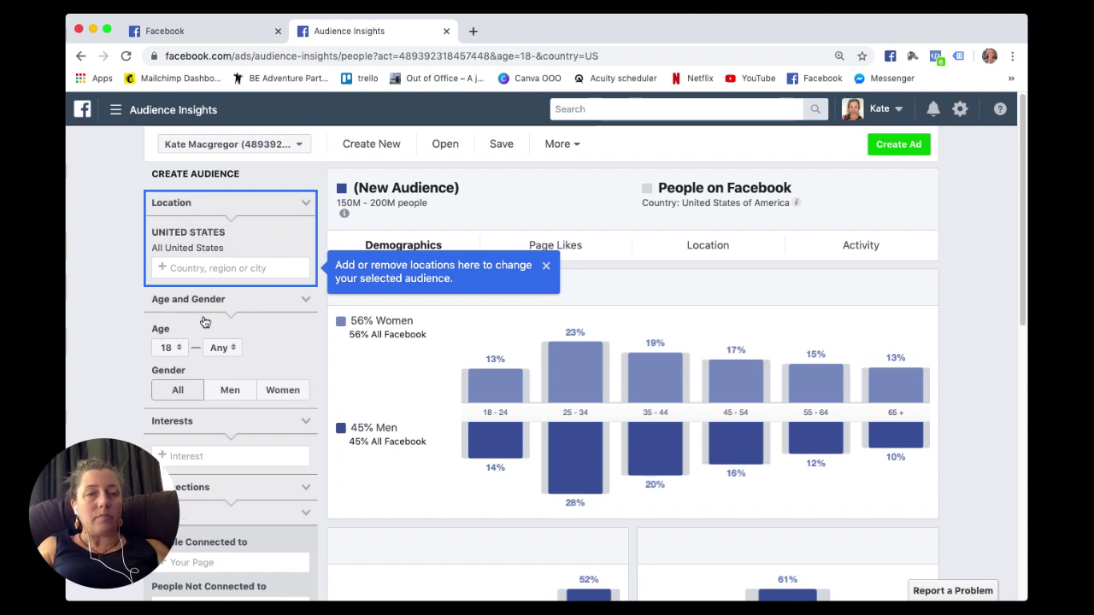
mouse_move(251, 232)
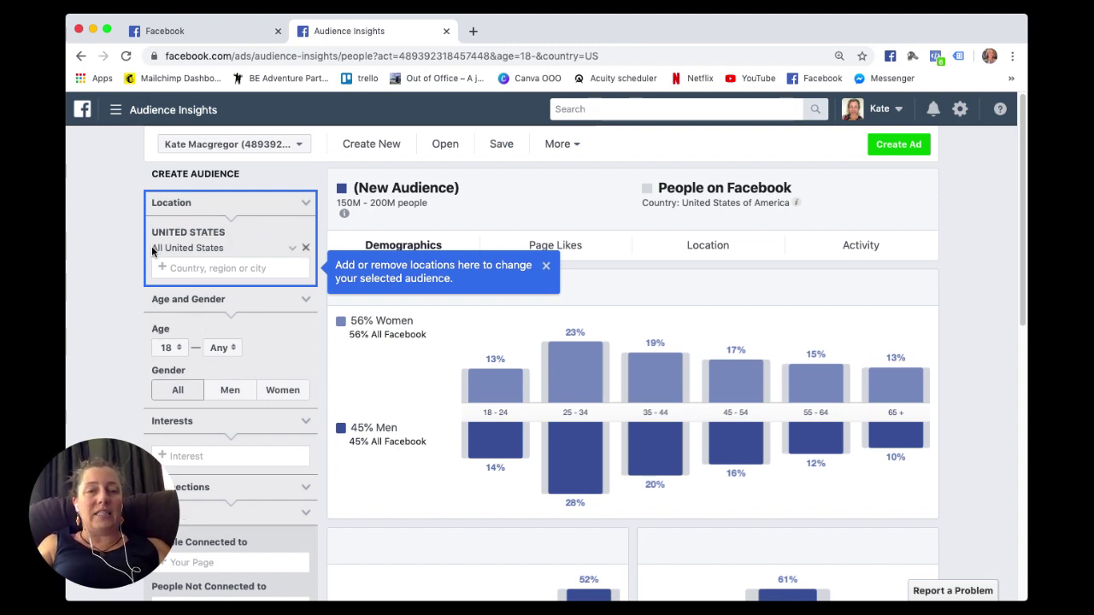
click(306, 236)
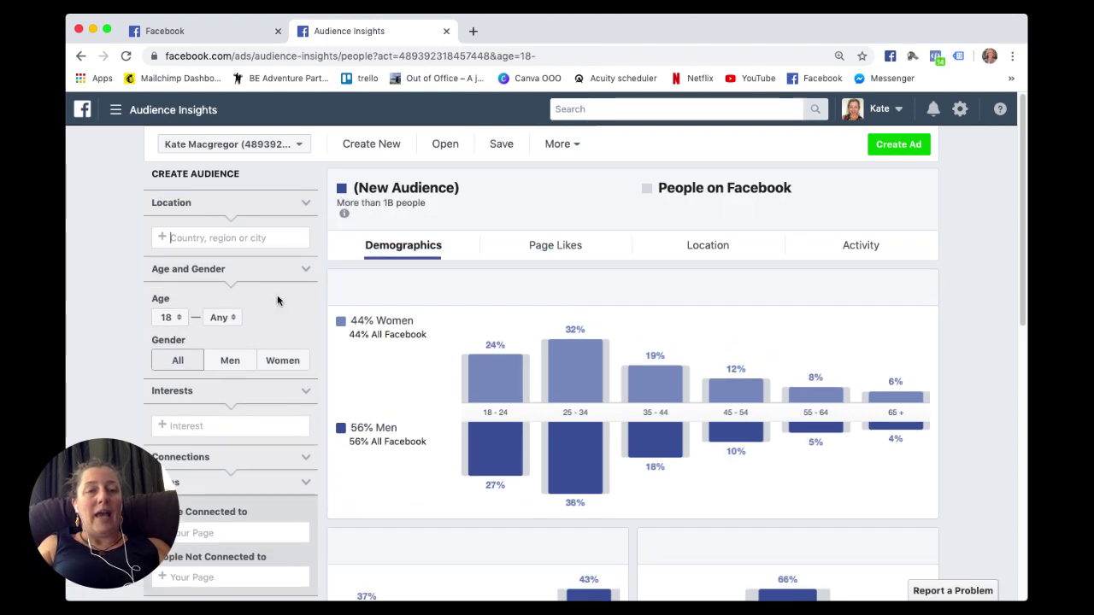
Step: Examine the new audience's size and its age and gender breakdown in the demographics
scroll(277, 296, down, 3)
scroll(276, 296, up, 3)
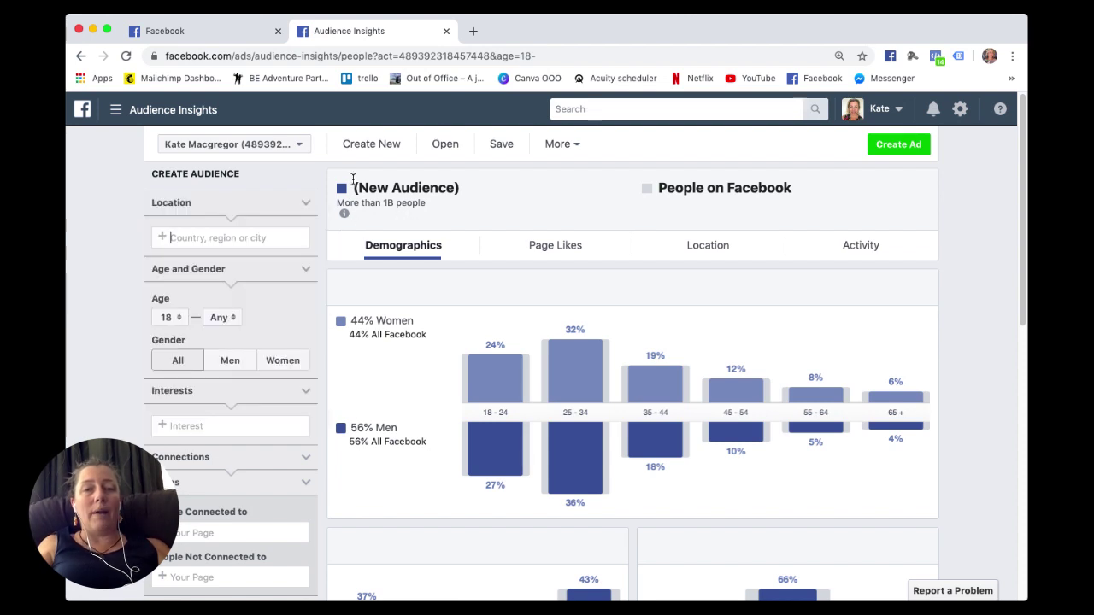
mouse_move(343, 213)
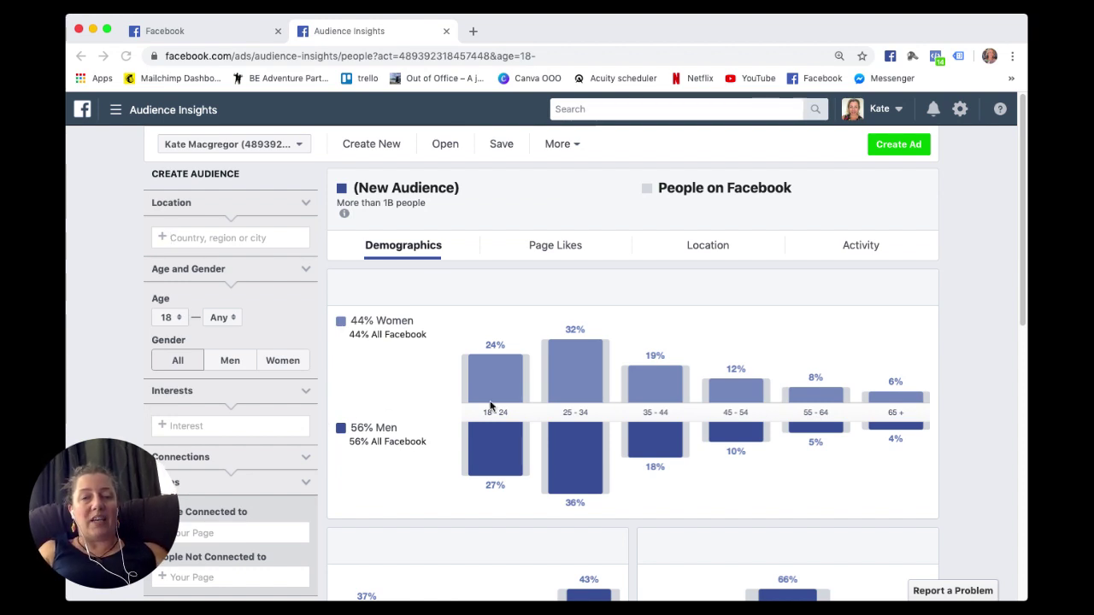
scroll(490, 405, down, 3)
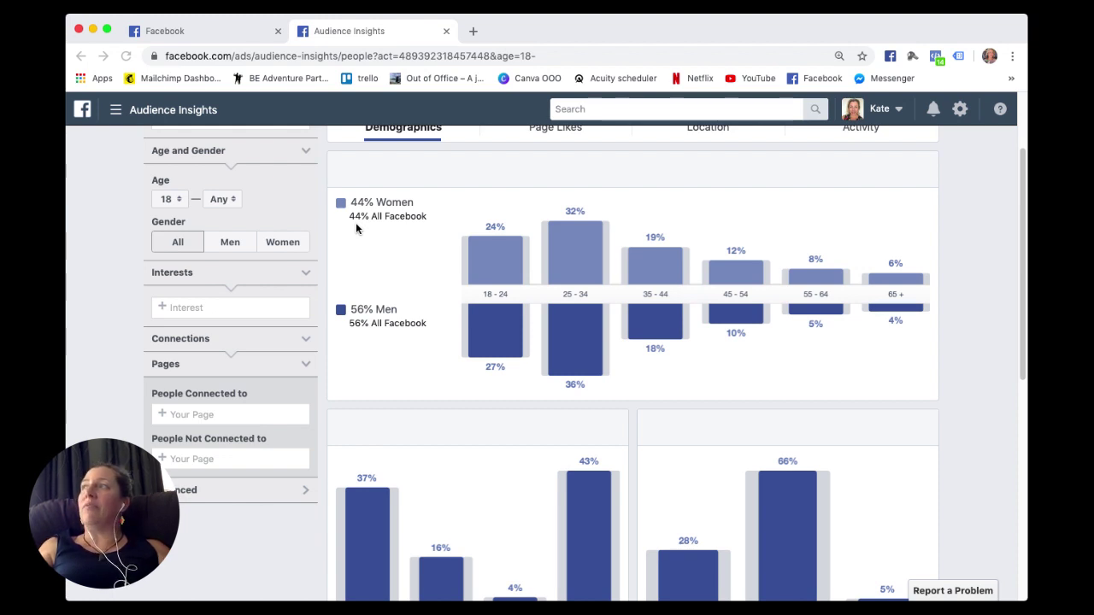
scroll(356, 223, down, 1)
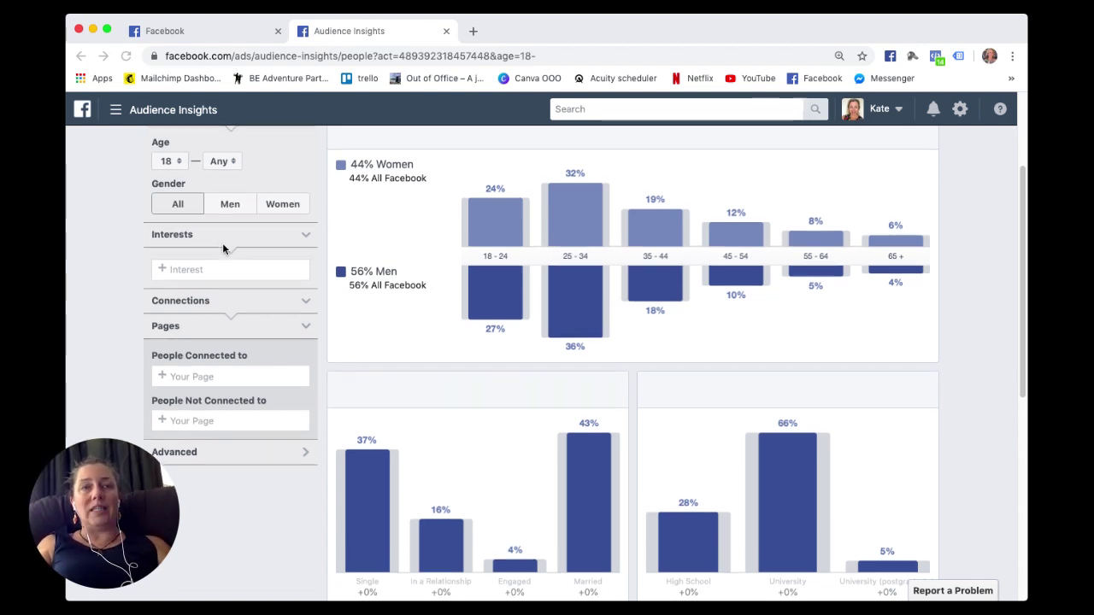
scroll(223, 245, up, 3)
scroll(223, 247, up, 2)
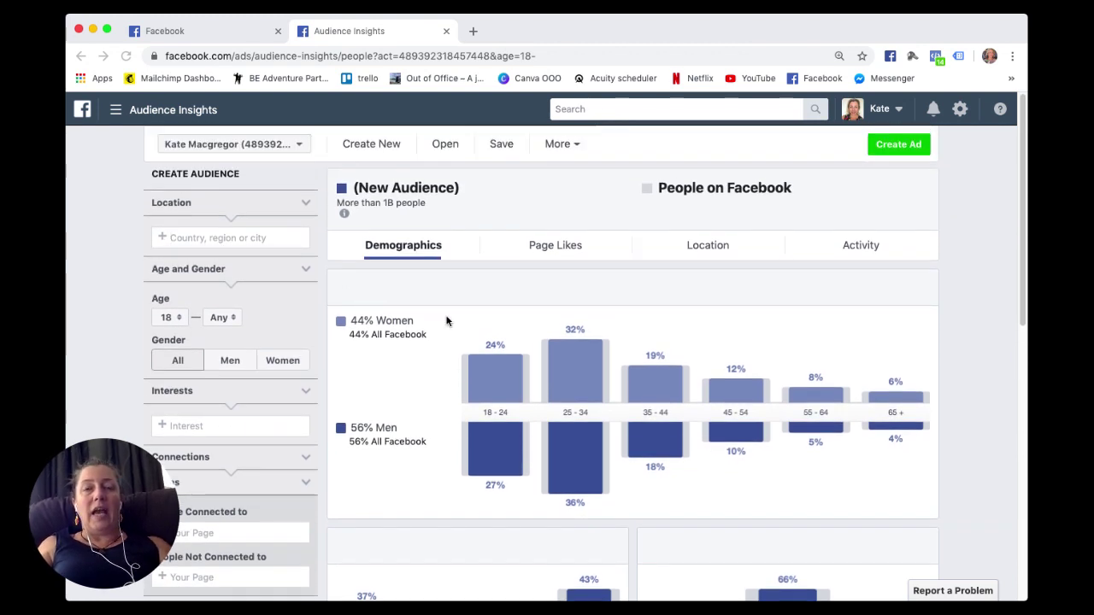
scroll(447, 318, down, 3)
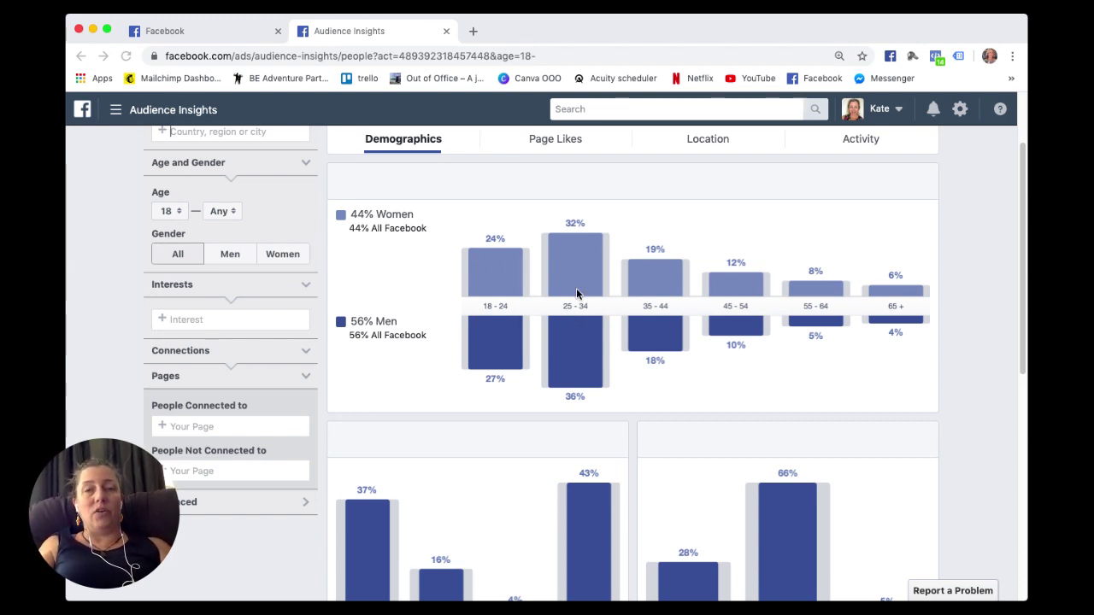
scroll(430, 312, down, 1)
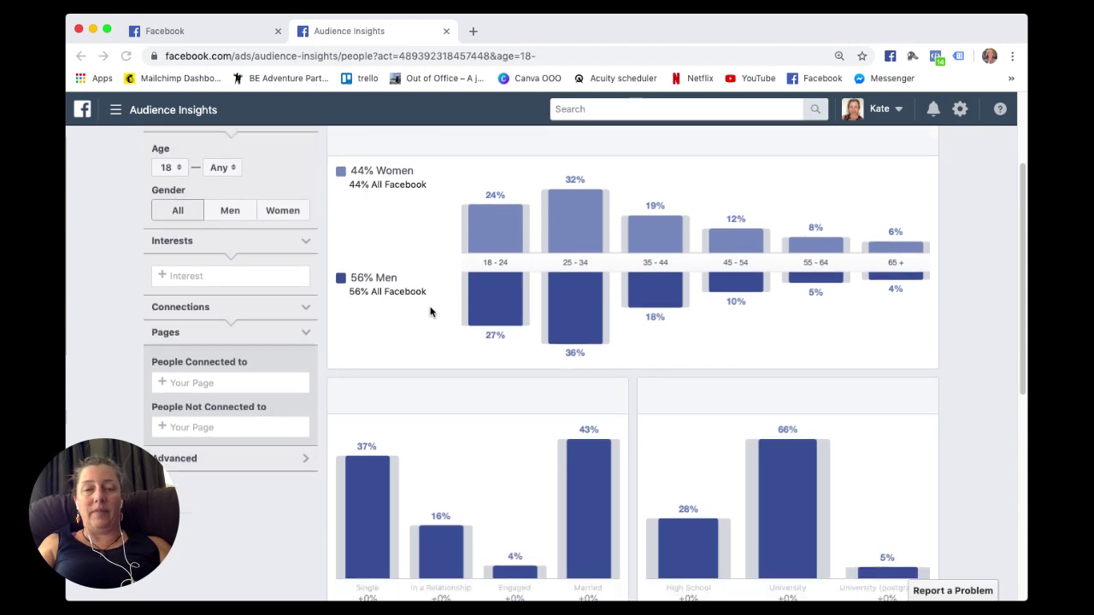
scroll(430, 312, up, 3)
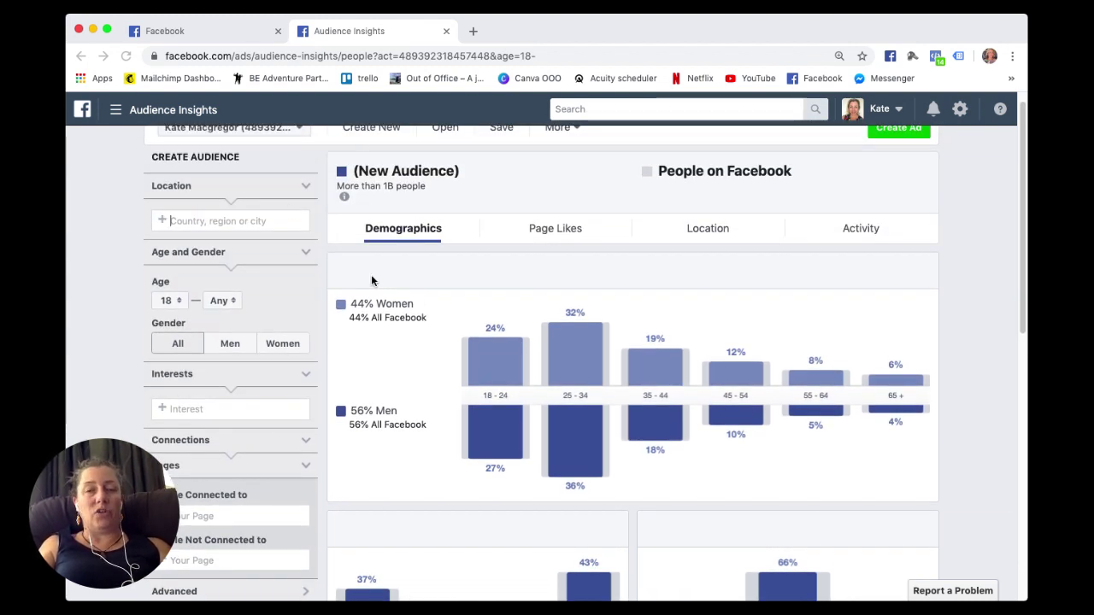
Step: Review the audience's relationship status, education level and job title charts in the demographics
scroll(371, 280, down, 2)
scroll(371, 280, up, 3)
scroll(371, 280, down, 6)
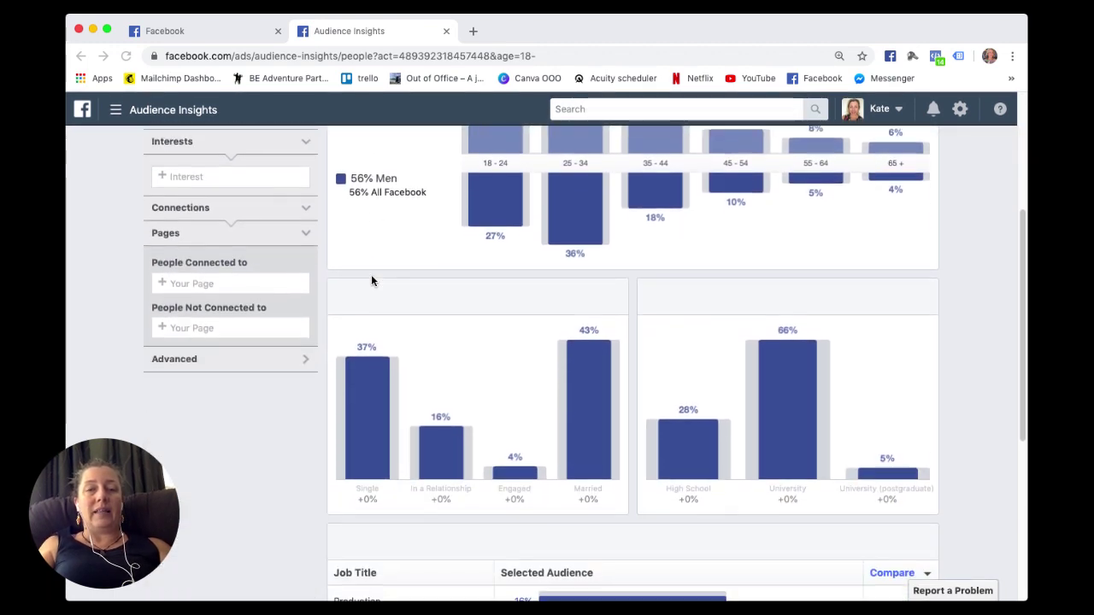
scroll(371, 280, down, 4)
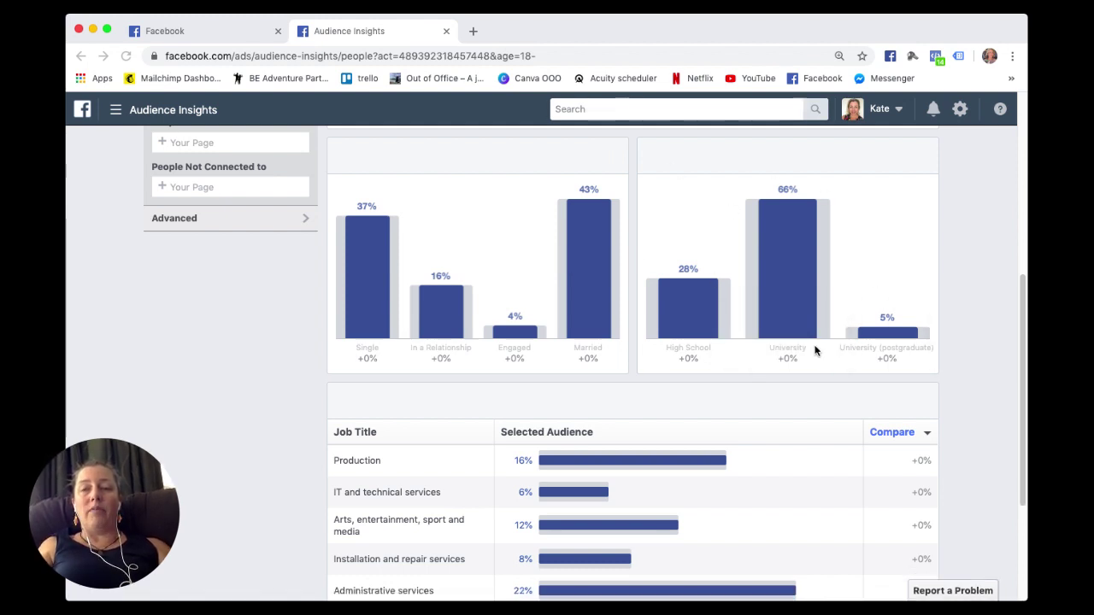
scroll(461, 443, down, 5)
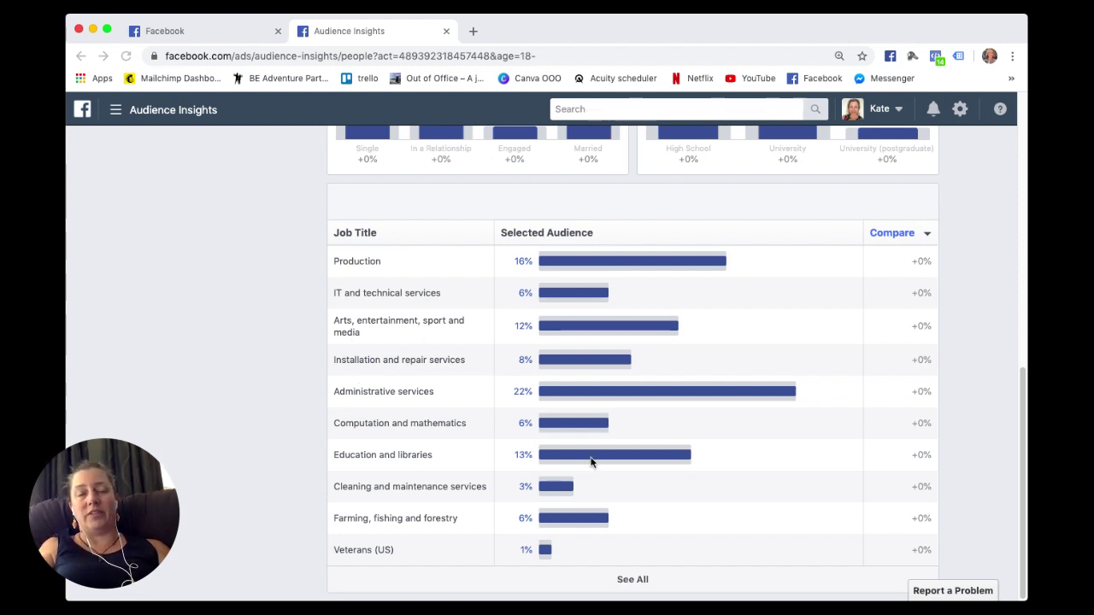
scroll(376, 282, up, 15)
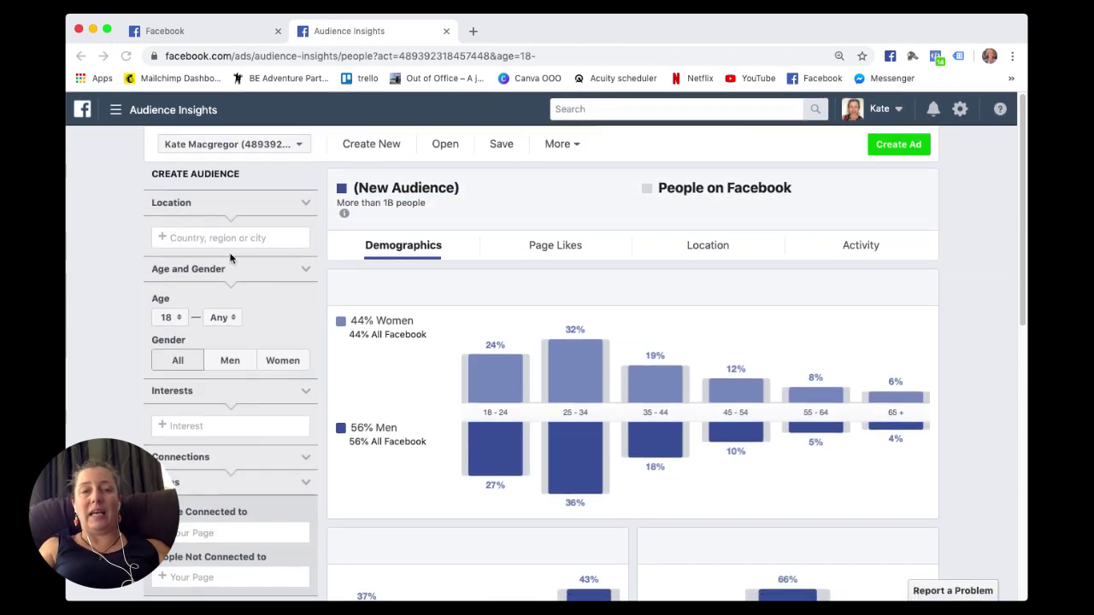
scroll(547, 355, down, 15)
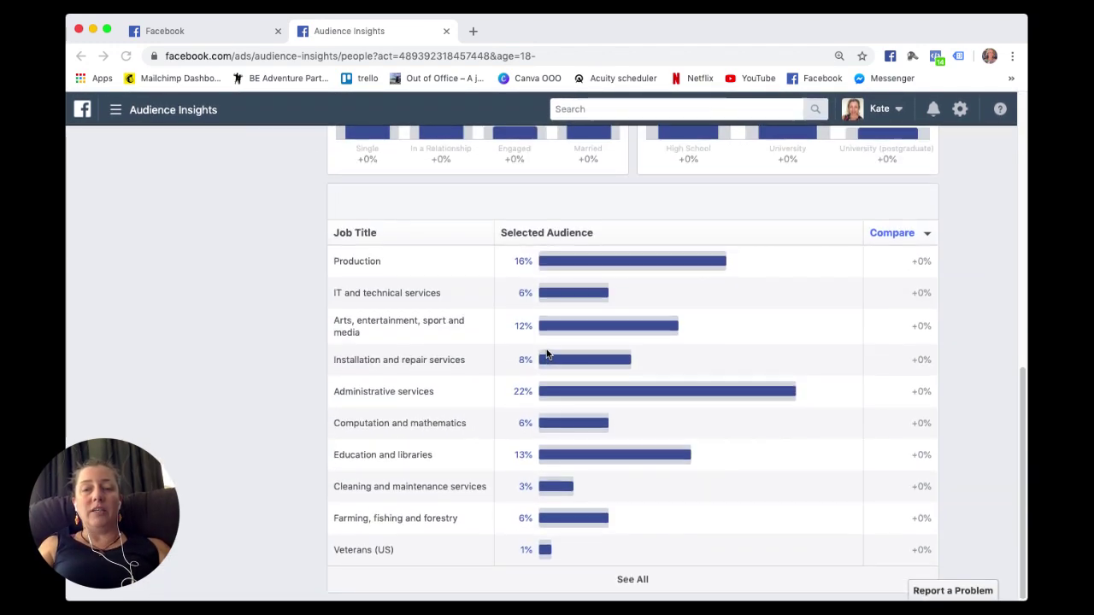
scroll(547, 355, up, 15)
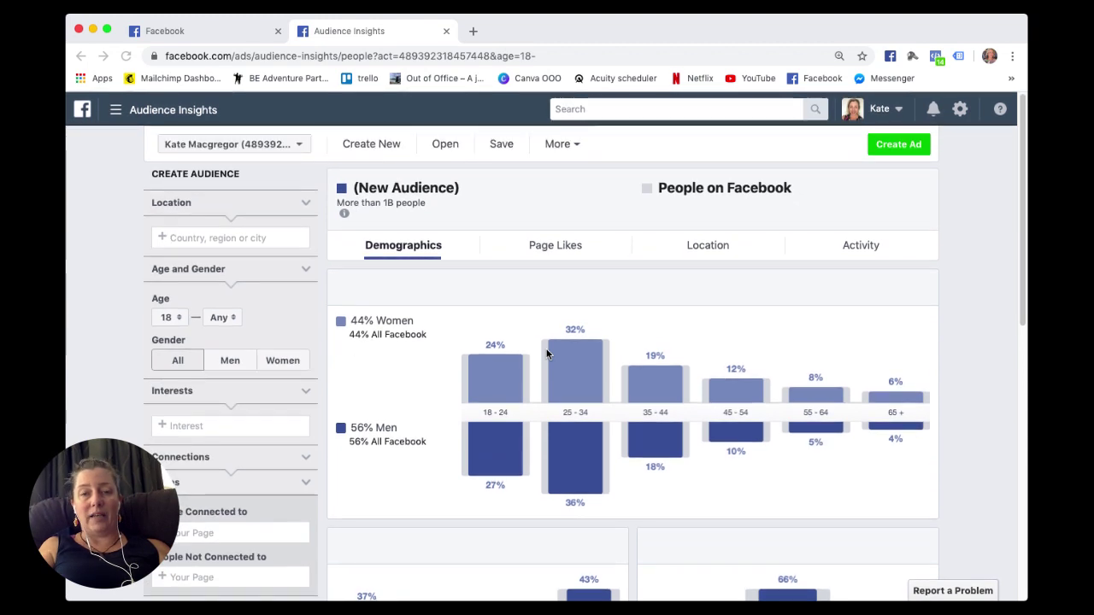
Step: Show the audience's page likes and review the top categories and the page relevance and affinity table
click(556, 246)
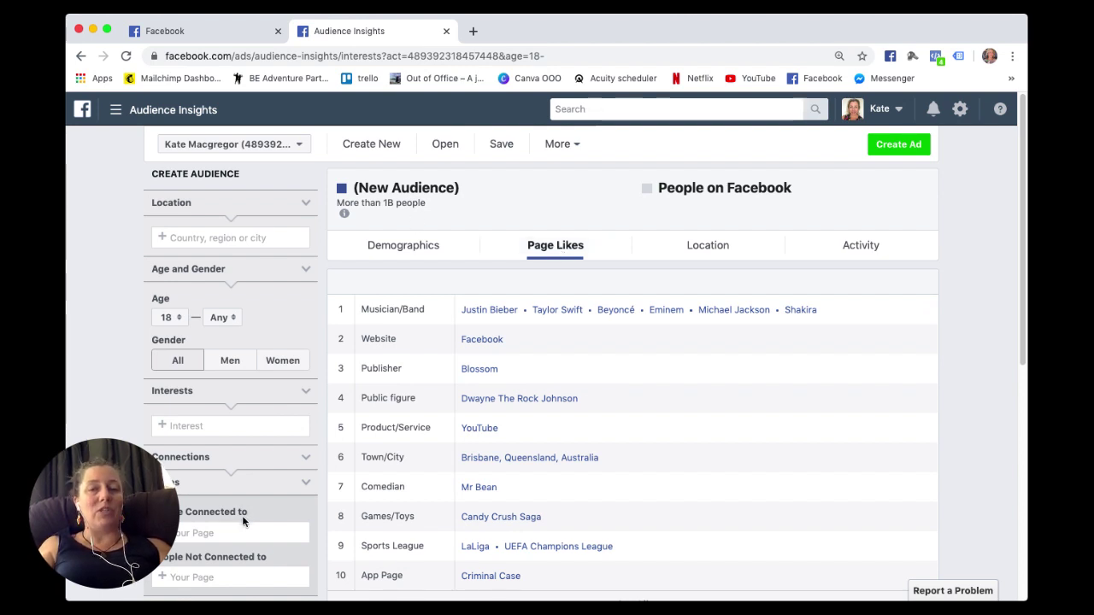
scroll(643, 325, down, 1)
scroll(643, 325, down, 5)
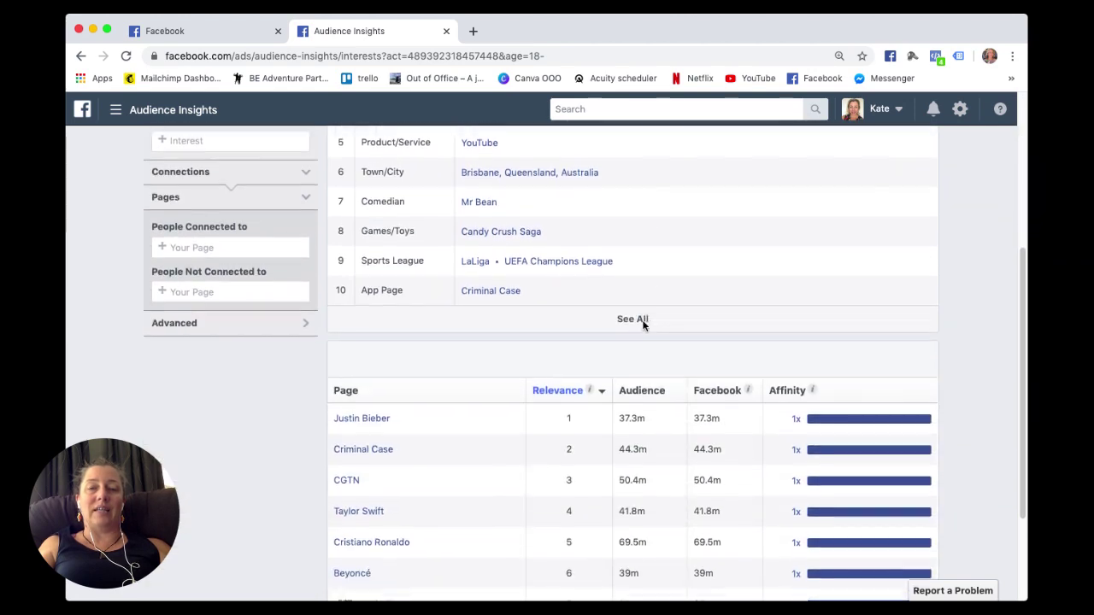
scroll(642, 325, up, 4)
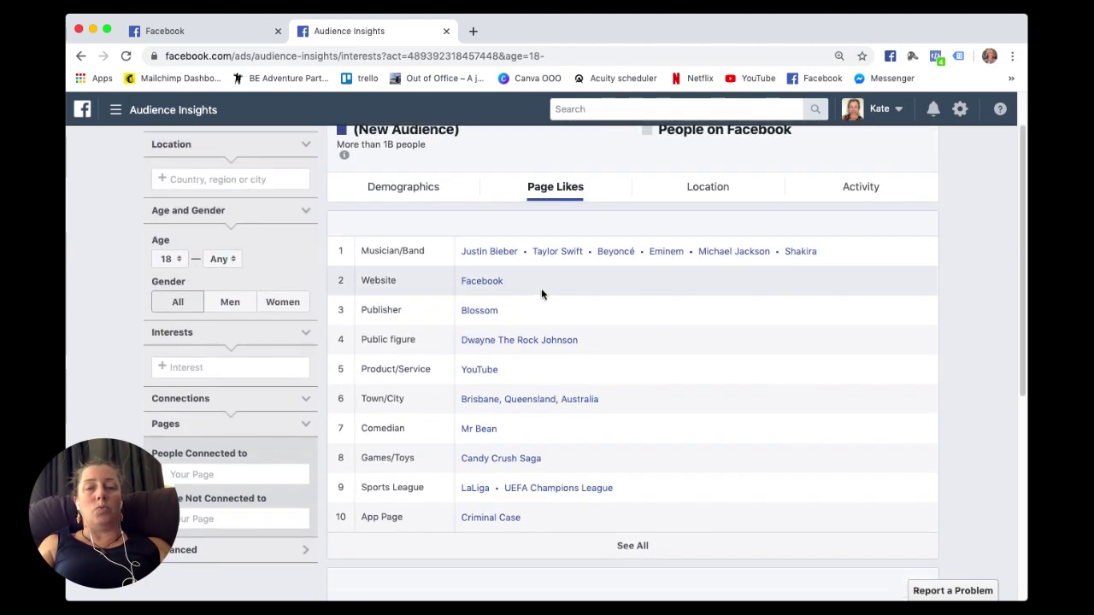
scroll(447, 497, down, 6)
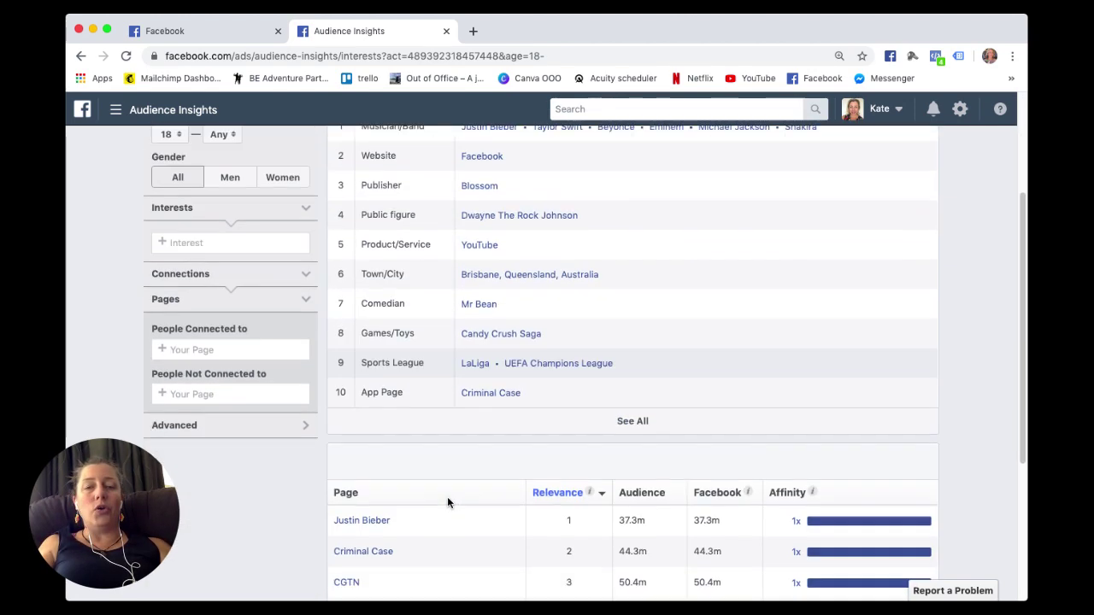
scroll(447, 503, down, 1)
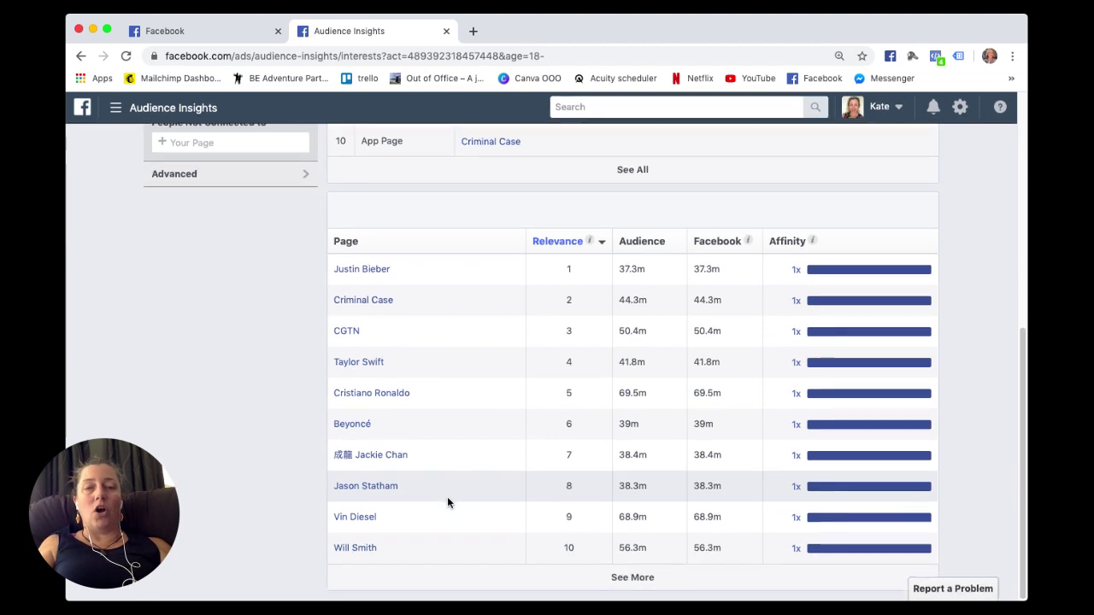
scroll(447, 499, up, 2)
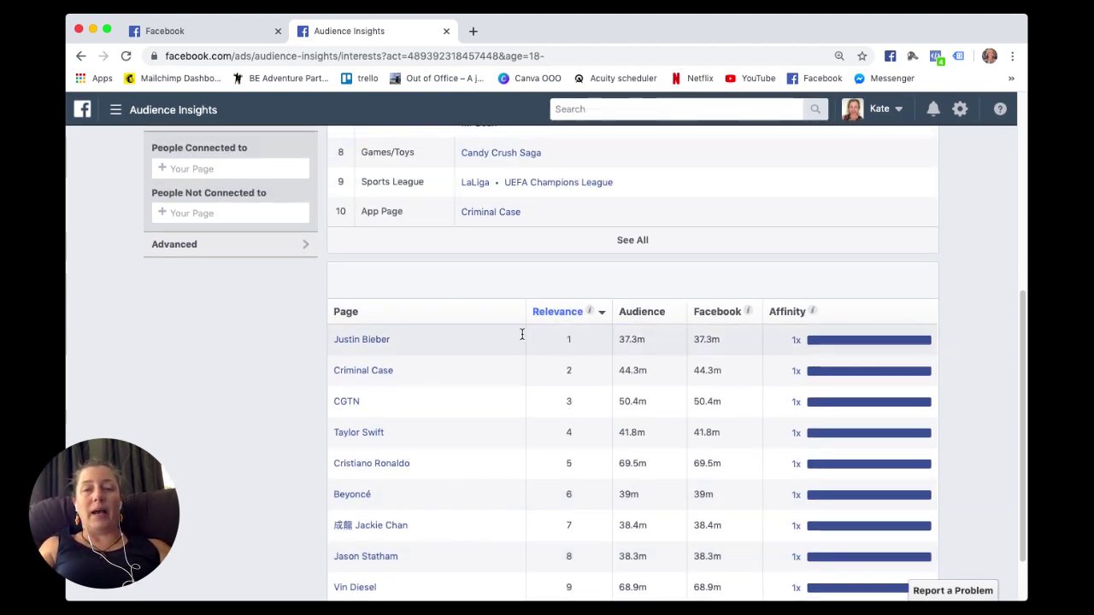
scroll(521, 338, up, 4)
scroll(521, 338, up, 3)
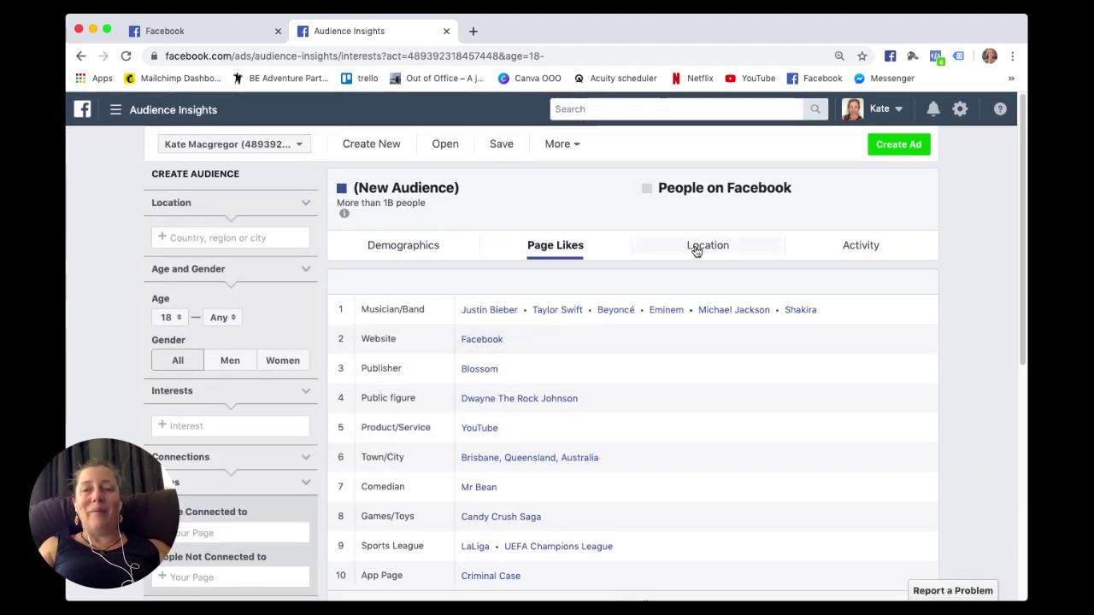
Step: Show the audience's location data and review the list of top towns and cities
click(709, 247)
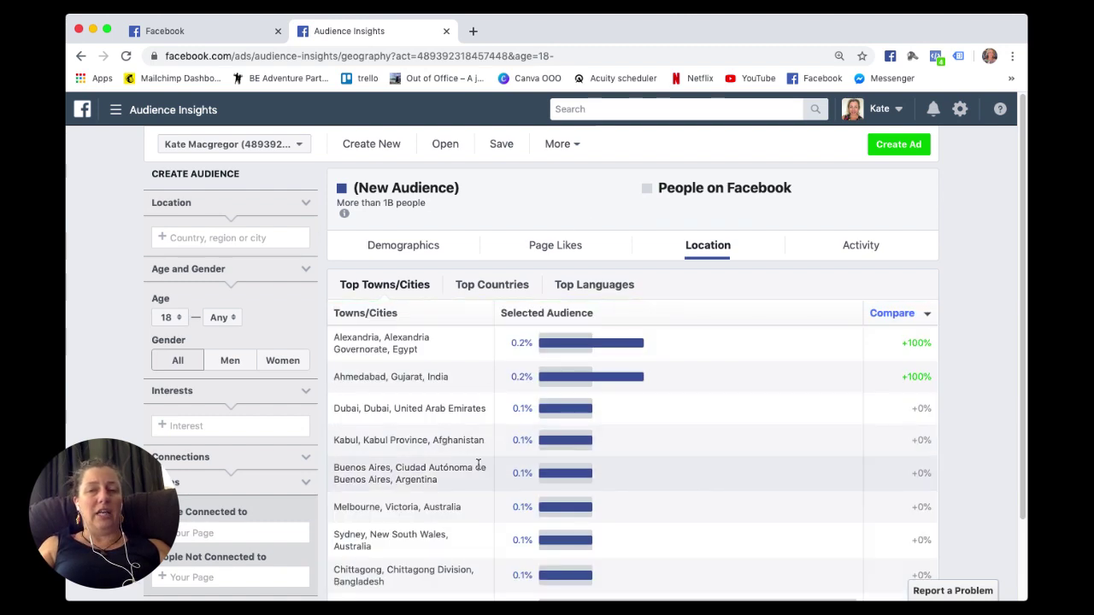
scroll(478, 460, down, 2)
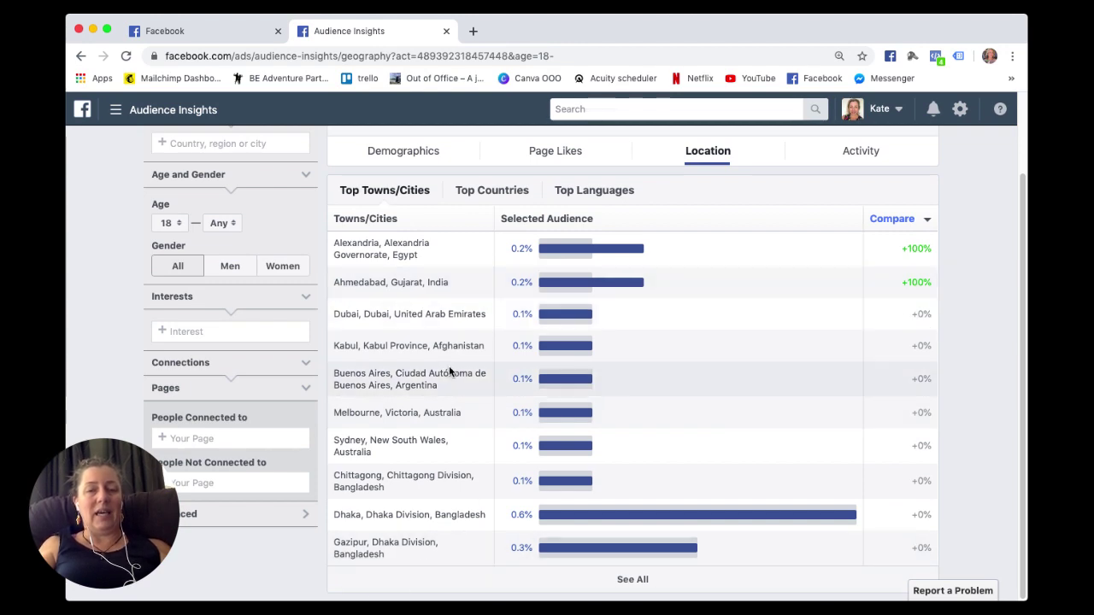
scroll(448, 368, up, 2)
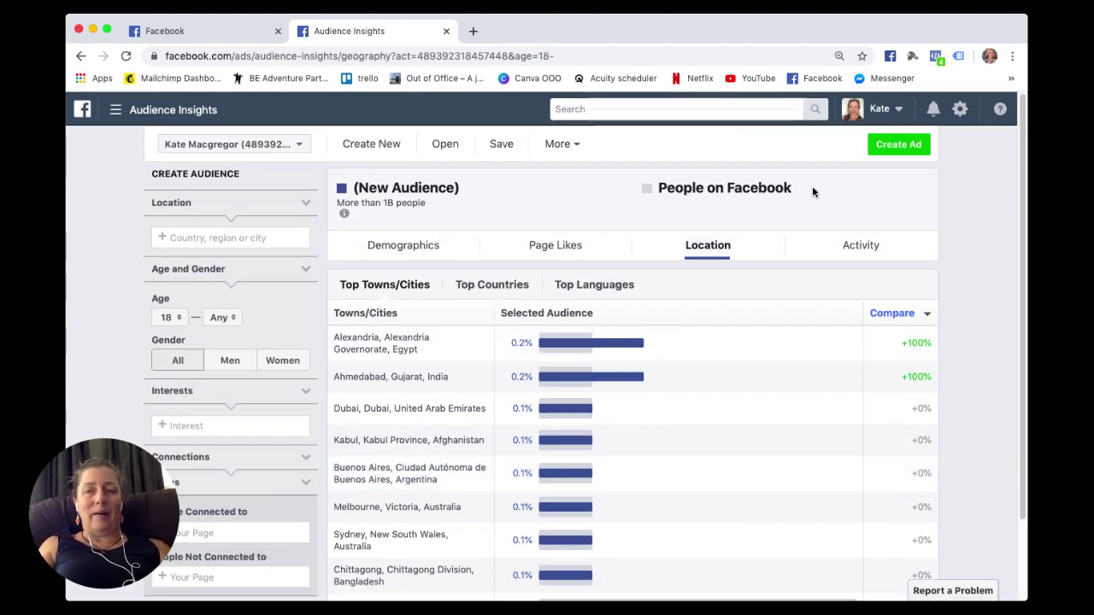
Step: Show the audience's activity data and examine the pages liked, posts liked and devices used charts
click(865, 253)
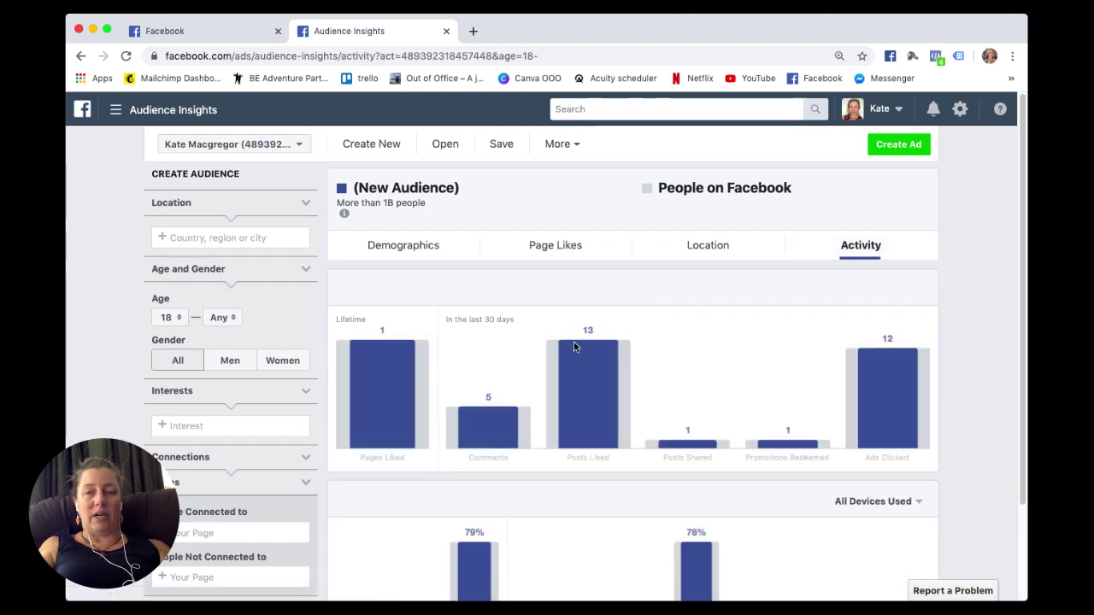
mouse_move(571, 346)
mouse_move(480, 390)
scroll(480, 390, down, 3)
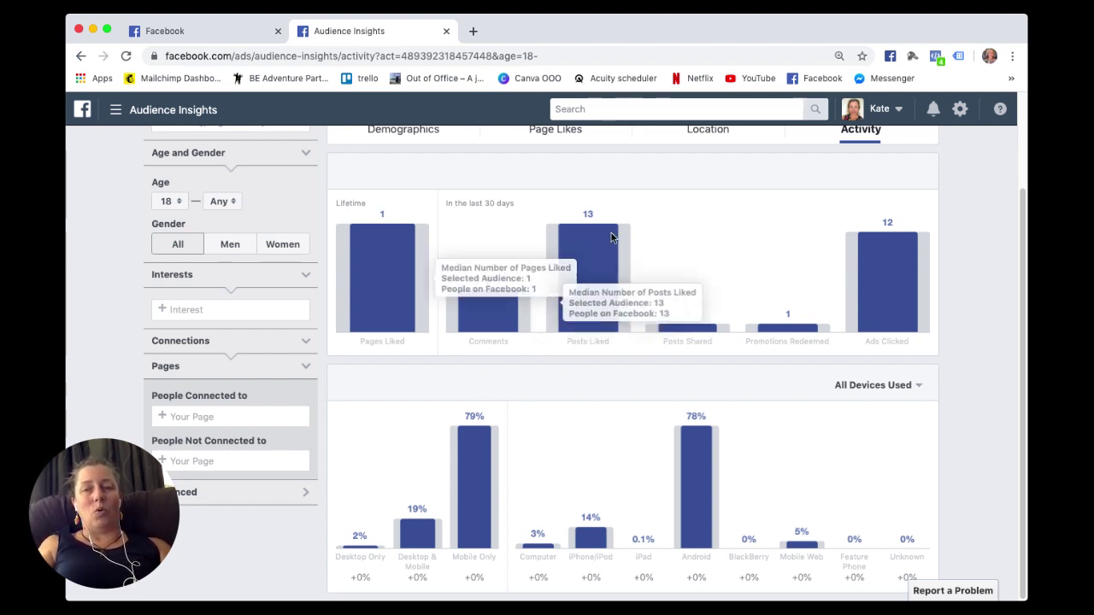
Step: Examine the activity details for posts liked and the device breakdown across desktop, mobile, computer, iPhone/iPod and iPad users
mouse_move(551, 240)
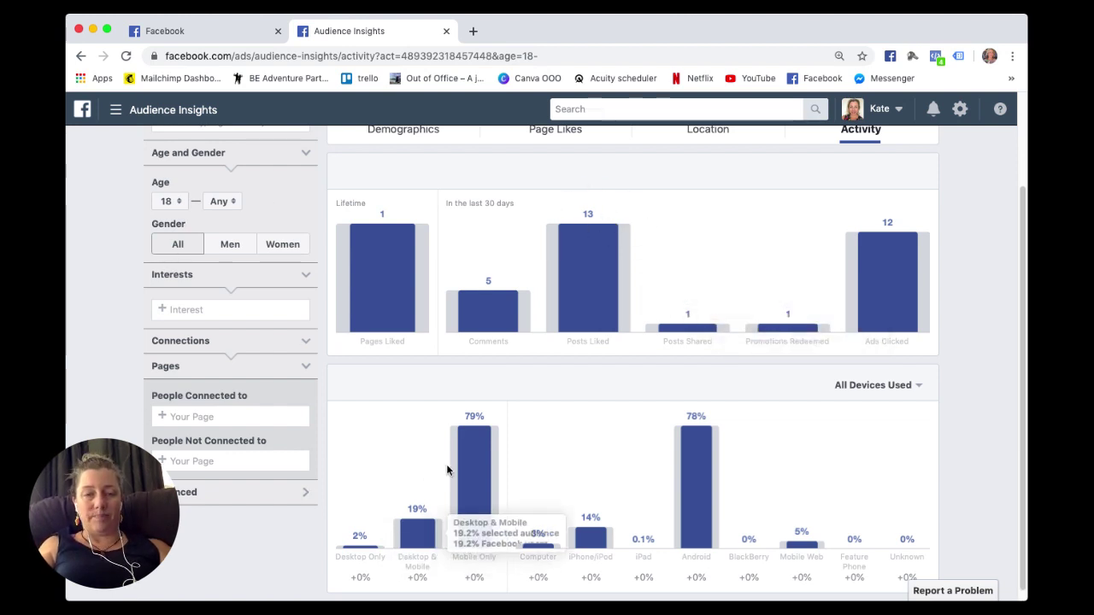
scroll(429, 455, down, 1)
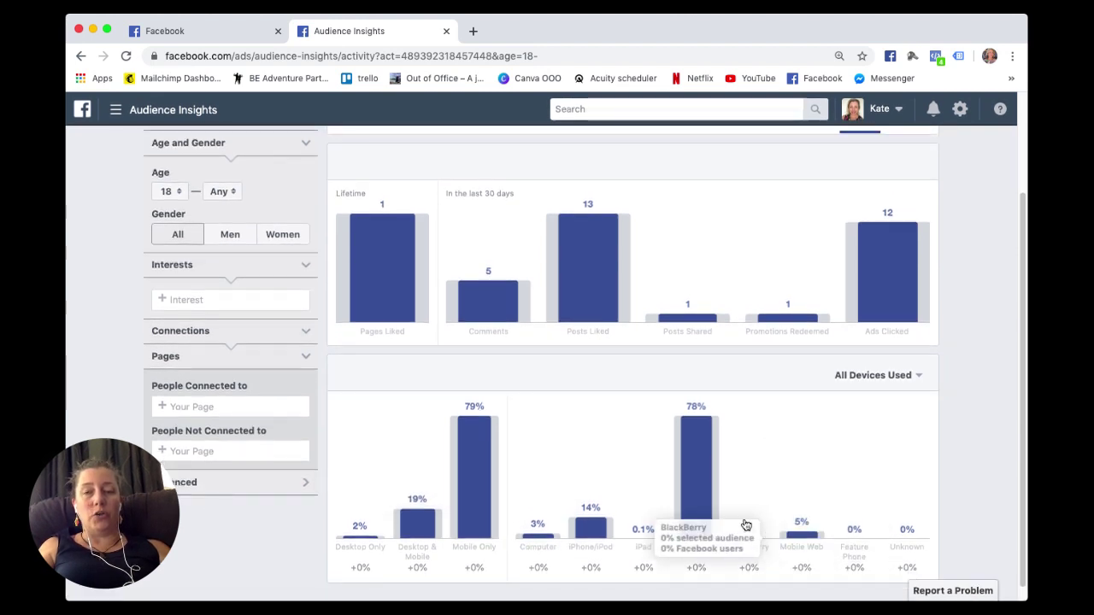
scroll(488, 371, up, 1)
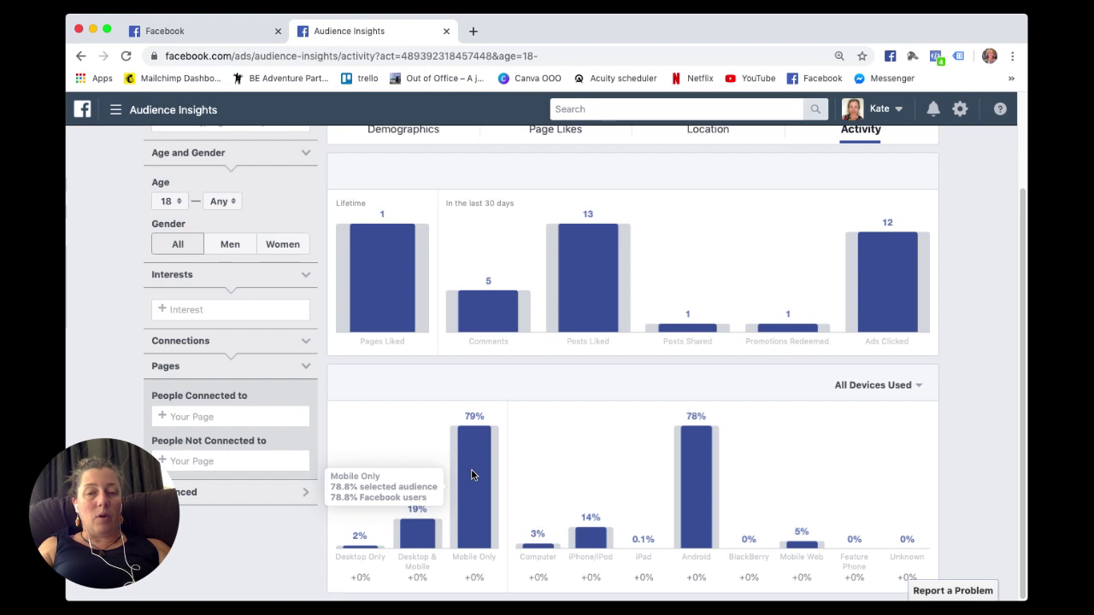
scroll(469, 476, down, 1)
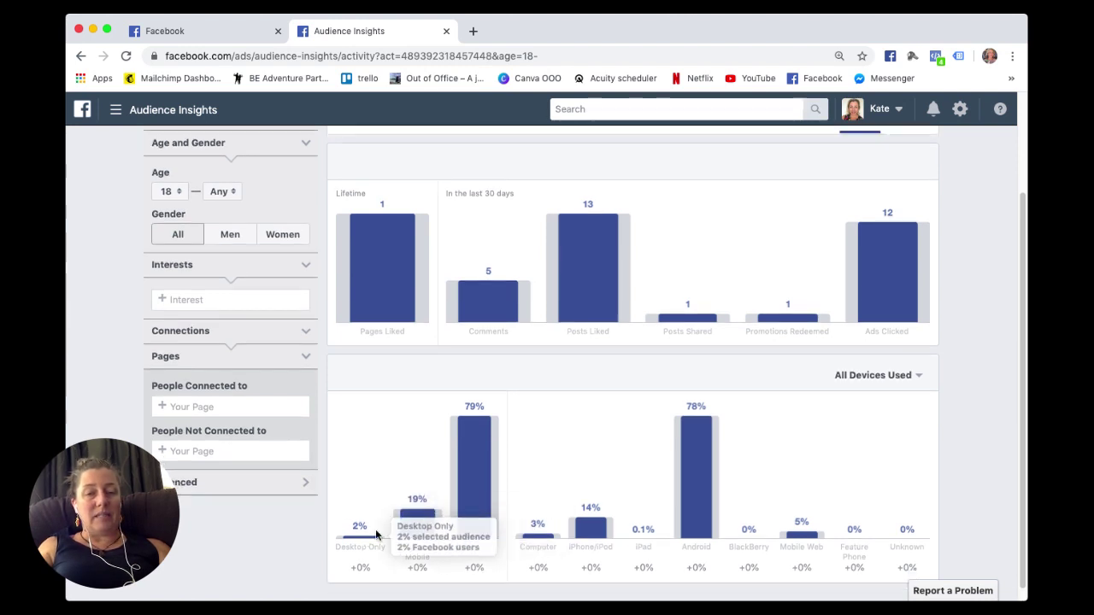
scroll(453, 492, up, 1)
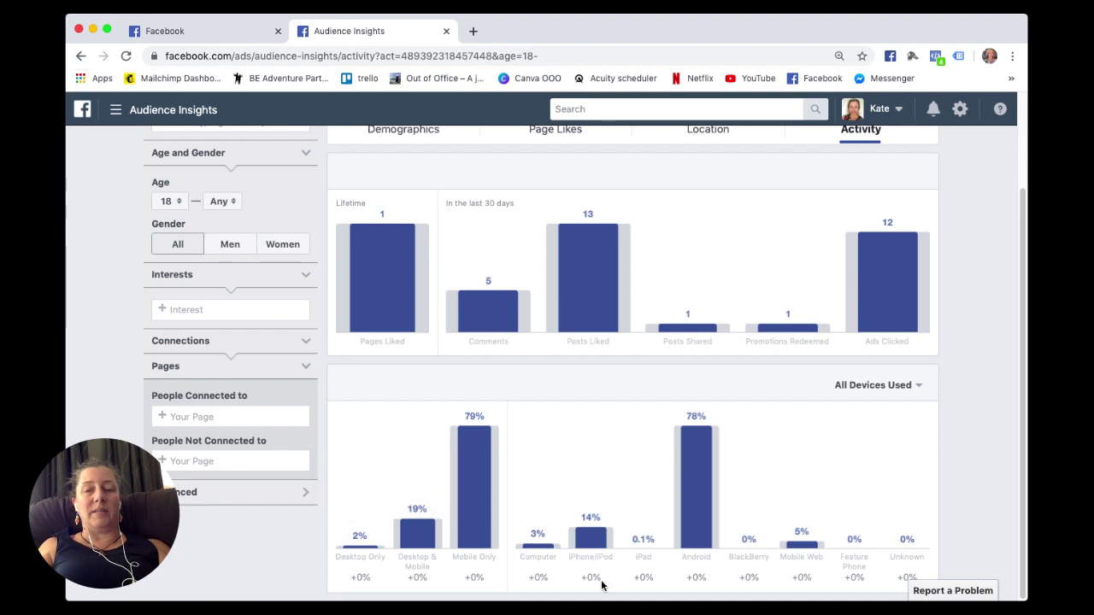
scroll(616, 581, down, 2)
scroll(597, 429, down, 1)
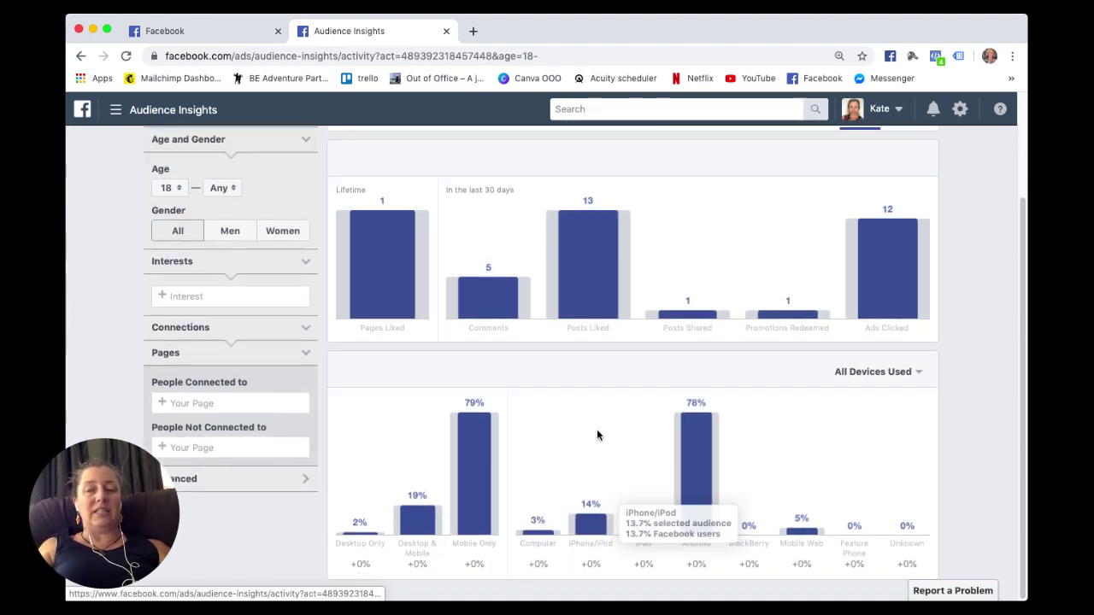
scroll(661, 387, down, 1)
mouse_move(629, 464)
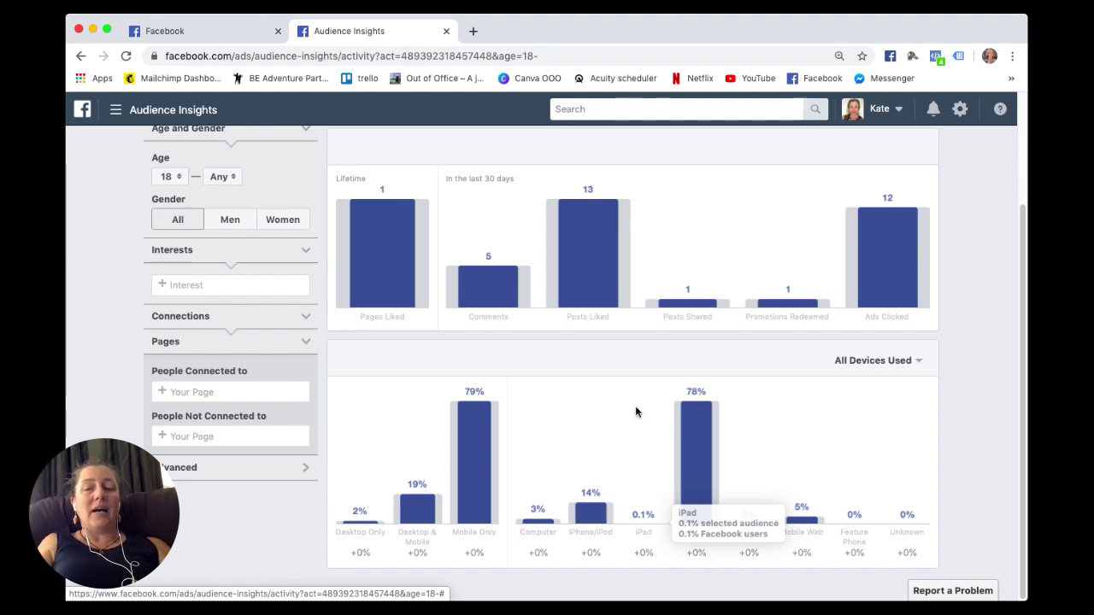
scroll(641, 408, up, 1)
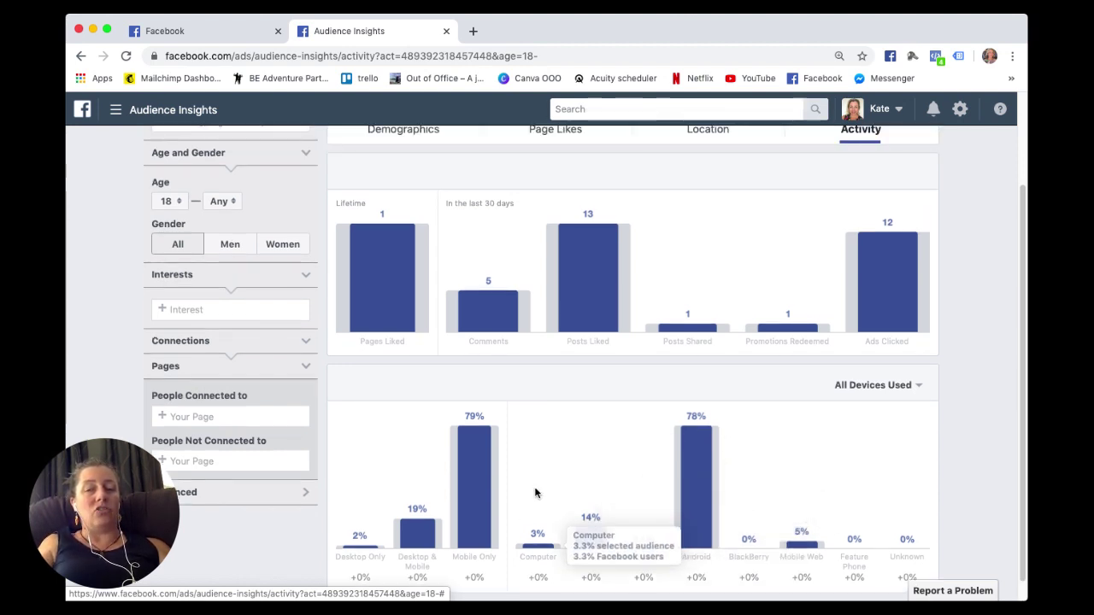
scroll(535, 492, down, 1)
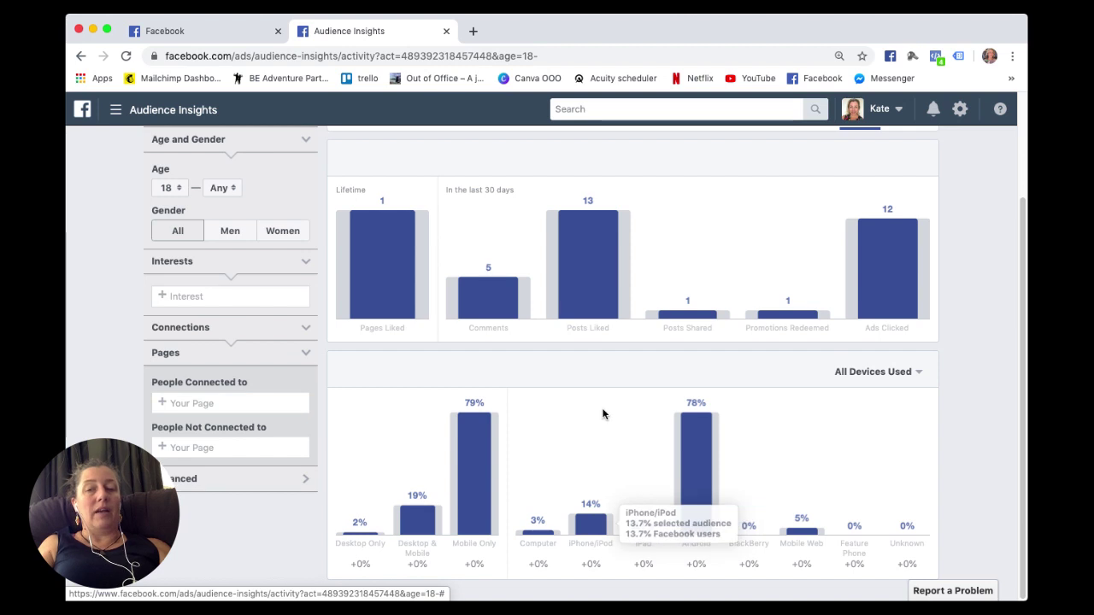
scroll(603, 415, up, 1)
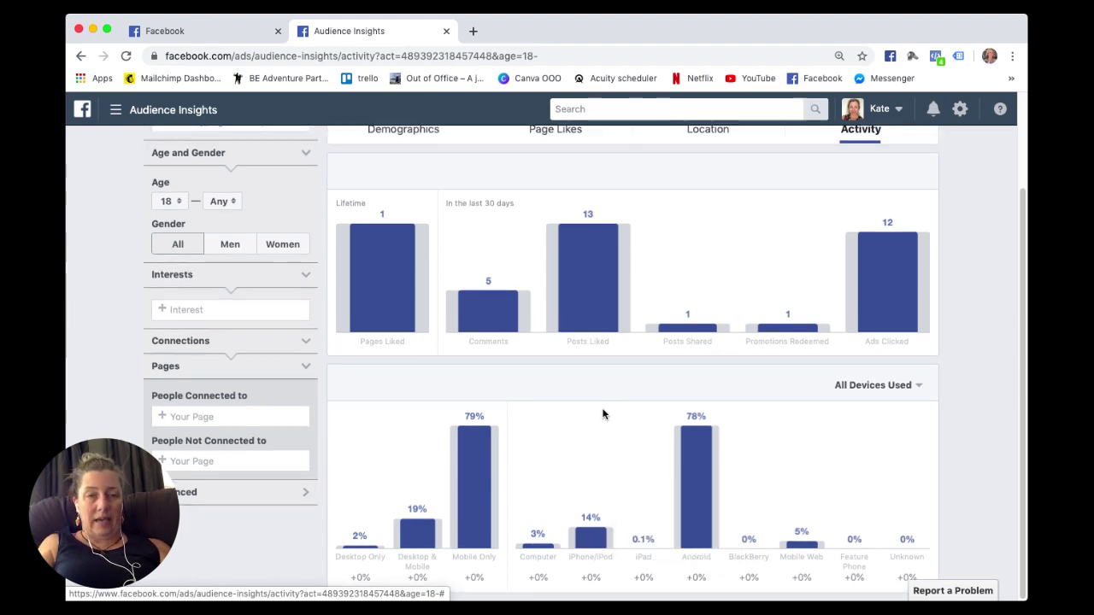
Step: Return to the audience's demographics and set New Zealand as the audience location
scroll(414, 411, up, 5)
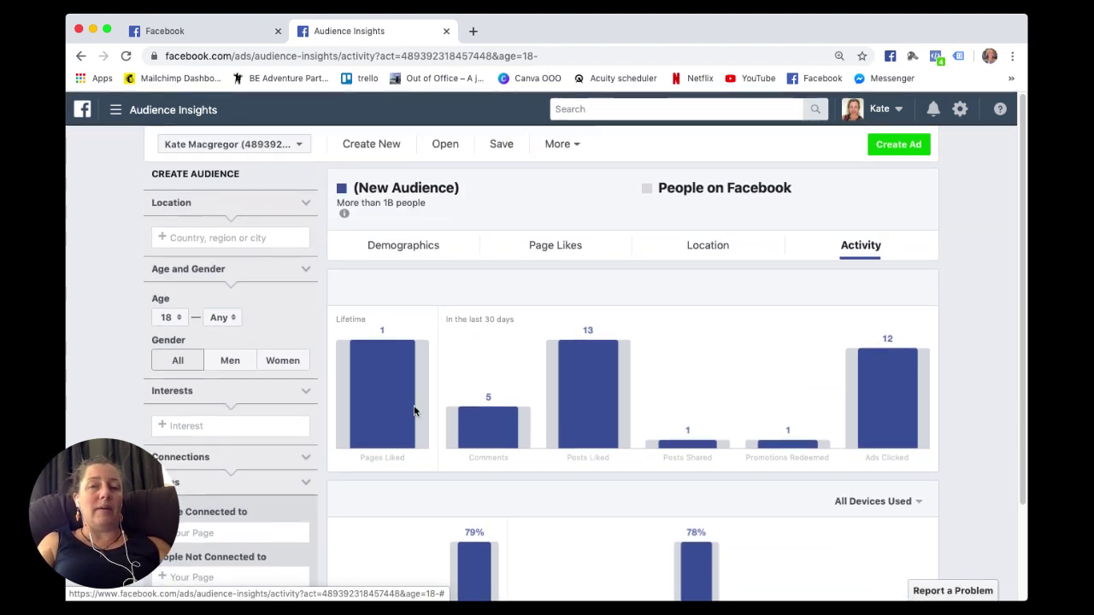
click(403, 245)
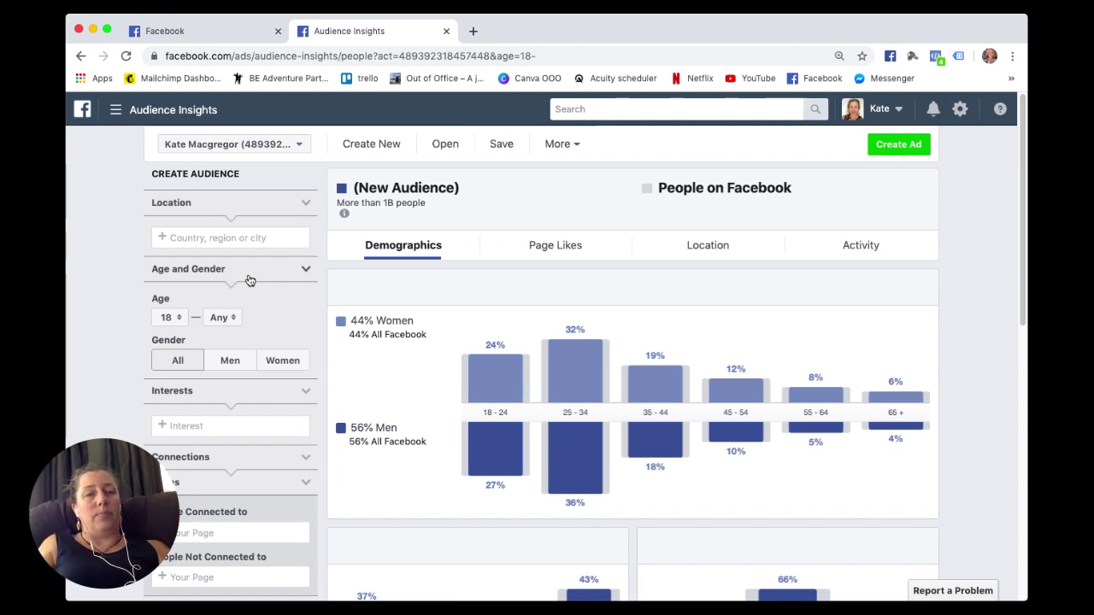
click(223, 239)
text(New Zealand)
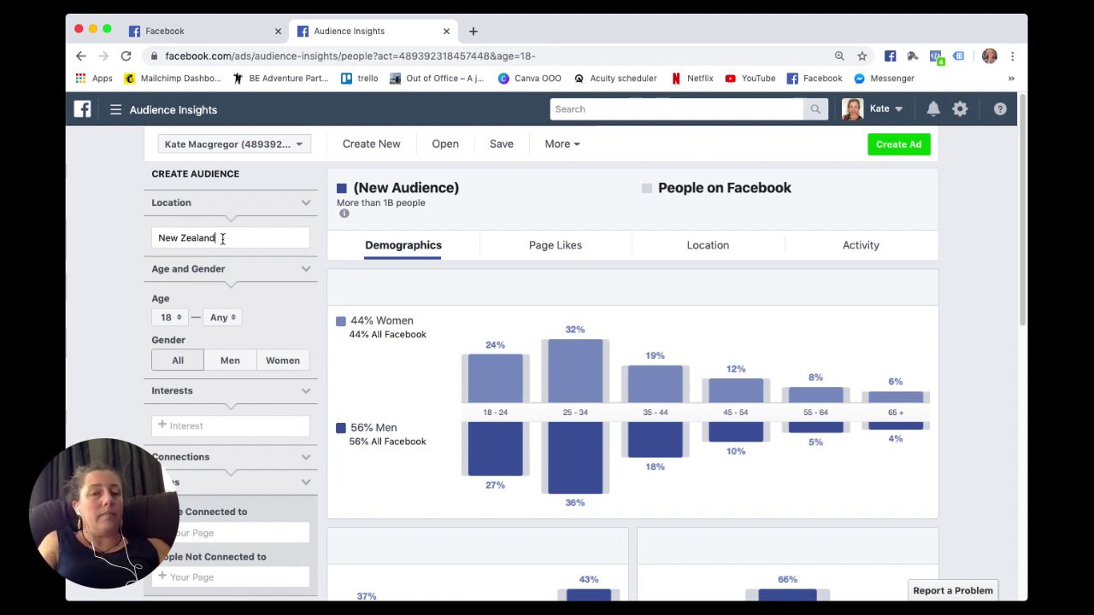
click(215, 259)
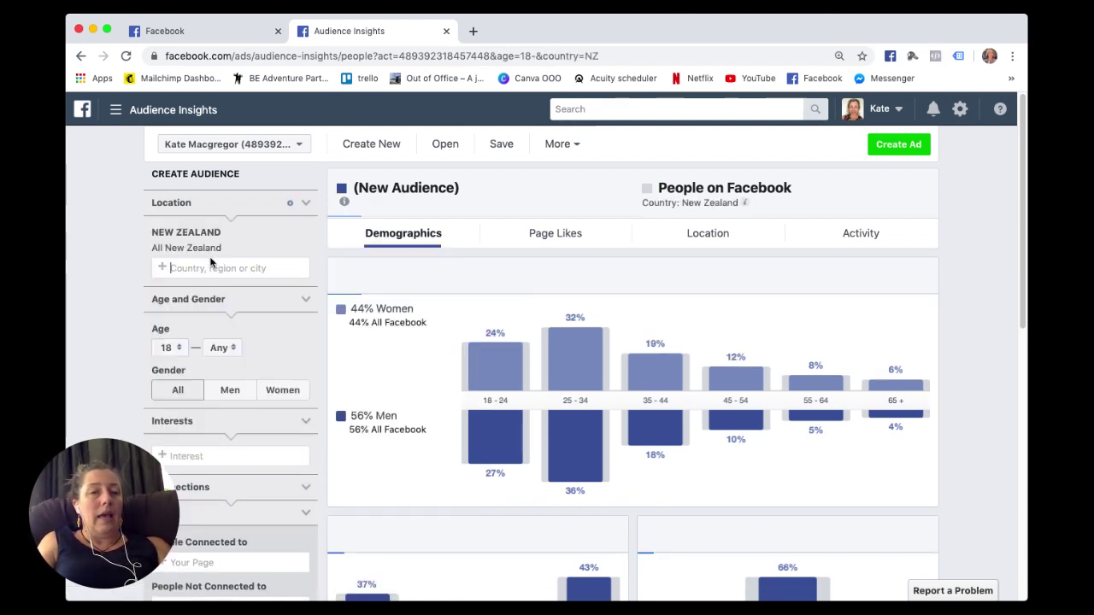
Step: Add Australia as a second country to the audience location
text(Aus)
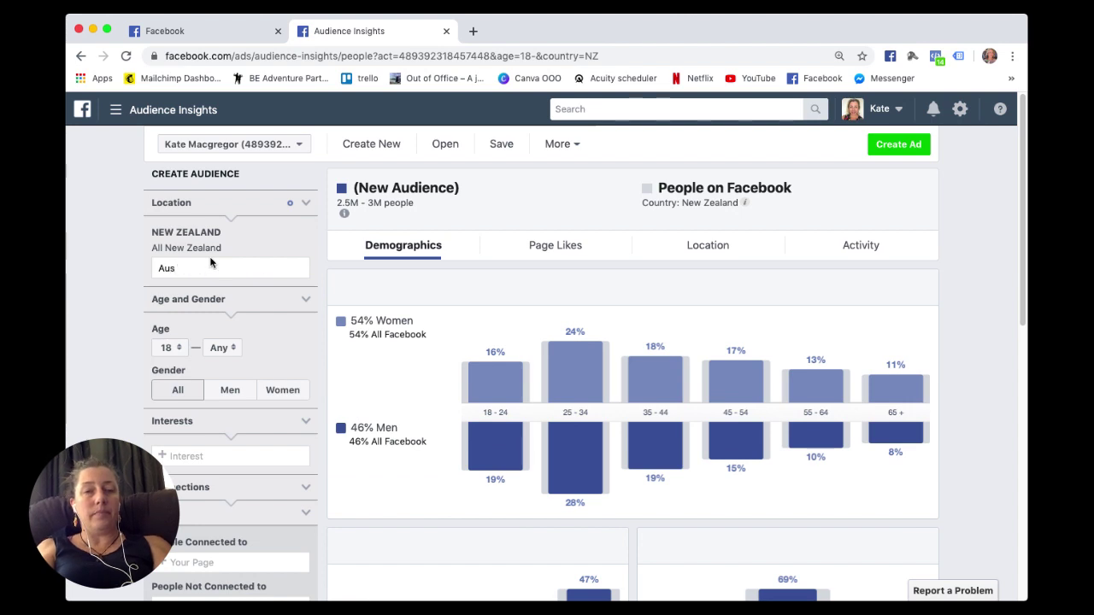
text(tralia)
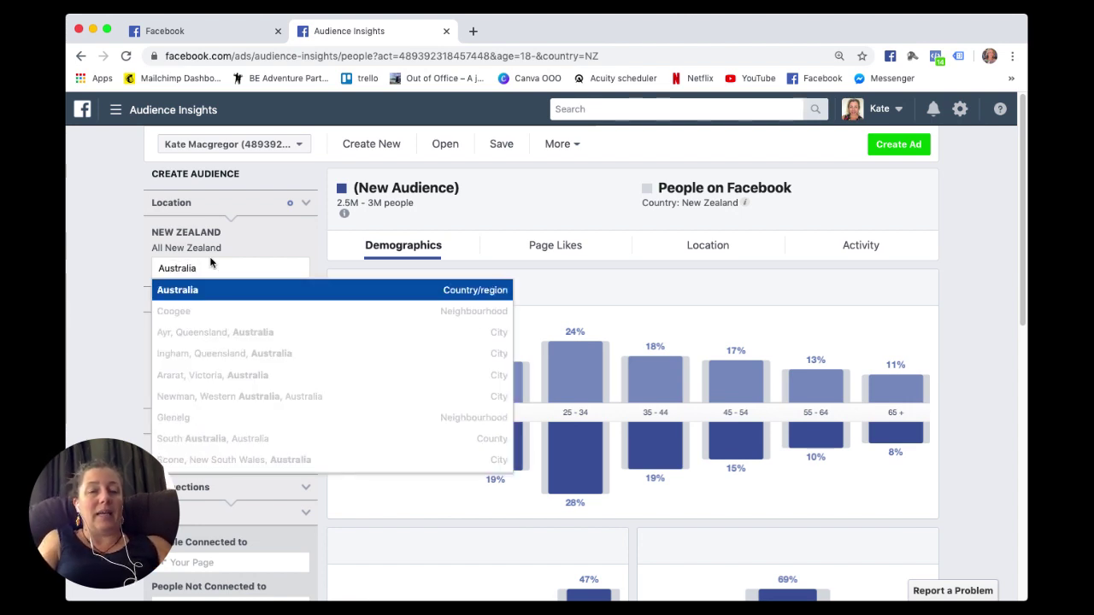
click(184, 292)
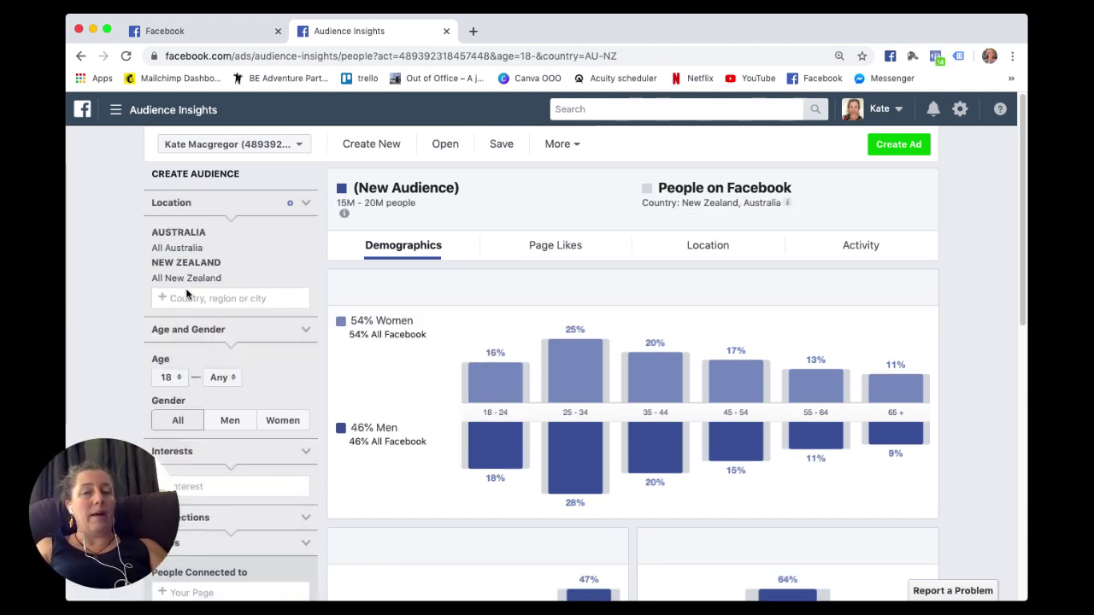
Step: Check the share of 18 - 24 year-olds in the age and gender chart and set the audience's minimum age to 25
click(305, 329)
click(305, 329)
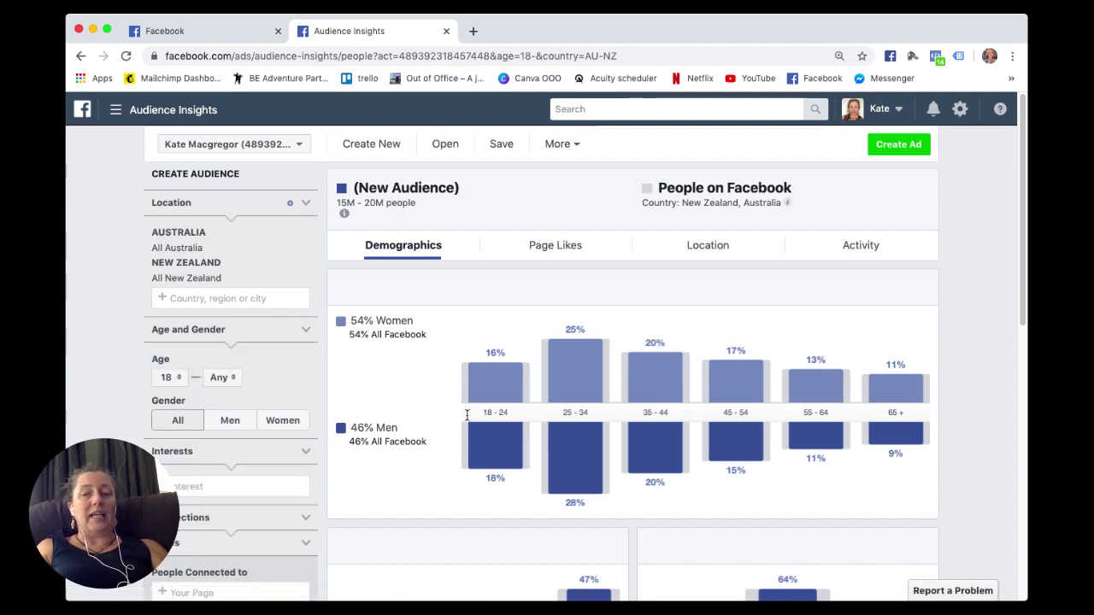
mouse_move(503, 389)
mouse_move(483, 423)
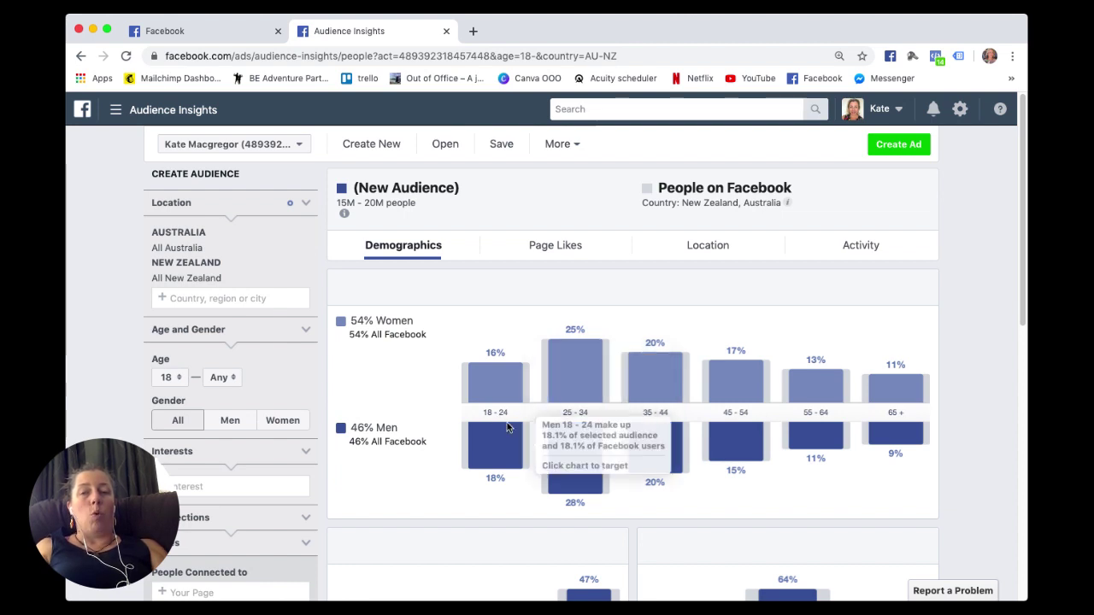
mouse_move(476, 399)
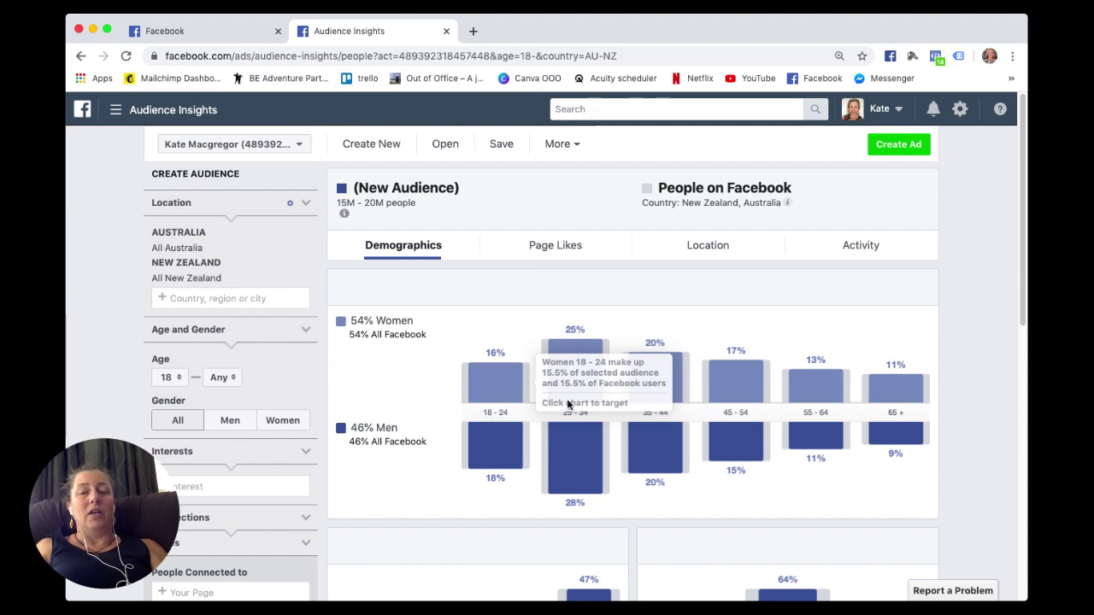
mouse_move(580, 405)
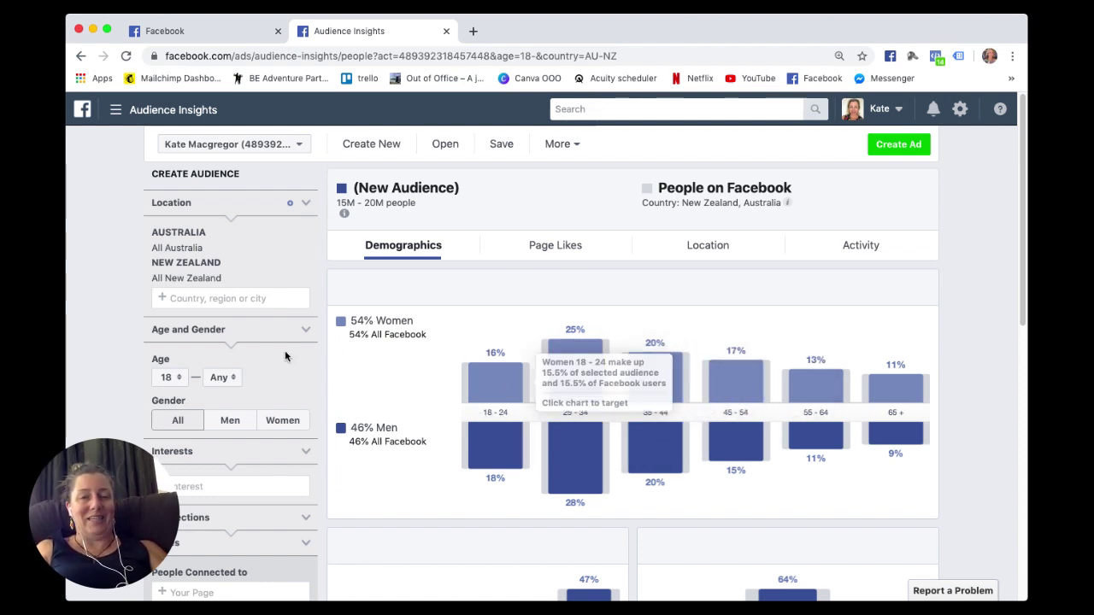
click(227, 378)
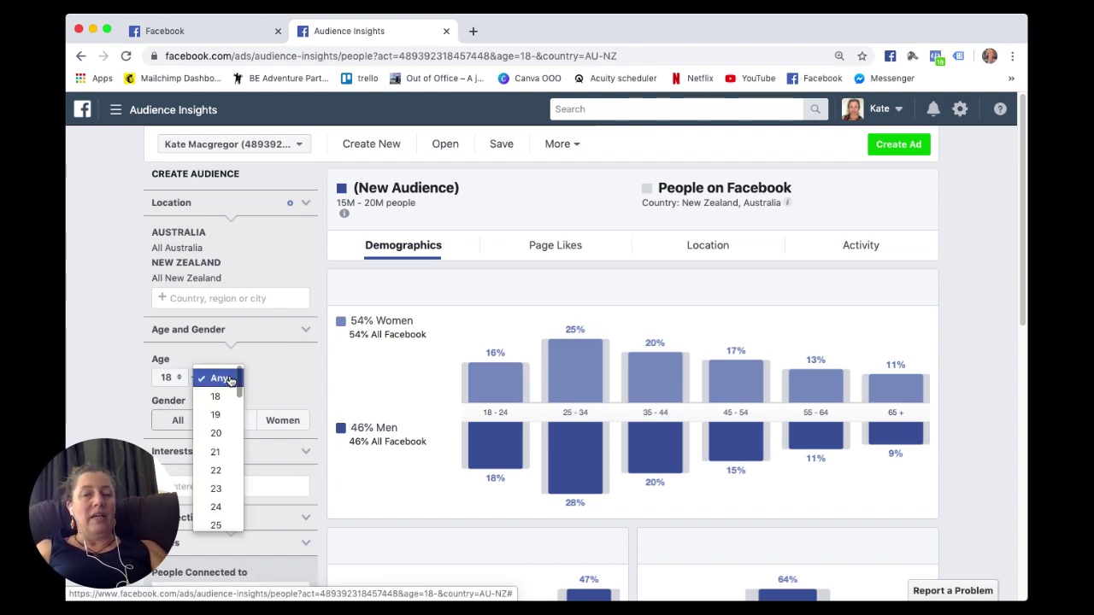
click(171, 378)
scroll(168, 406, down, 3)
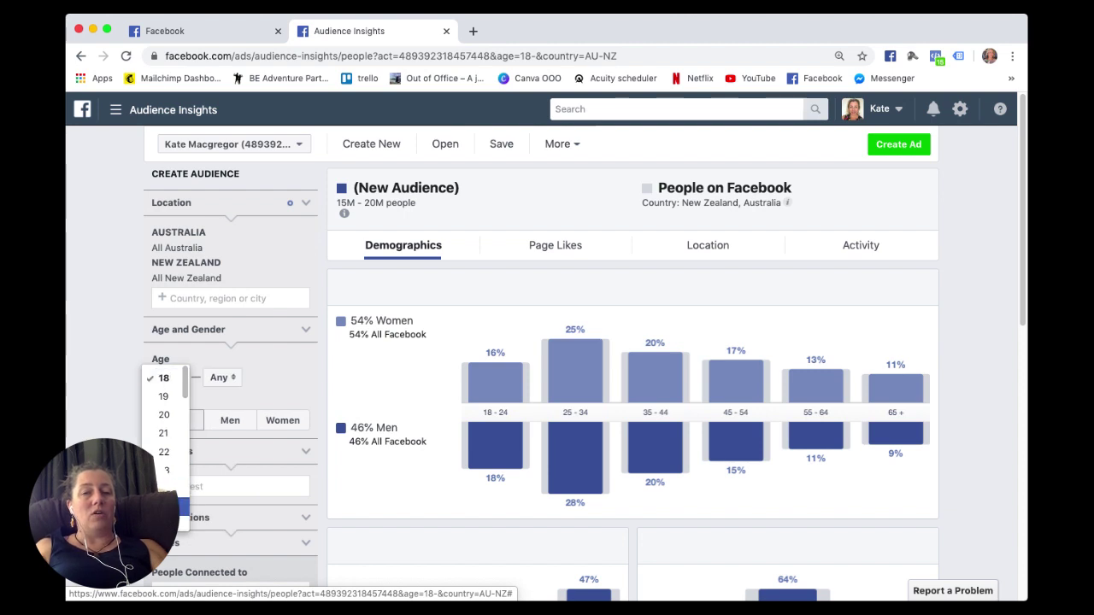
click(165, 432)
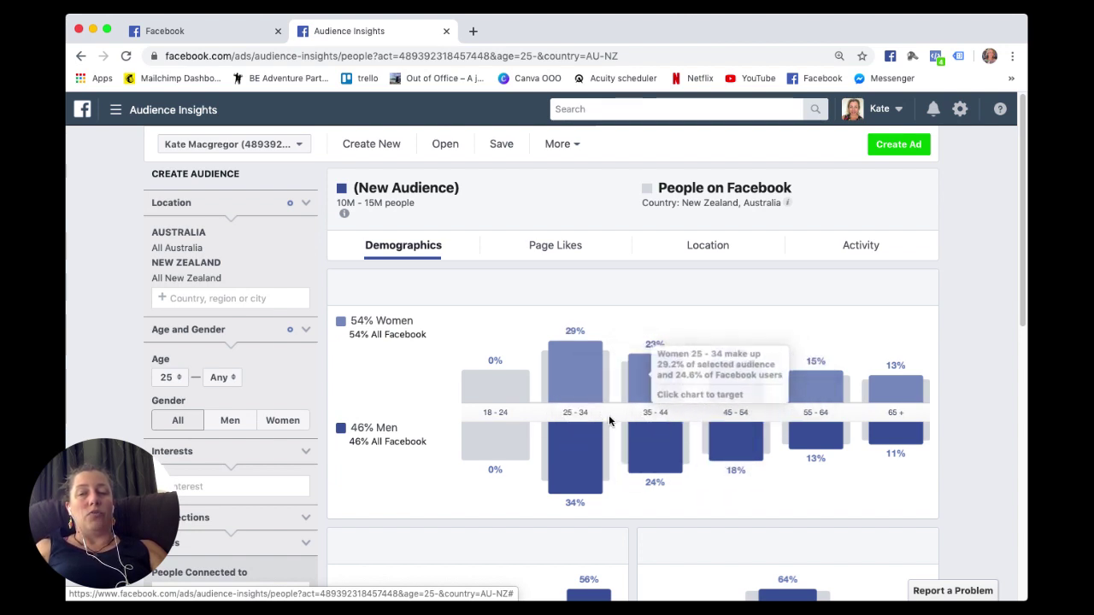
Step: Set the audience's maximum age to 44
click(218, 377)
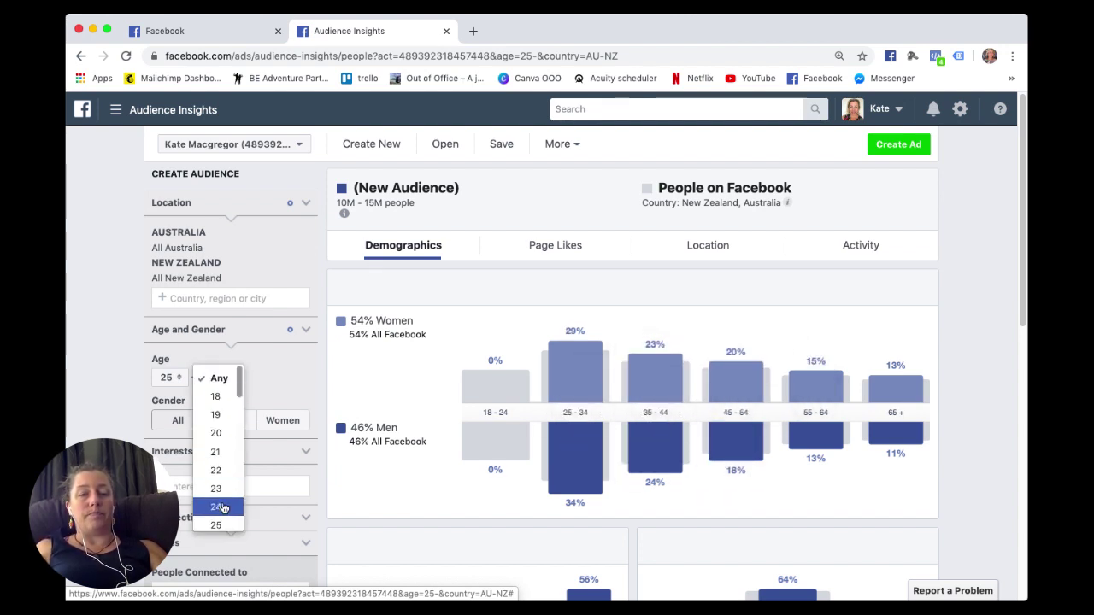
scroll(220, 506, down, 3)
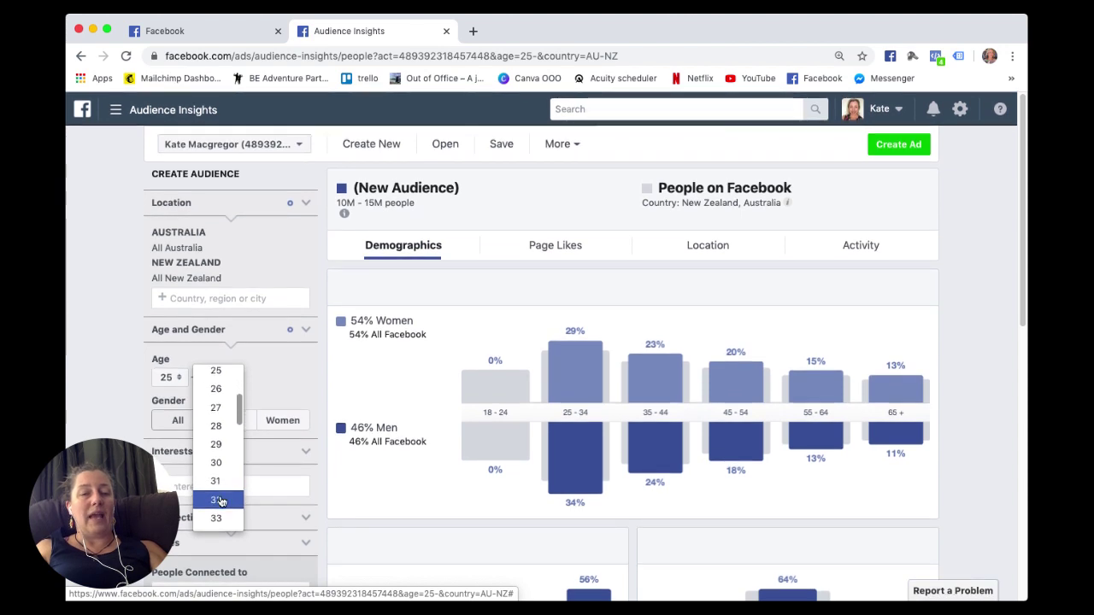
scroll(220, 501, down, 4)
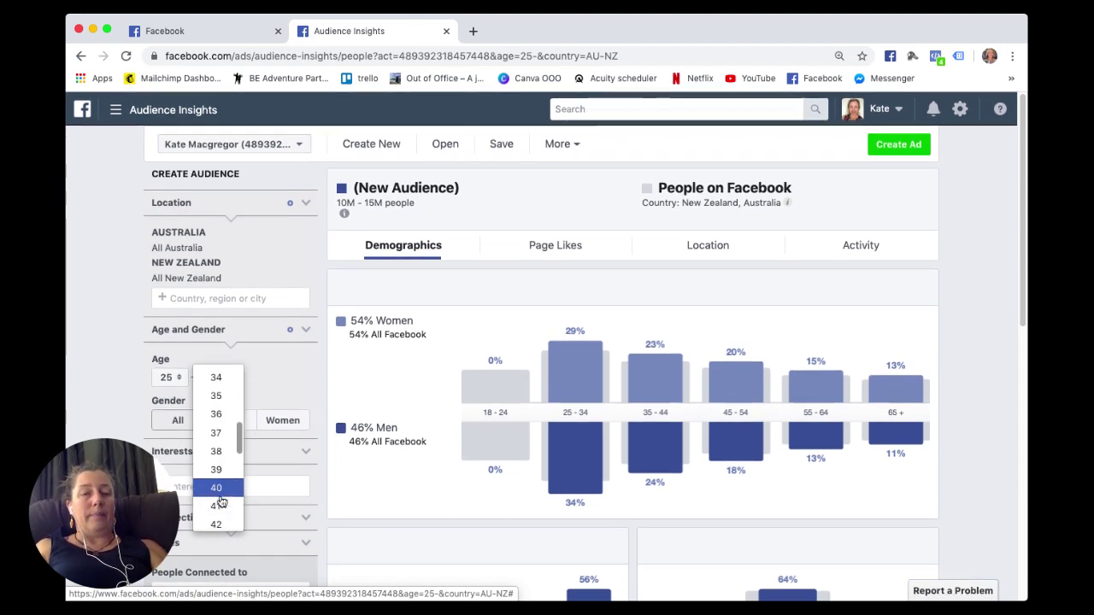
click(220, 502)
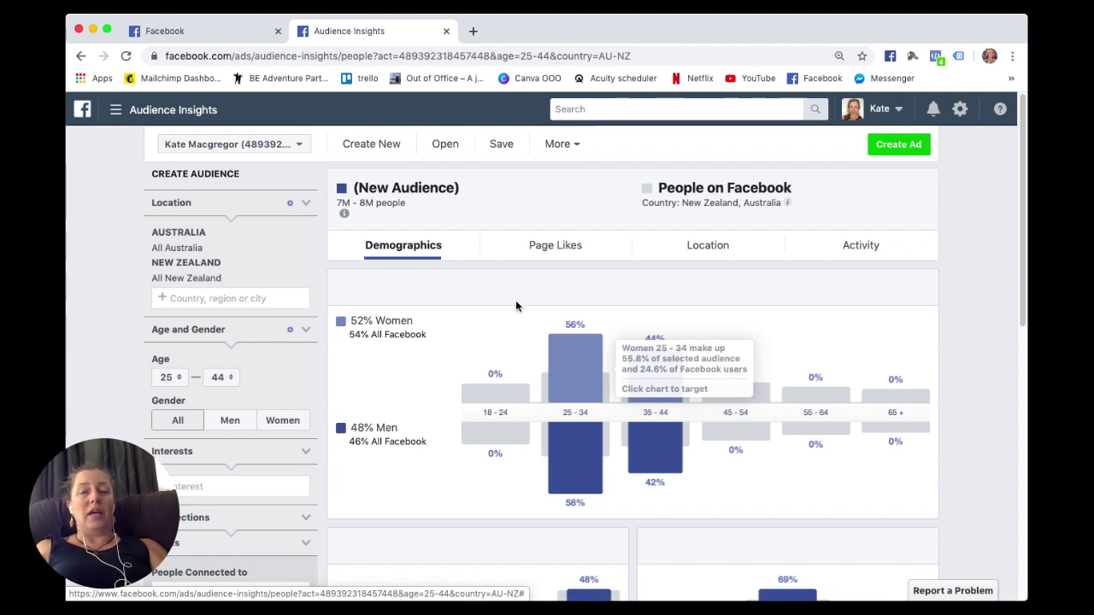
Step: Review the age, relationship status, education level and job title charts for the 25 to 44 audience in Australia and New Zealand
mouse_move(563, 365)
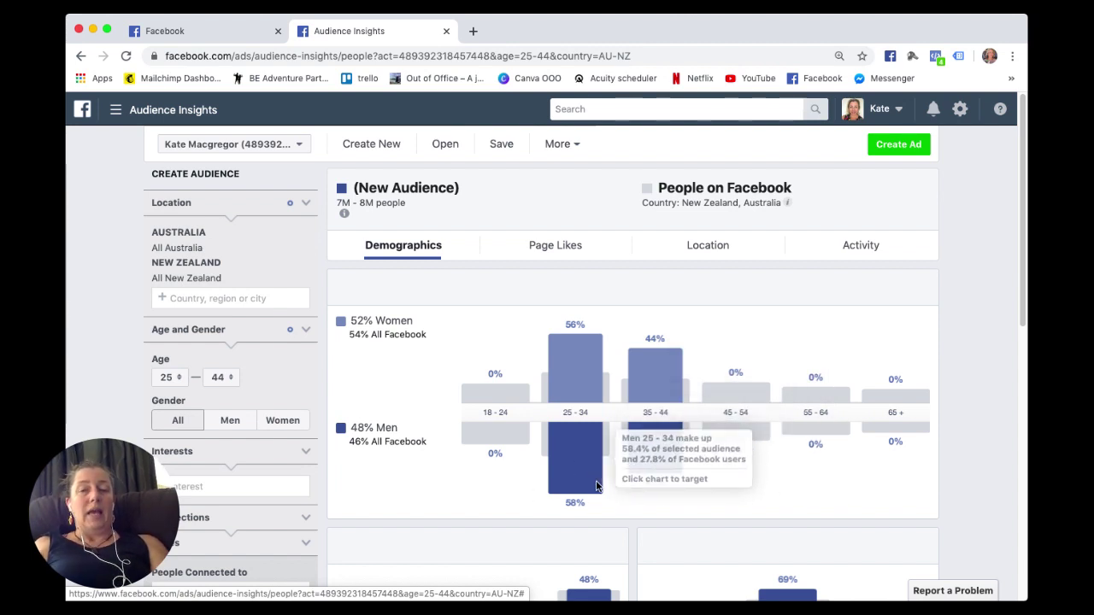
scroll(371, 410, down, 2)
scroll(372, 413, down, 7)
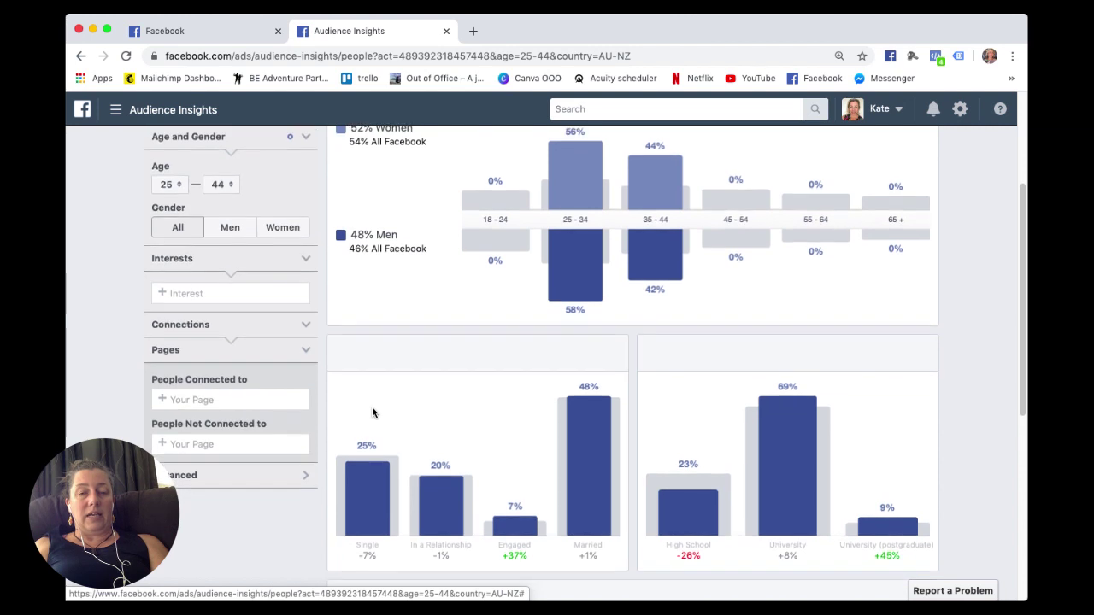
scroll(372, 413, down, 1)
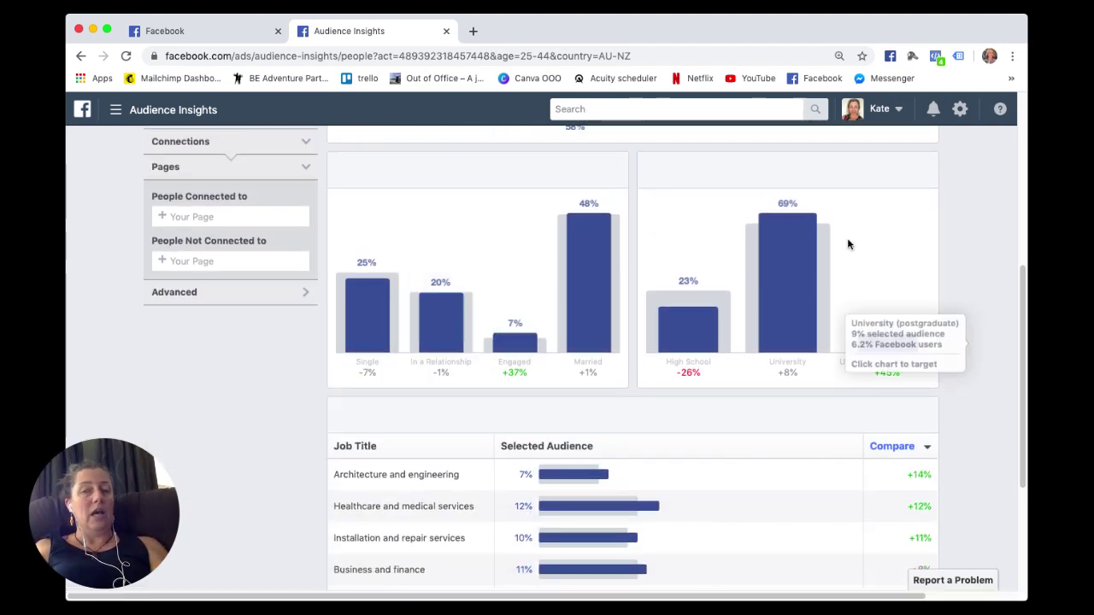
scroll(771, 276, down, 5)
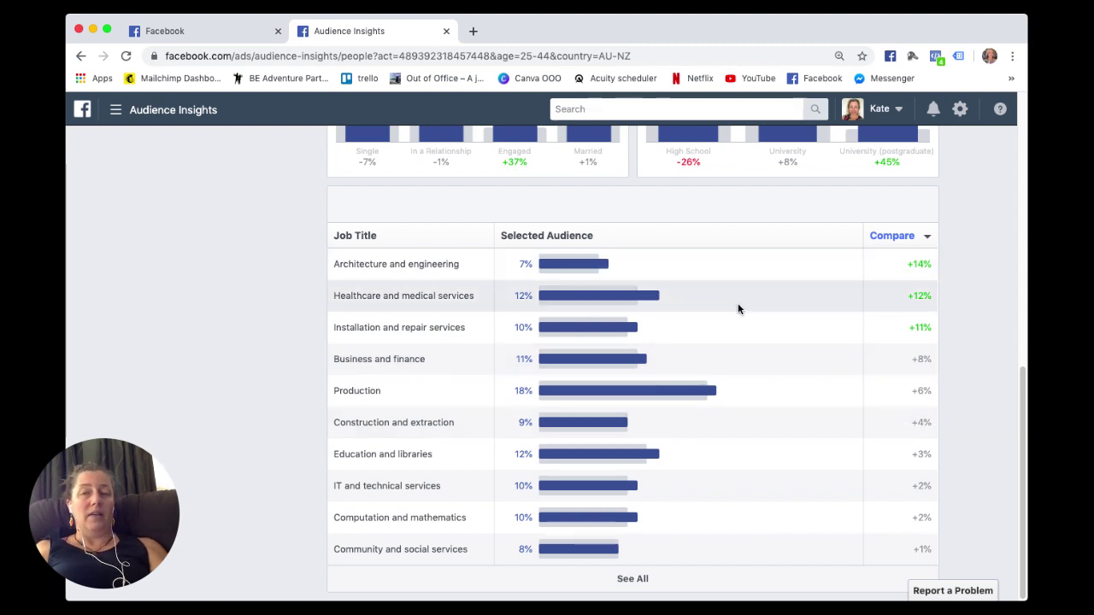
Step: Restrict the audience's gender to women and check the age chart for the narrowed audience
scroll(385, 304, up, 15)
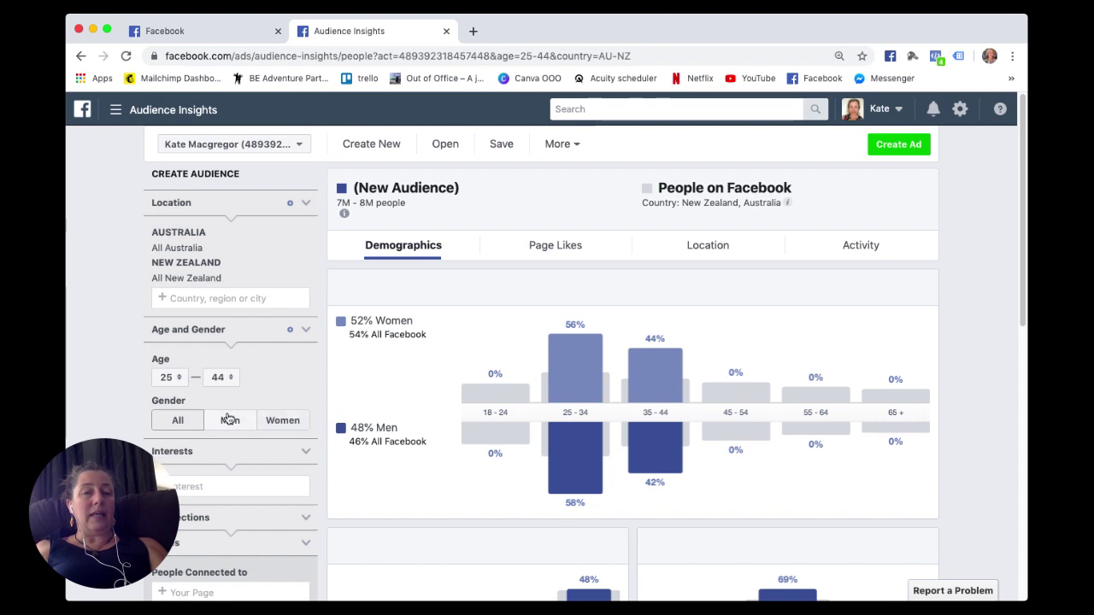
click(280, 424)
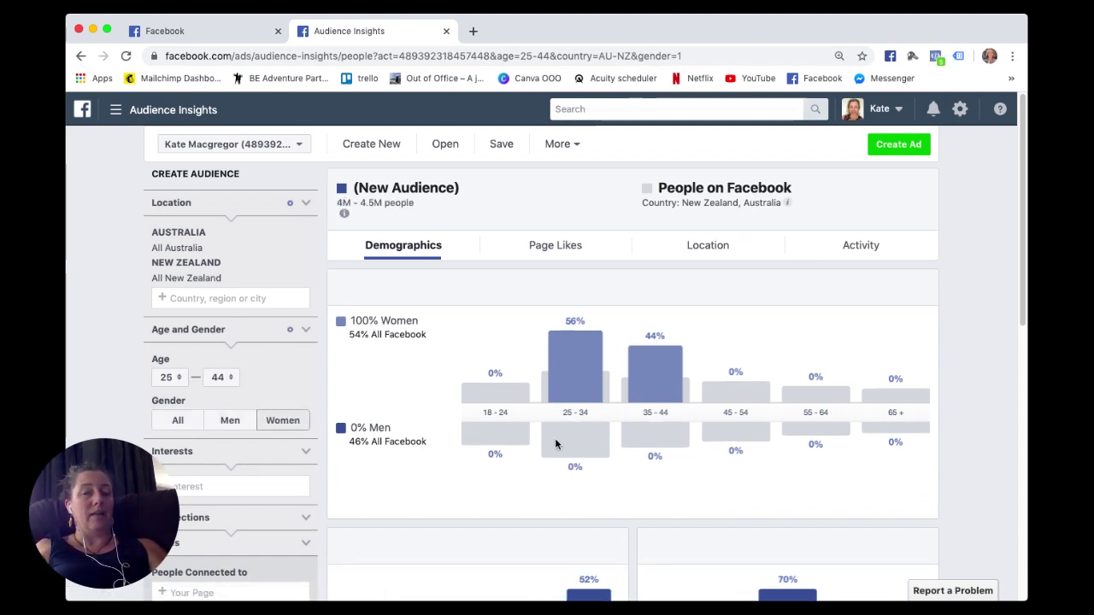
mouse_move(650, 402)
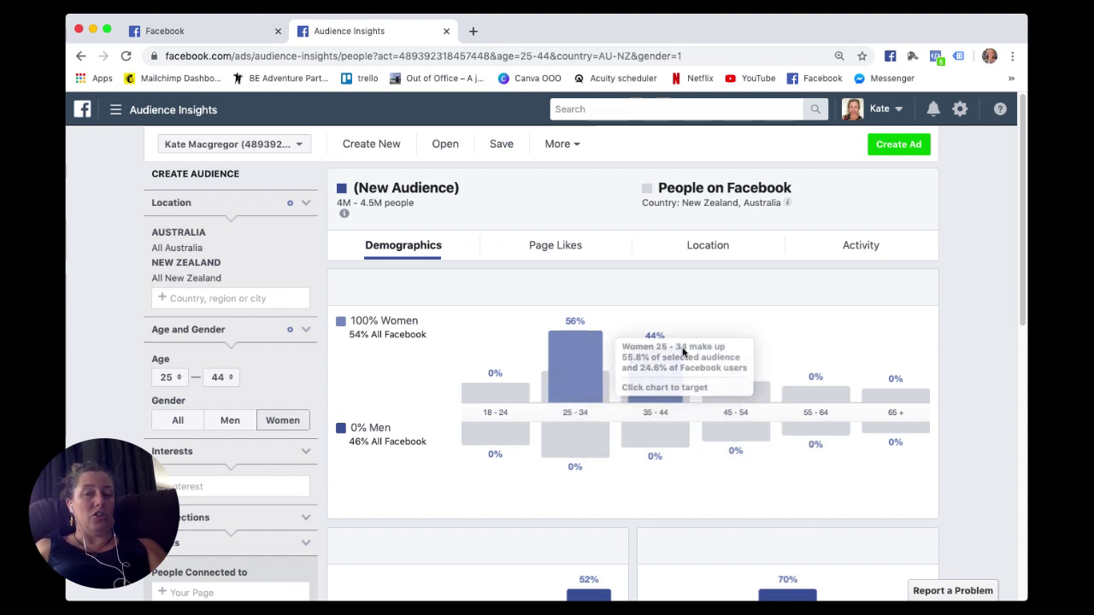
Step: Add Michael Bublé as an interest for the audience and check the narrowed audience's size and age chart
scroll(227, 459, down, 3)
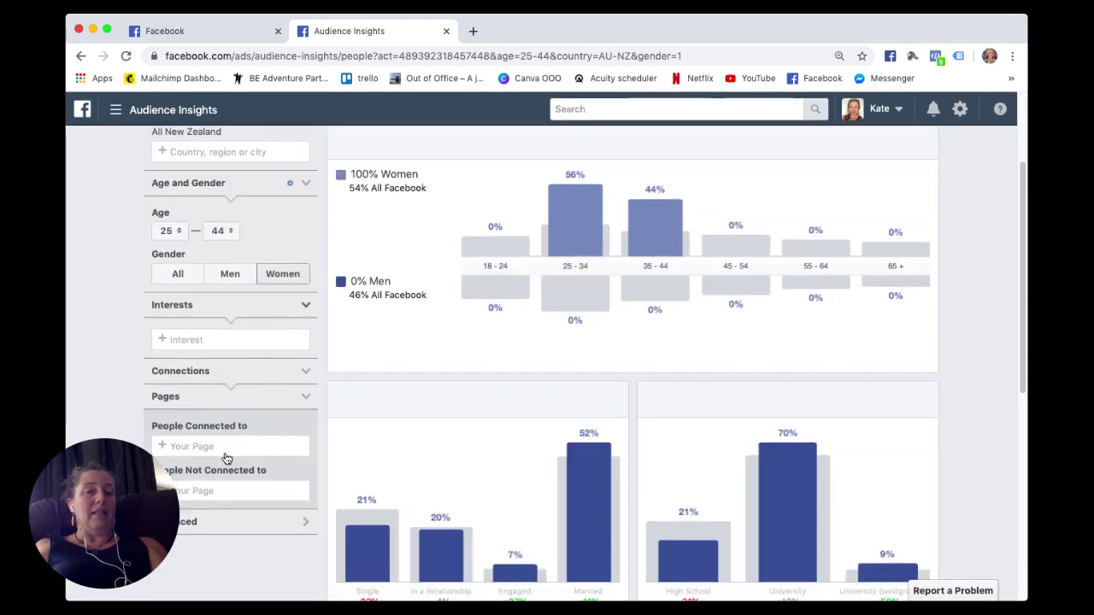
scroll(225, 457, down, 1)
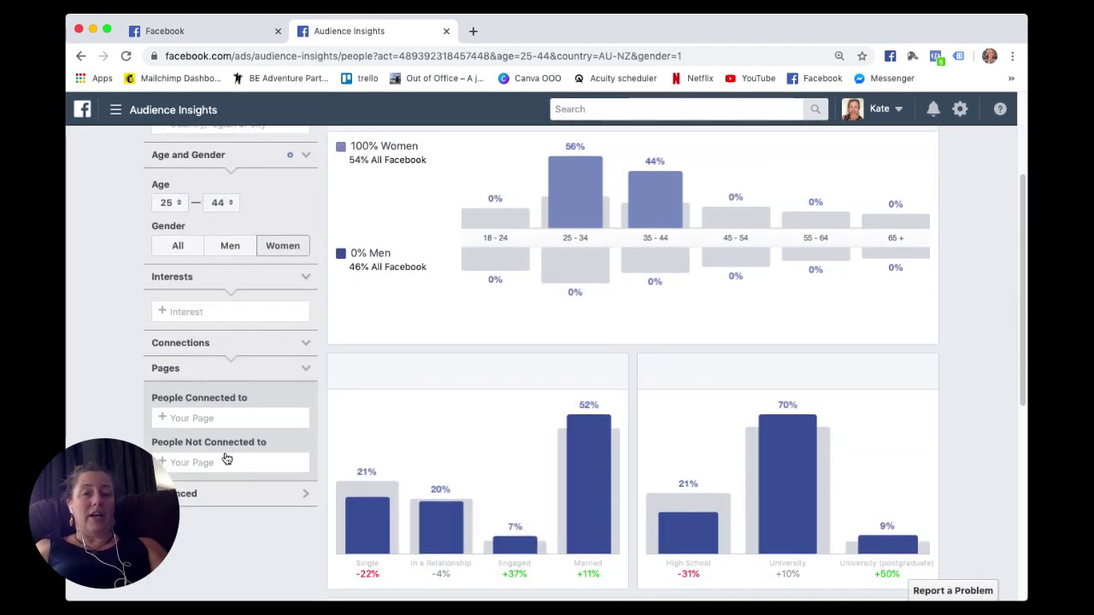
click(204, 313)
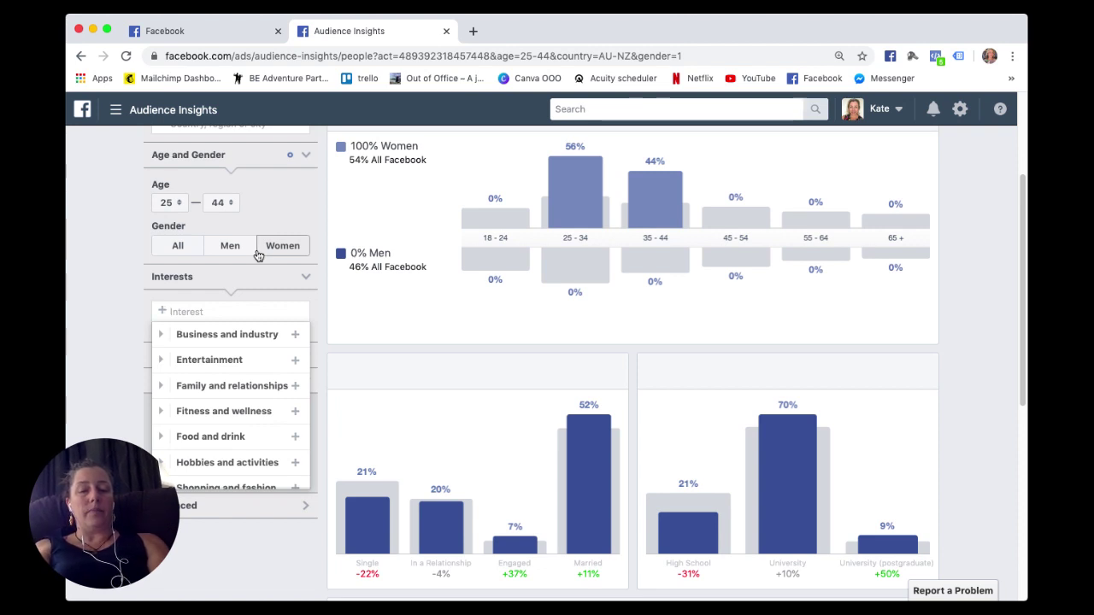
text(mi)
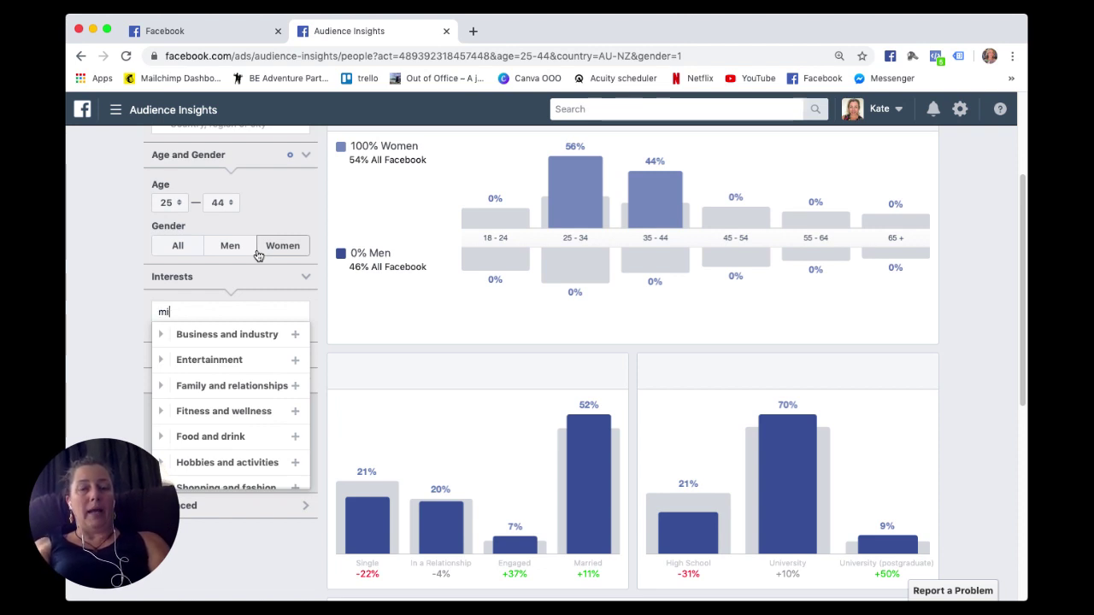
text(chael bub)
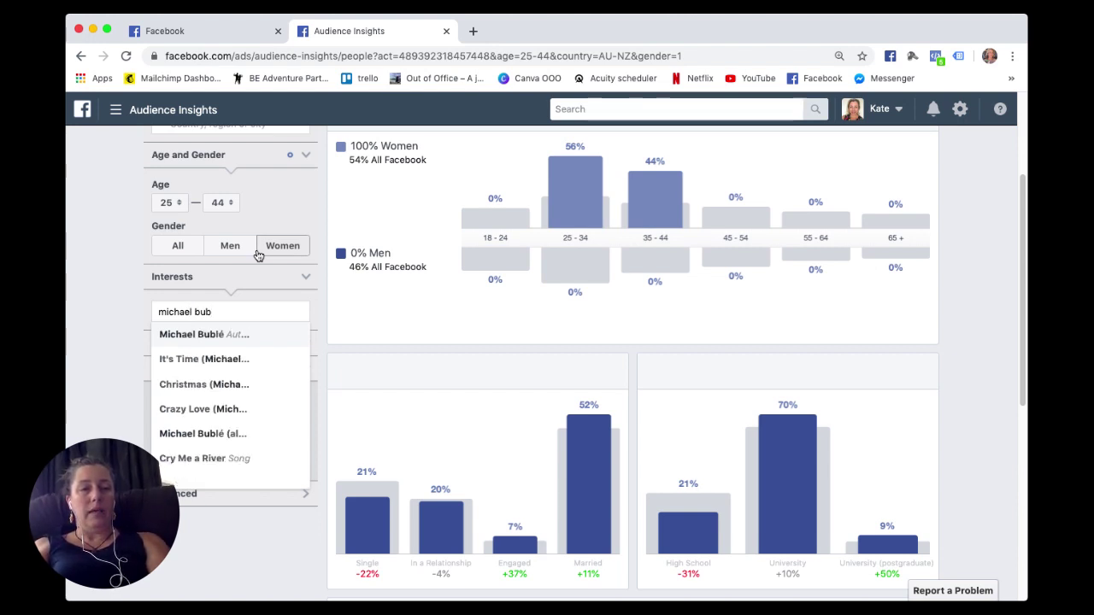
click(212, 335)
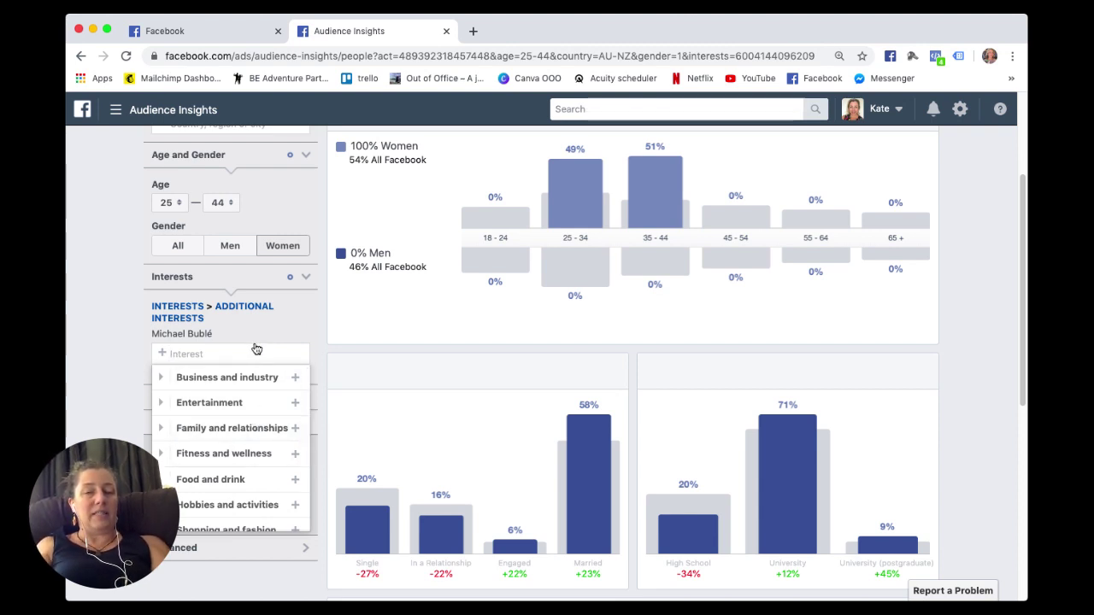
click(367, 320)
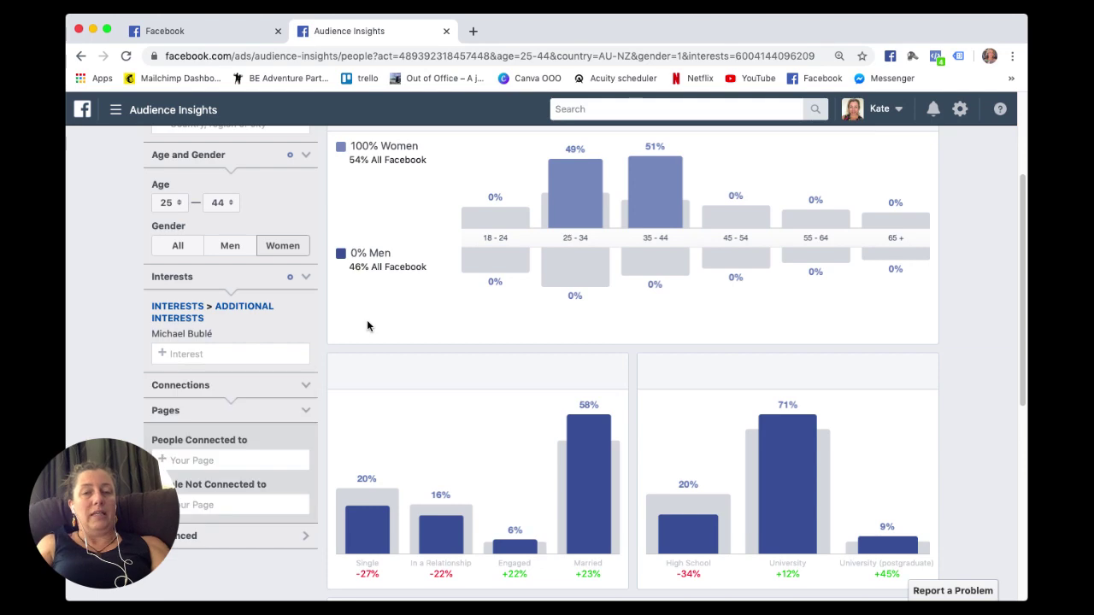
scroll(366, 319, down, 3)
scroll(366, 320, up, 5)
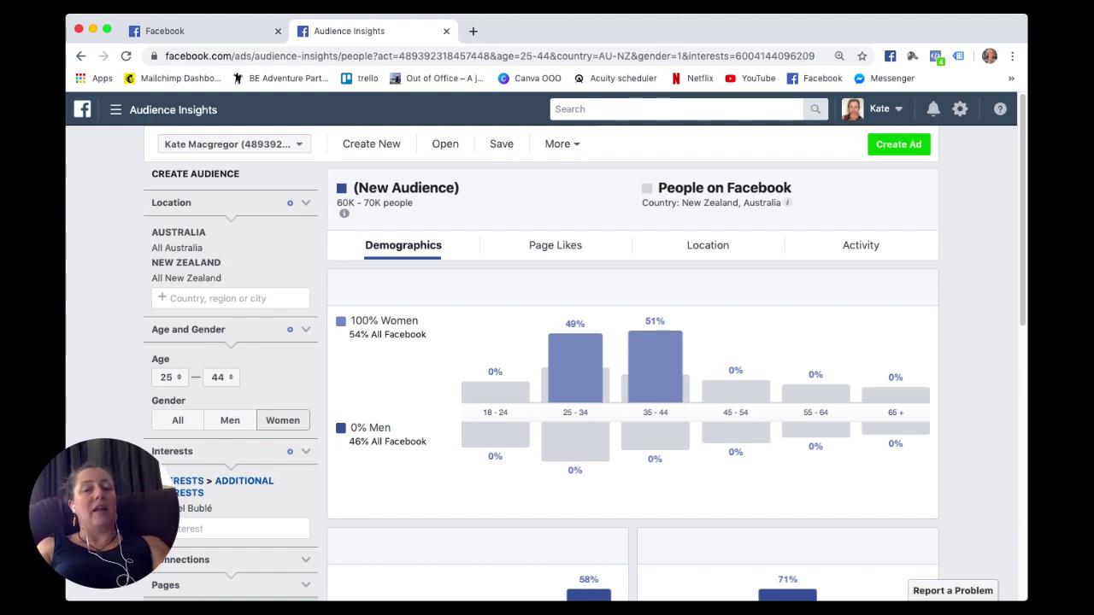
mouse_move(653, 418)
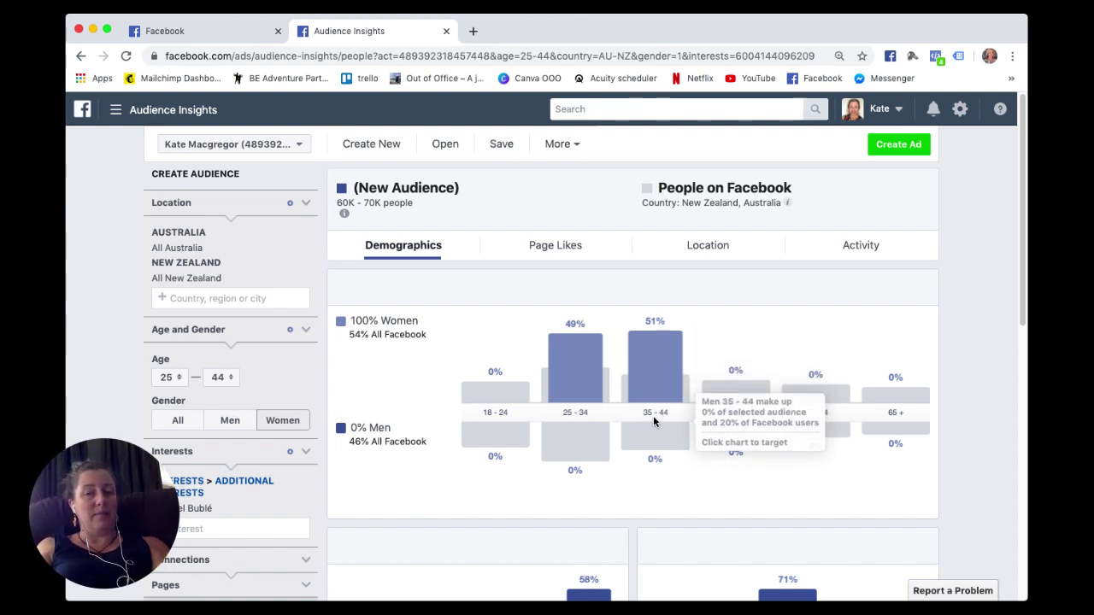
mouse_move(567, 426)
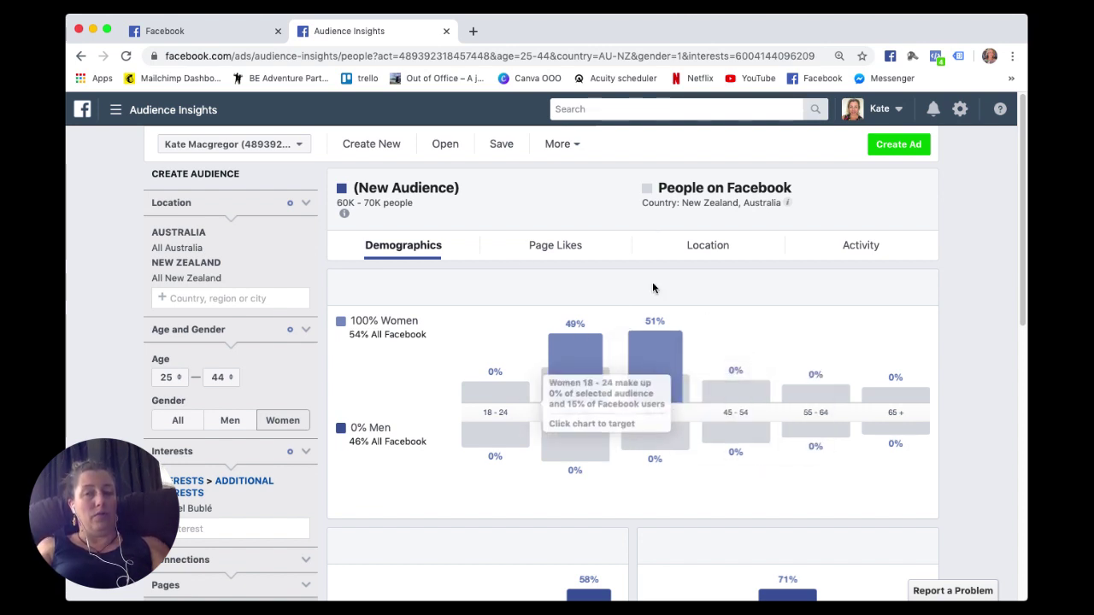
mouse_move(469, 394)
Step: Try the entire Family and relationships category as an interest and remove it again
scroll(469, 393, down, 3)
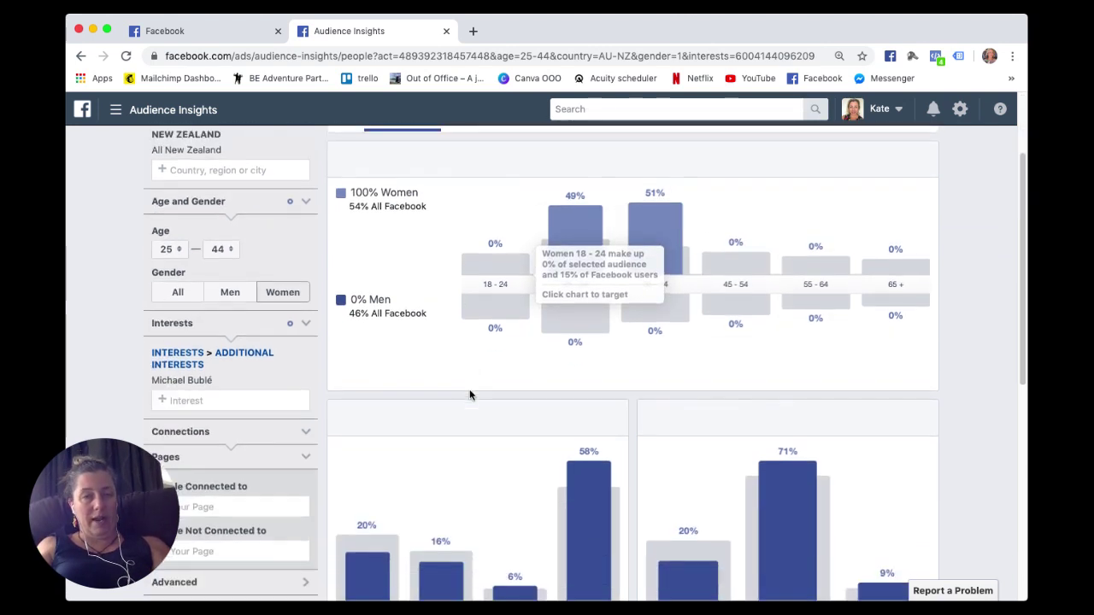
scroll(291, 435, down, 1)
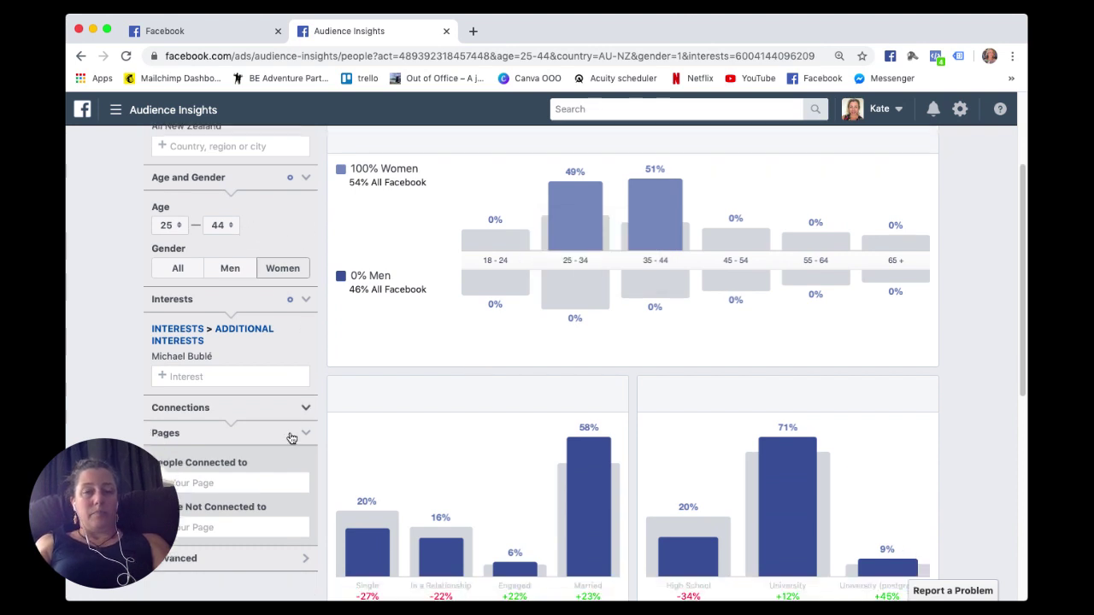
click(245, 342)
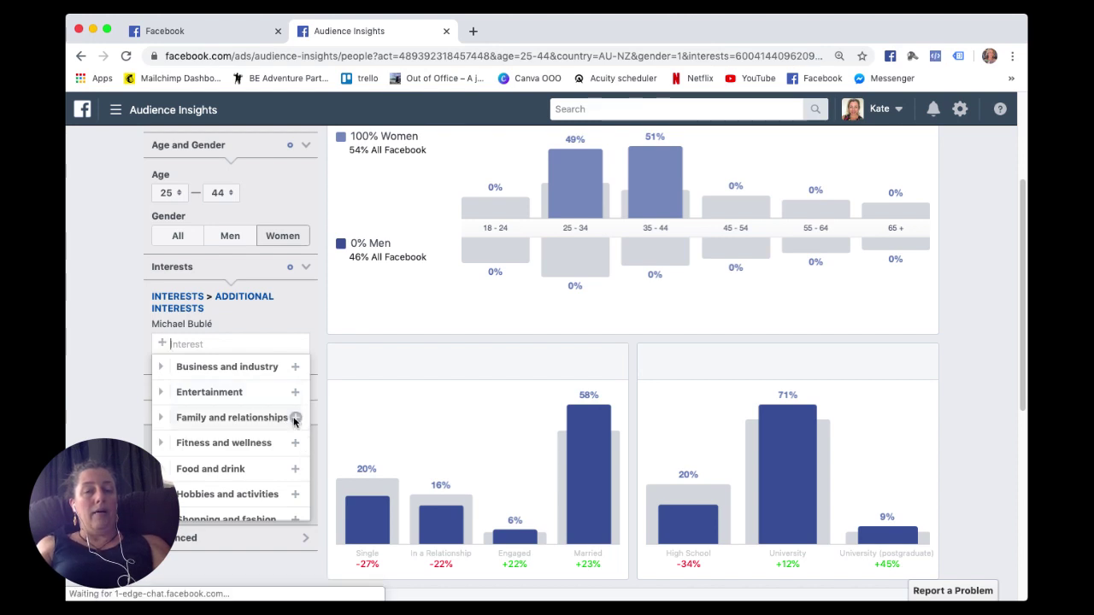
click(293, 419)
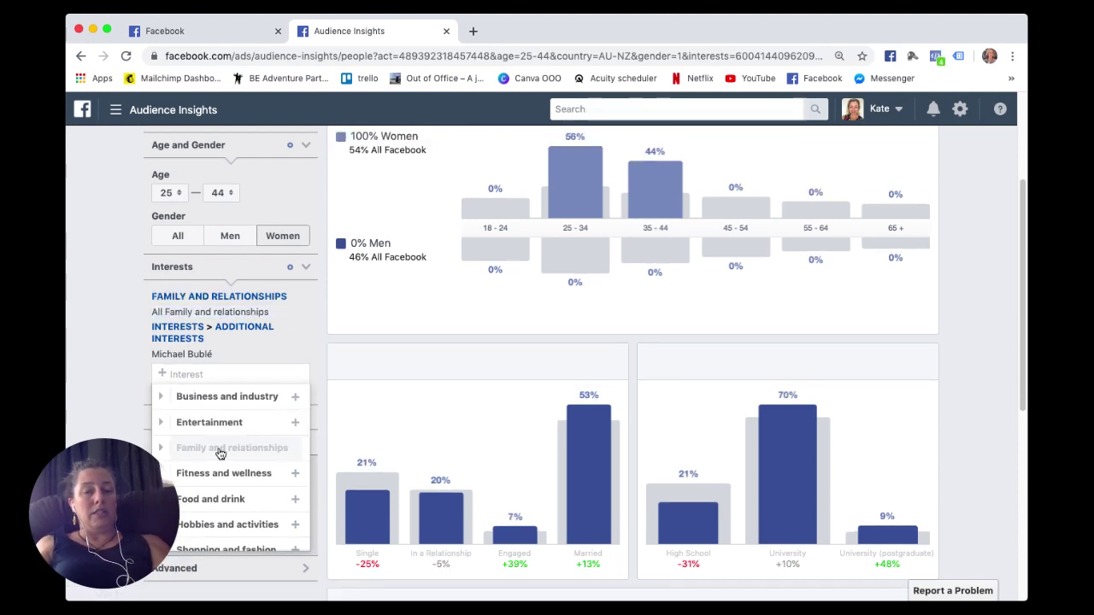
scroll(224, 453, down, 1)
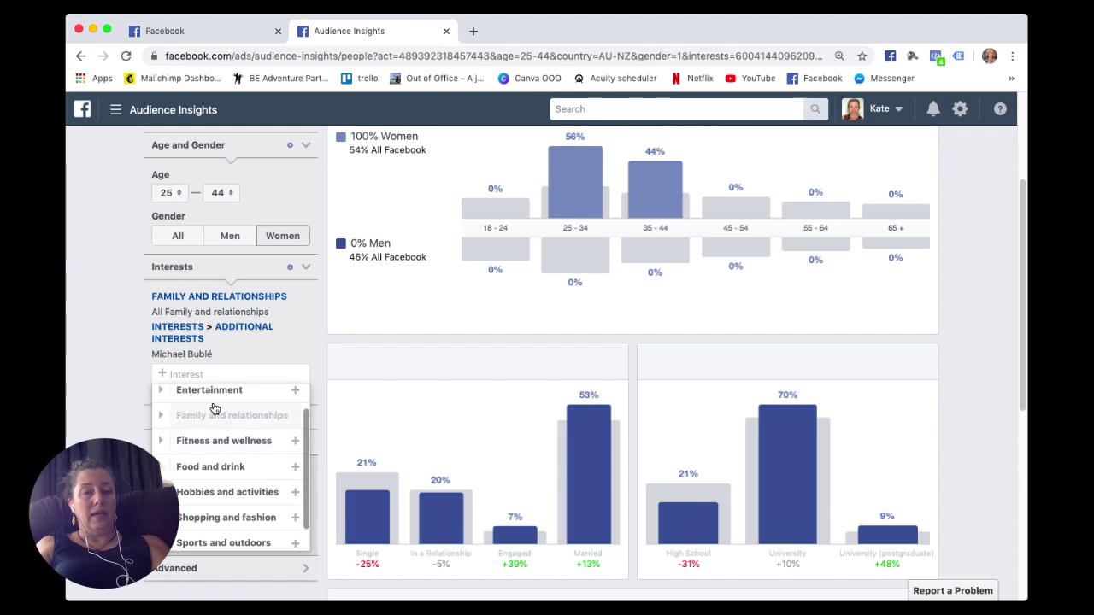
mouse_move(221, 318)
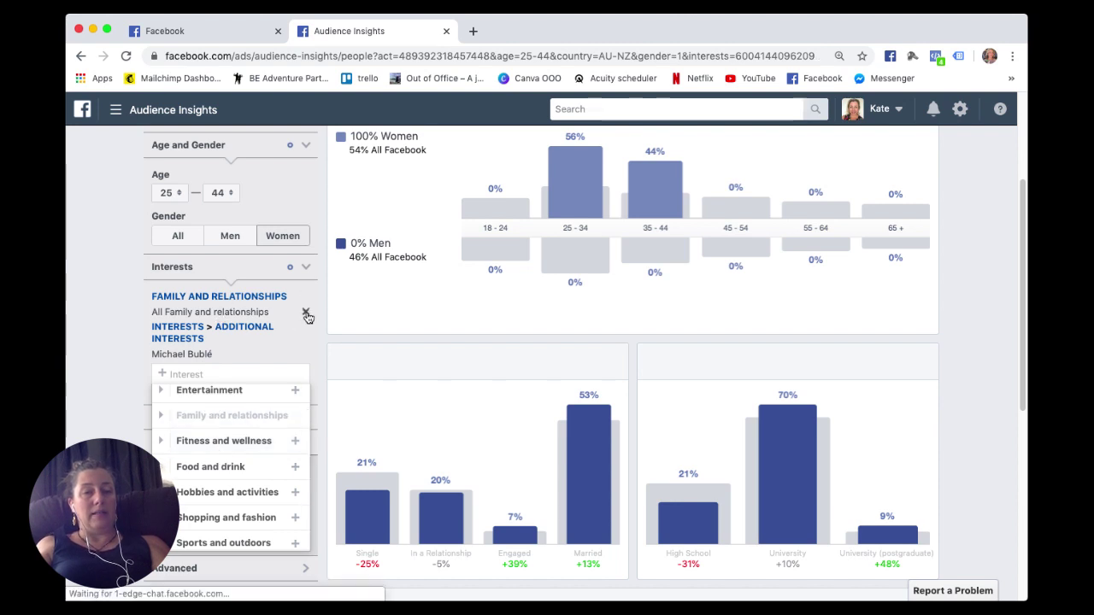
click(305, 313)
Step: Add the Family interest from the Family and relationships category and check the age, relationship and education charts
click(161, 417)
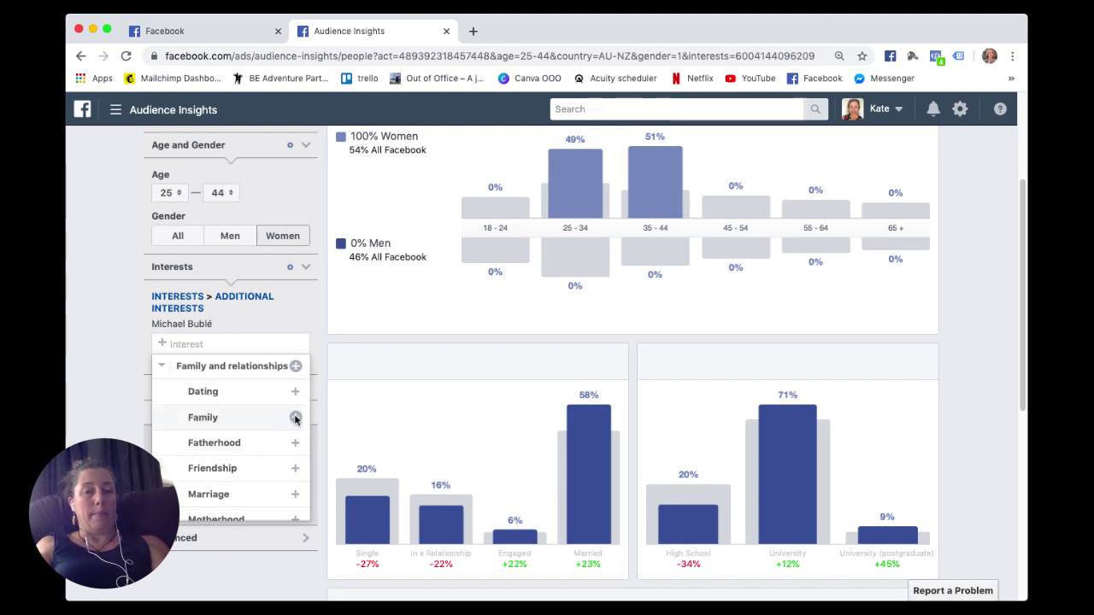
scroll(214, 489, down, 2)
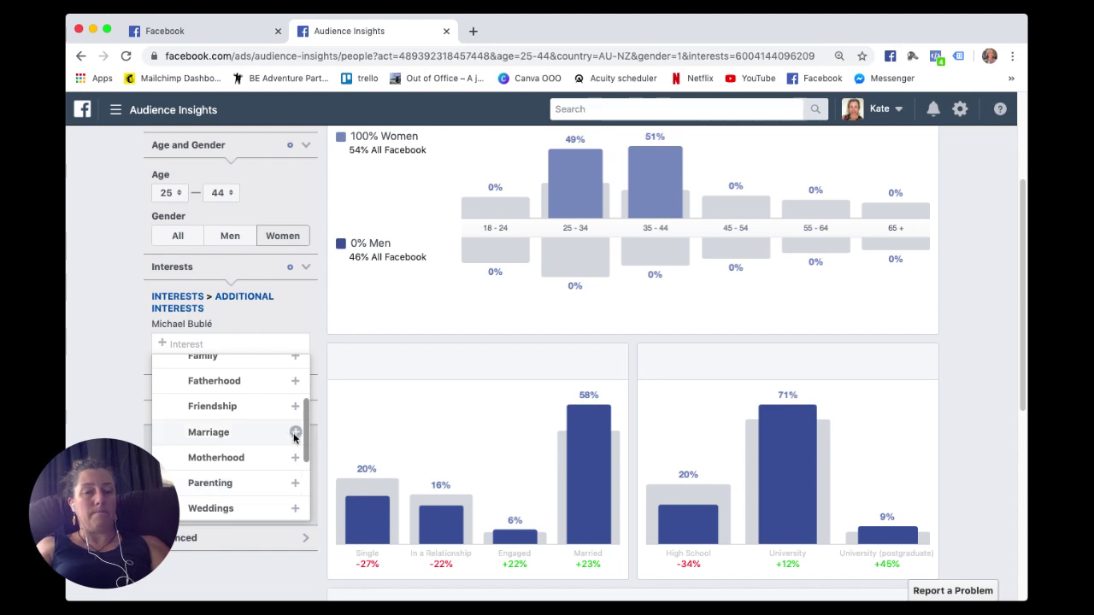
scroll(234, 452, down, 3)
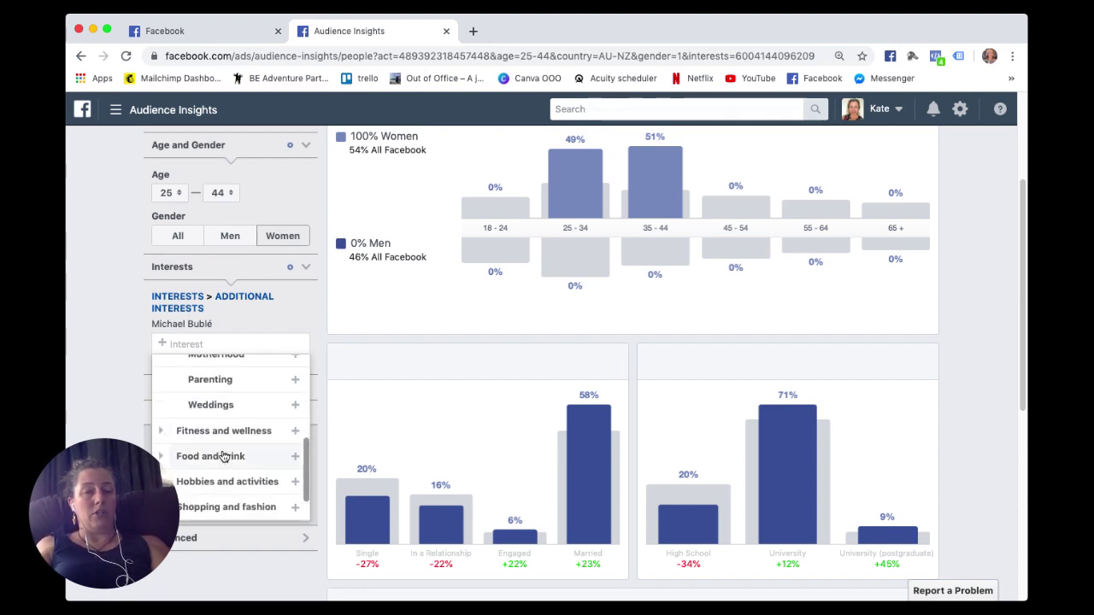
scroll(223, 456, up, 5)
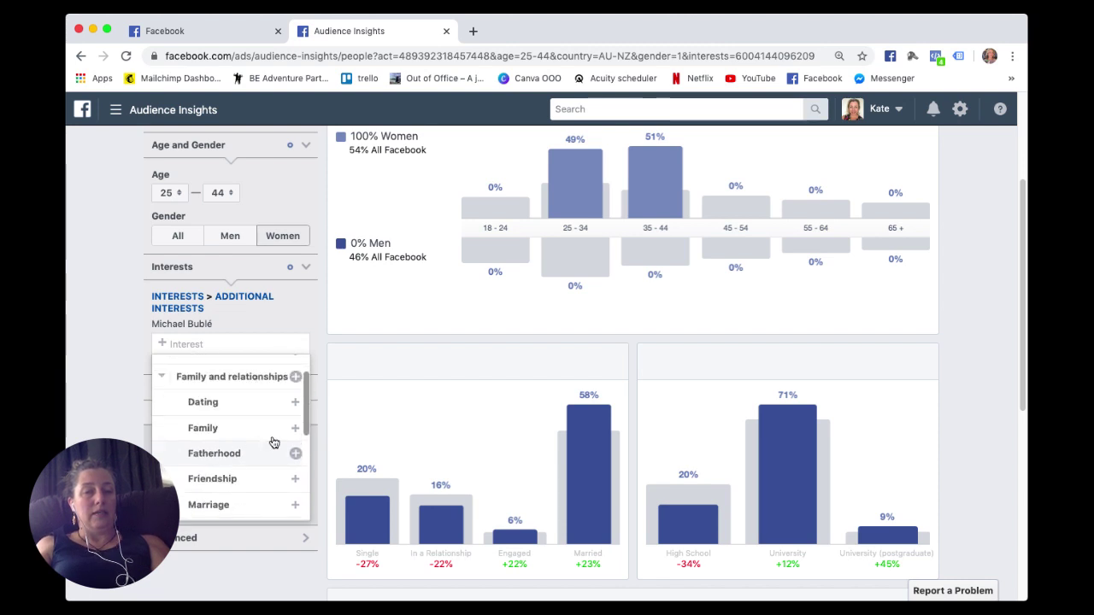
click(294, 428)
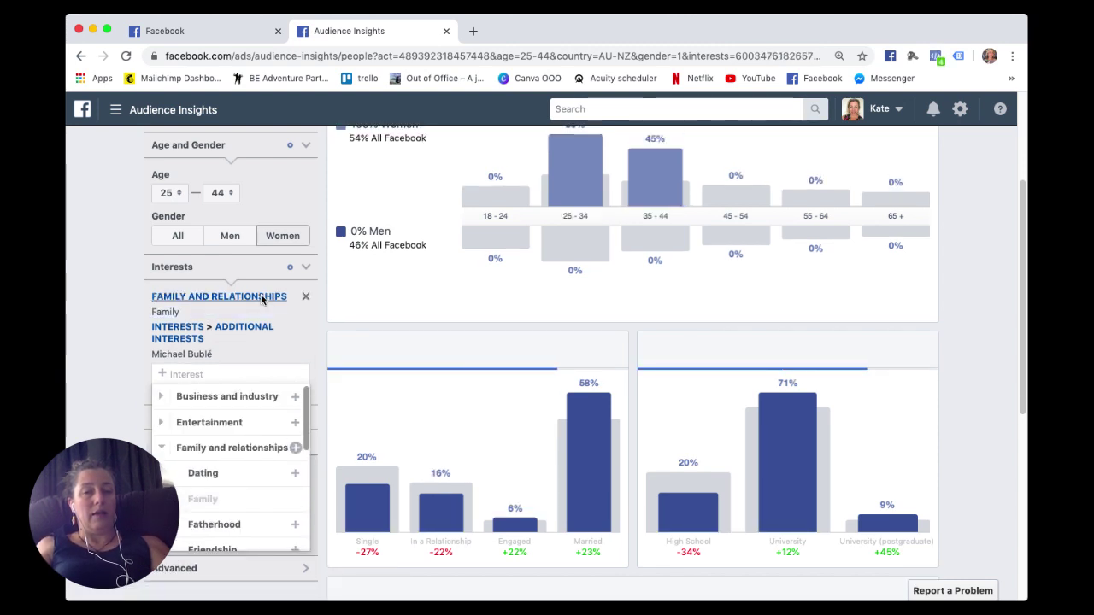
scroll(458, 319, up, 3)
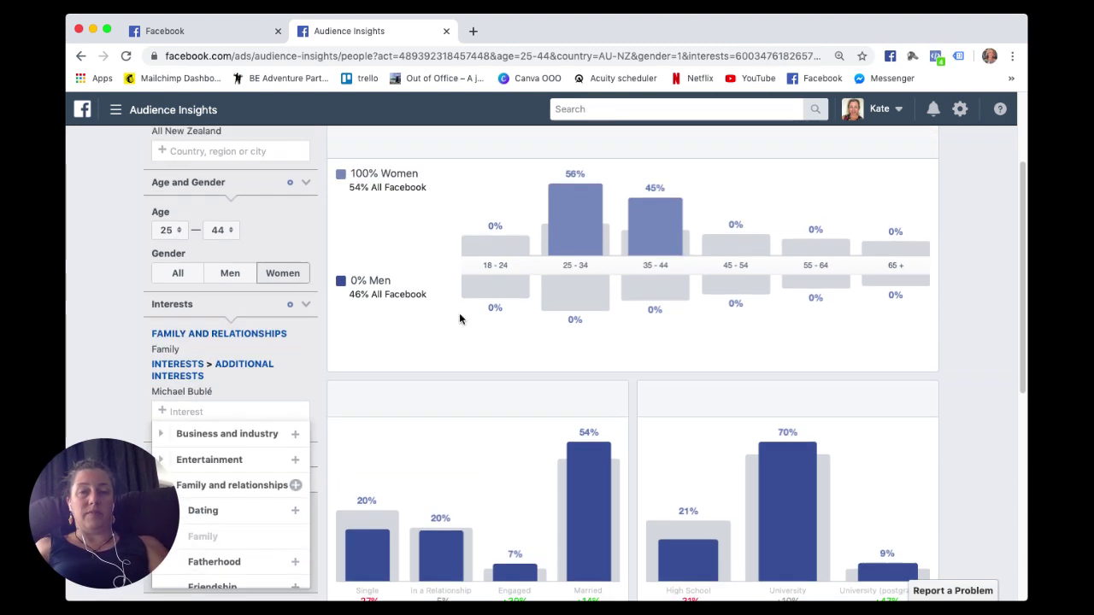
mouse_move(579, 271)
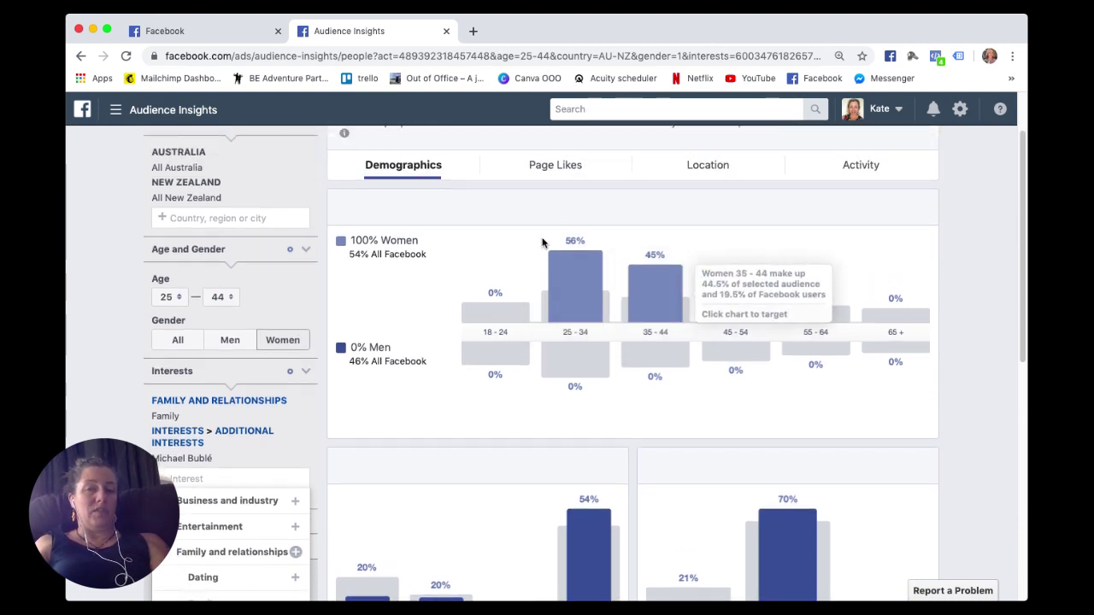
scroll(385, 310, down, 3)
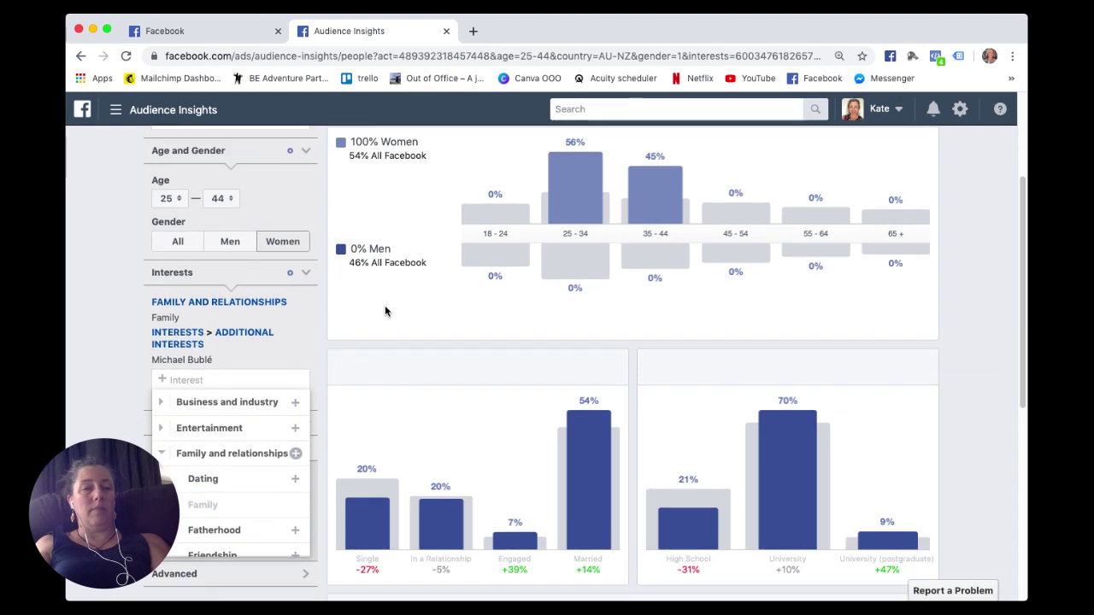
click(132, 361)
scroll(144, 429, down, 3)
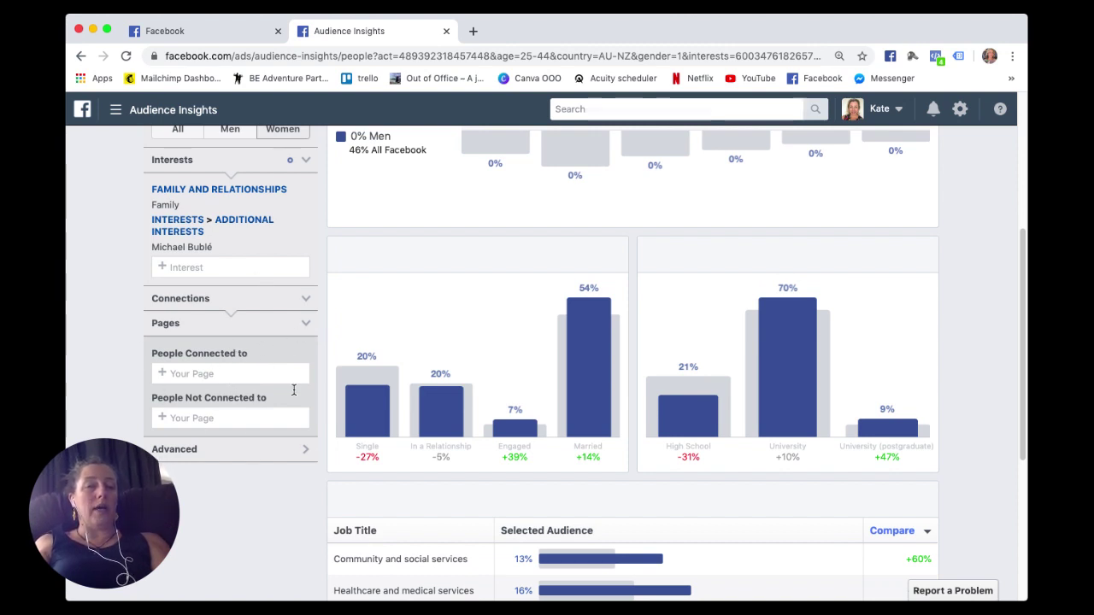
click(309, 317)
click(303, 300)
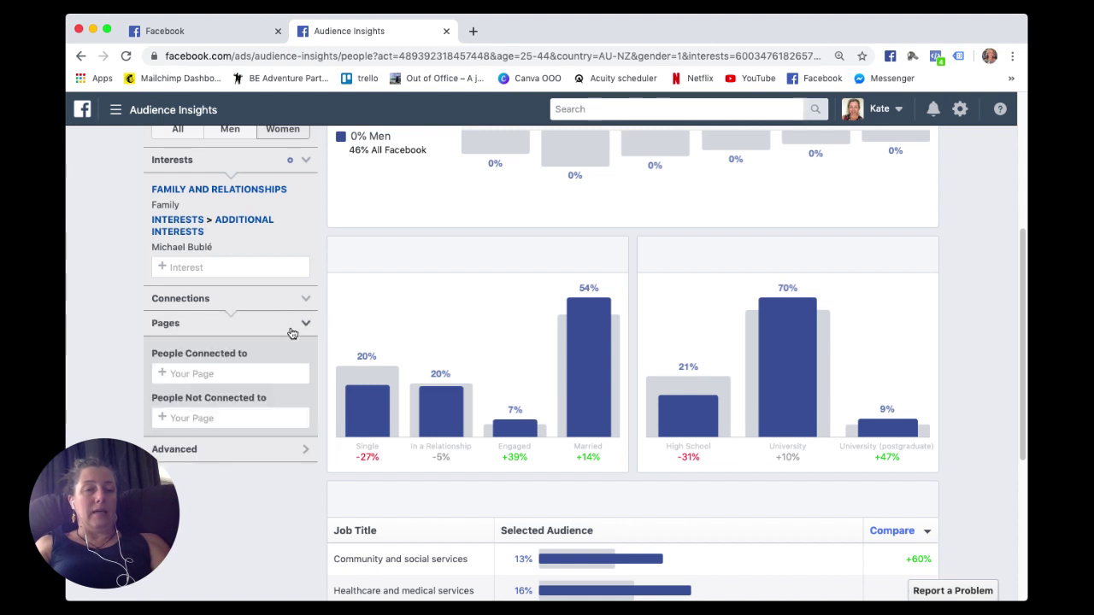
click(306, 325)
click(305, 325)
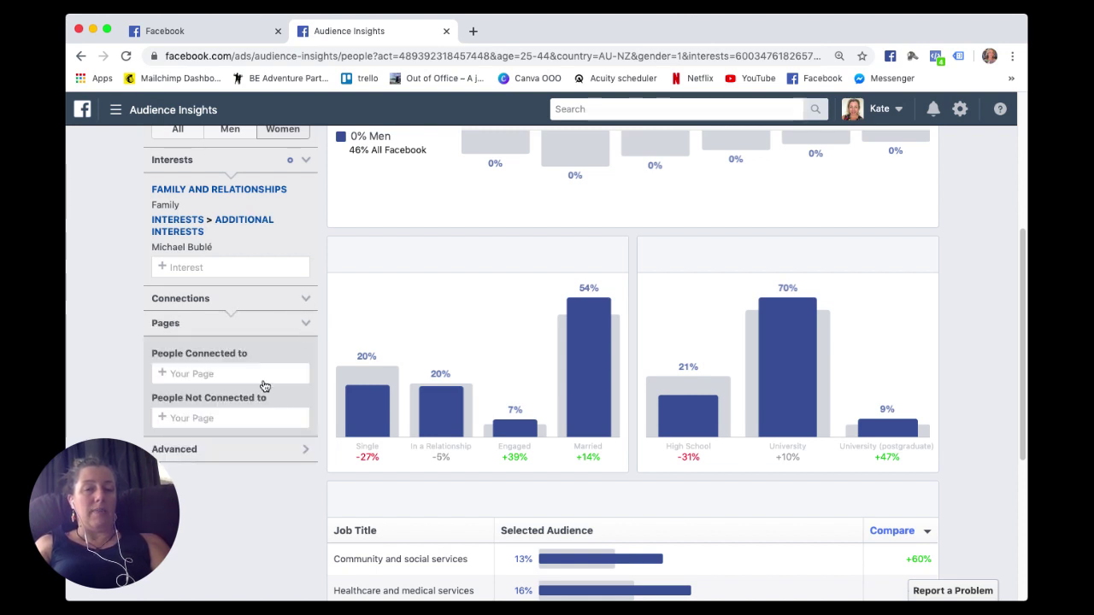
Step: Expand the Advanced targeting options and look through the available filter categories
click(305, 448)
scroll(254, 461, up, 1)
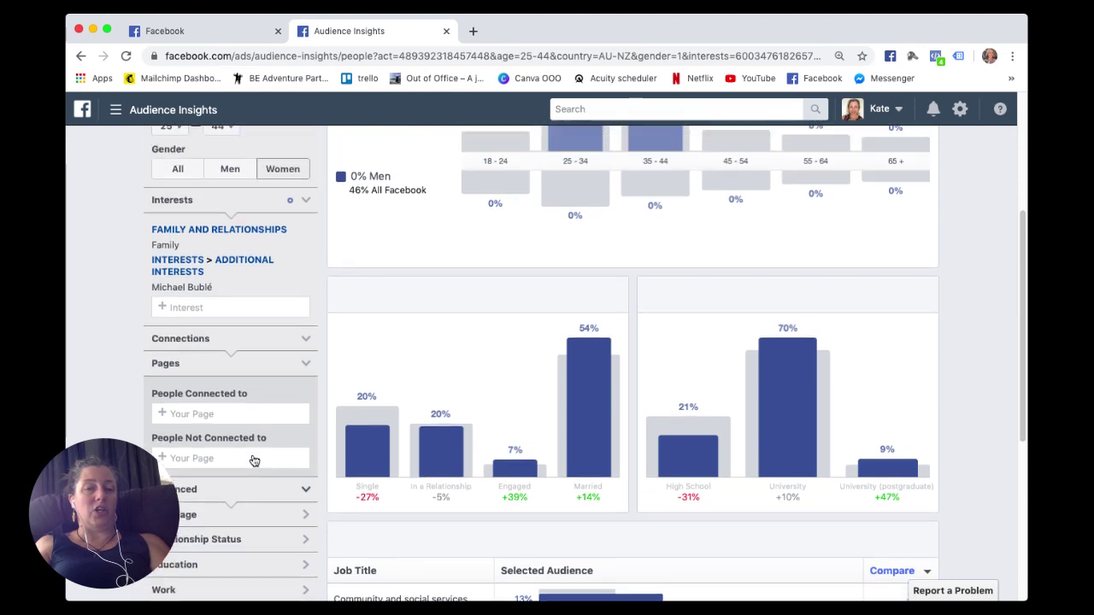
scroll(253, 461, down, 5)
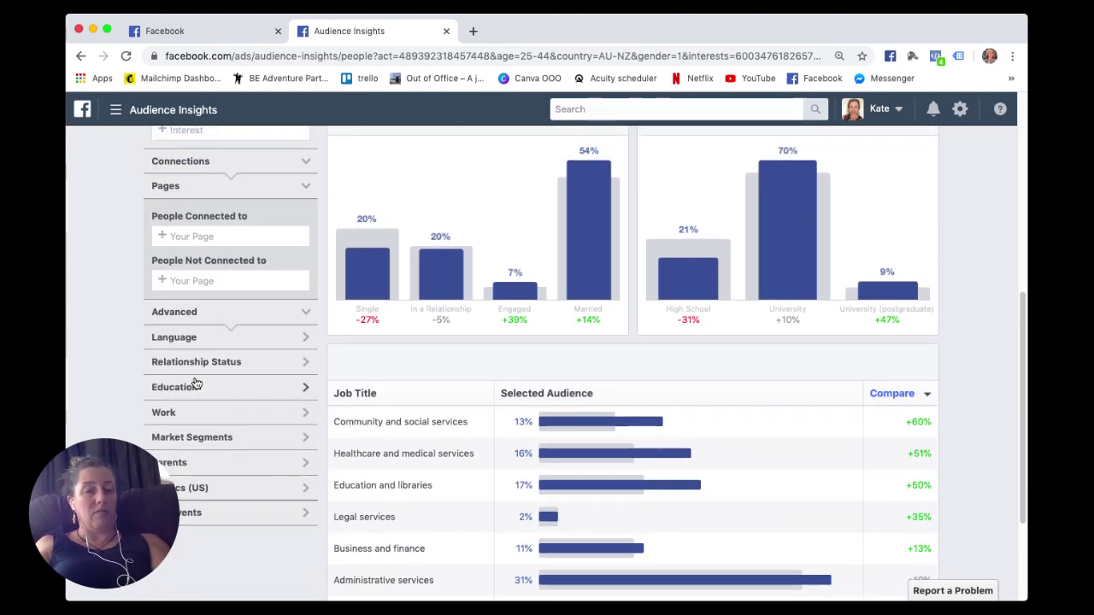
scroll(203, 394, up, 5)
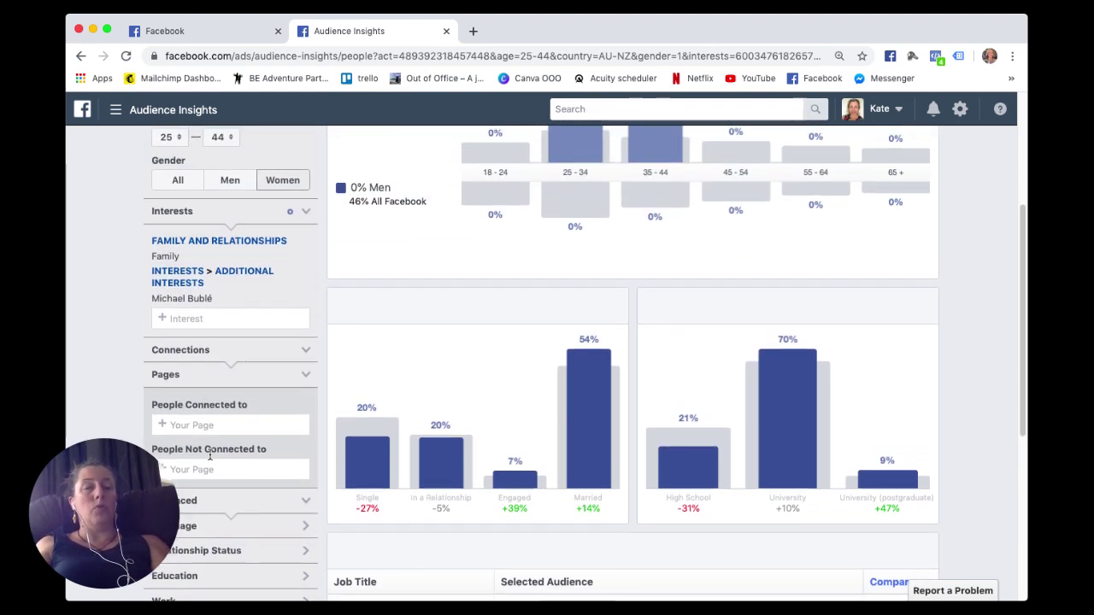
scroll(208, 453, down, 3)
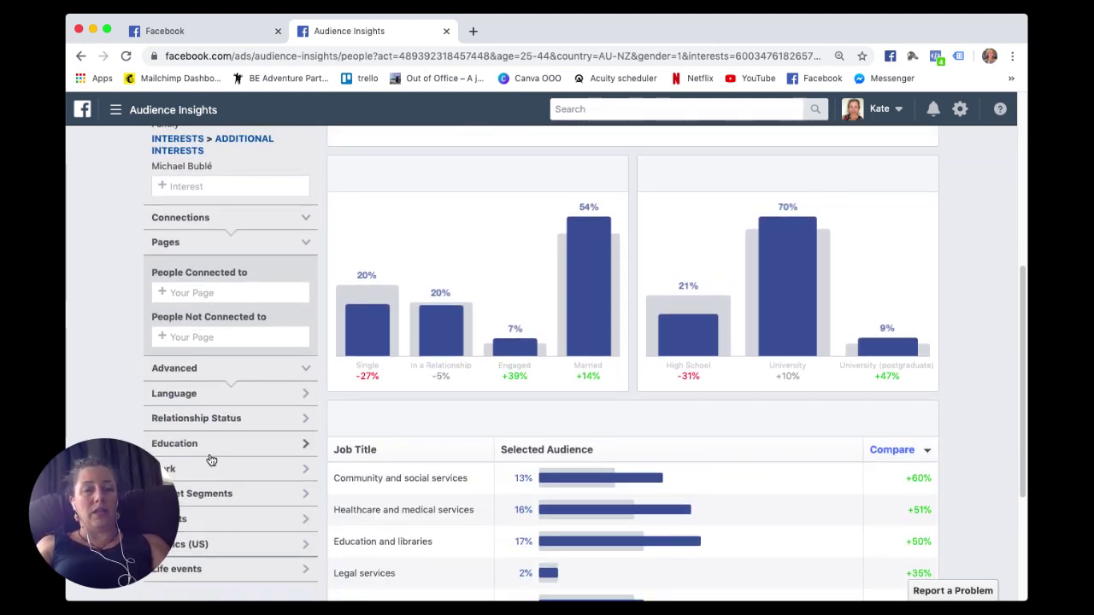
scroll(209, 457, down, 2)
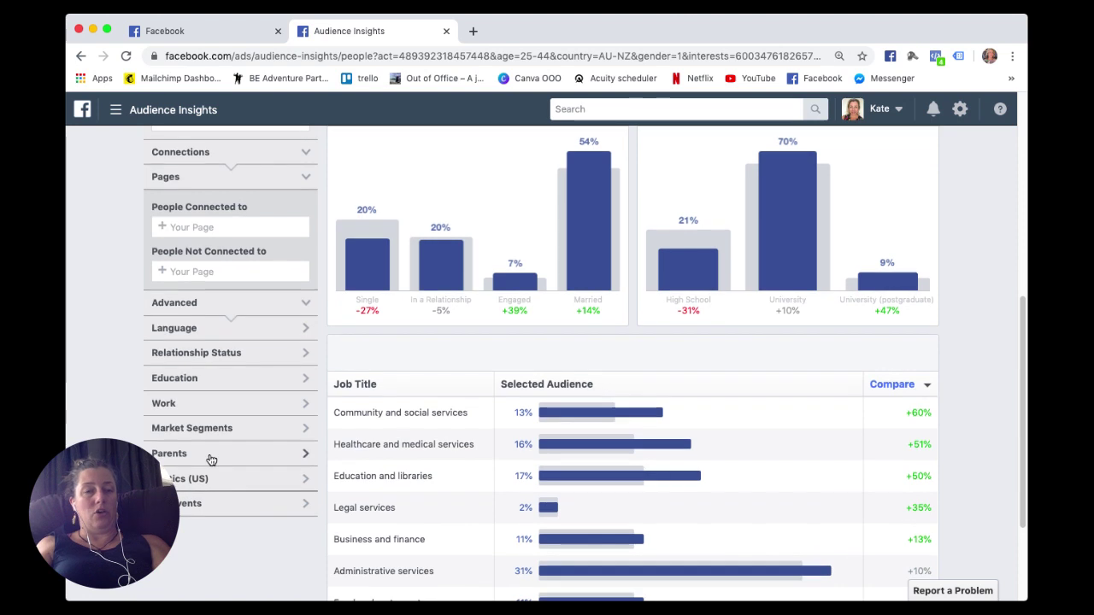
Step: Restrict the audience's relationship status to Single and check the narrowed audience's size and age chart
click(305, 355)
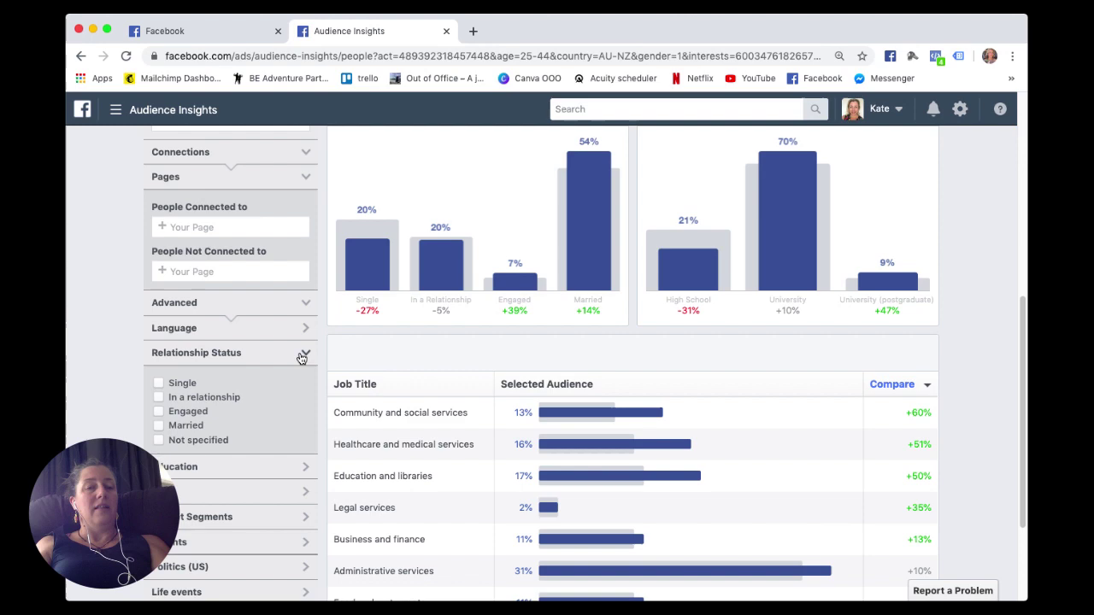
click(158, 383)
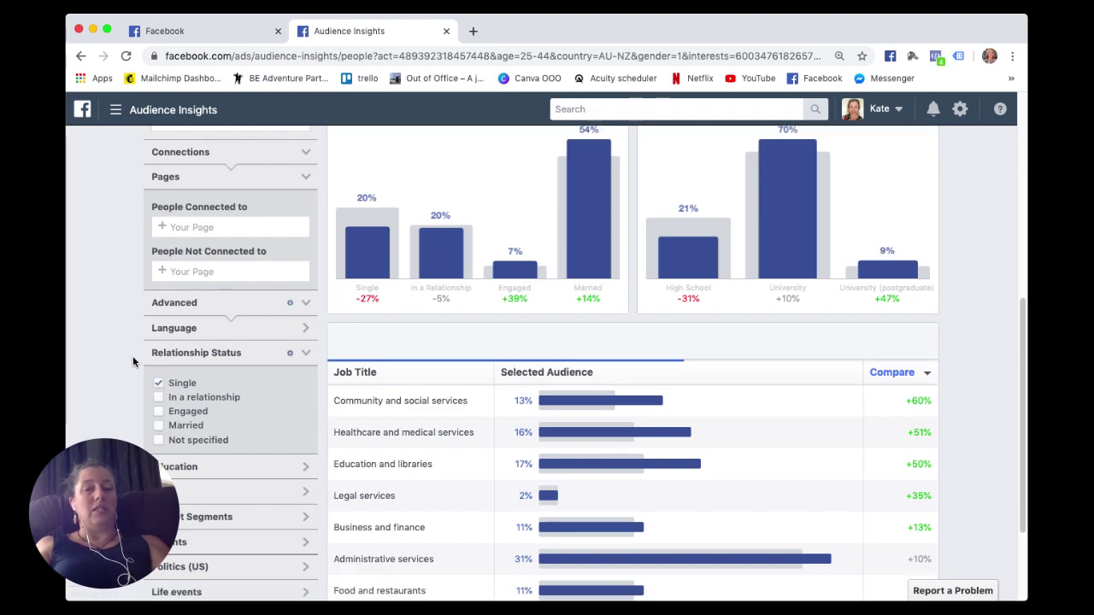
scroll(517, 268, up, 10)
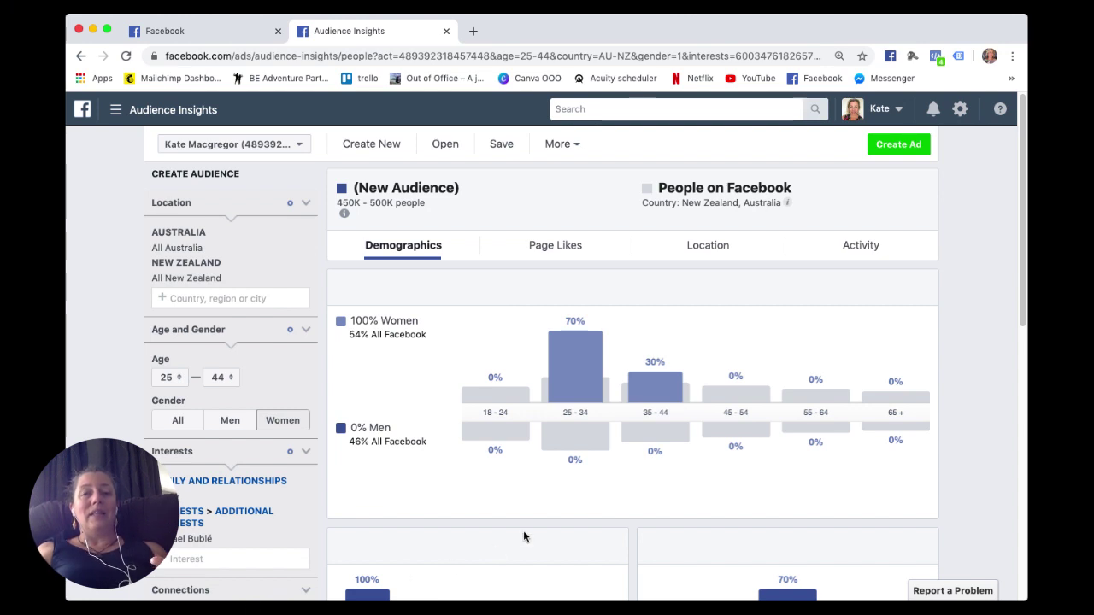
Step: Check the shares of women aged 25–34 and 35–44 in the audience's age and gender chart
mouse_move(576, 365)
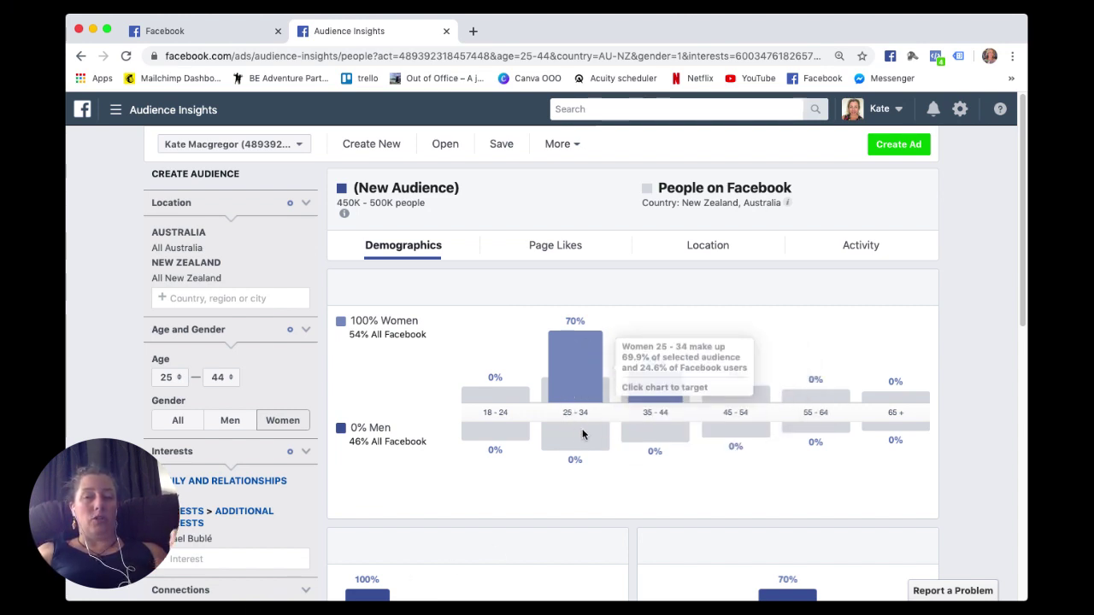
mouse_move(584, 413)
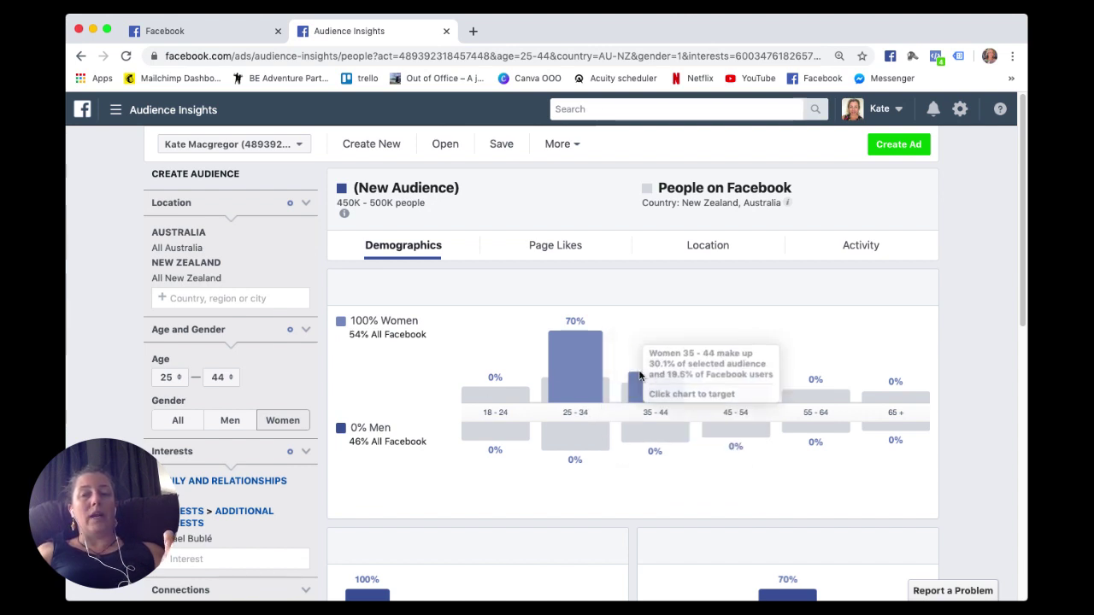
mouse_move(620, 432)
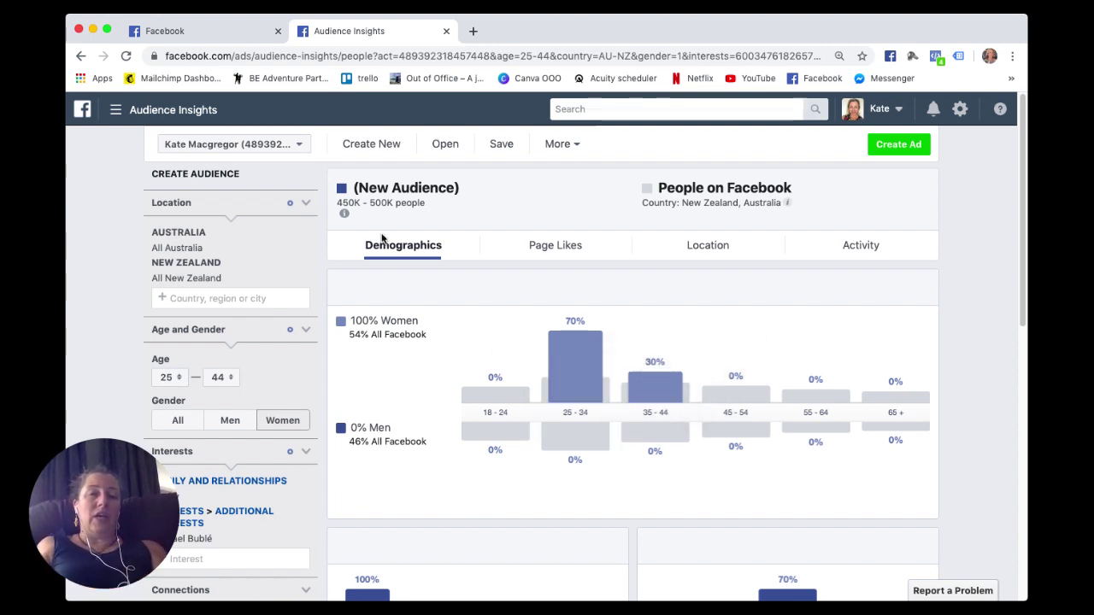
Step: Review the audience's page likes, covering the top categories and the page table with relevance, audience and affinity
scroll(397, 232, down, 1)
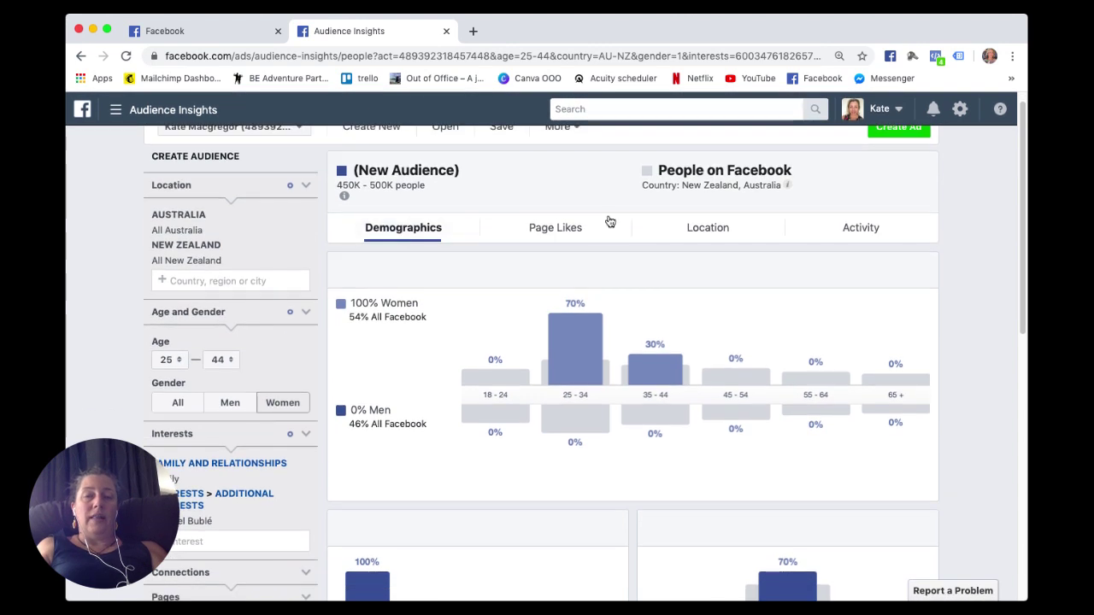
click(566, 226)
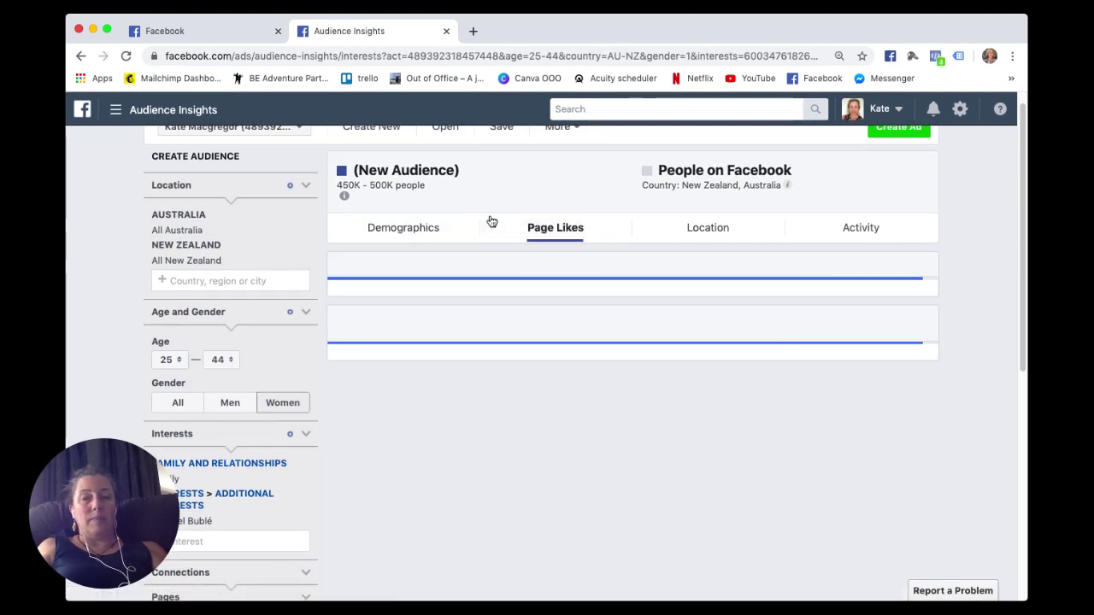
scroll(490, 220, down, 2)
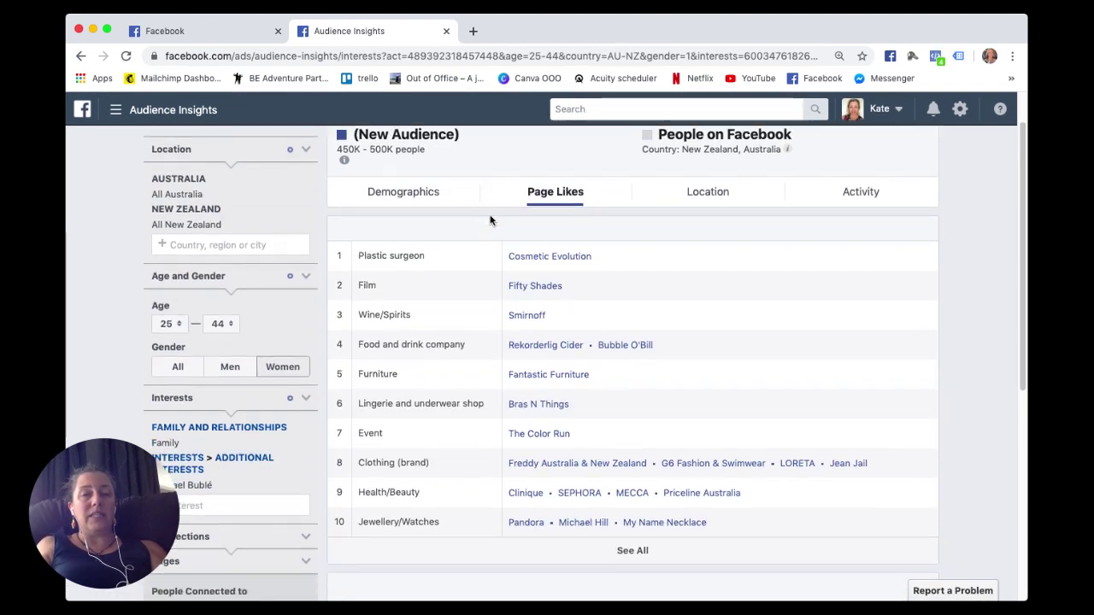
scroll(490, 220, down, 1)
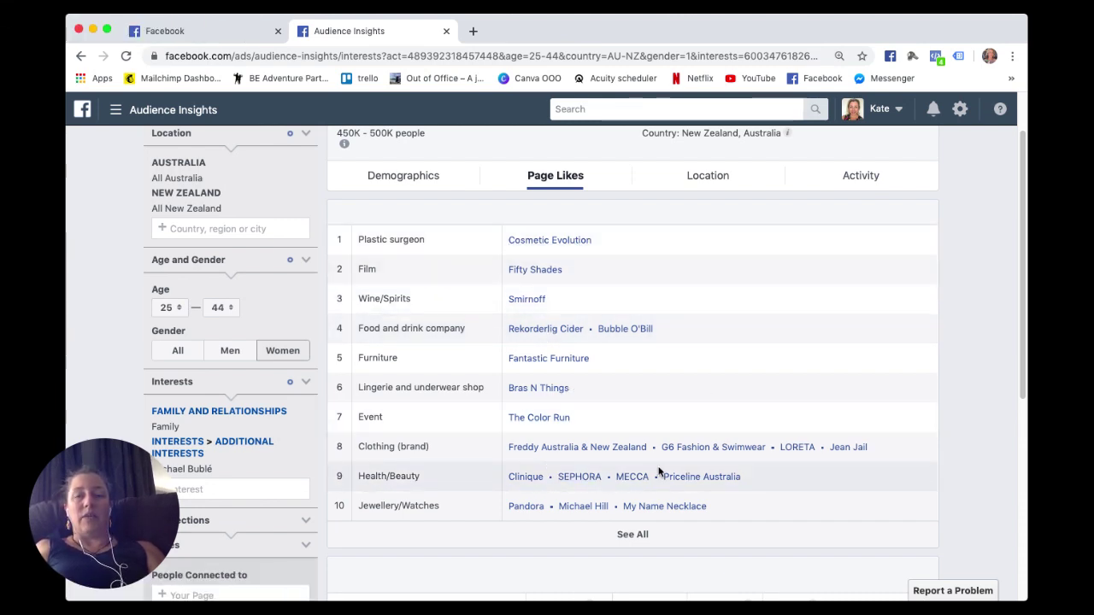
scroll(806, 468, up, 1)
scroll(806, 469, down, 5)
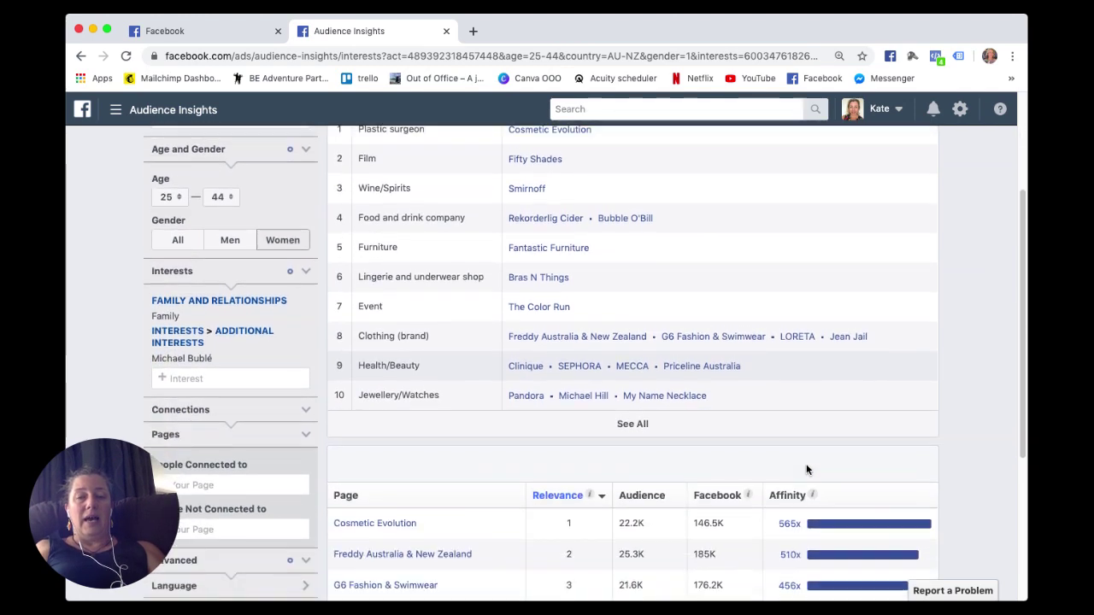
scroll(805, 468, down, 5)
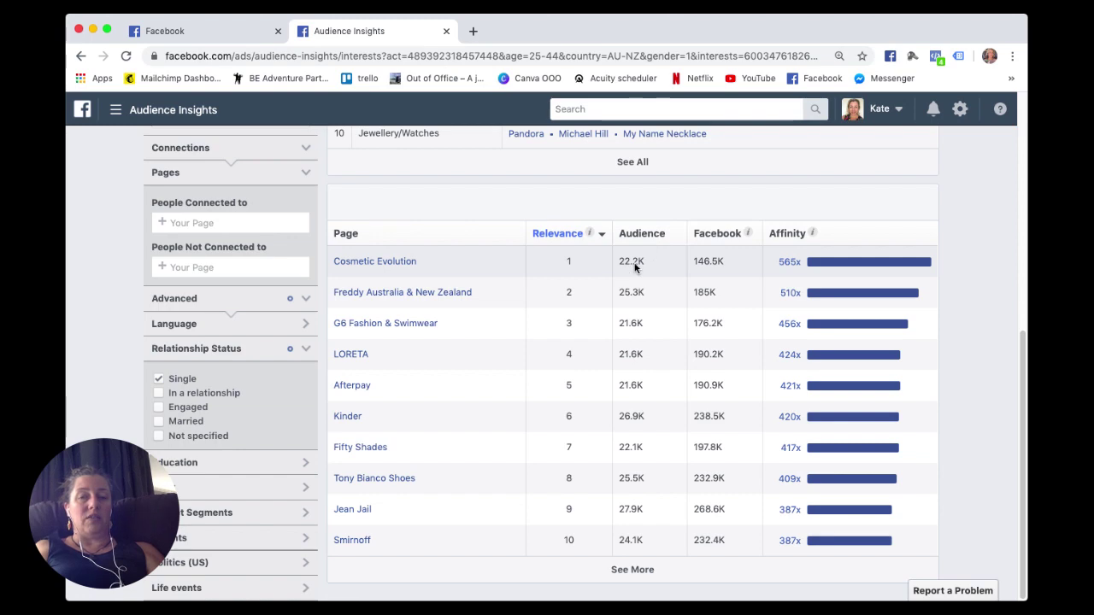
scroll(530, 540, up, 5)
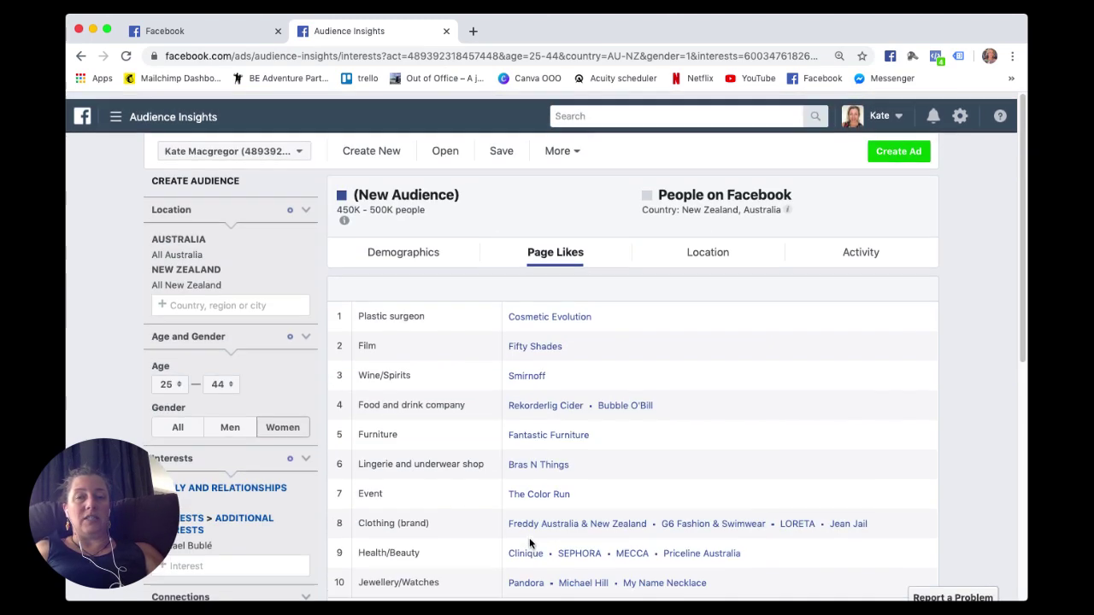
Step: Bring up the audience's location data and examine its top towns and cities
click(714, 248)
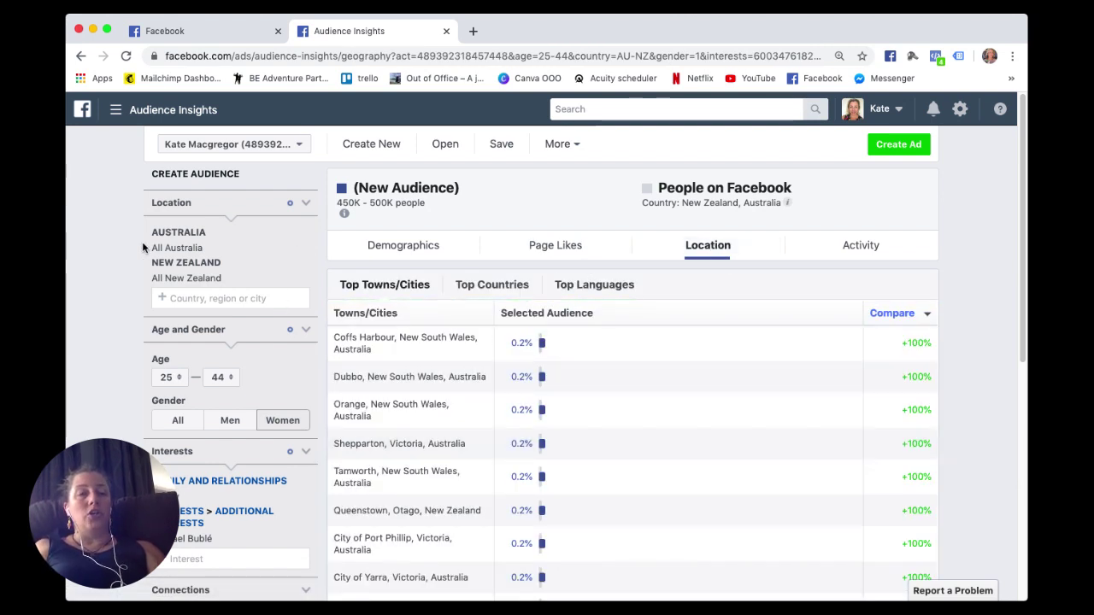
scroll(461, 376, down, 3)
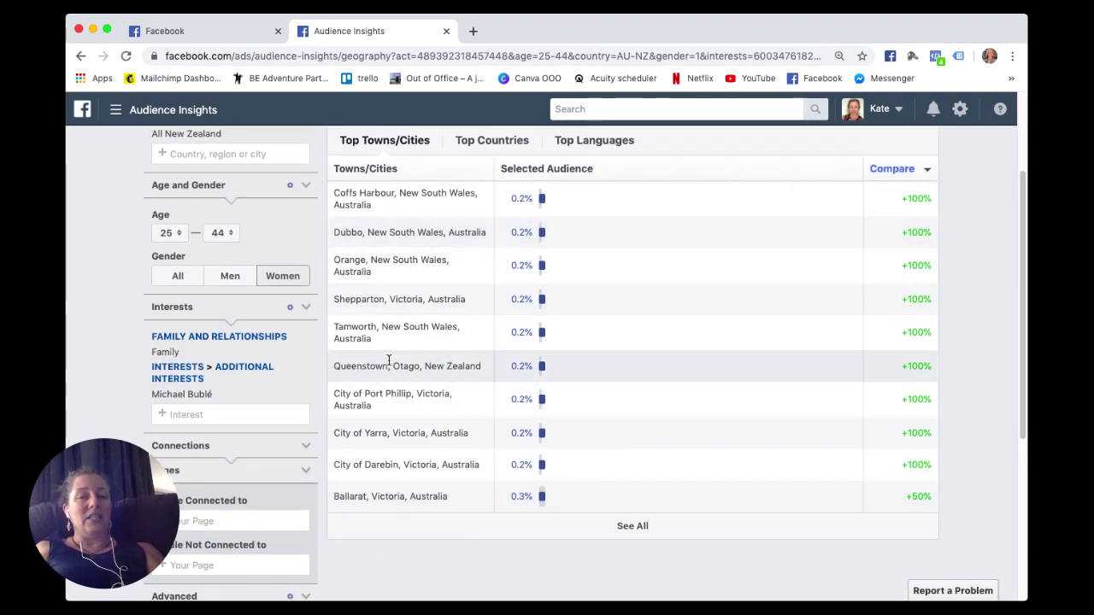
scroll(389, 360, up, 2)
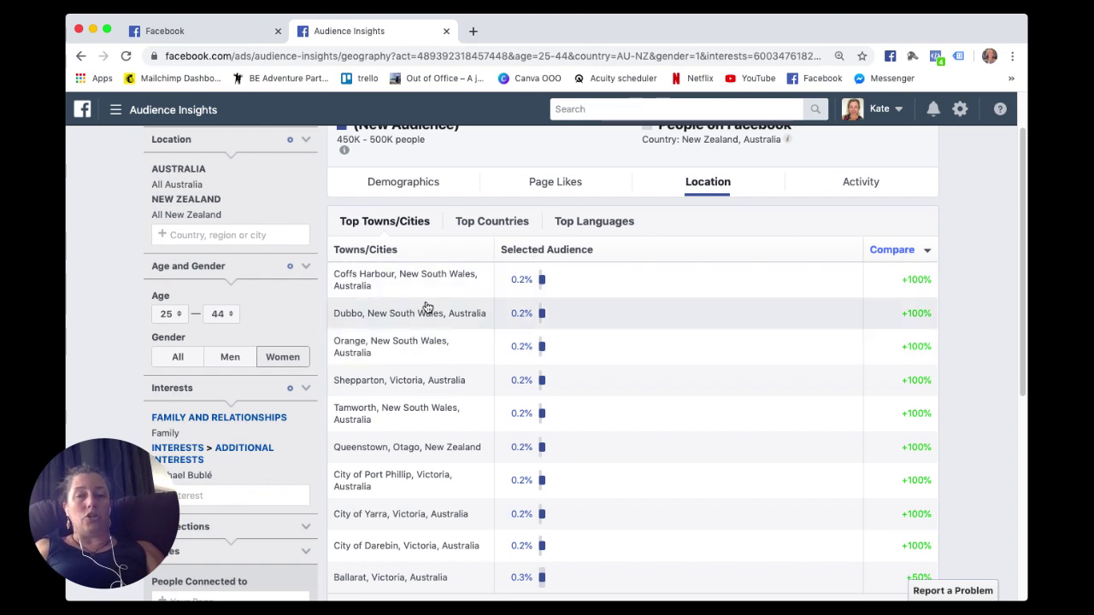
scroll(374, 432, down, 1)
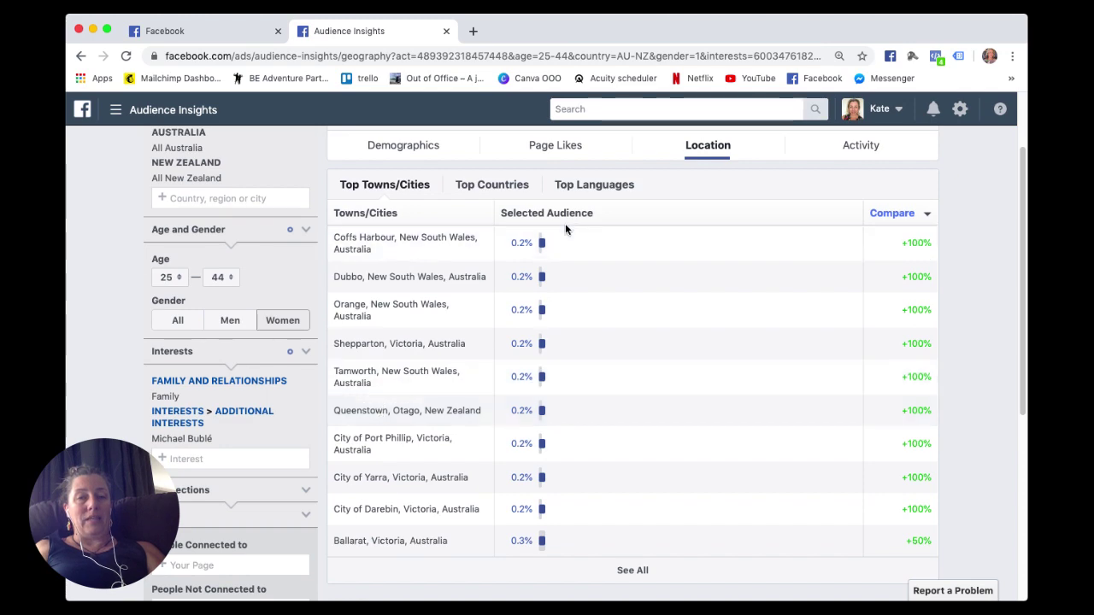
Step: Expand the complete list of towns and cities and look through the shares of the selected audience
click(627, 571)
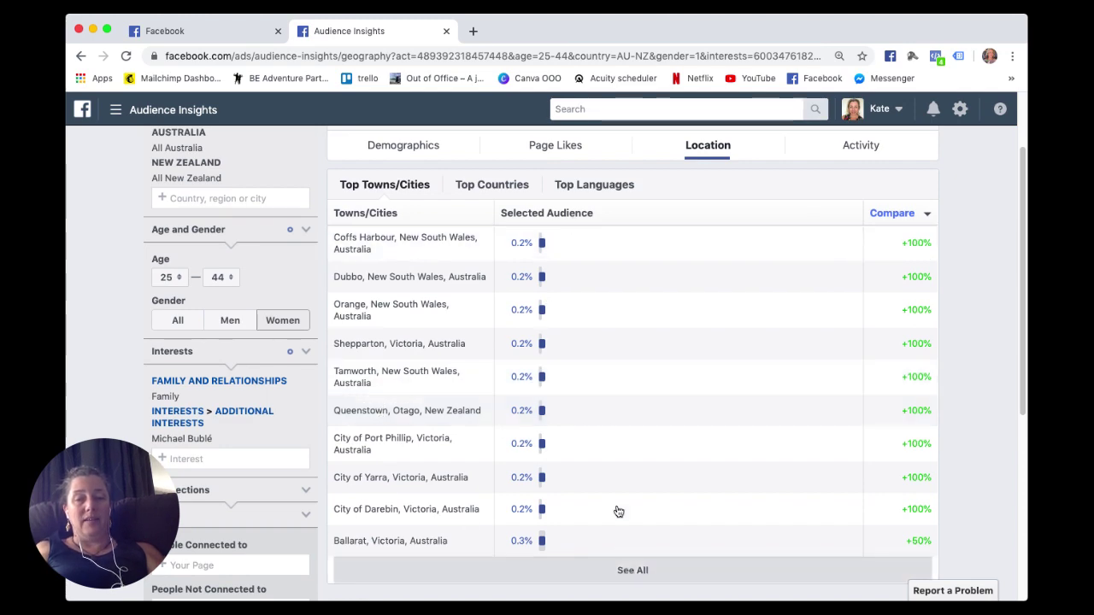
scroll(588, 481, down, 10)
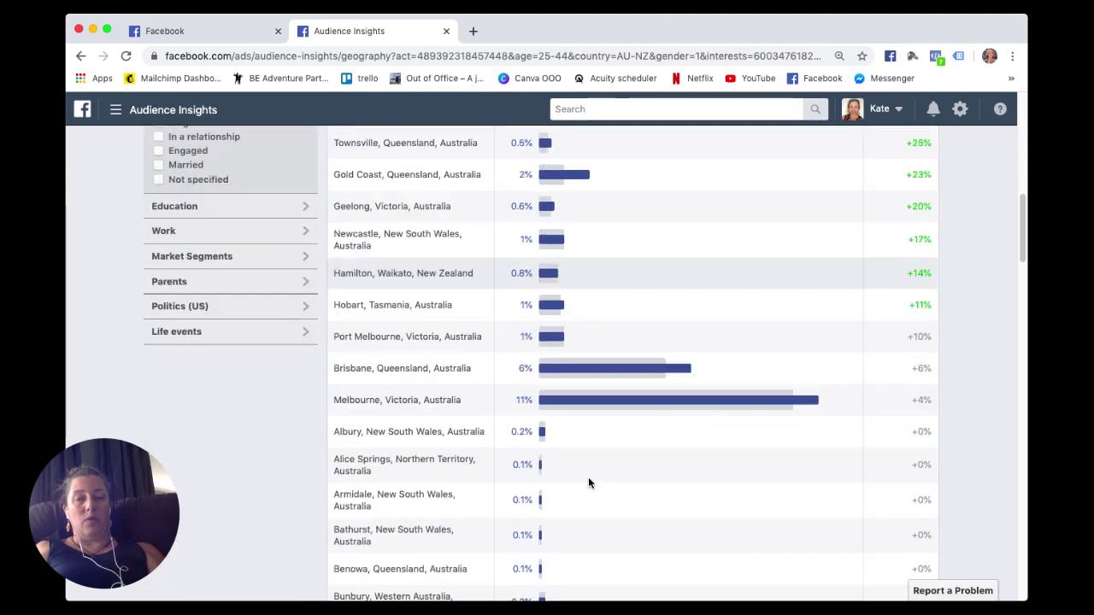
scroll(588, 481, up, 3)
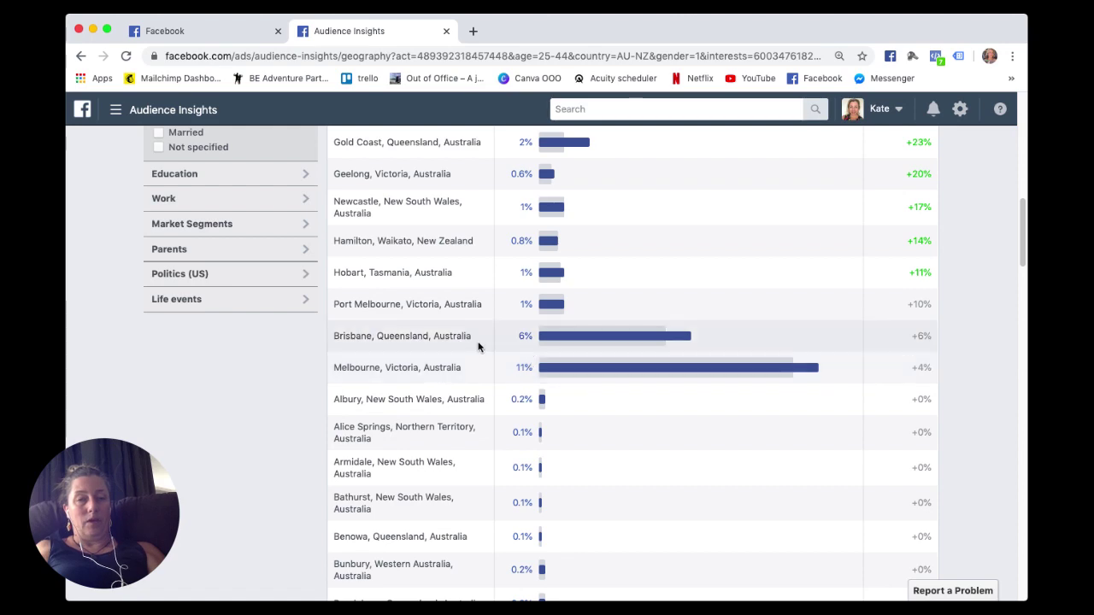
scroll(477, 346, down, 2)
scroll(477, 345, up, 10)
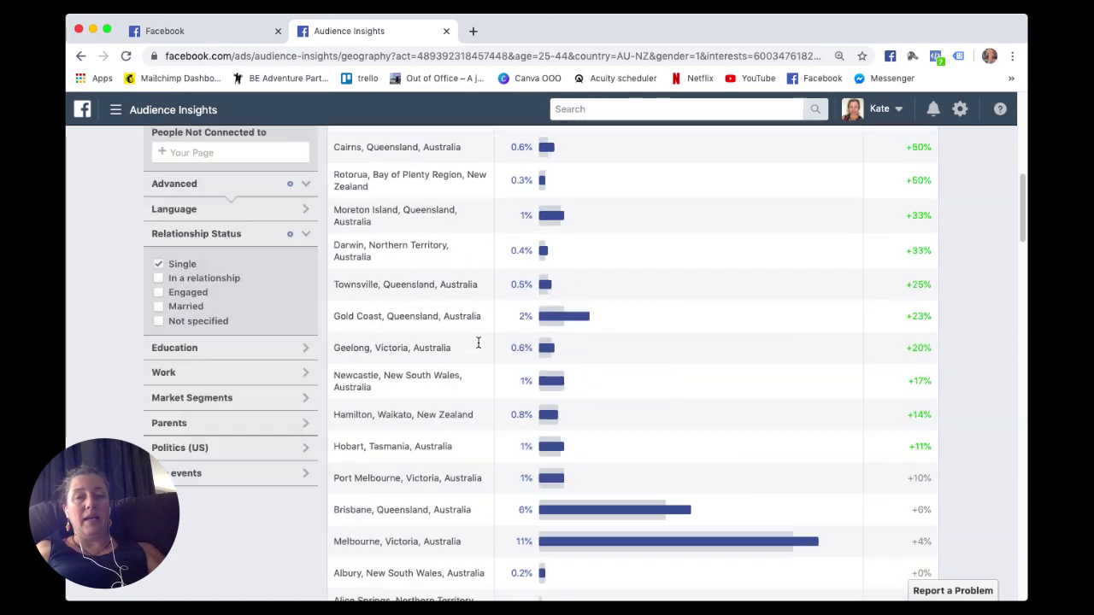
Step: Sort the towns and cities by selected audience and compare the cities with the largest shares
click(560, 314)
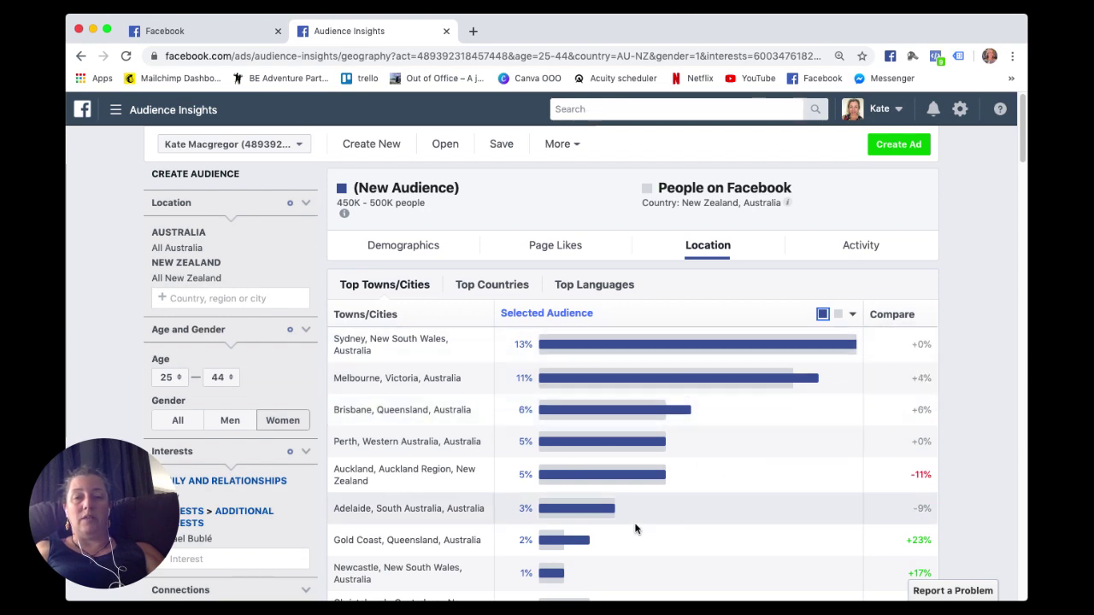
scroll(637, 517, down, 4)
scroll(726, 413, down, 4)
scroll(725, 410, up, 8)
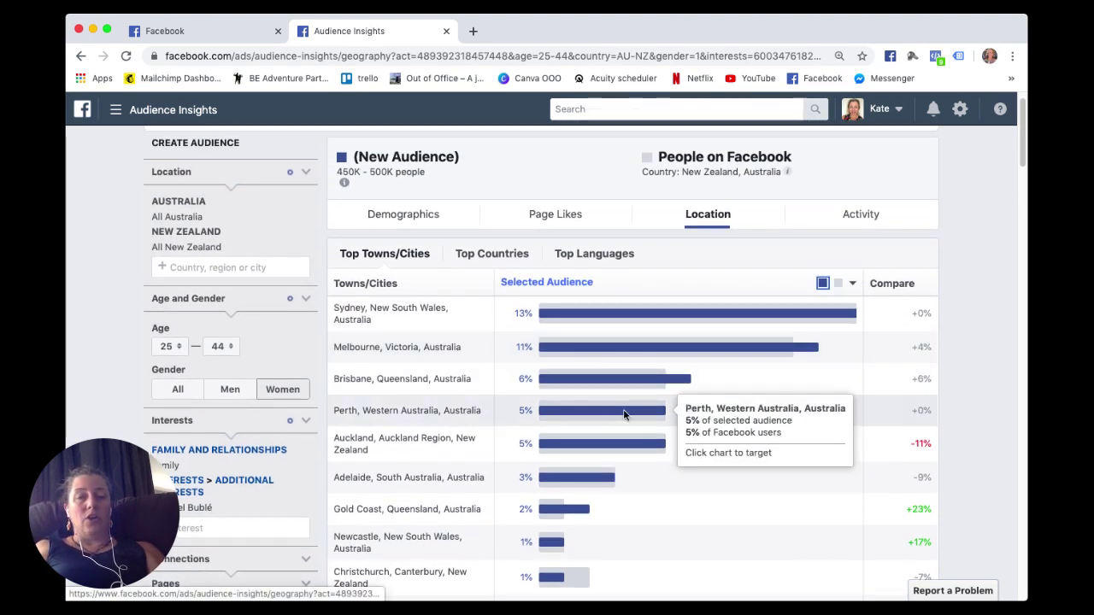
mouse_move(563, 444)
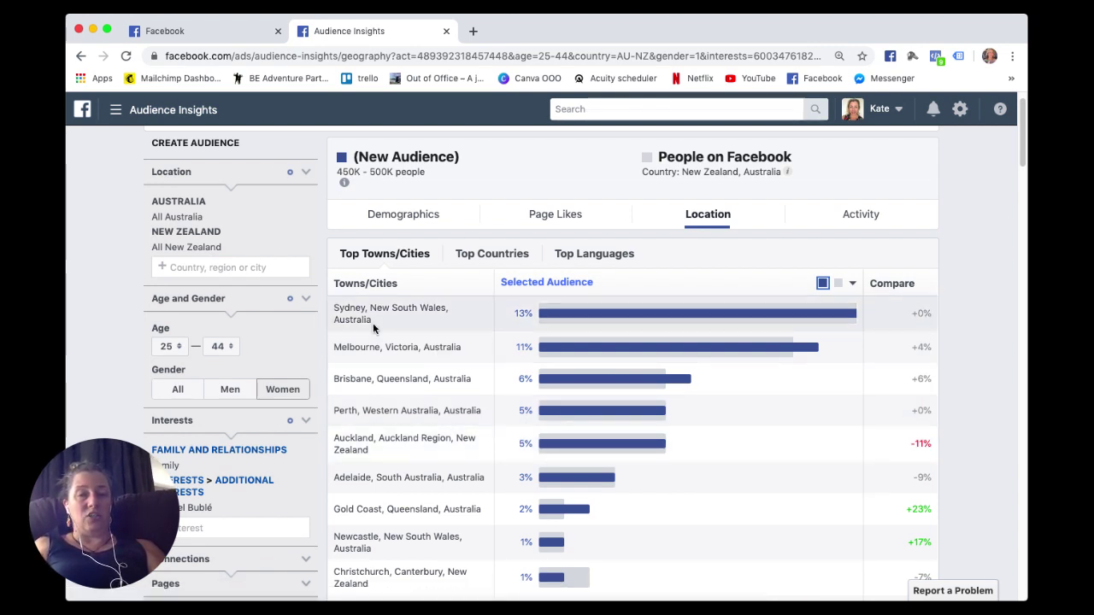
scroll(434, 462, up, 1)
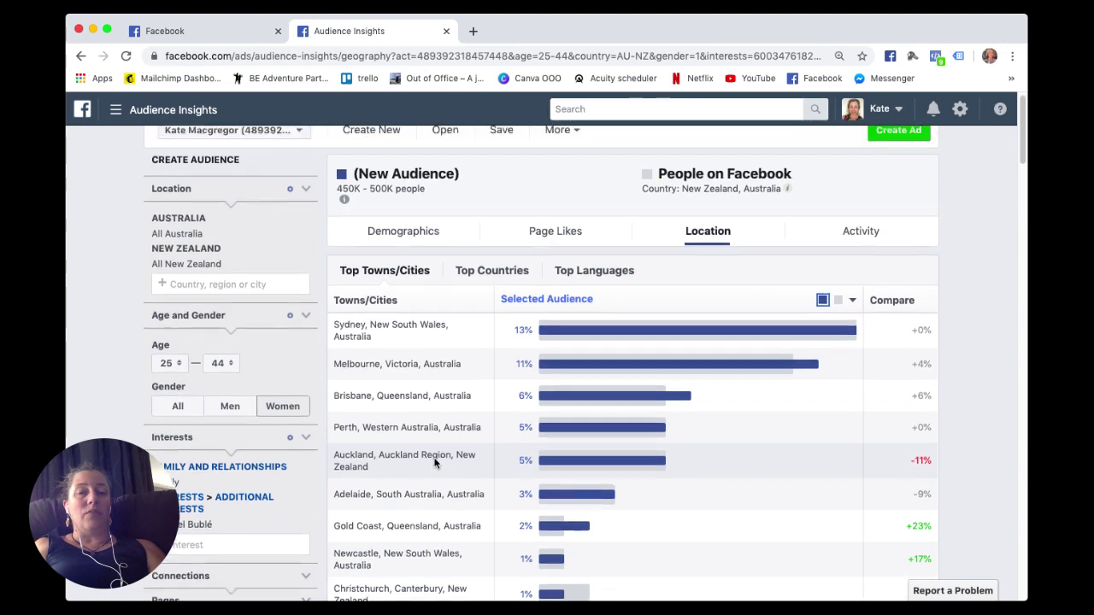
scroll(434, 462, down, 3)
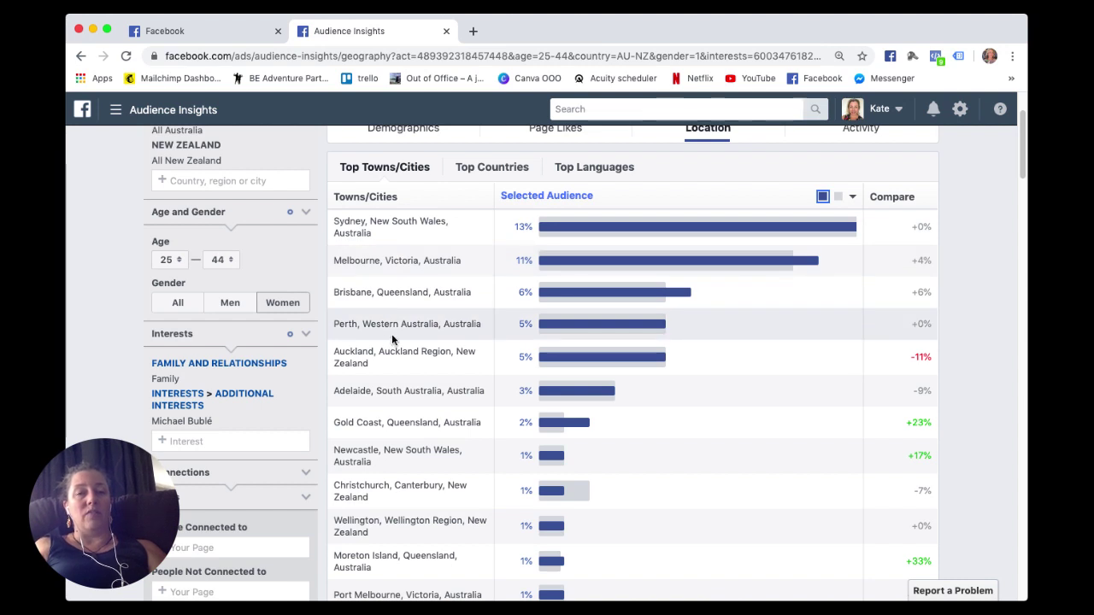
mouse_move(536, 220)
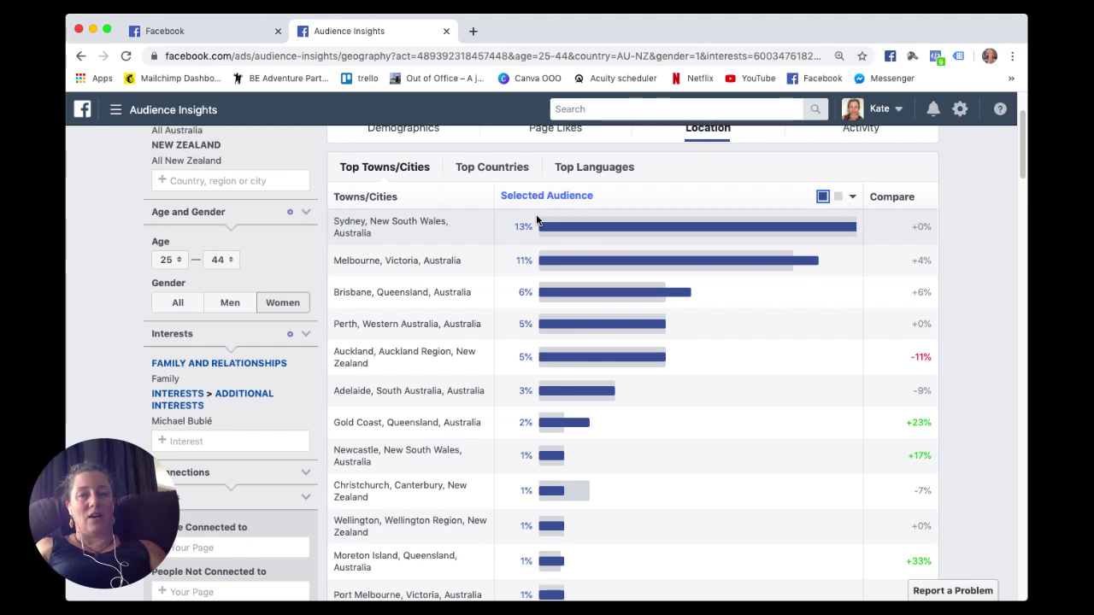
Step: Review the audience's Facebook activity, comparing pages liked, comments and posts liked with people on Facebook
scroll(537, 220, up, 3)
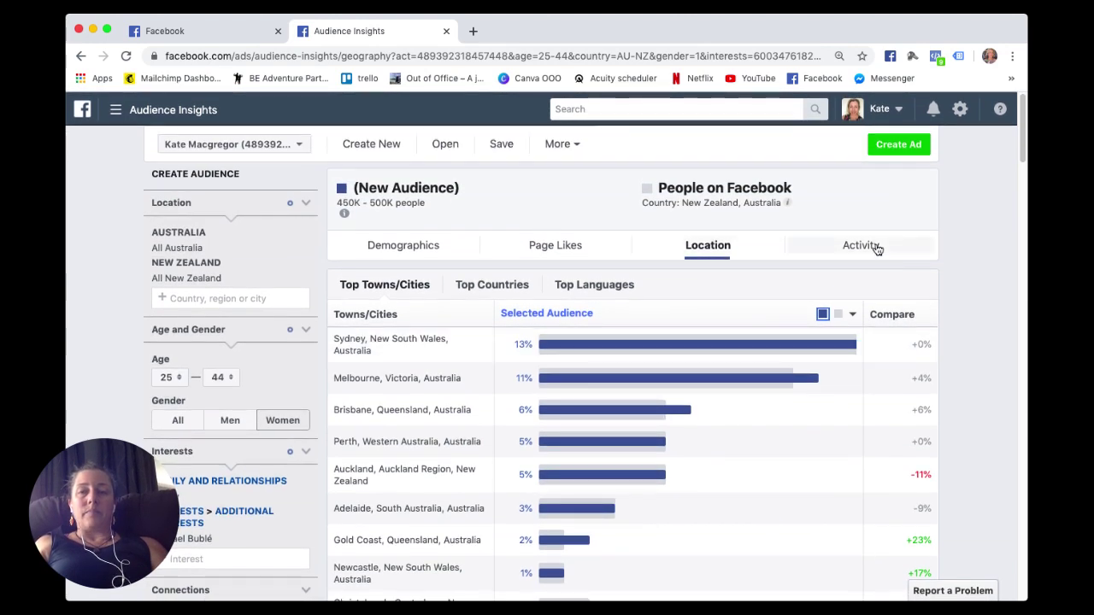
click(852, 245)
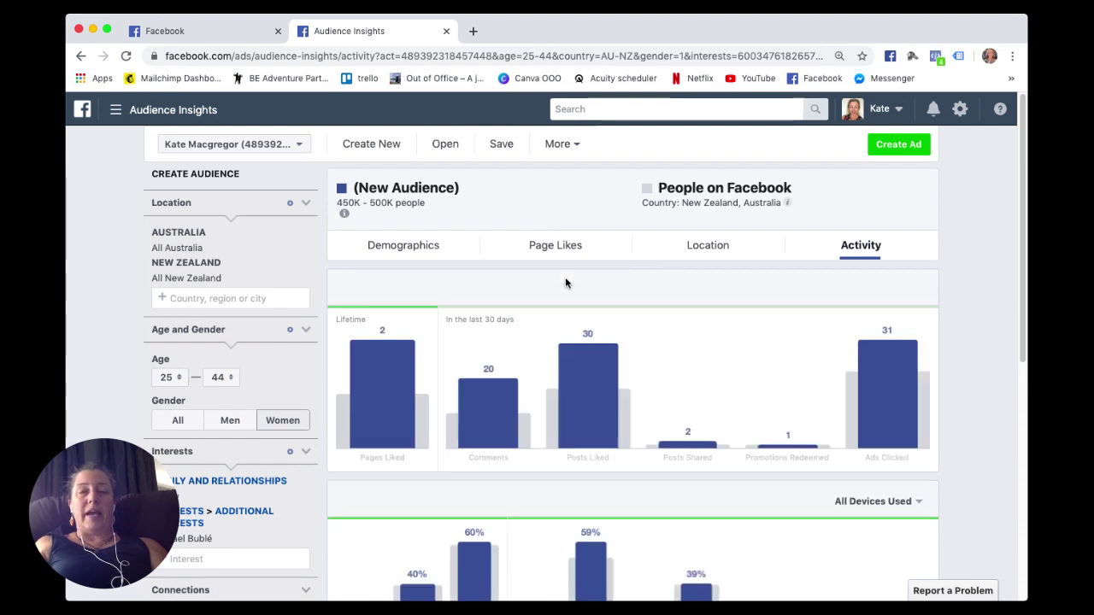
scroll(564, 280, down, 1)
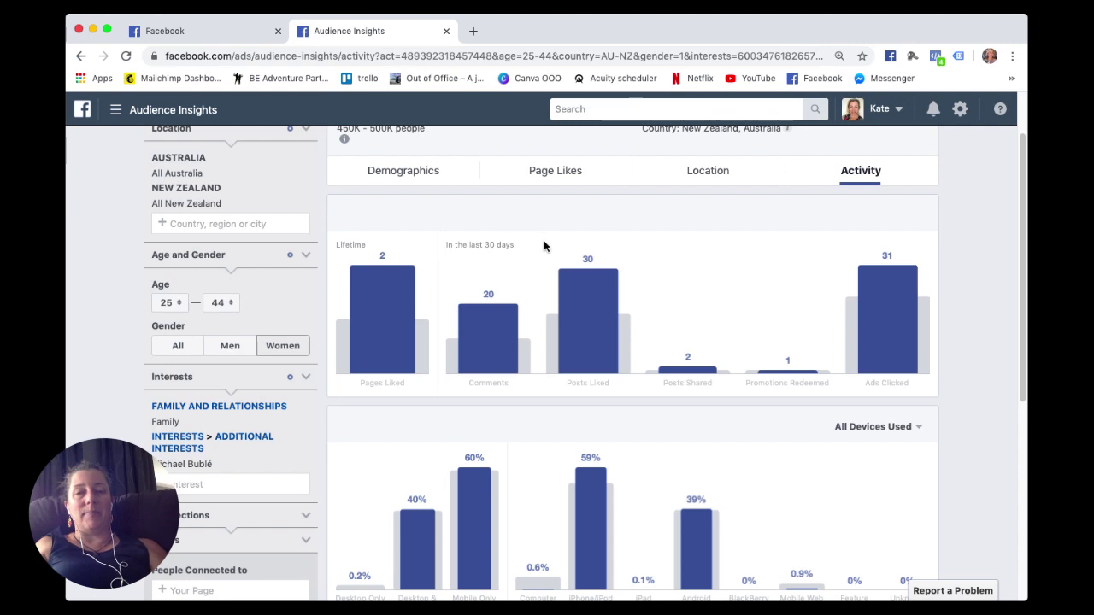
mouse_move(477, 317)
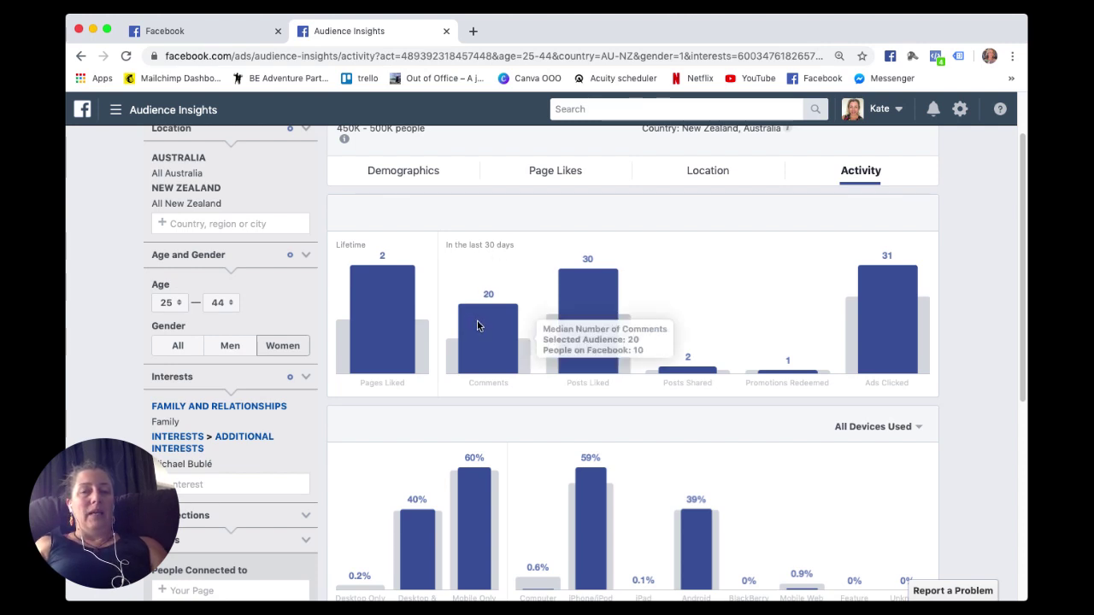
mouse_move(569, 291)
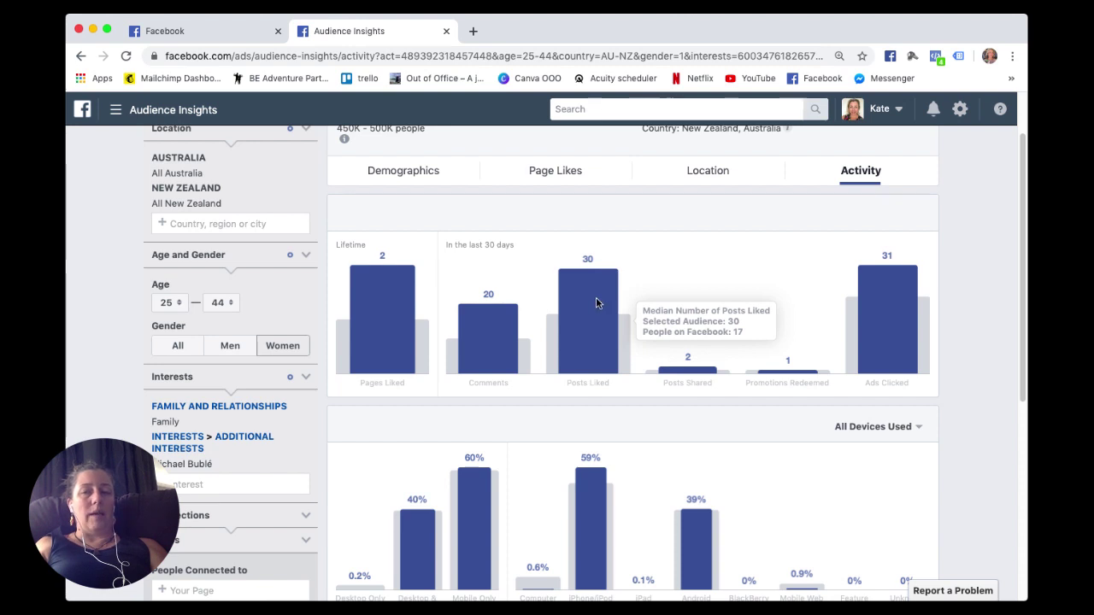
scroll(595, 303, down, 1)
scroll(596, 302, up, 3)
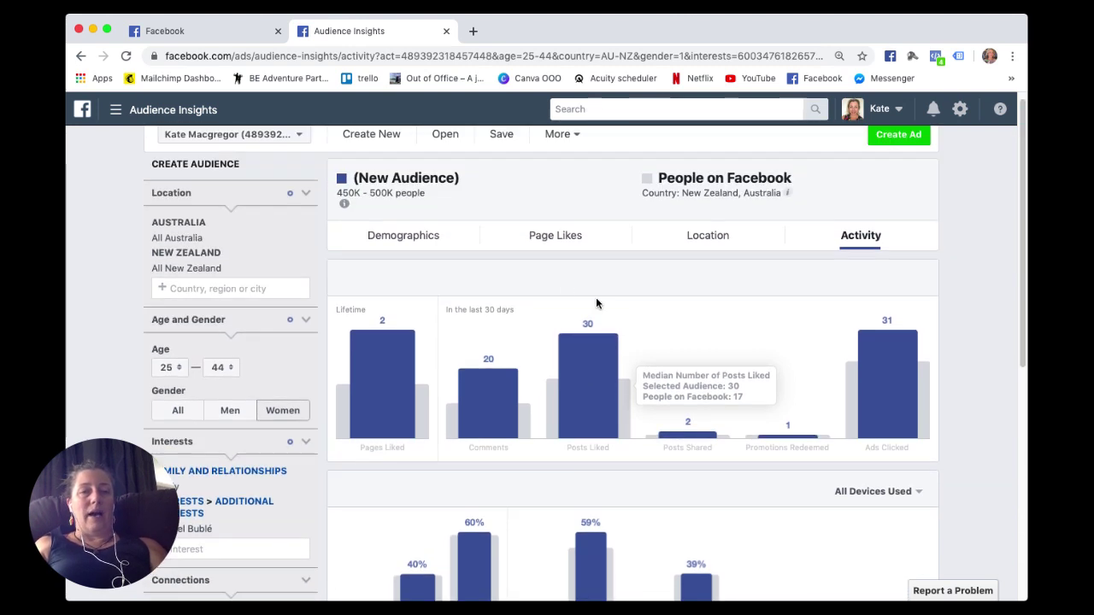
mouse_move(349, 203)
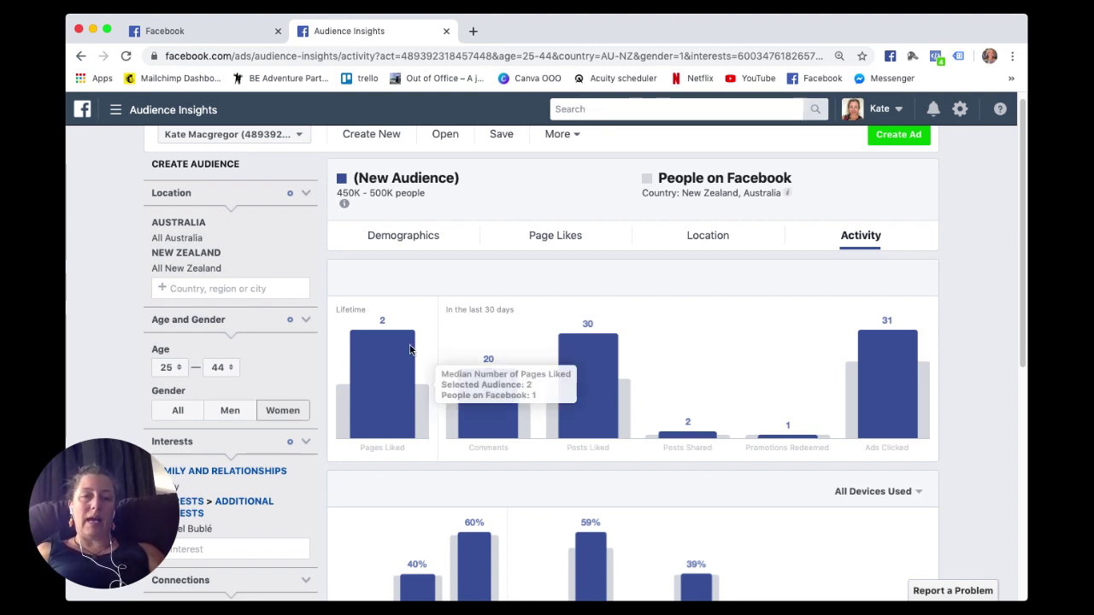
Step: Examine the device chart for the audience's mobile-only and combined desktop and mobile use
scroll(415, 359, down, 5)
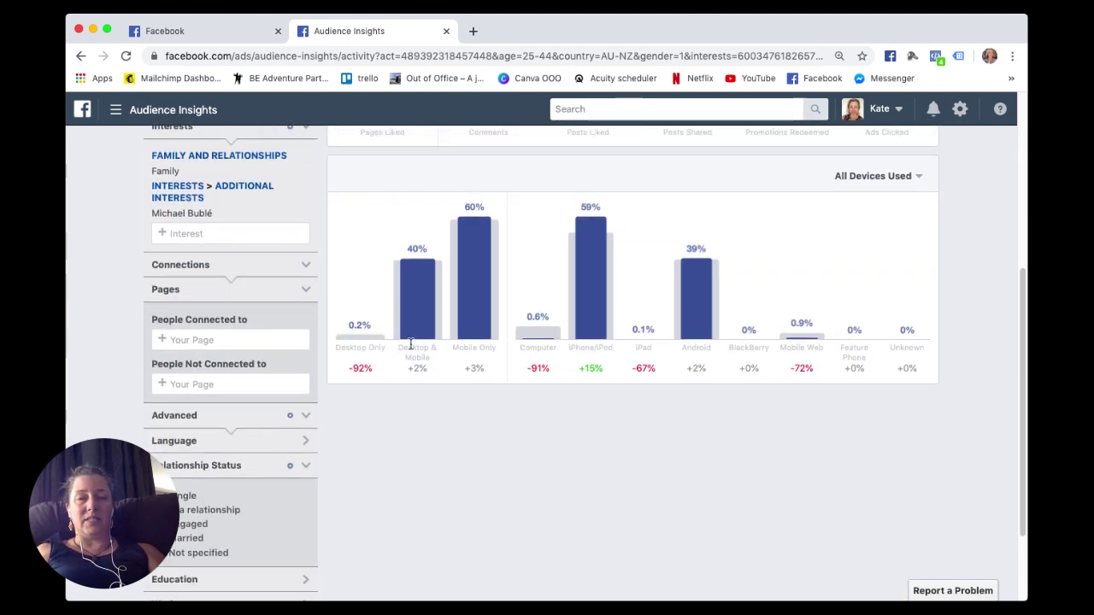
mouse_move(458, 343)
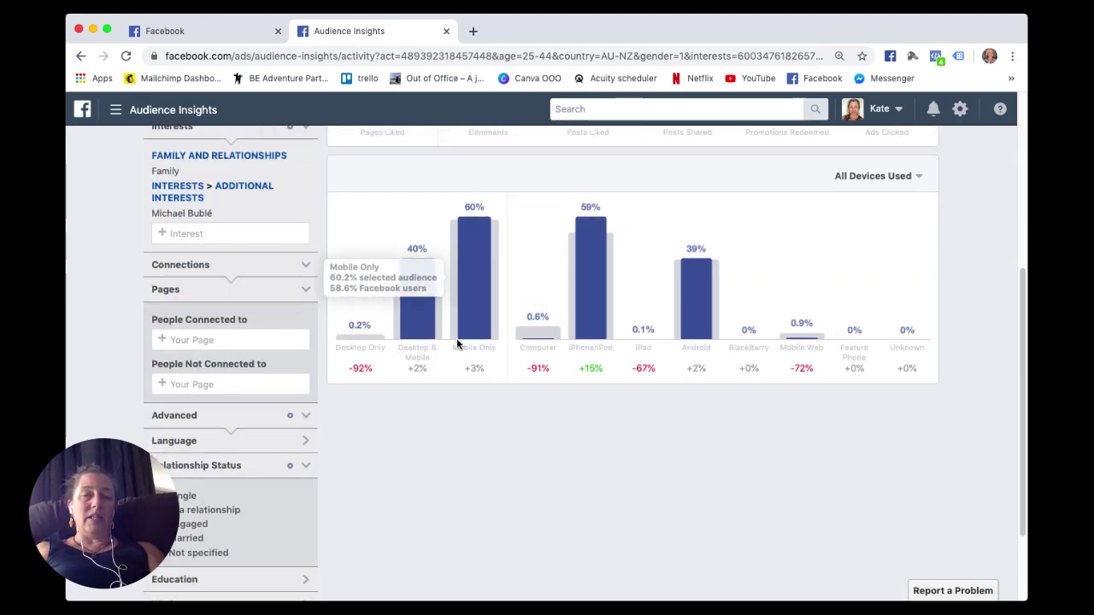
mouse_move(420, 327)
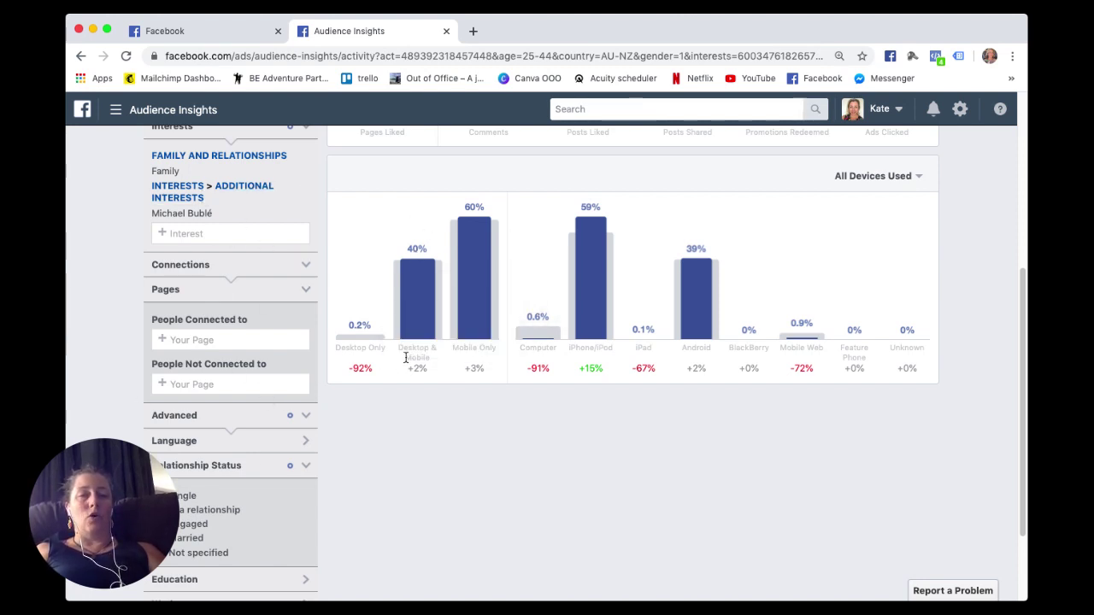
mouse_move(418, 286)
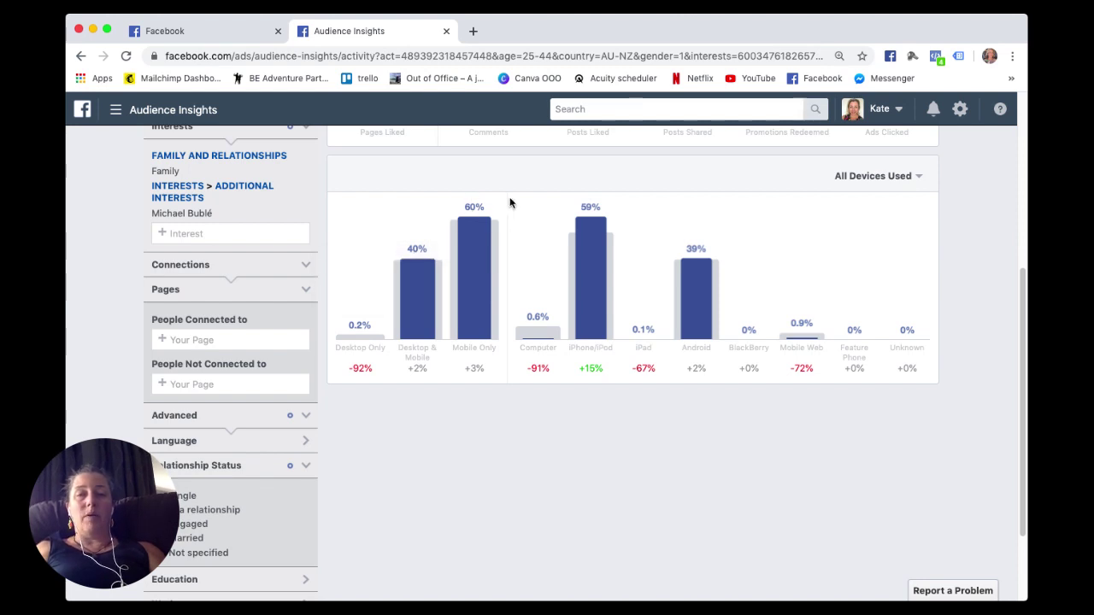
Step: Compare the audience's iPhone/iPod and Android use with Facebook users overall, and revisit its activity figures
mouse_move(588, 249)
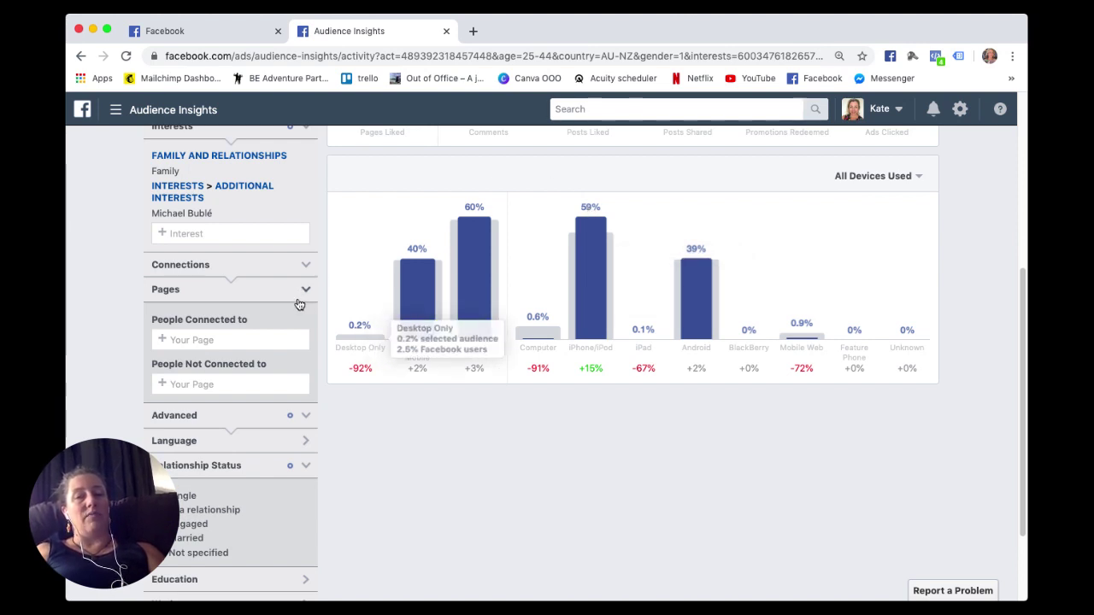
mouse_move(765, 248)
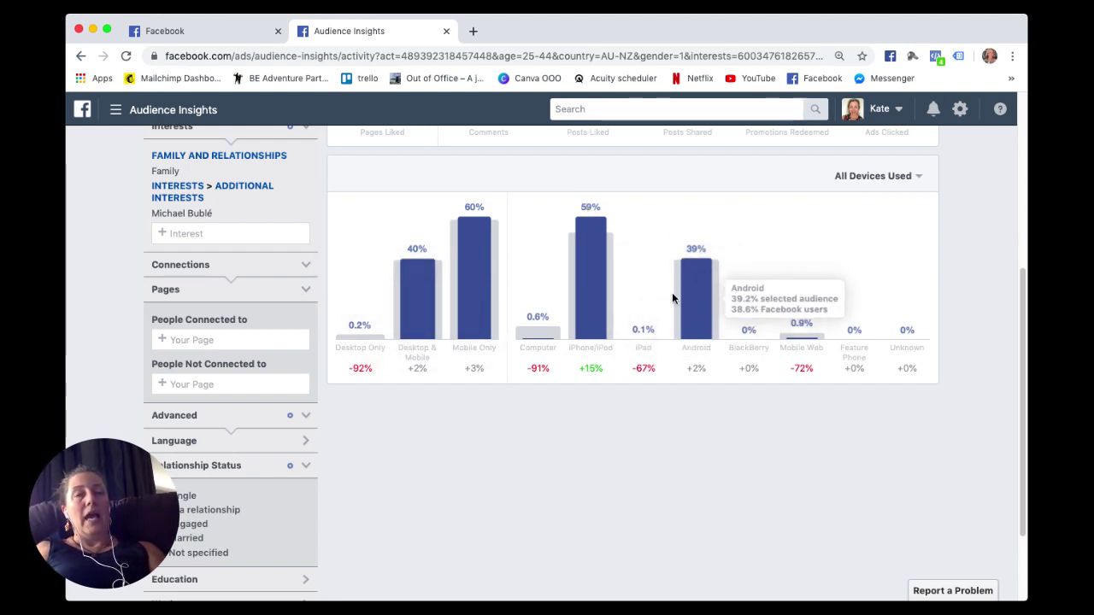
mouse_move(601, 339)
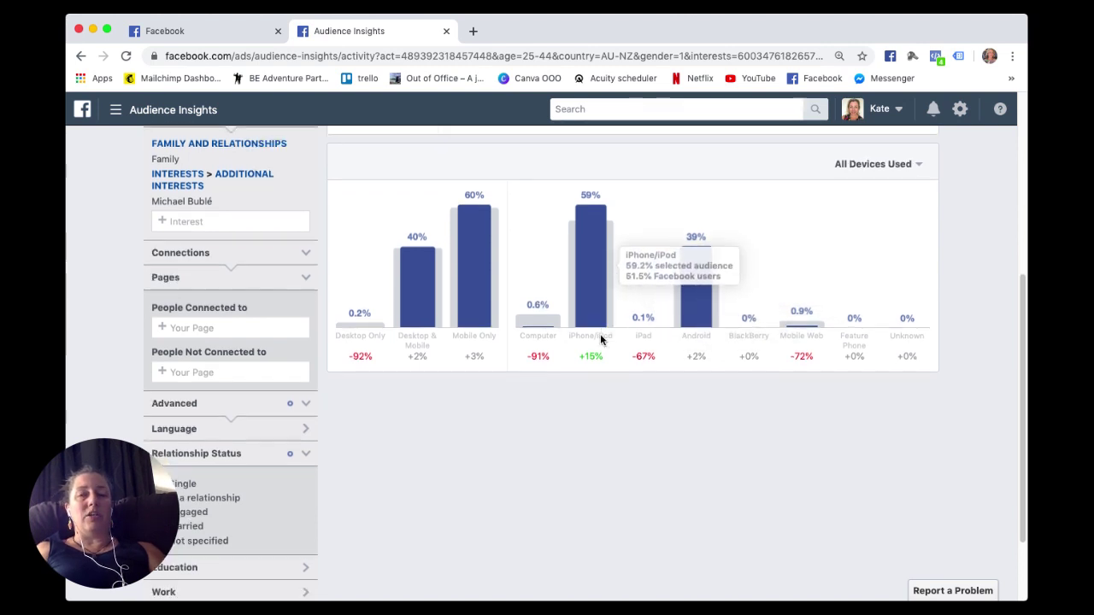
scroll(600, 339, up, 5)
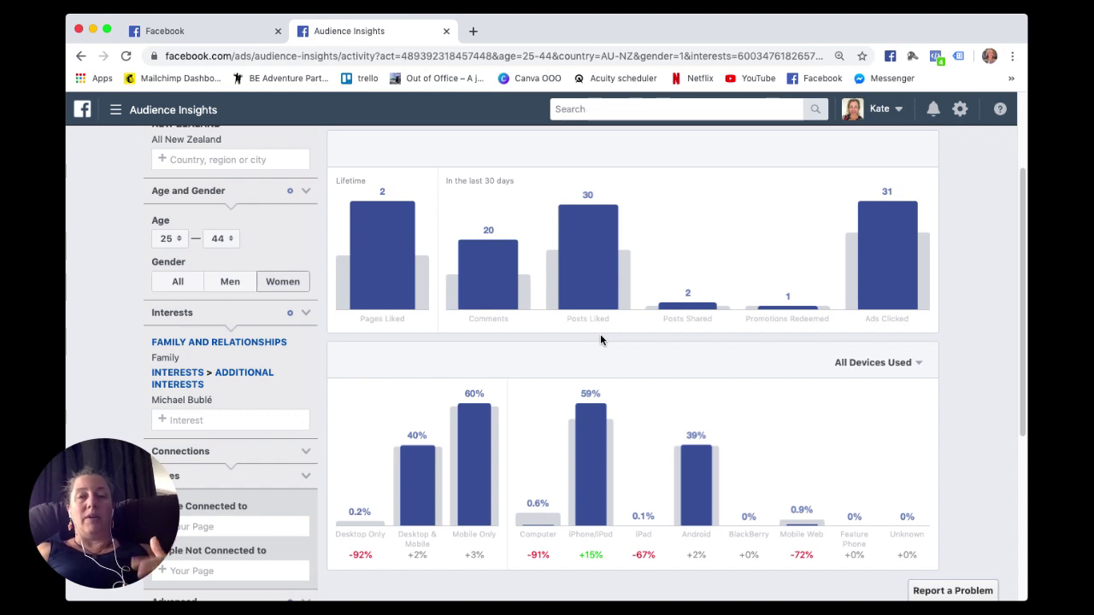
scroll(600, 339, down, 1)
scroll(600, 339, up, 2)
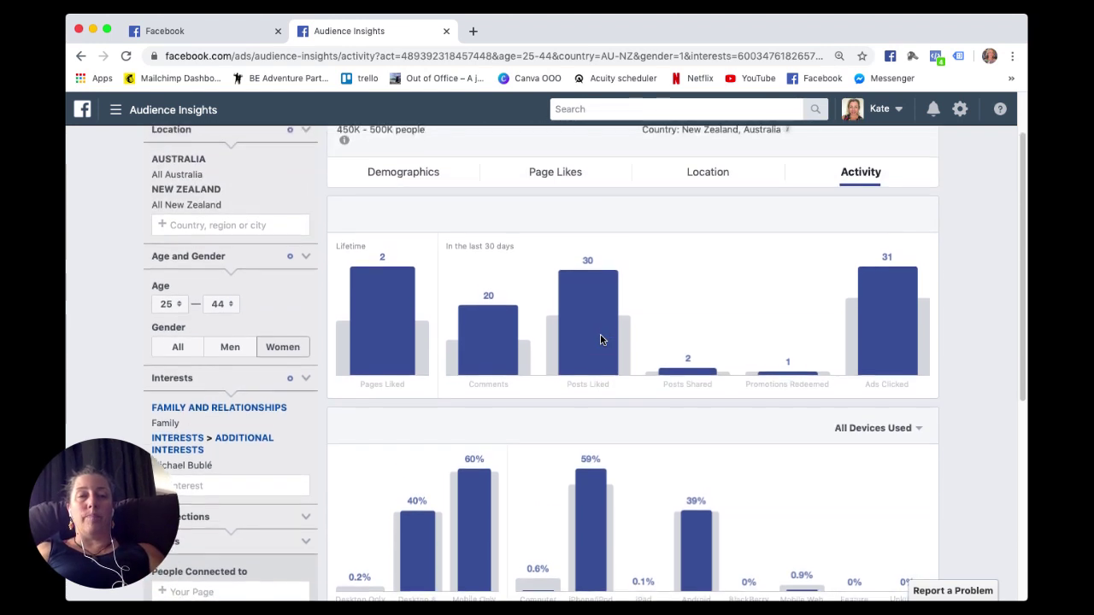
scroll(600, 339, up, 1)
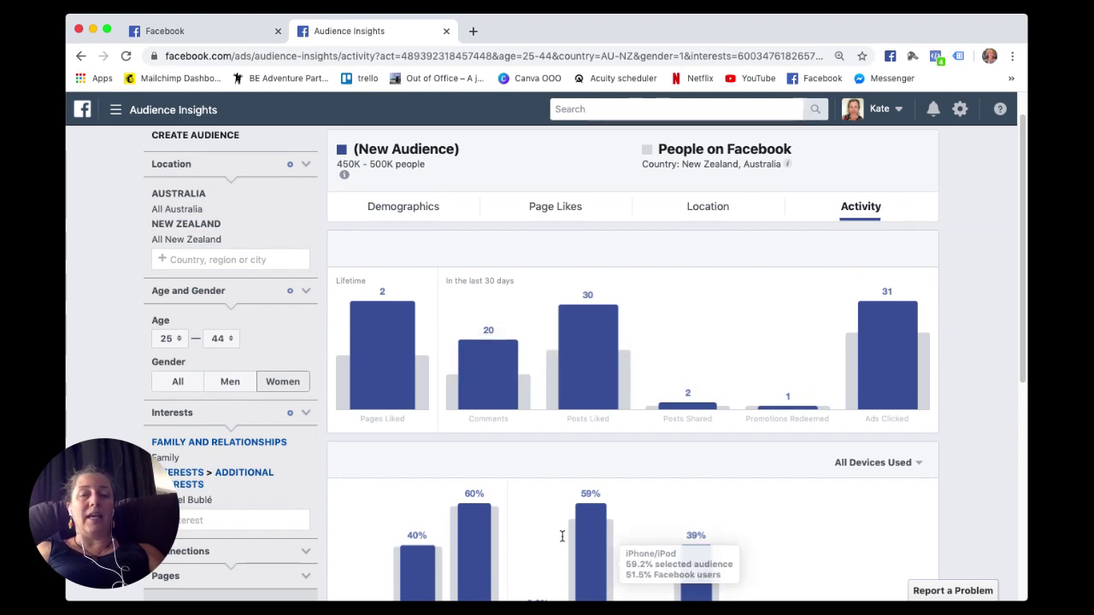
scroll(562, 532, up, 1)
scroll(561, 540, down, 5)
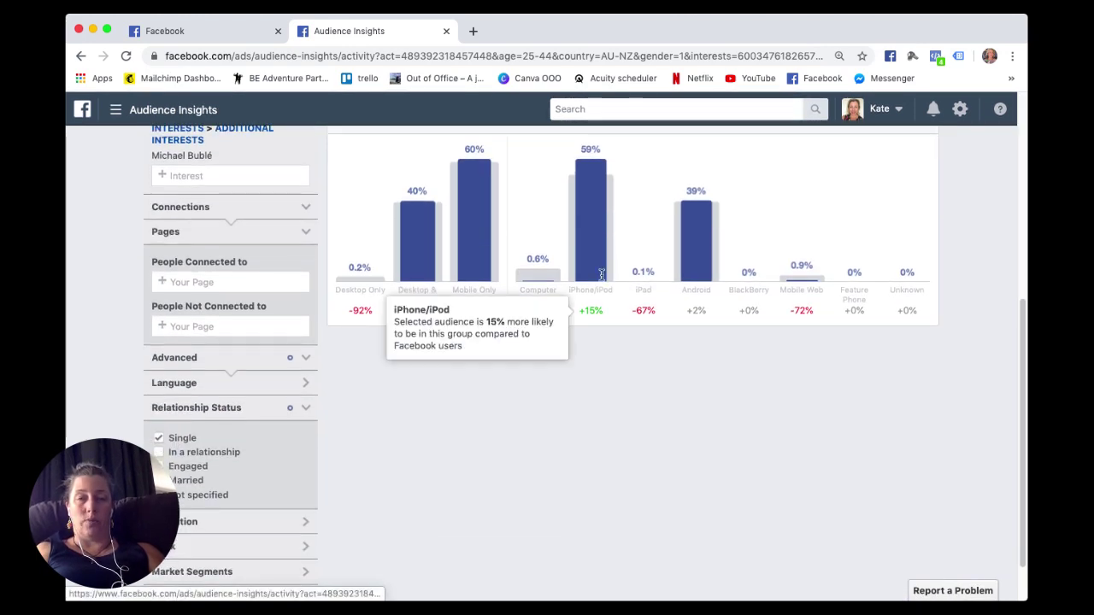
scroll(678, 384, up, 5)
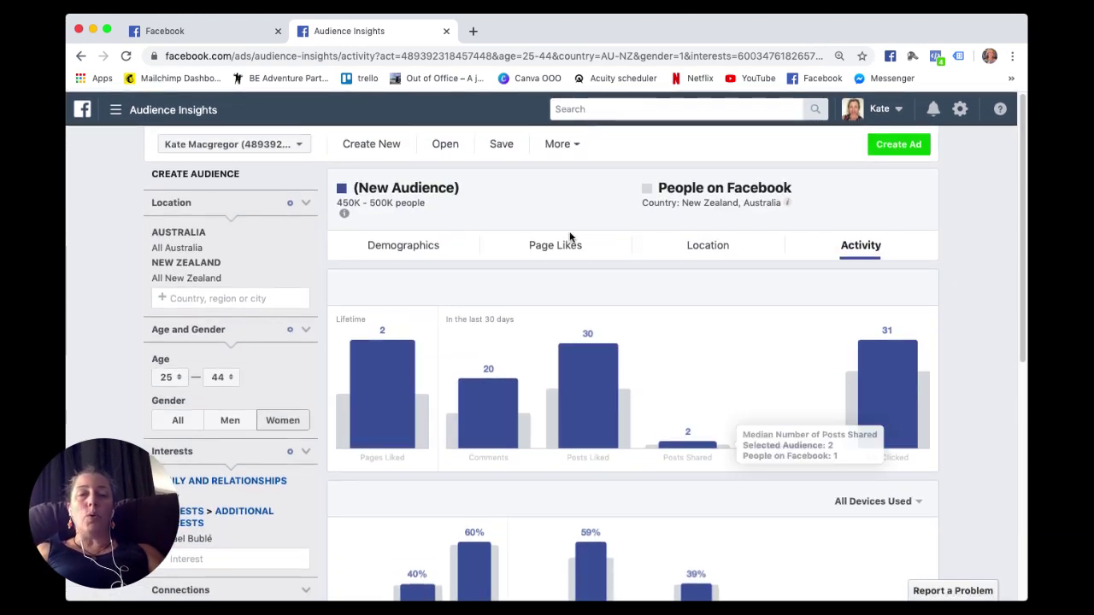
Step: Check the age split in the audience's demographics and set the maximum age to 34
click(414, 251)
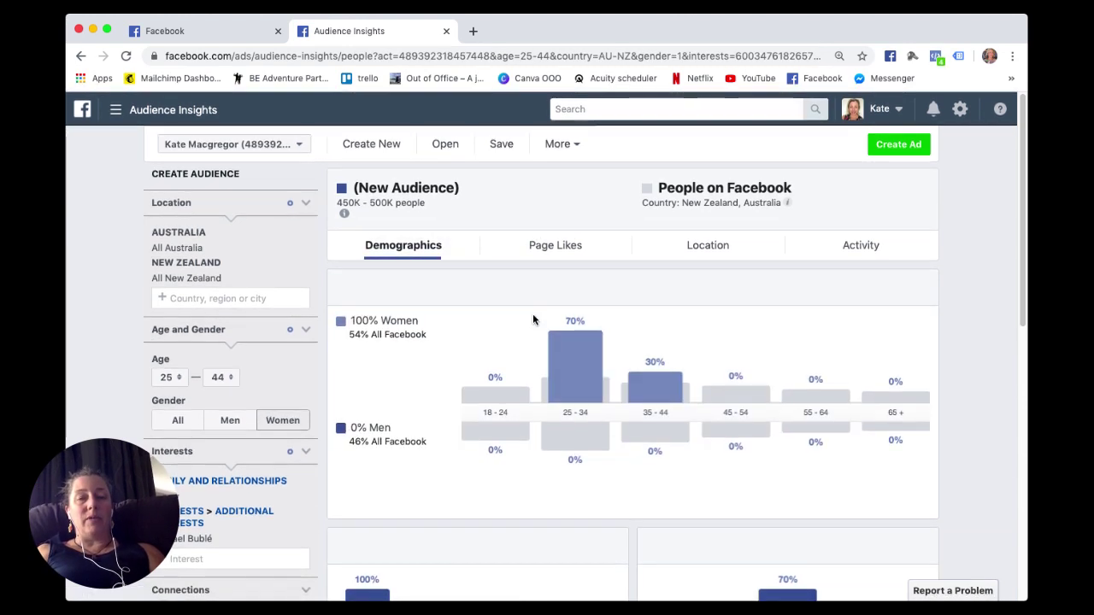
mouse_move(640, 402)
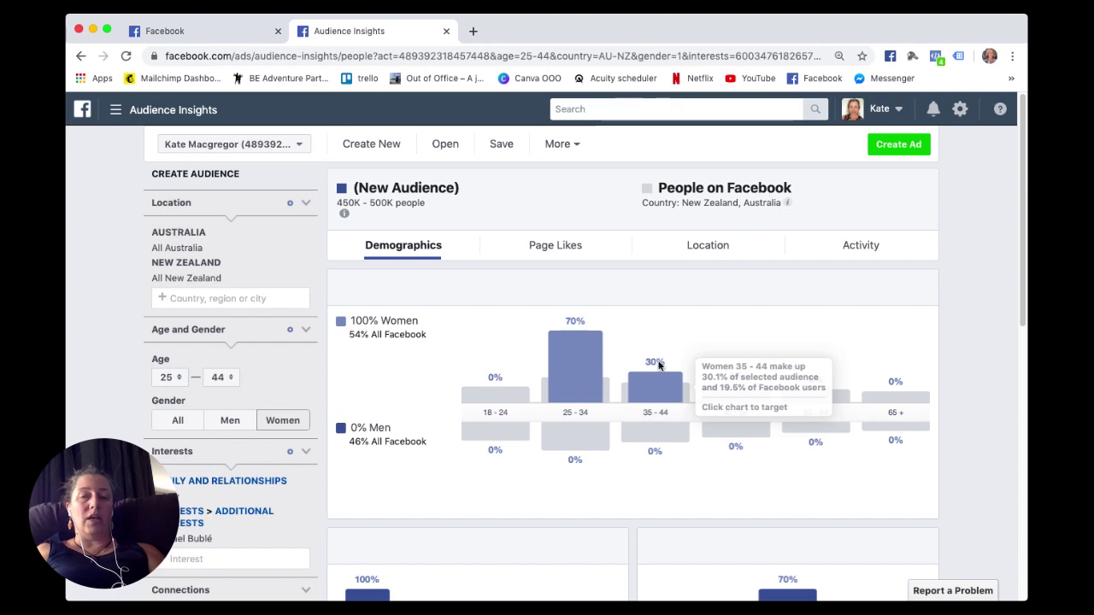
click(221, 377)
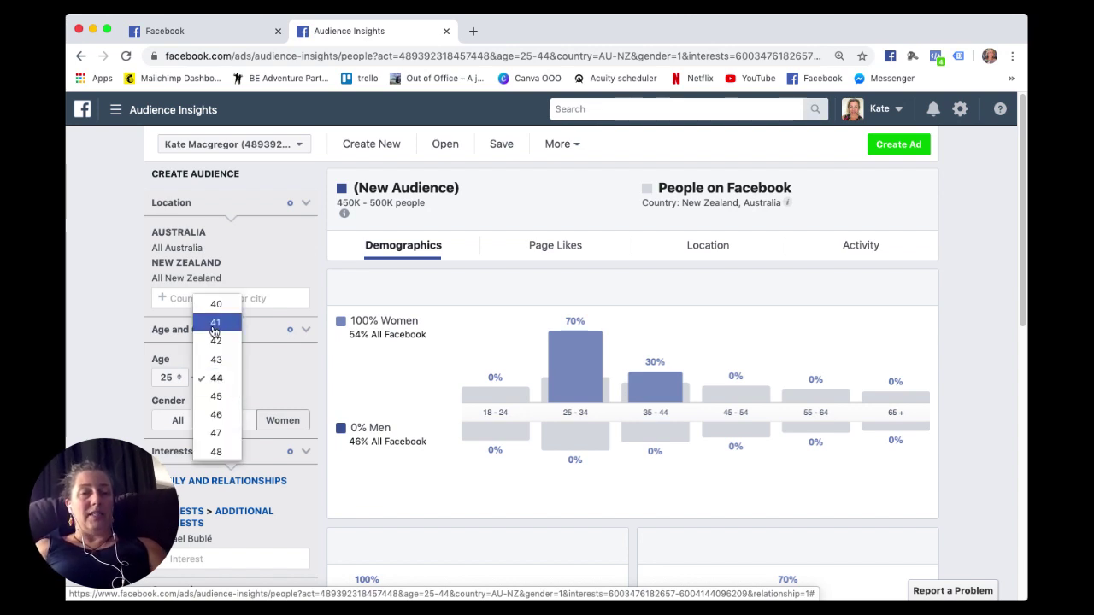
scroll(214, 331, up, 2)
scroll(214, 332, up, 5)
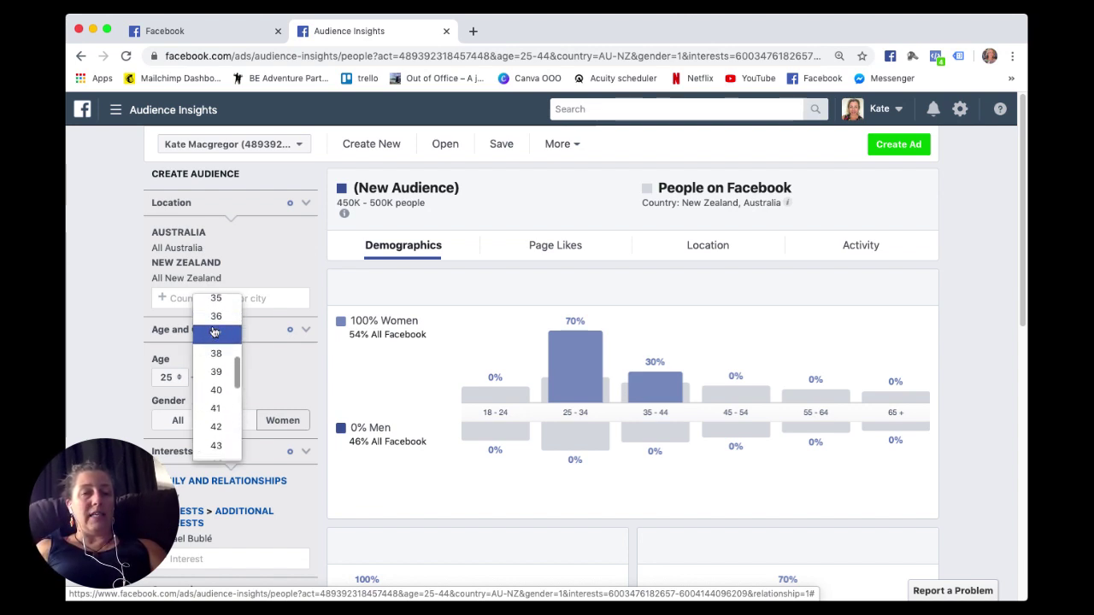
click(216, 318)
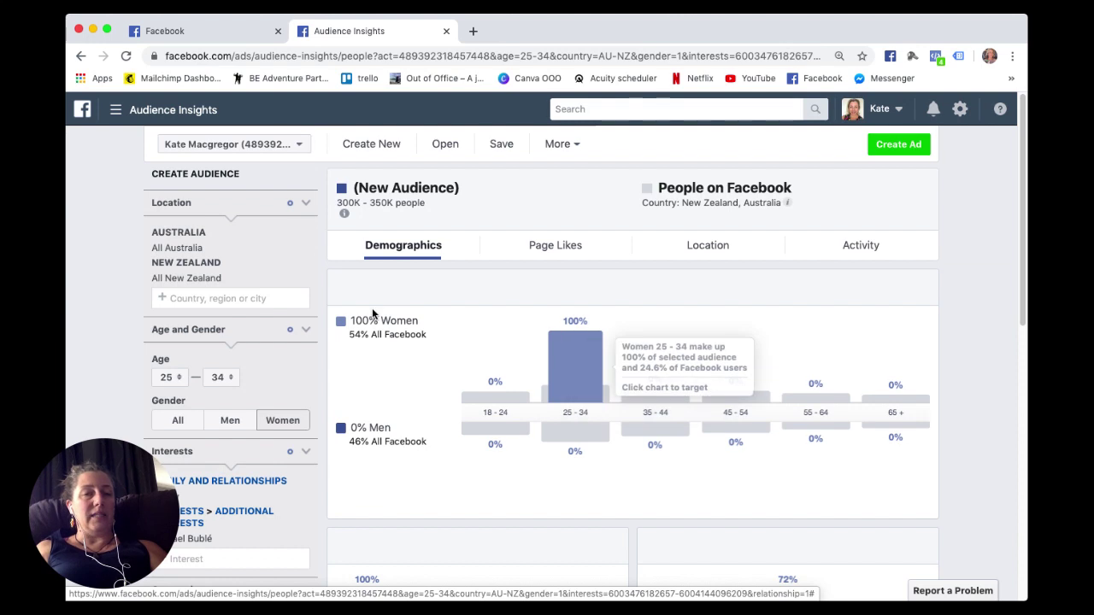
Step: Remove the Single relationship filter to compare the relationship status breakdown, and reapply it
scroll(148, 373, down, 5)
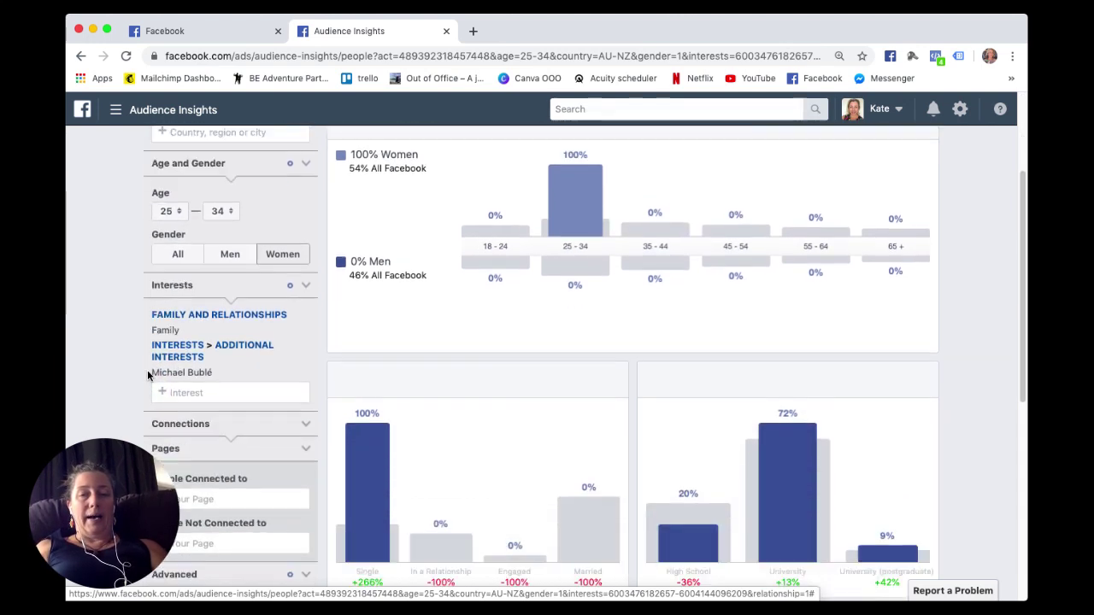
scroll(149, 377, down, 2)
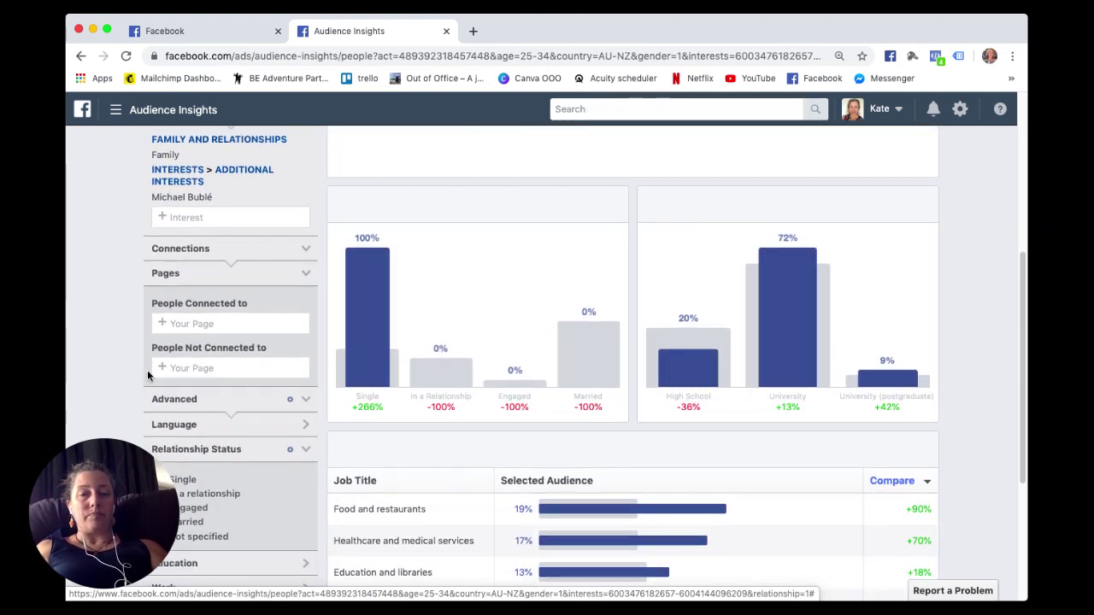
mouse_move(375, 269)
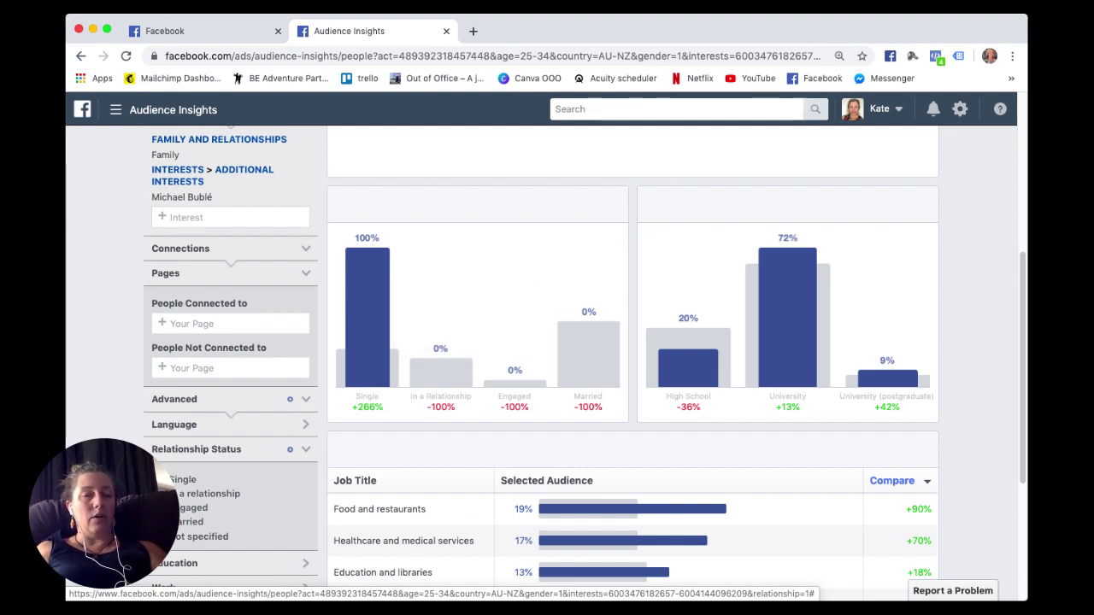
click(182, 479)
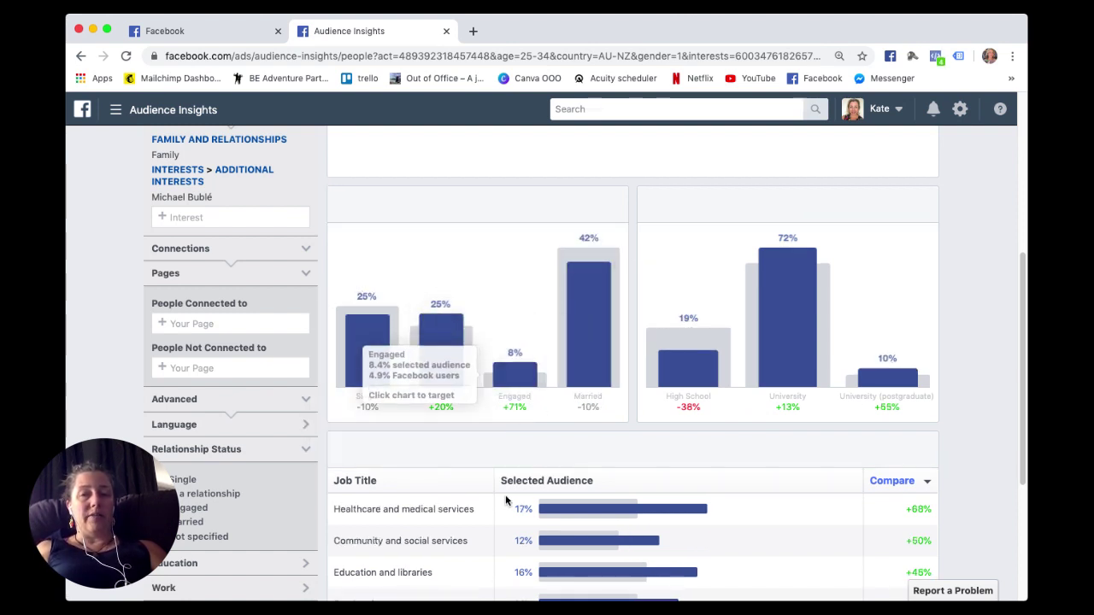
scroll(491, 479, down, 1)
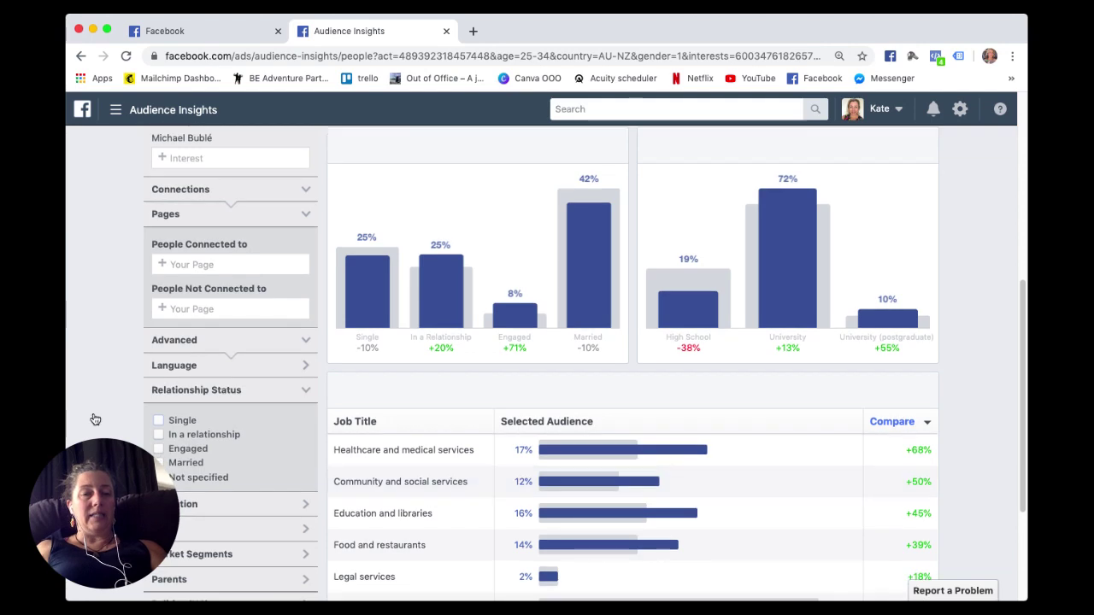
click(158, 421)
scroll(435, 384, down, 1)
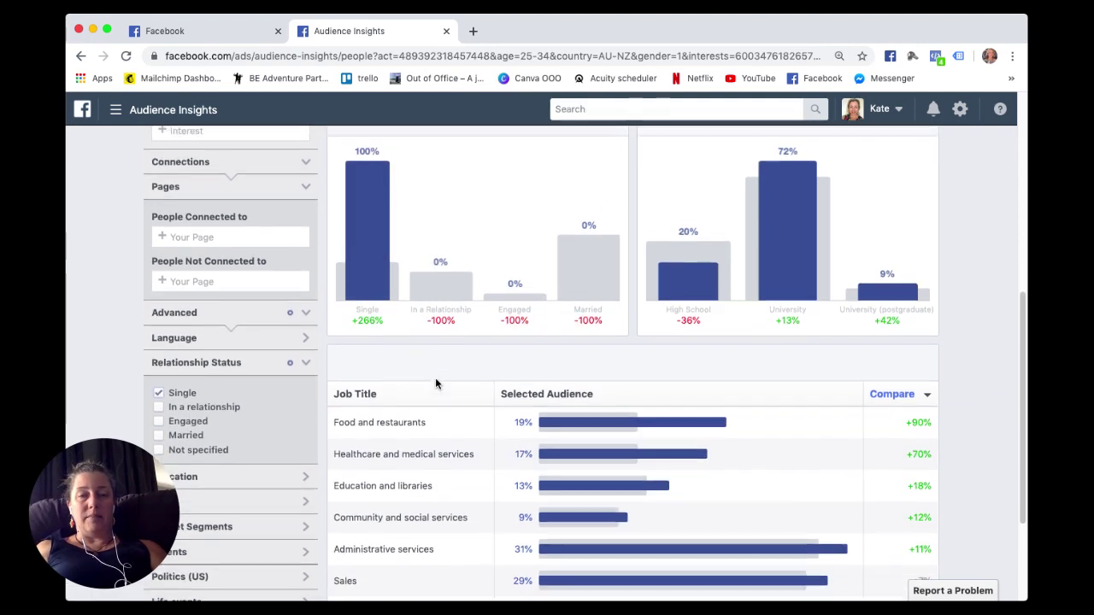
Step: Review the job titles of the single women aged 25 to 34, glance at their page likes and return to the demographics
scroll(435, 384, down, 3)
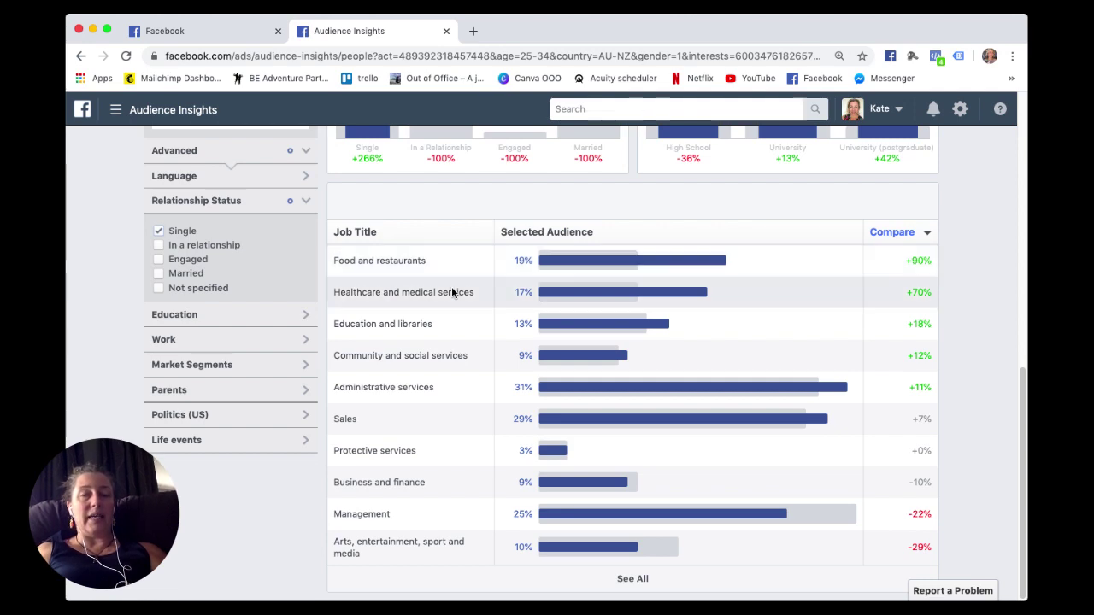
mouse_move(571, 298)
scroll(524, 408, up, 10)
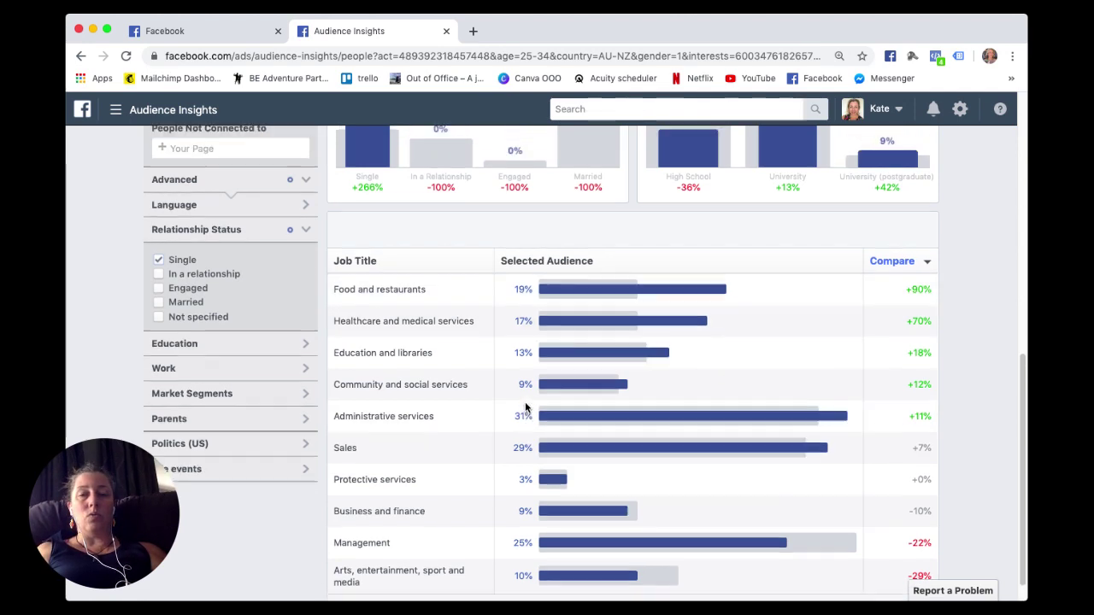
scroll(525, 408, up, 2)
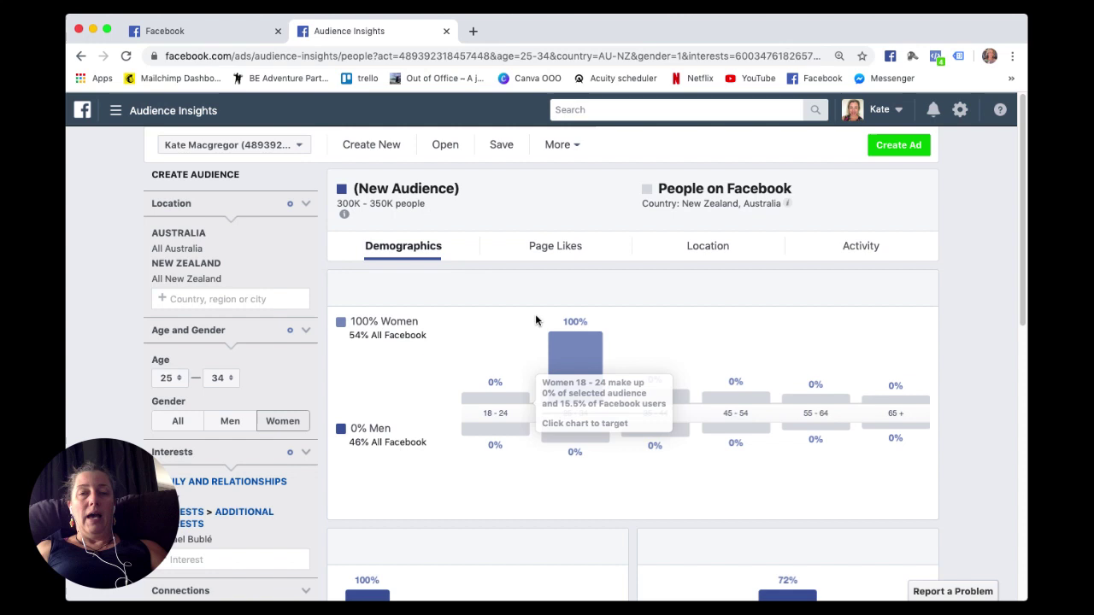
click(555, 245)
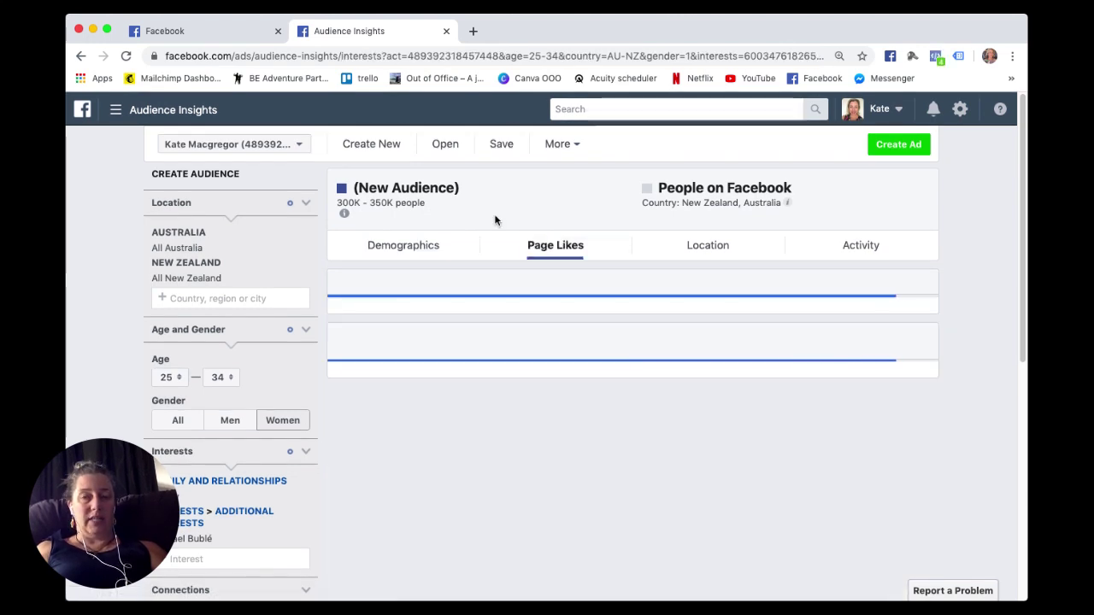
click(422, 255)
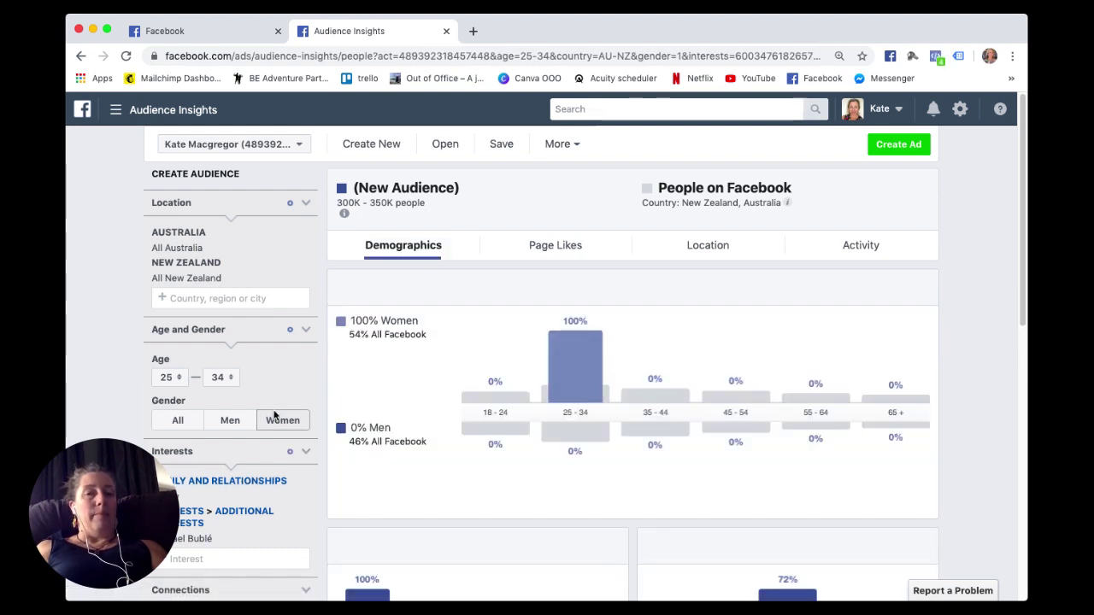
Step: View the form for saving the audience and close it without saving
click(503, 145)
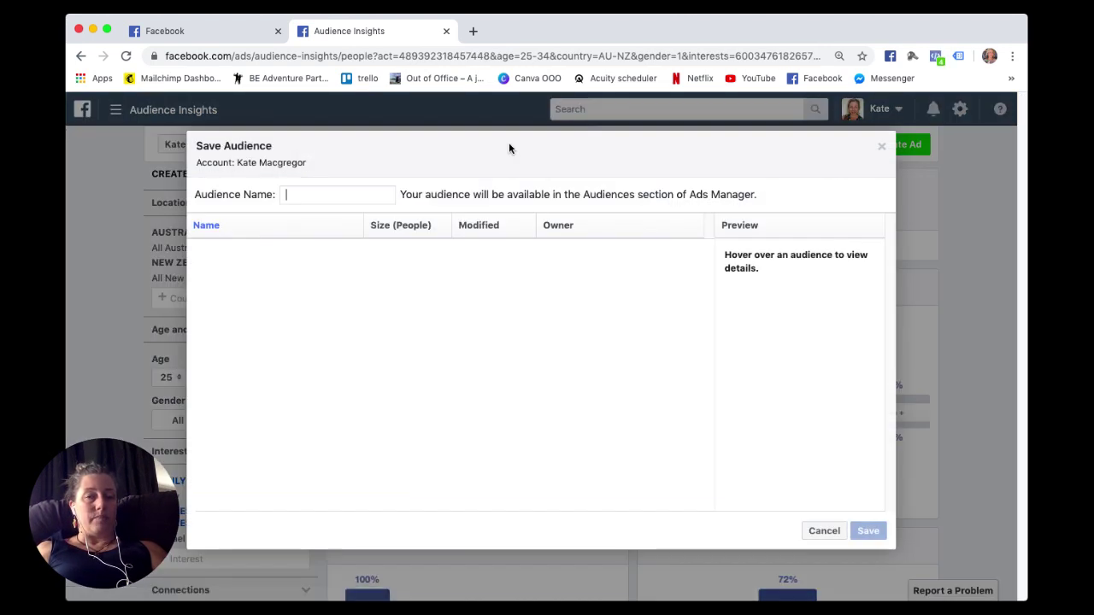
click(880, 148)
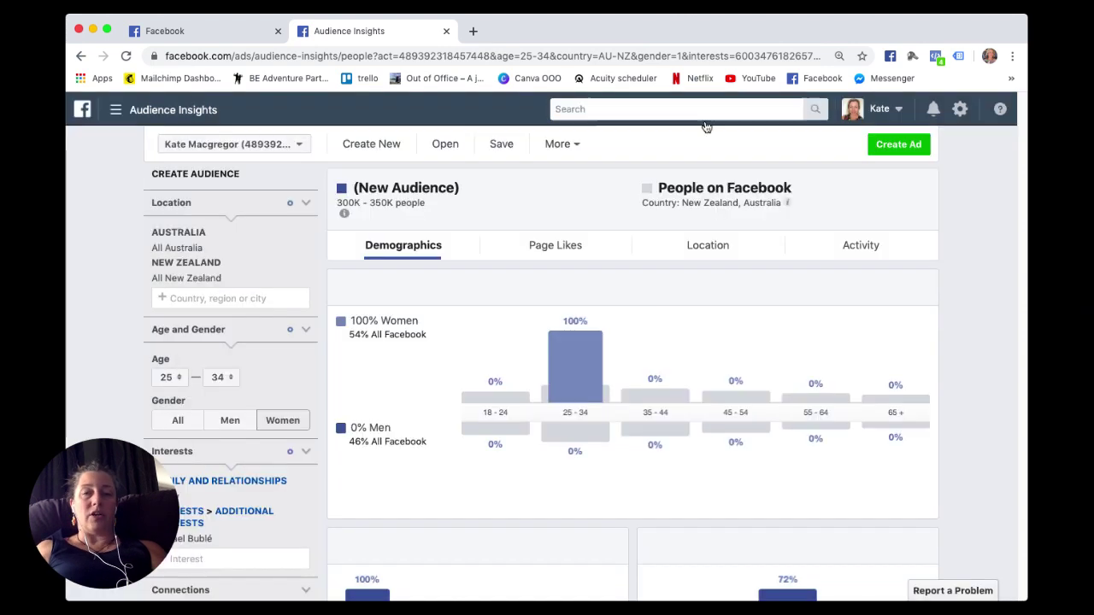
mouse_move(344, 213)
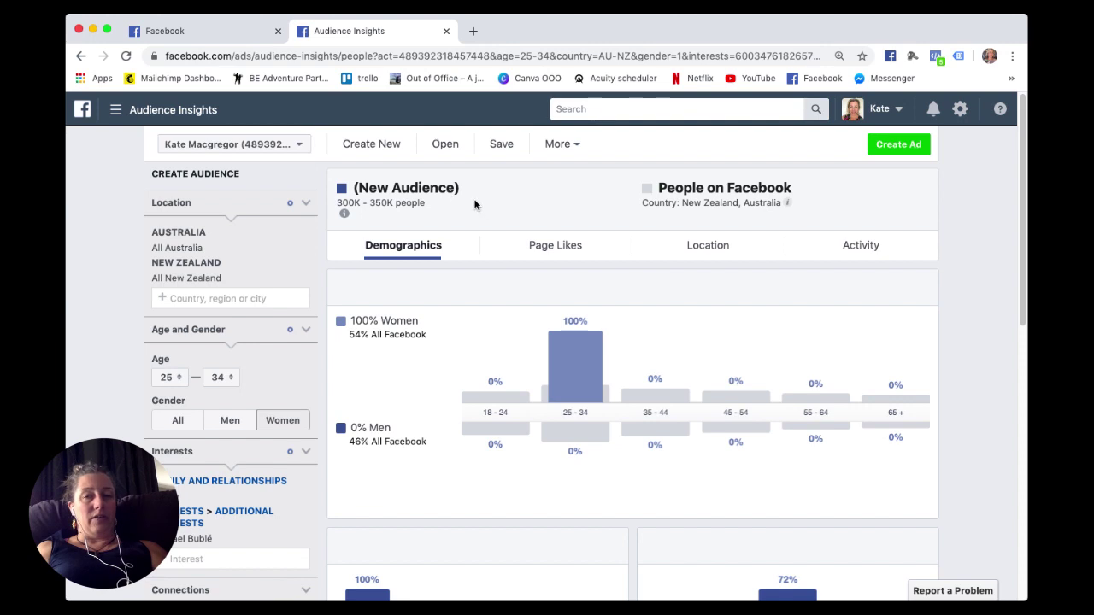
Step: Search the interests for skincare, add Simple Skincare to the audience and check the audience size
click(221, 558)
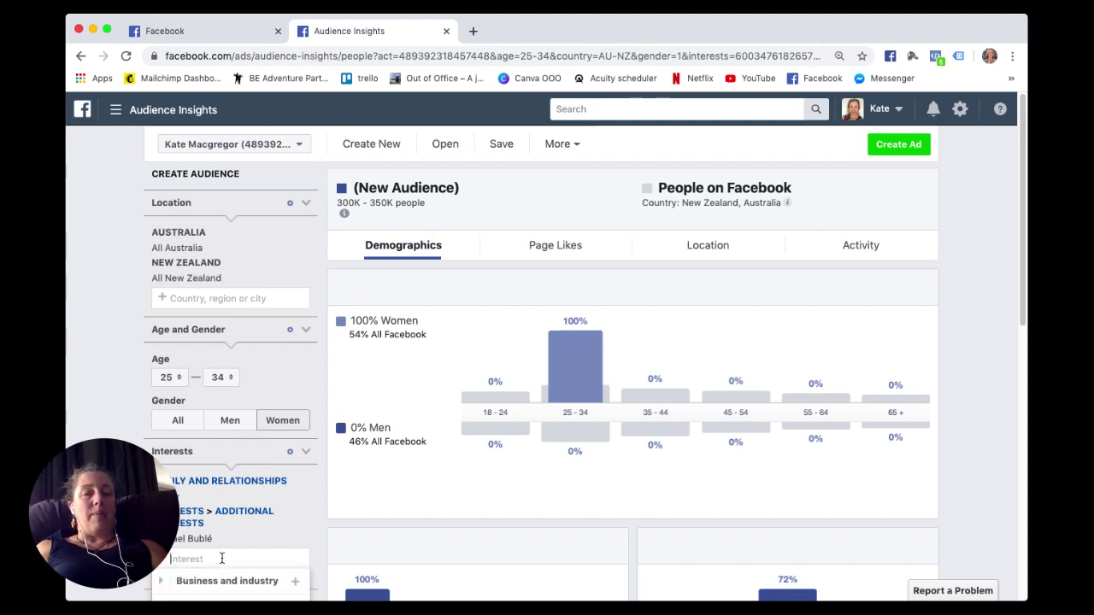
scroll(221, 558, down, 3)
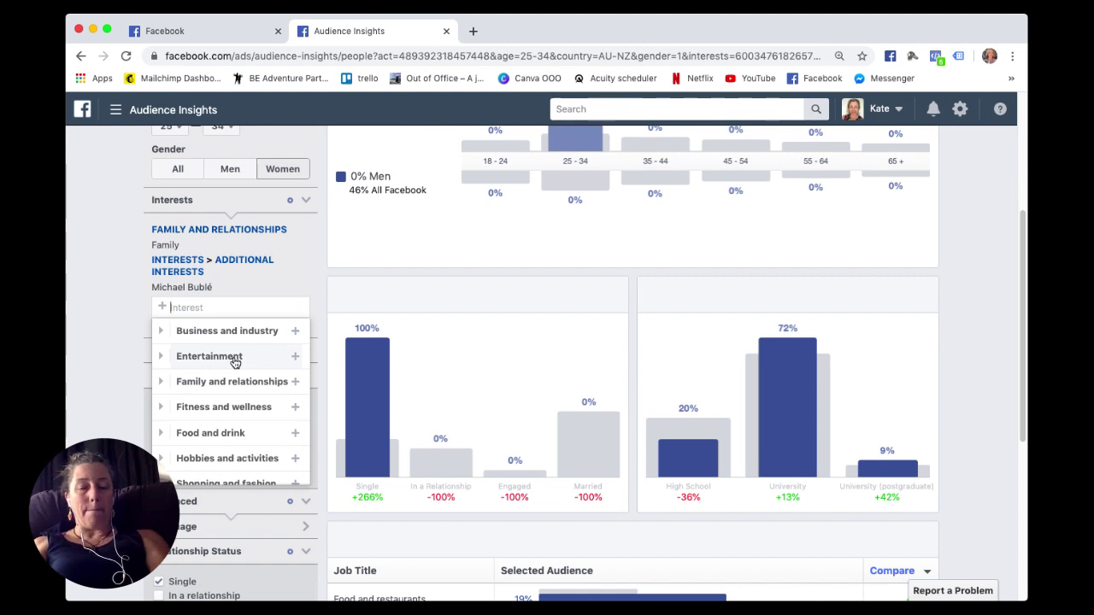
text(skincare)
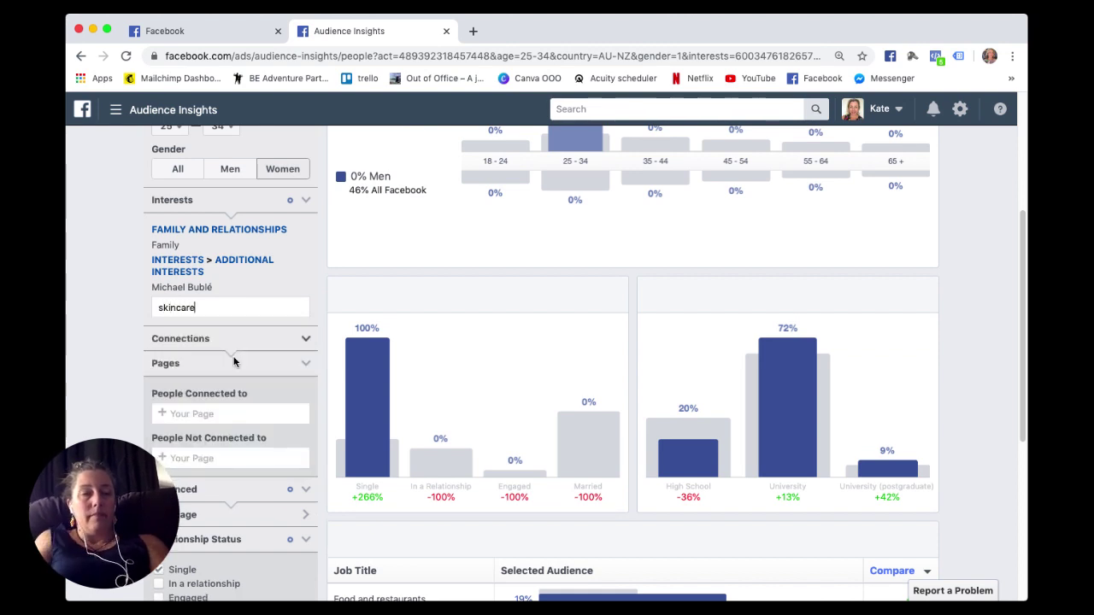
click(237, 338)
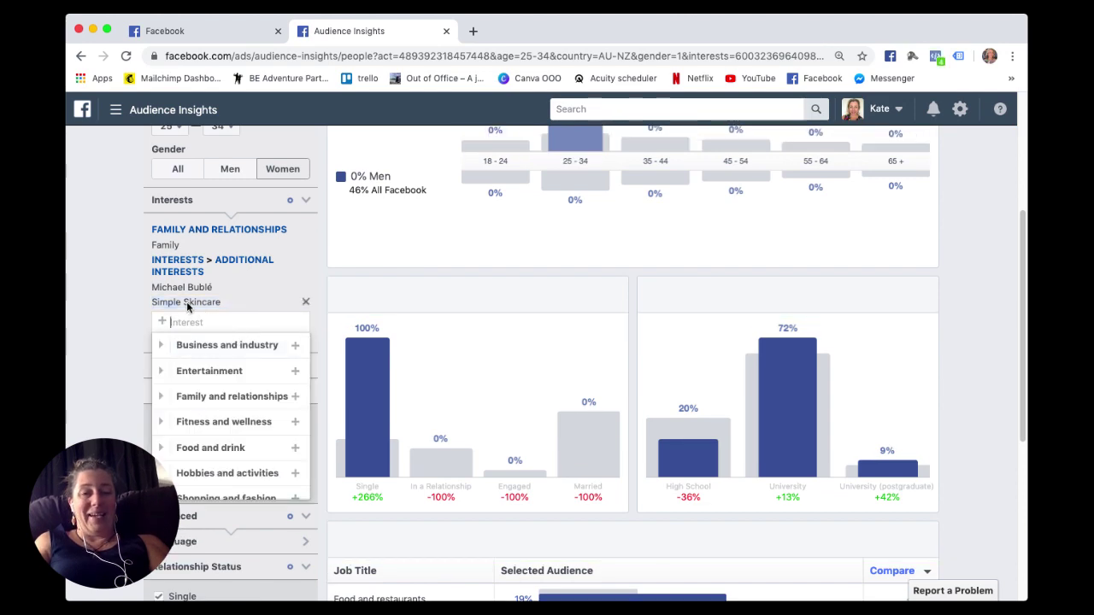
scroll(404, 268, up, 5)
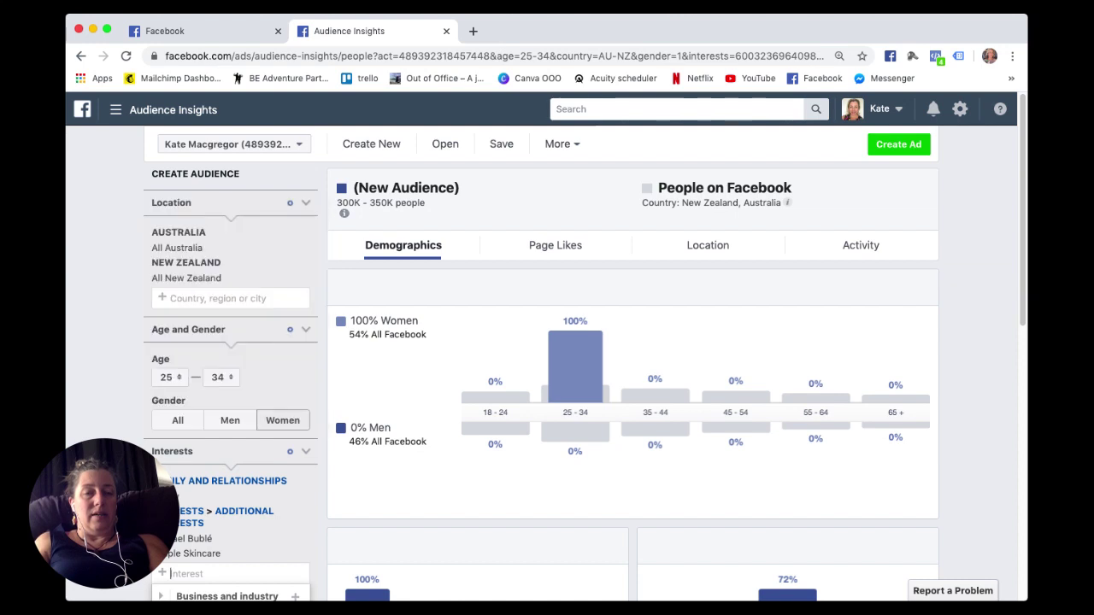
Step: Search the interests for birds and add Angry Birds to the audience
scroll(348, 203, down, 2)
scroll(186, 474, down, 1)
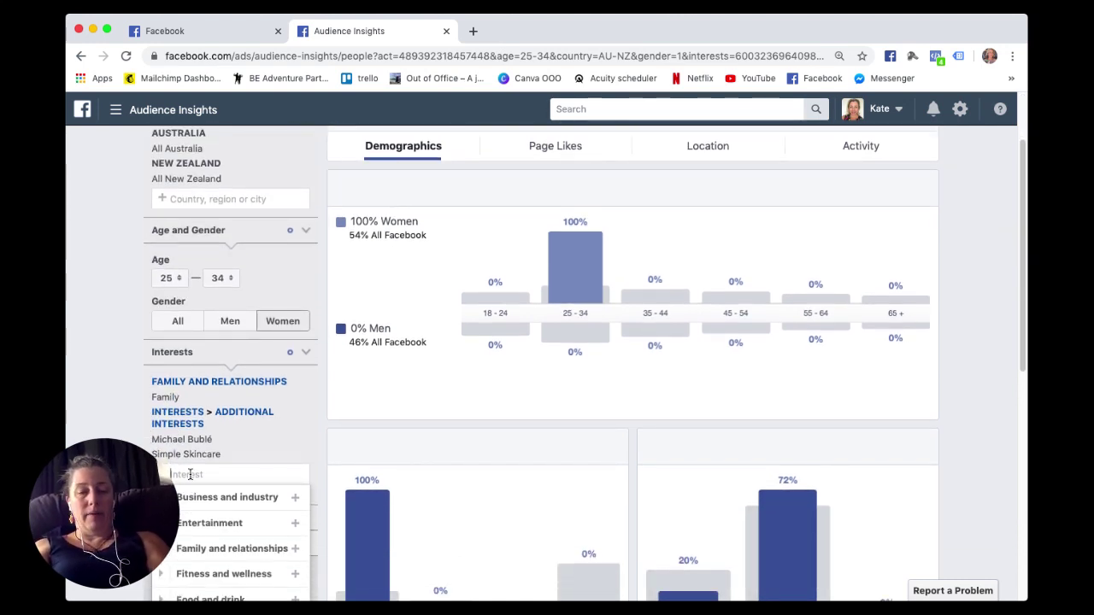
text(birds)
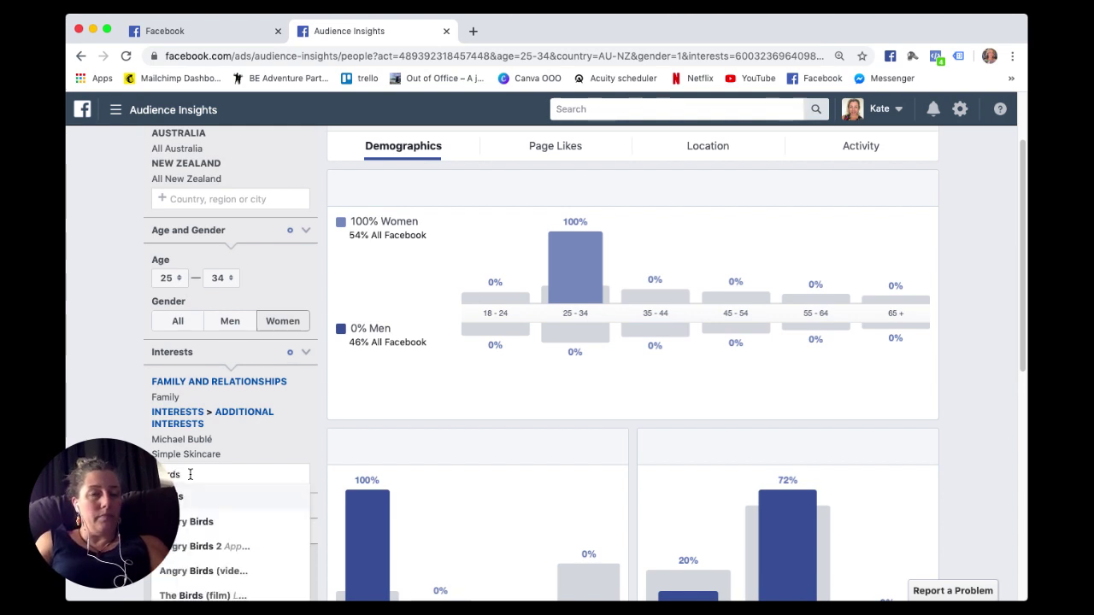
click(203, 521)
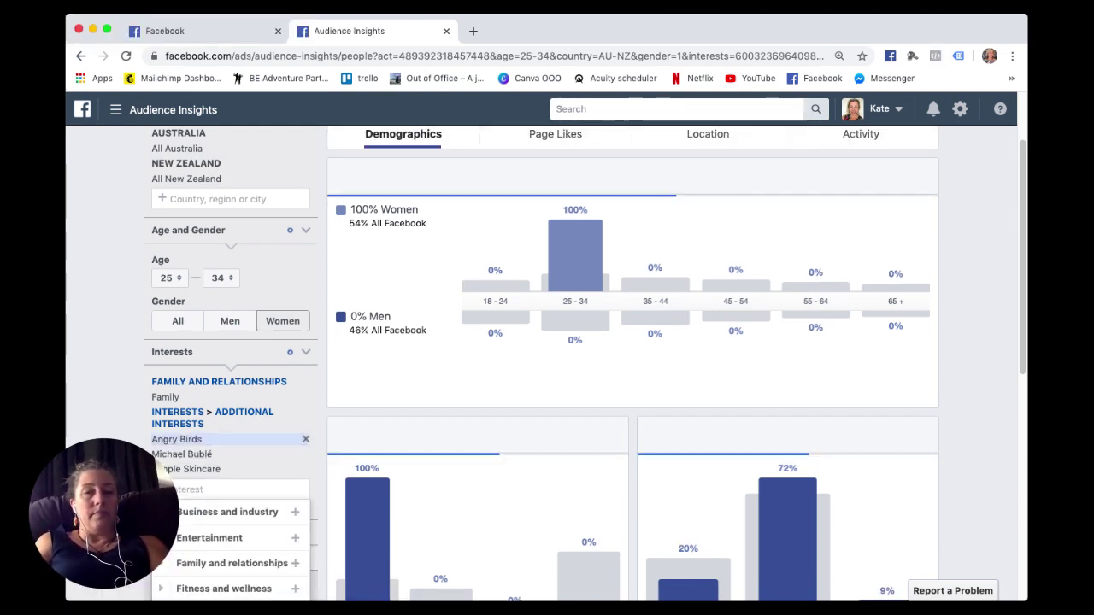
Step: Remove Simple Skincare, Angry Birds and Family from the audience's interests and check the audience size
scroll(270, 352, down, 1)
scroll(367, 282, up, 3)
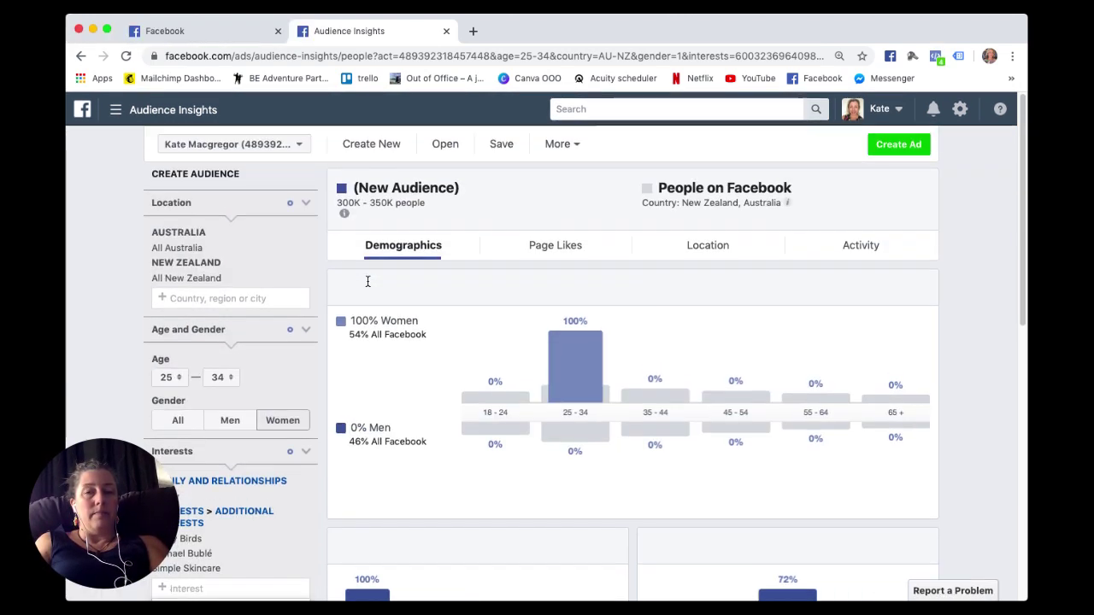
scroll(367, 285, down, 2)
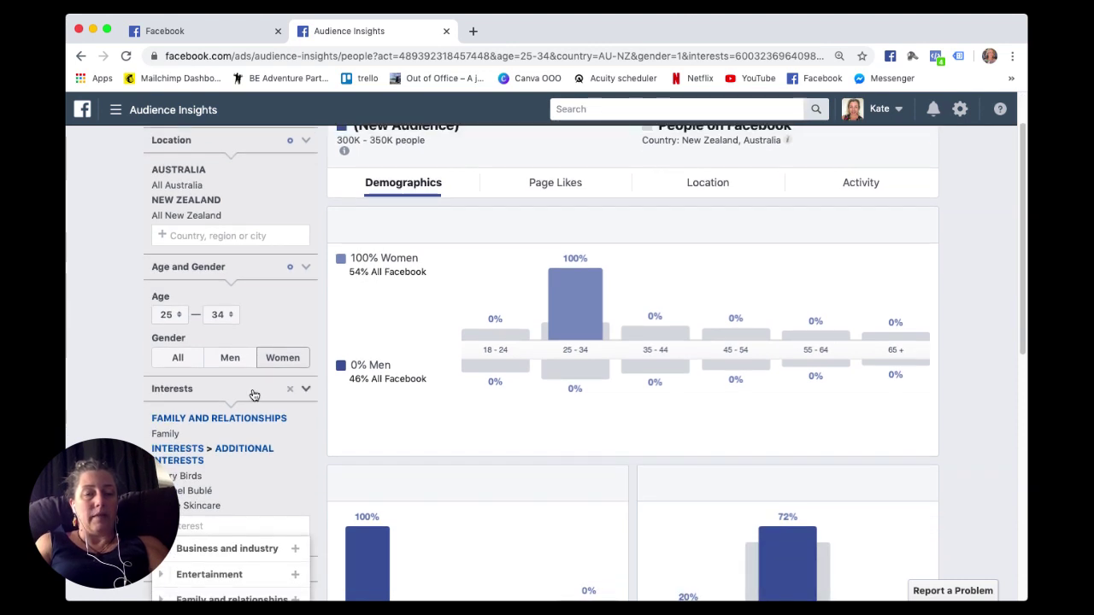
scroll(242, 445, down, 1)
scroll(241, 463, down, 2)
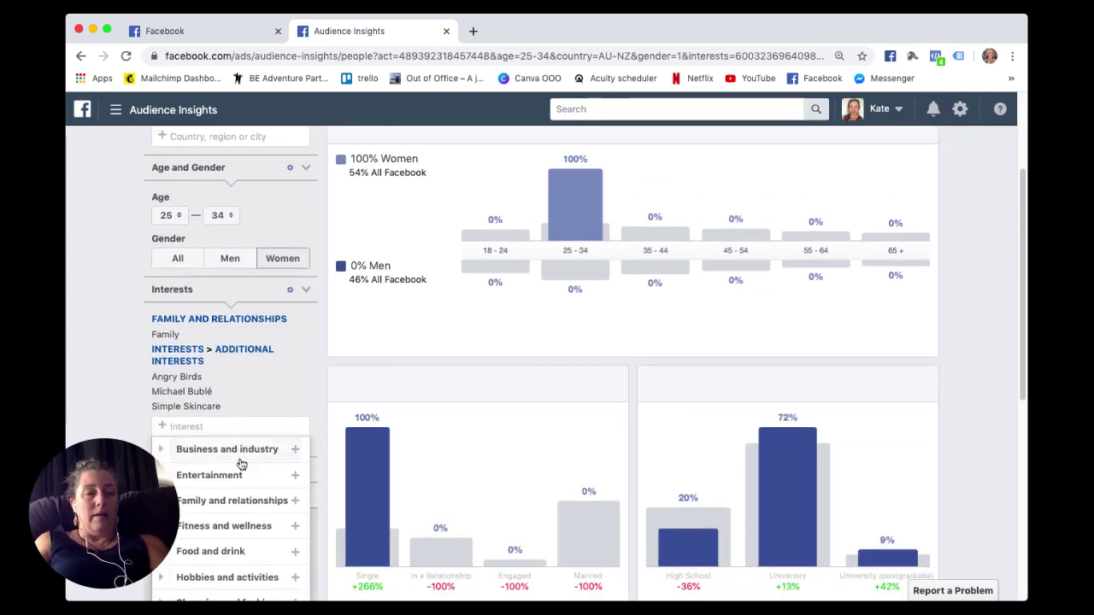
click(306, 407)
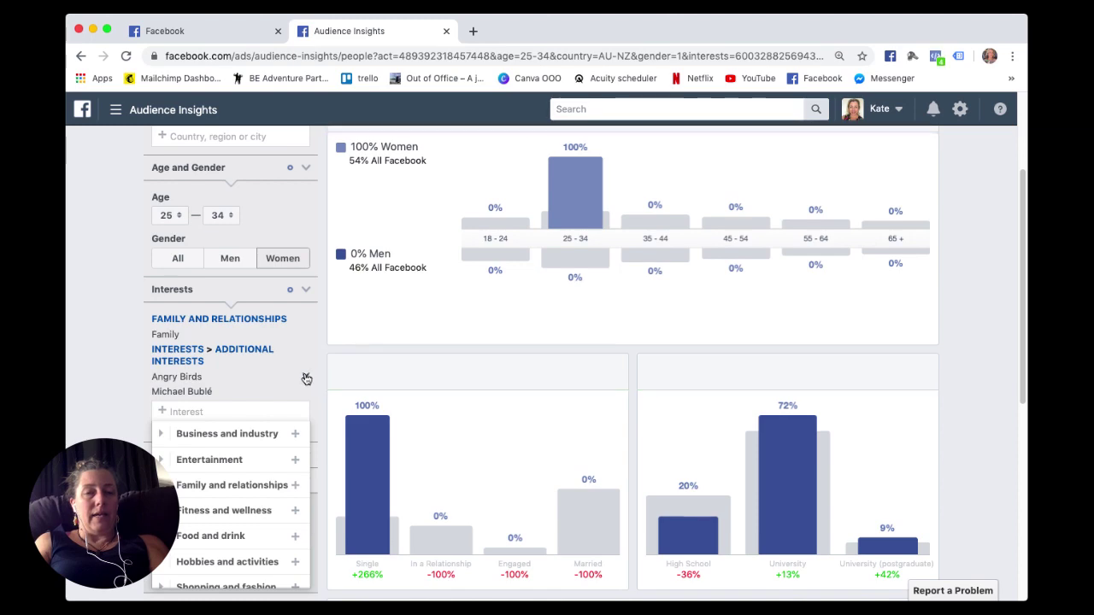
click(306, 378)
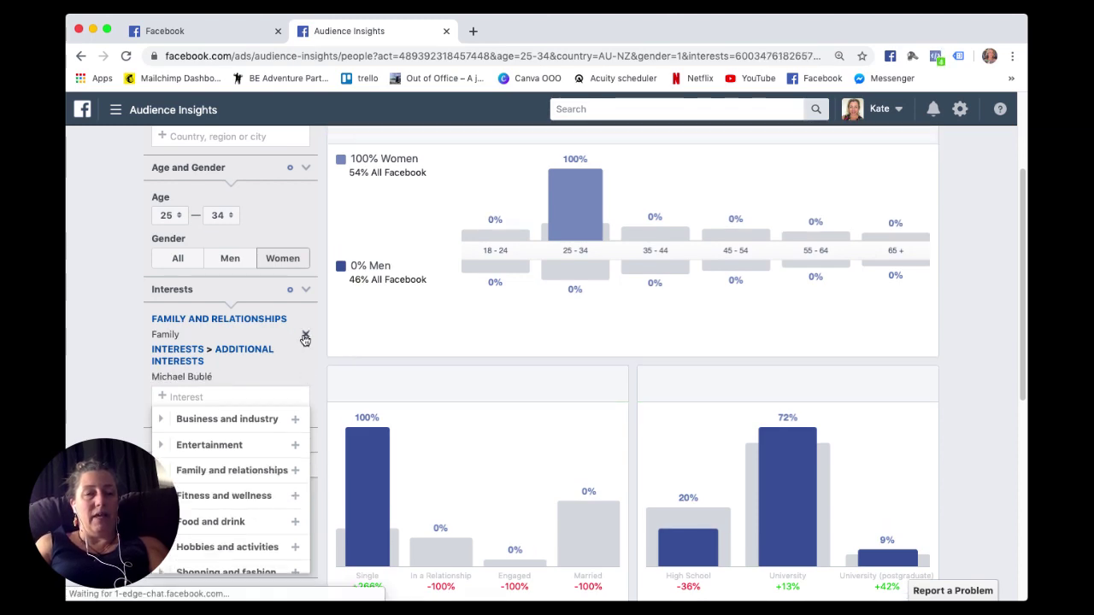
click(304, 335)
scroll(303, 329, up, 4)
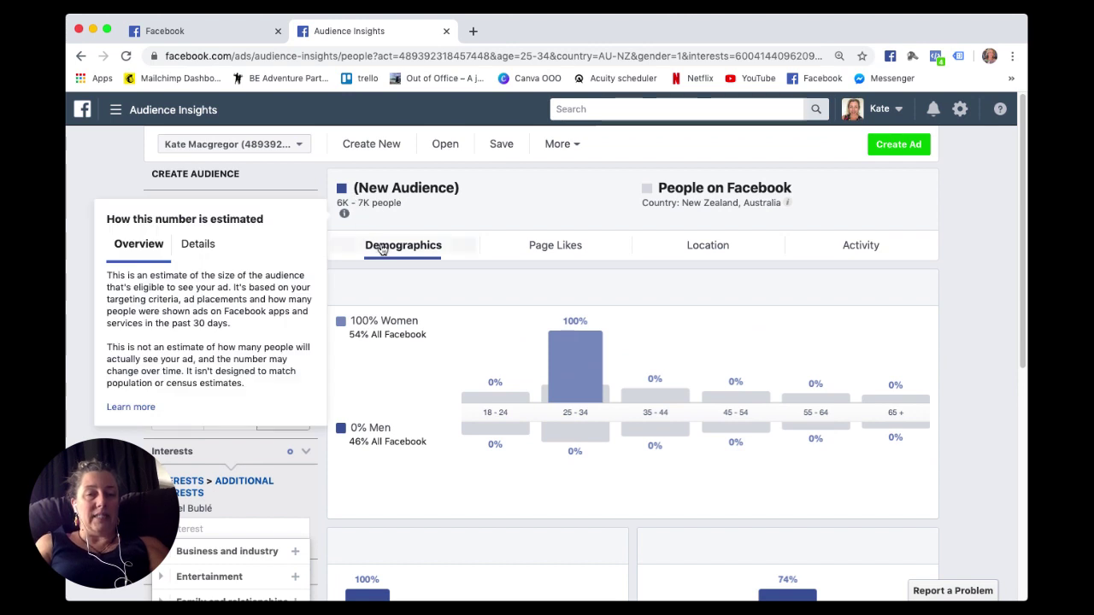
Step: Add the Acting interest from Hobbies and activities > Arts and music and check the audience size
scroll(242, 492, down, 3)
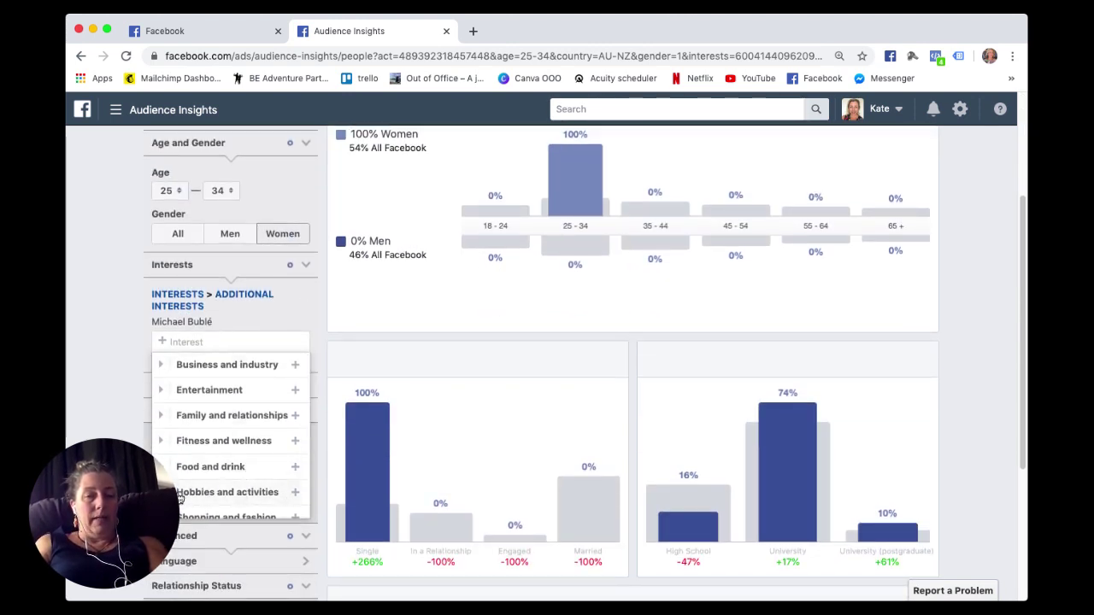
click(227, 491)
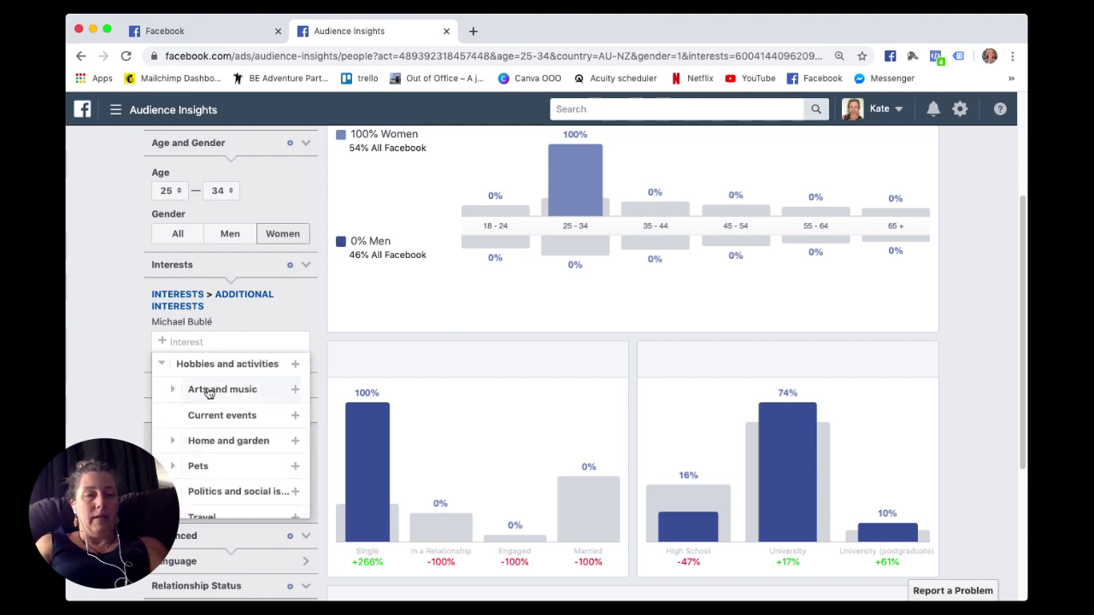
scroll(211, 391, up, 1)
scroll(211, 391, up, 1)
scroll(211, 391, down, 3)
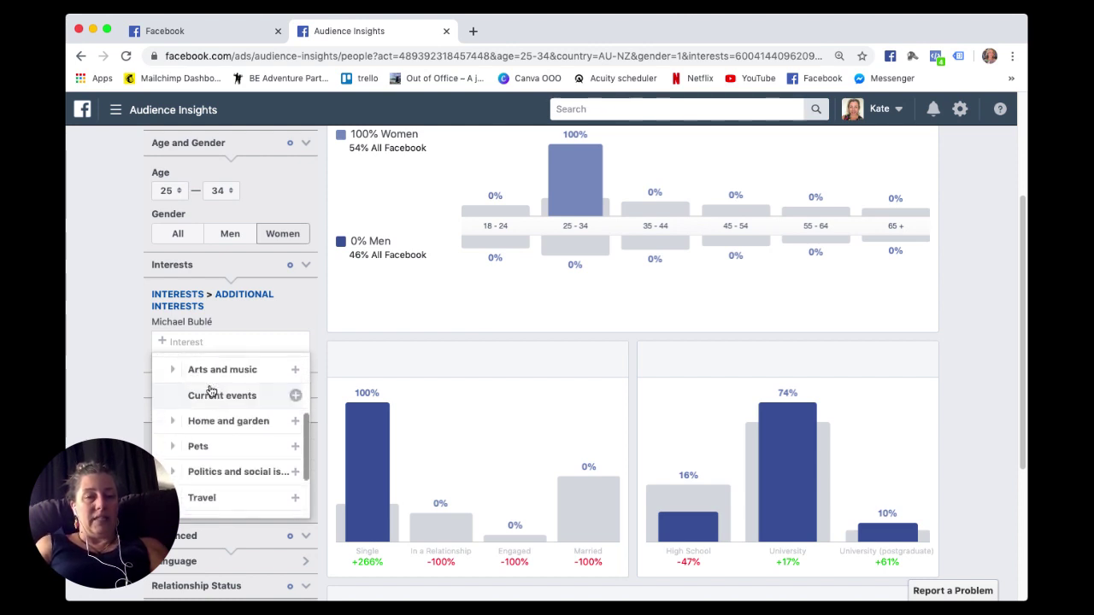
click(173, 371)
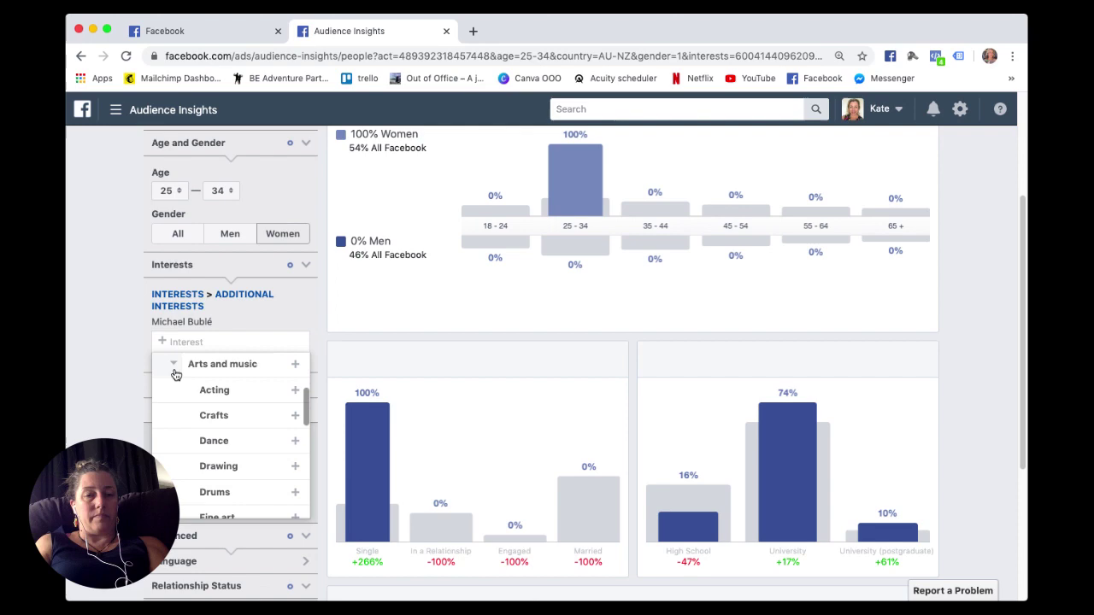
click(215, 396)
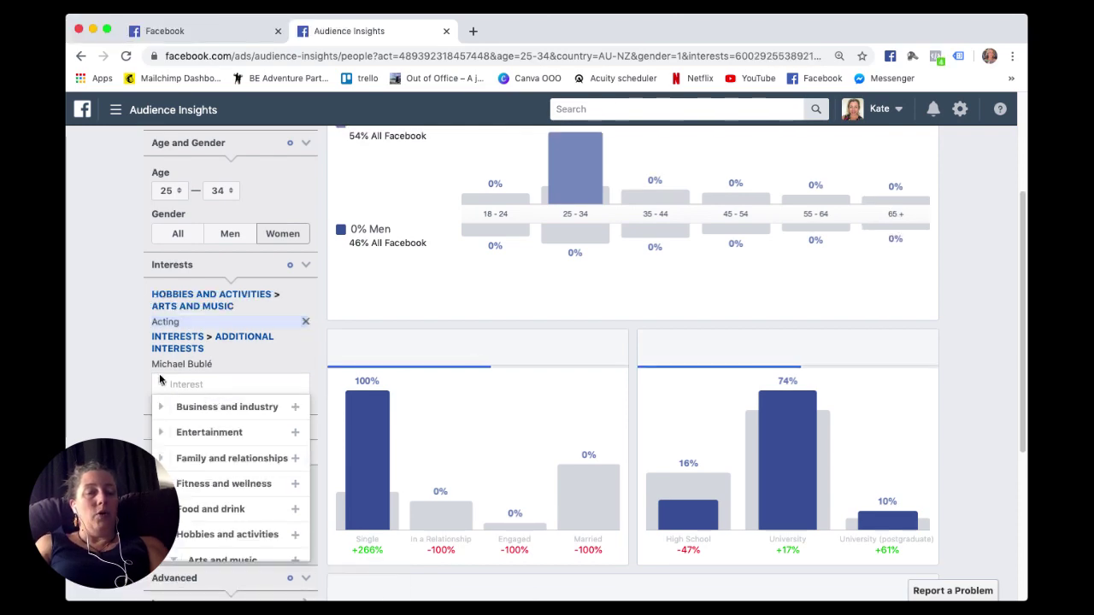
scroll(379, 254, up, 5)
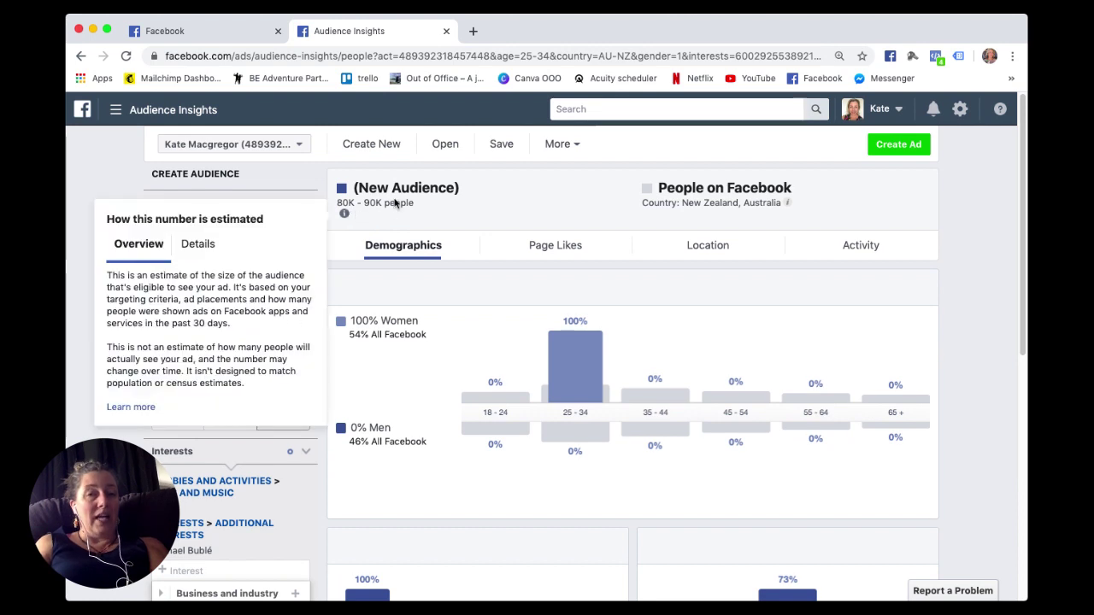
mouse_move(359, 211)
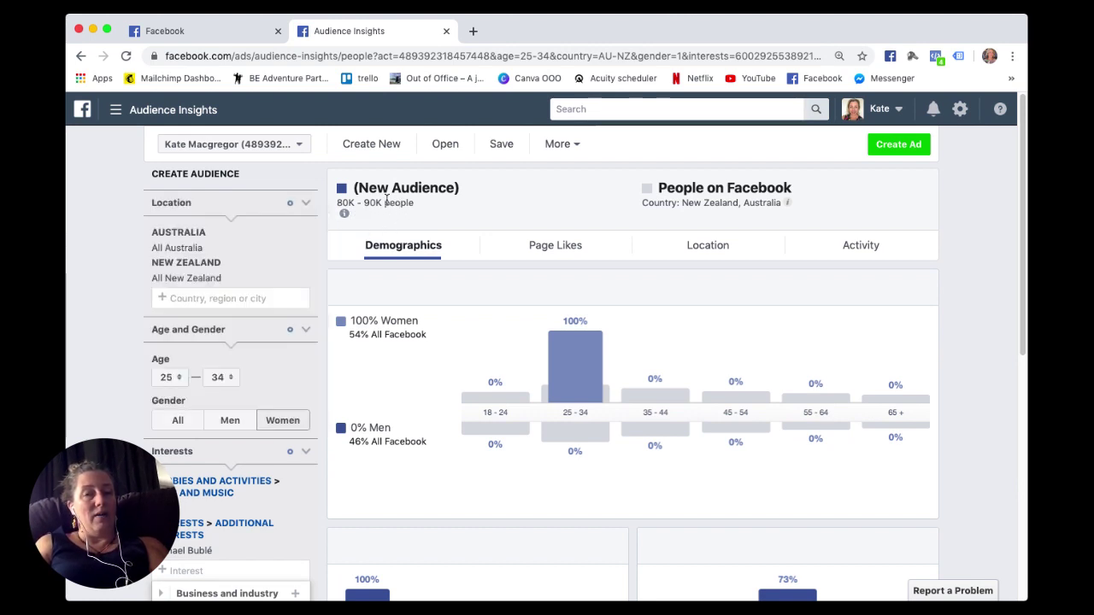
Step: Browse the arts and music interests and search the interests for jacin
scroll(386, 201, down, 5)
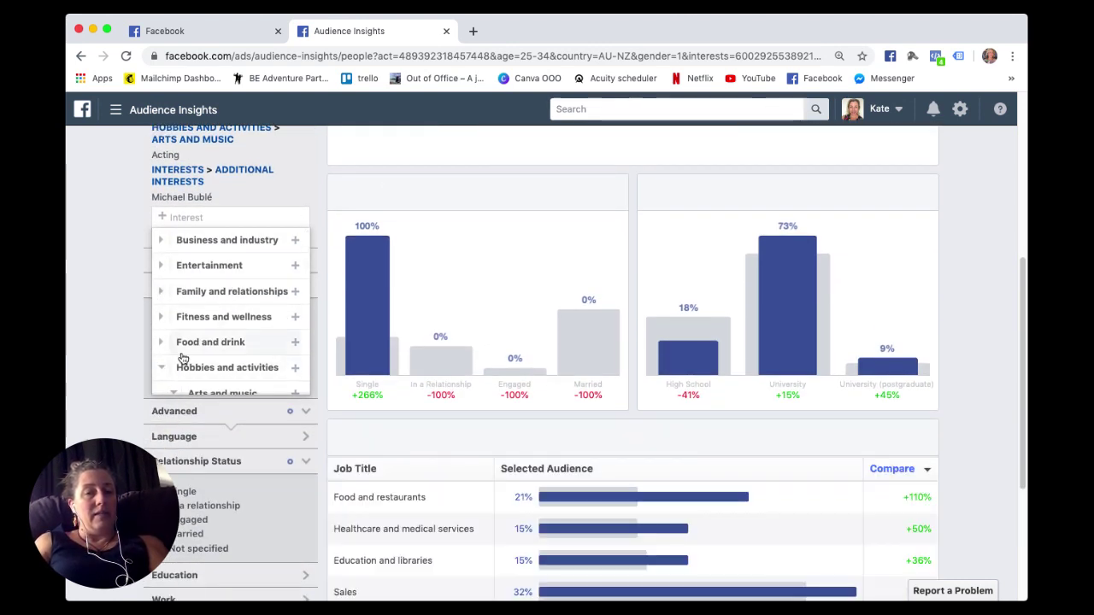
scroll(166, 358, down, 5)
scroll(176, 348, down, 3)
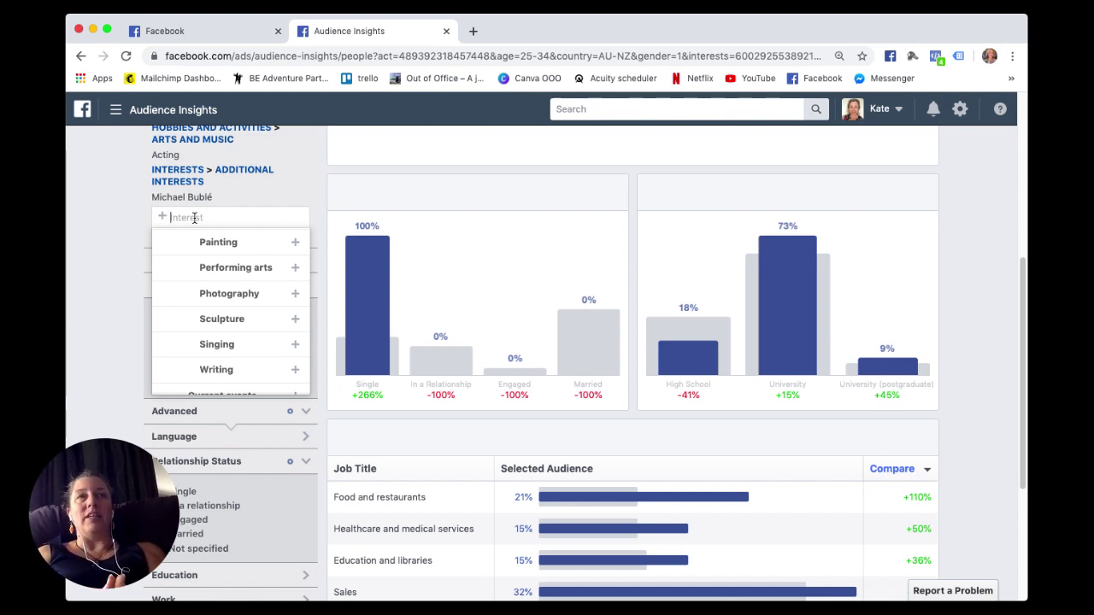
text(jacin)
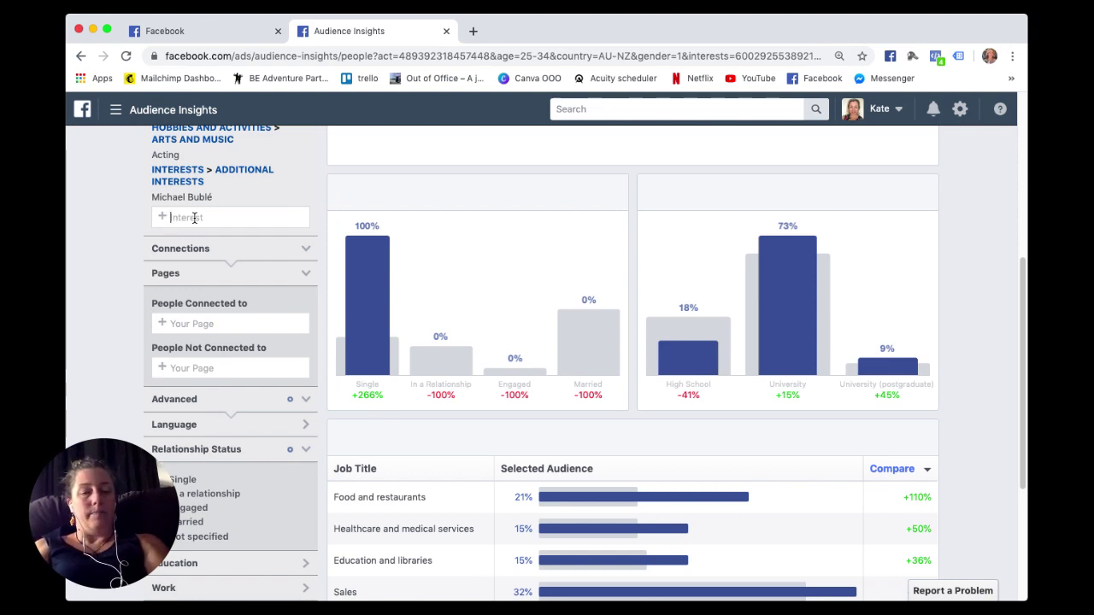
Step: Search the interests for harry, try Places in Harry Potter on the audience and remove it again
key(BackSpace)
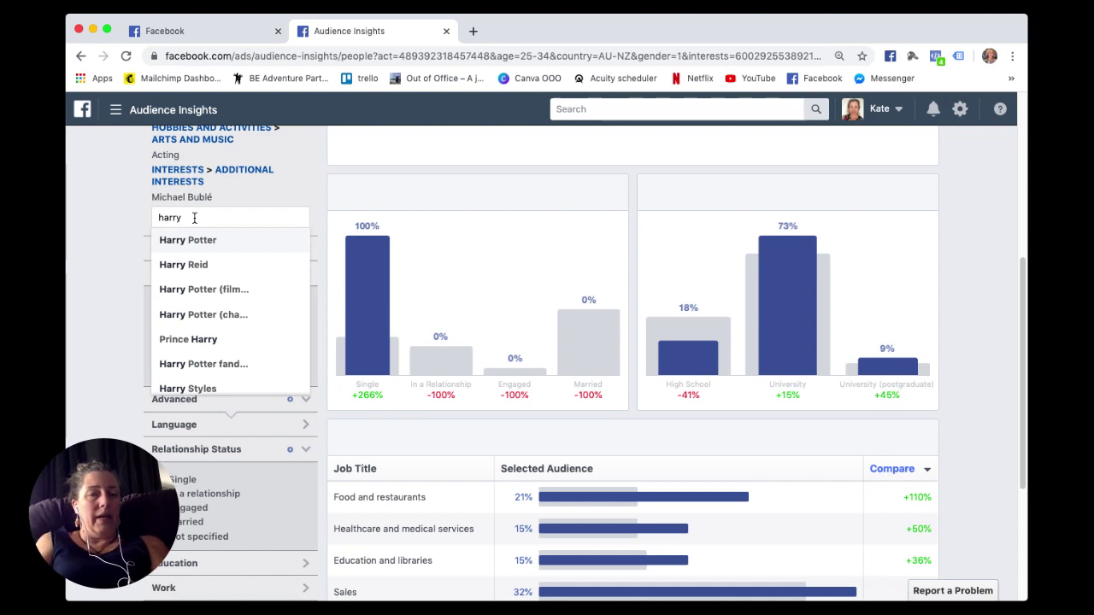
scroll(213, 378, down, 1)
click(213, 387)
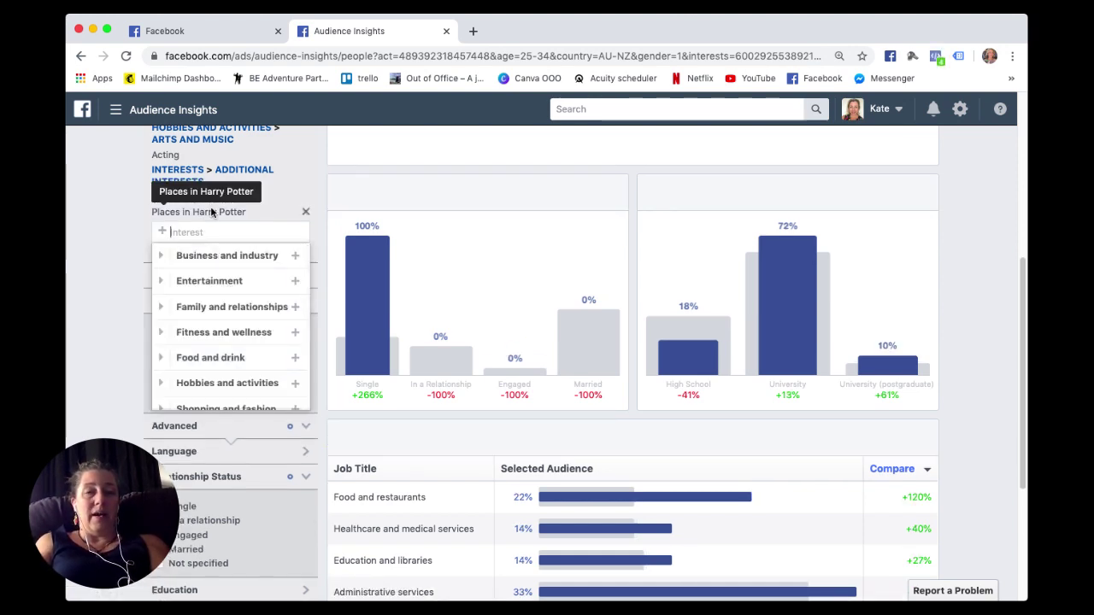
scroll(336, 192, up, 5)
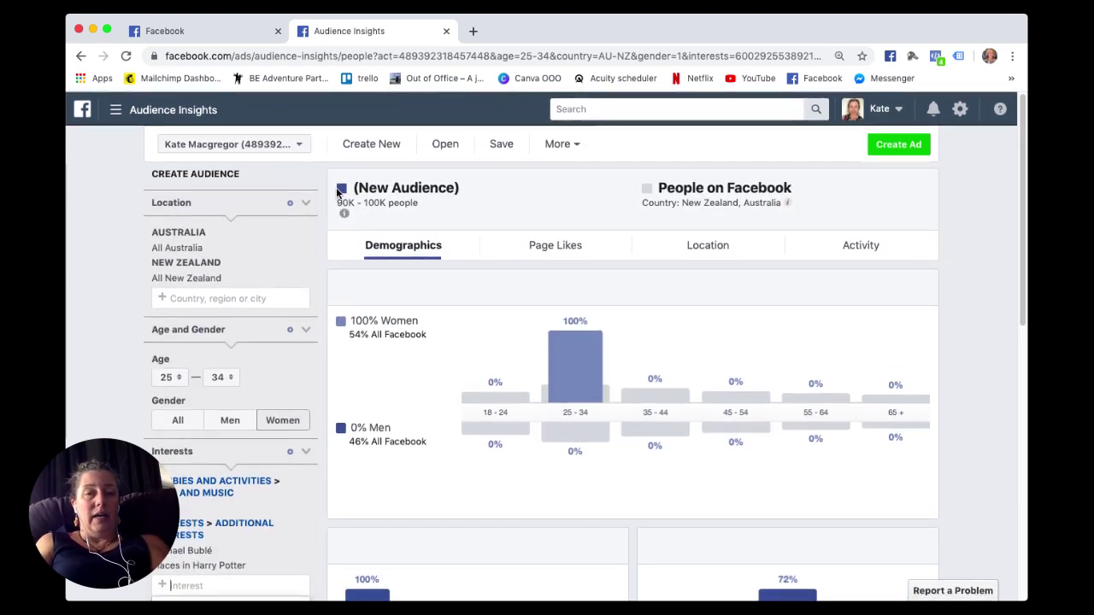
scroll(252, 380, down, 4)
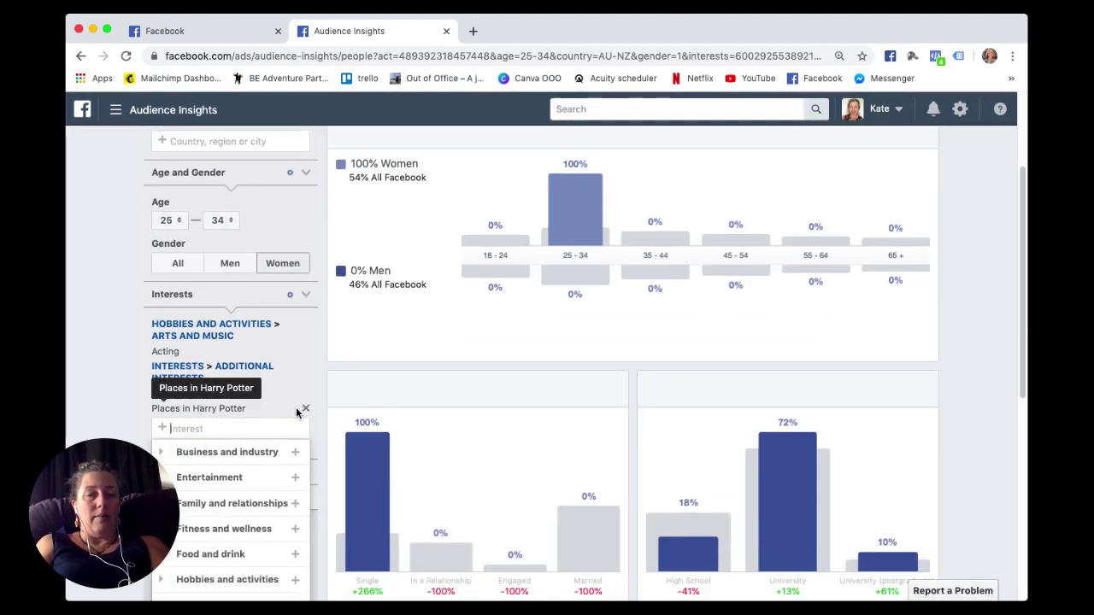
click(306, 410)
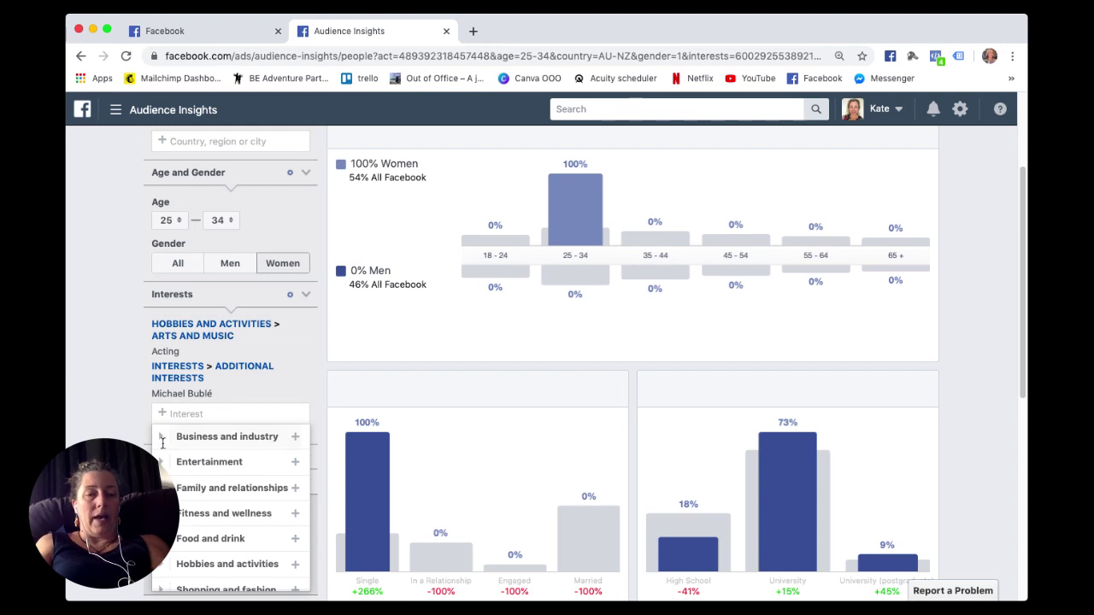
Step: Browse the Family and relationships interests and close the list without adding any
click(206, 488)
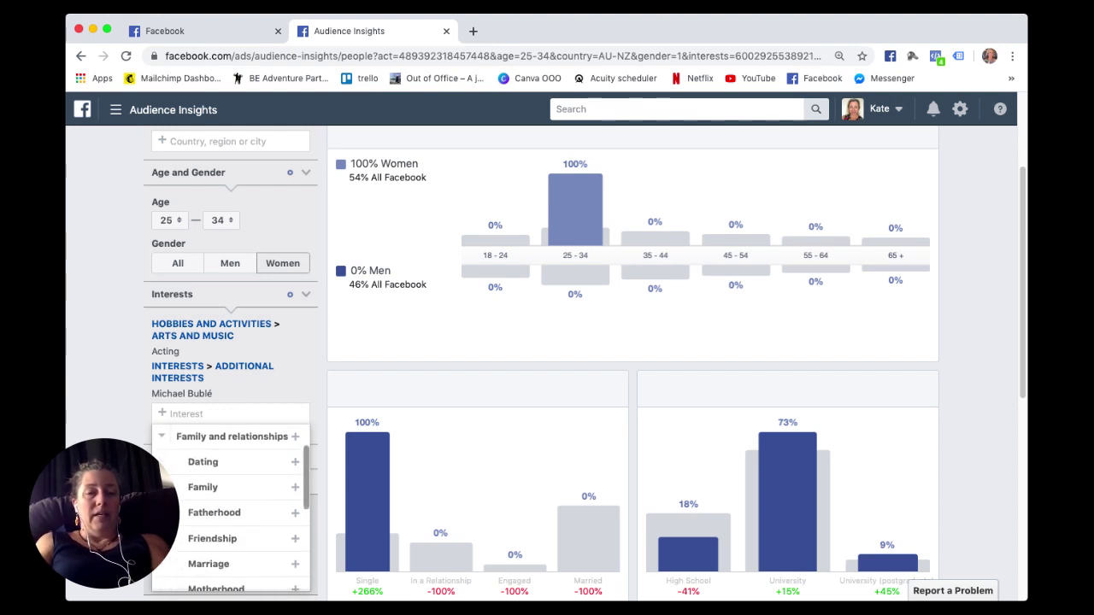
scroll(201, 500, down, 4)
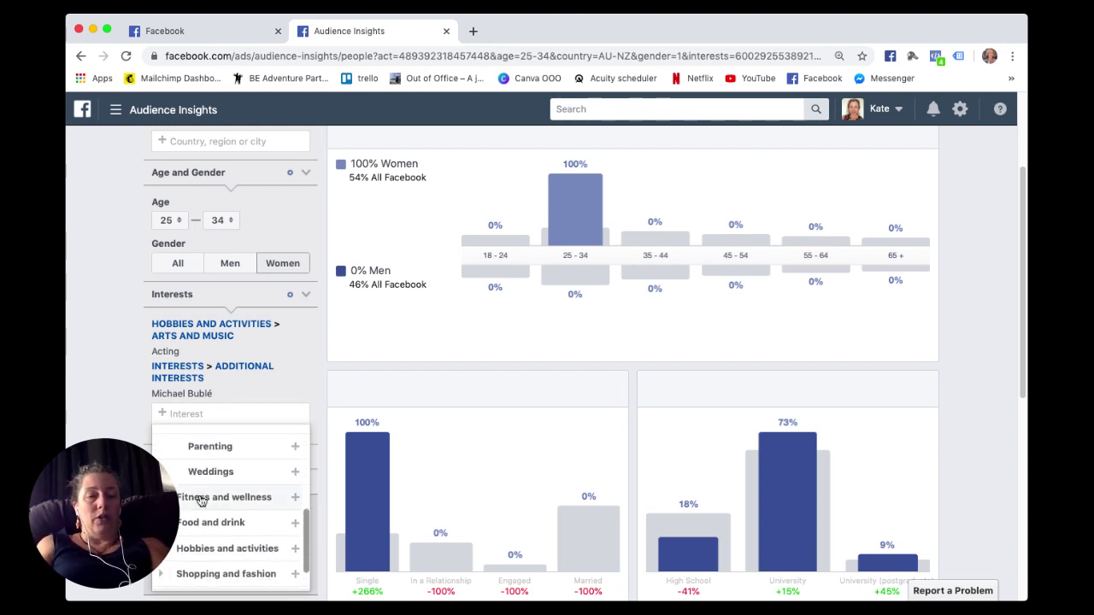
click(119, 511)
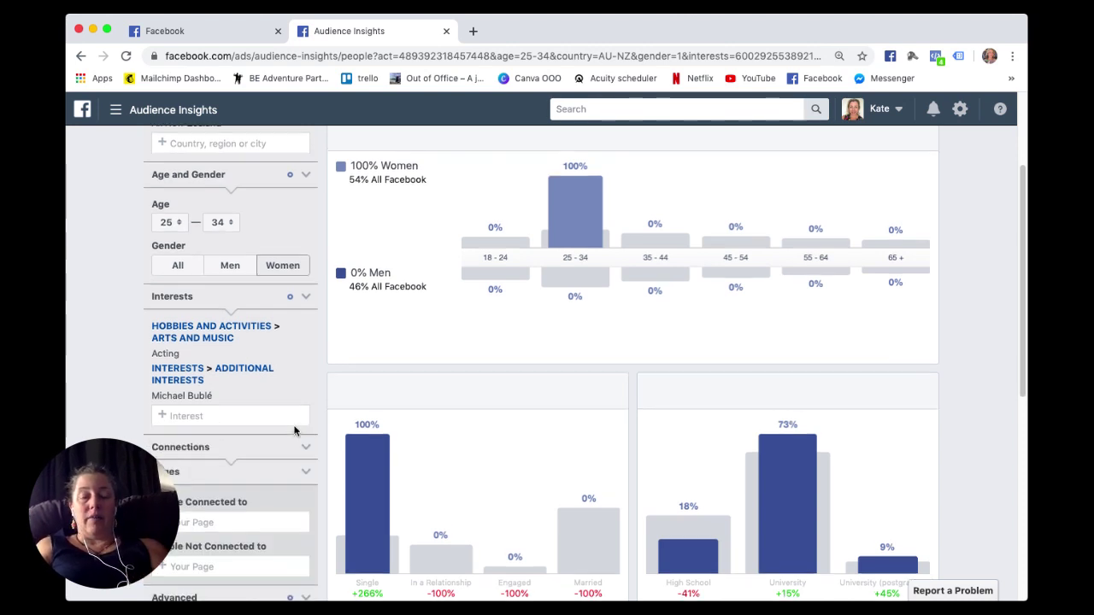
Step: Check the audience size, open the form for saving the audience and close it without saving
scroll(293, 430, up, 4)
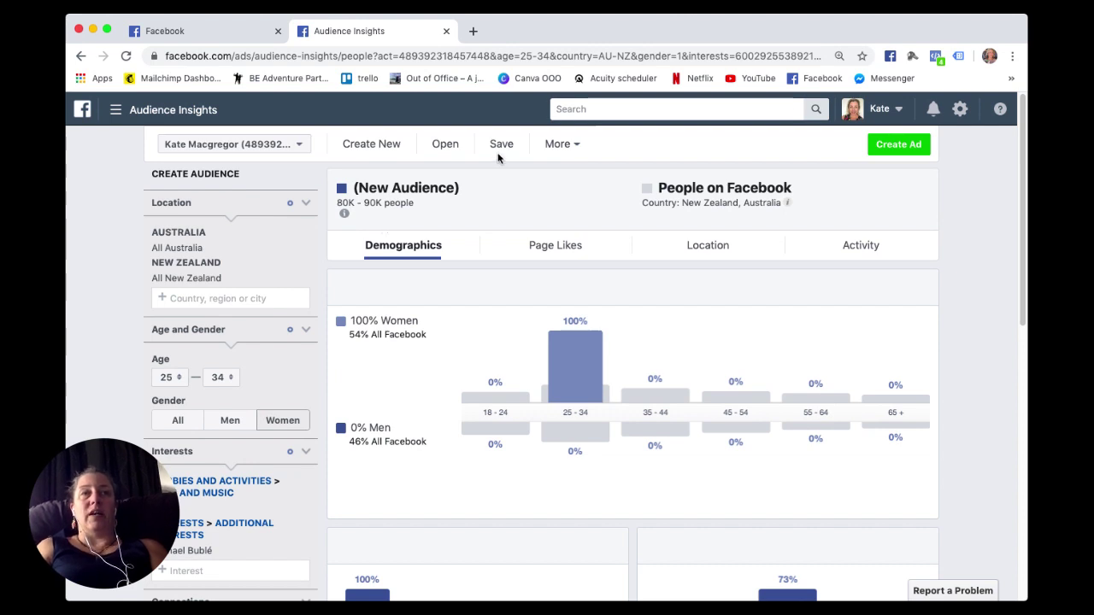
mouse_move(582, 370)
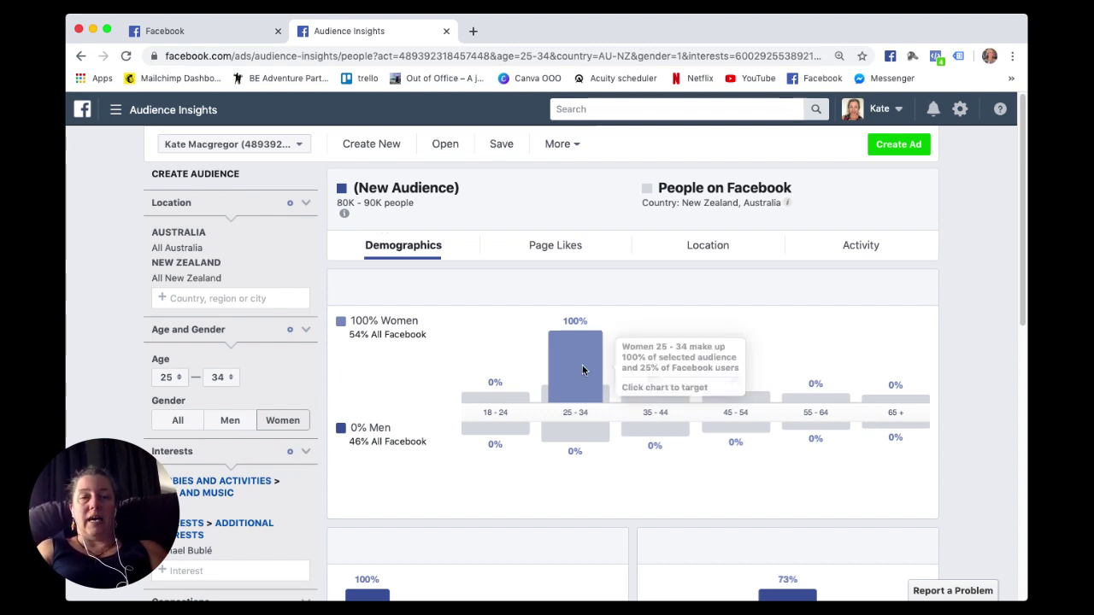
scroll(583, 369, up, 1)
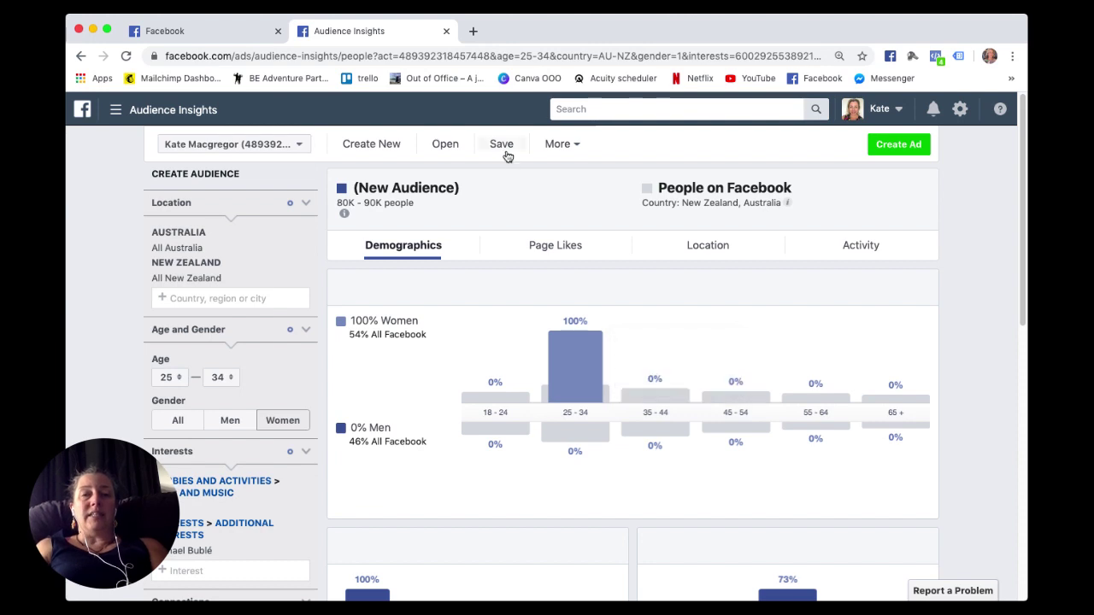
click(505, 150)
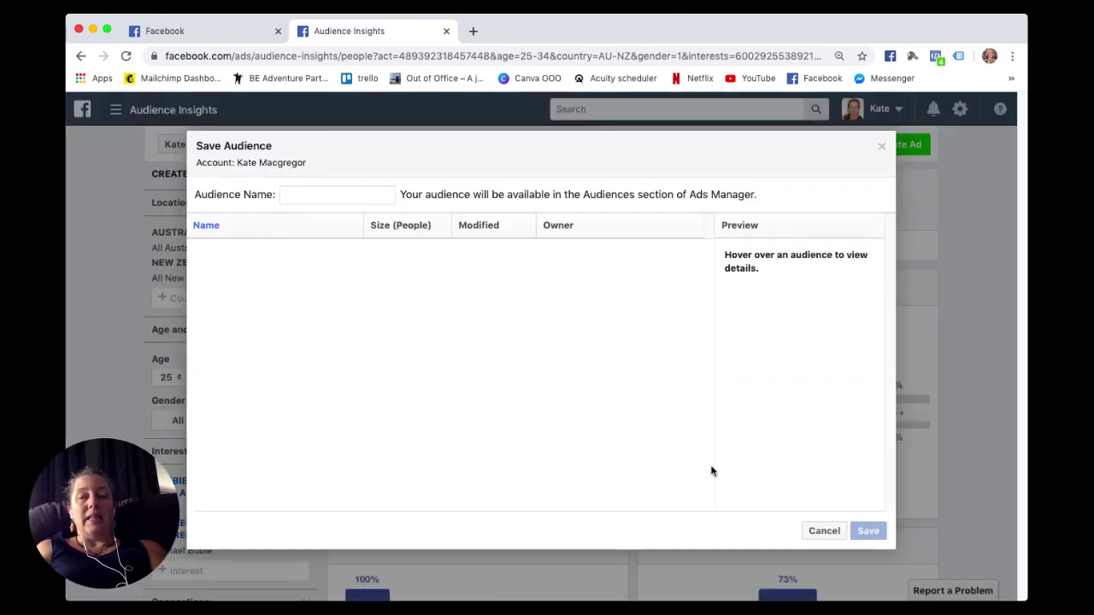
click(880, 149)
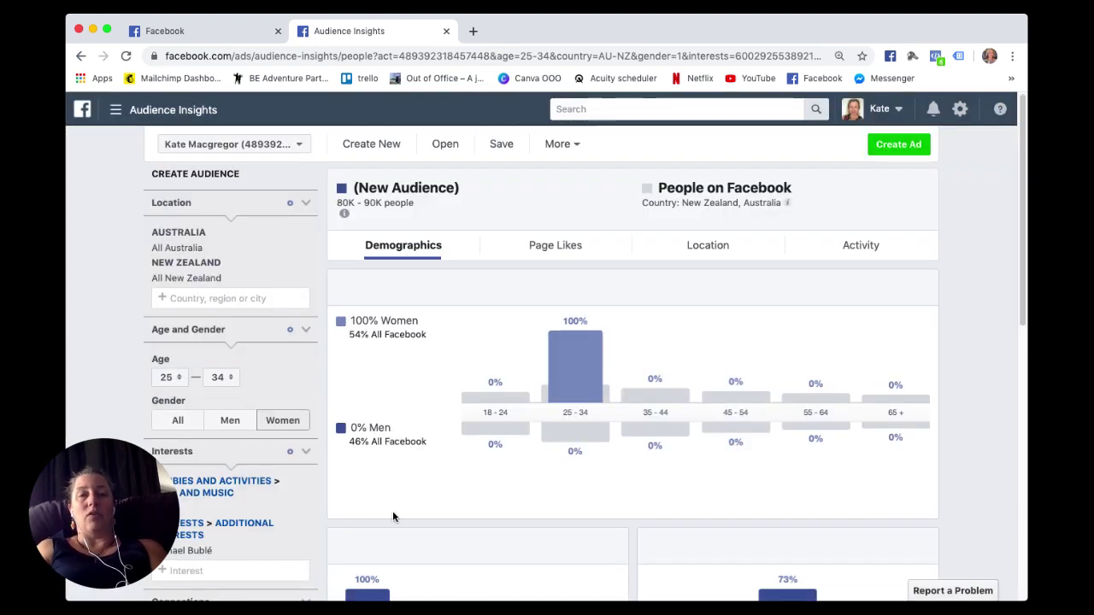
Step: Clear the Australia and New Zealand locations and the Acting and Michael Bublé interests from the audience
scroll(452, 403, down, 5)
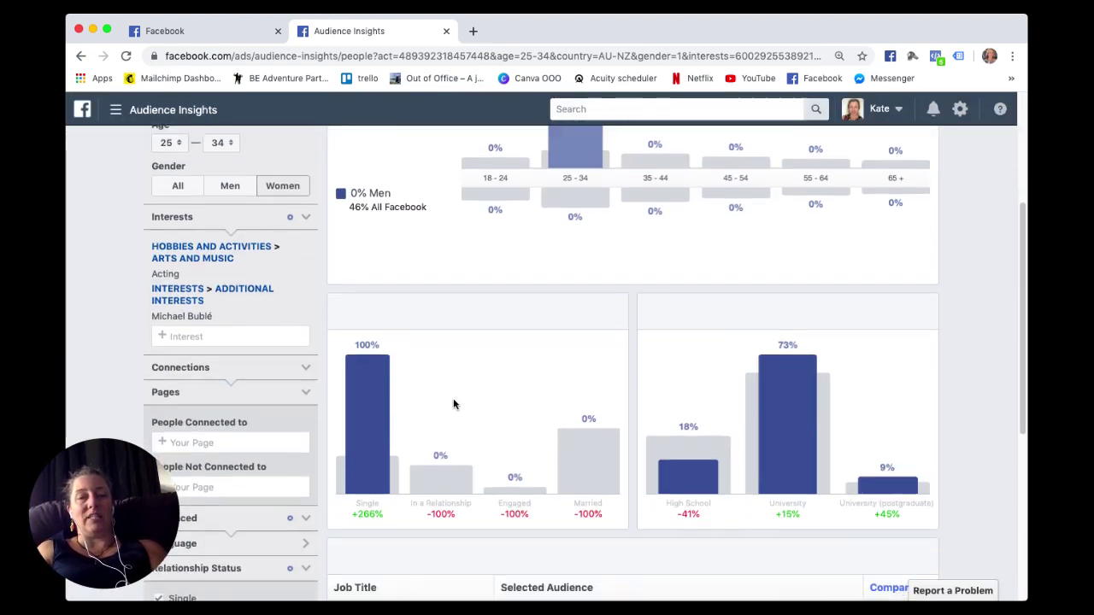
scroll(453, 405, up, 6)
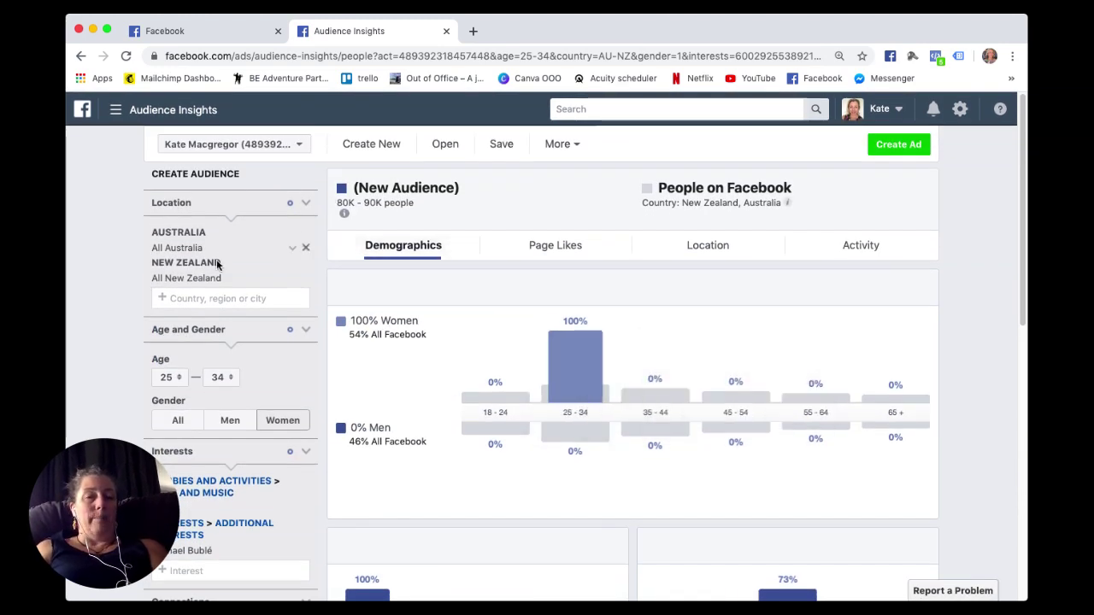
click(307, 248)
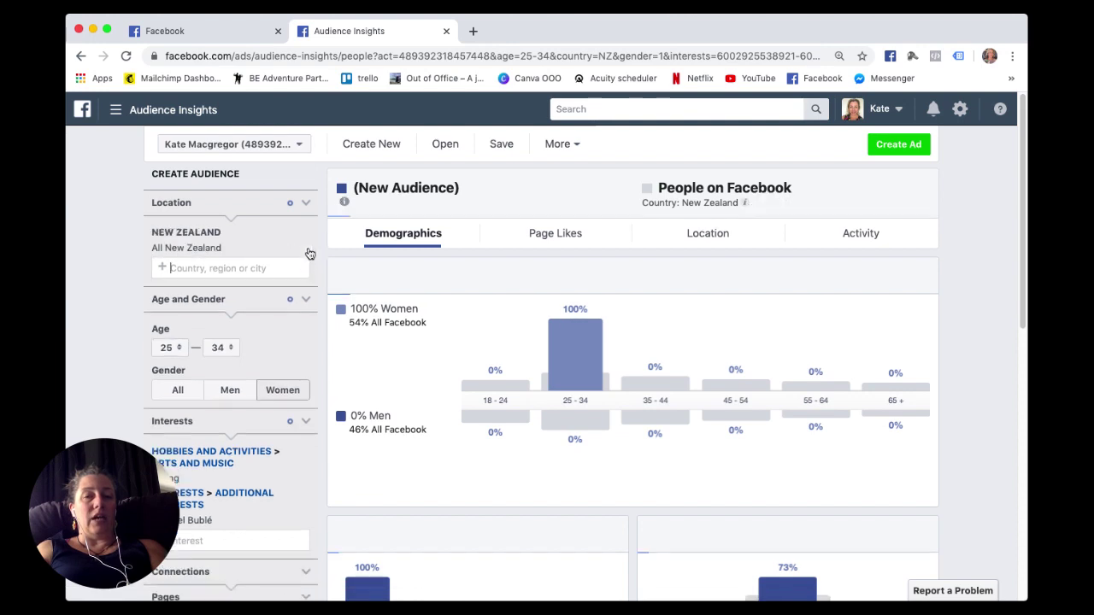
click(306, 248)
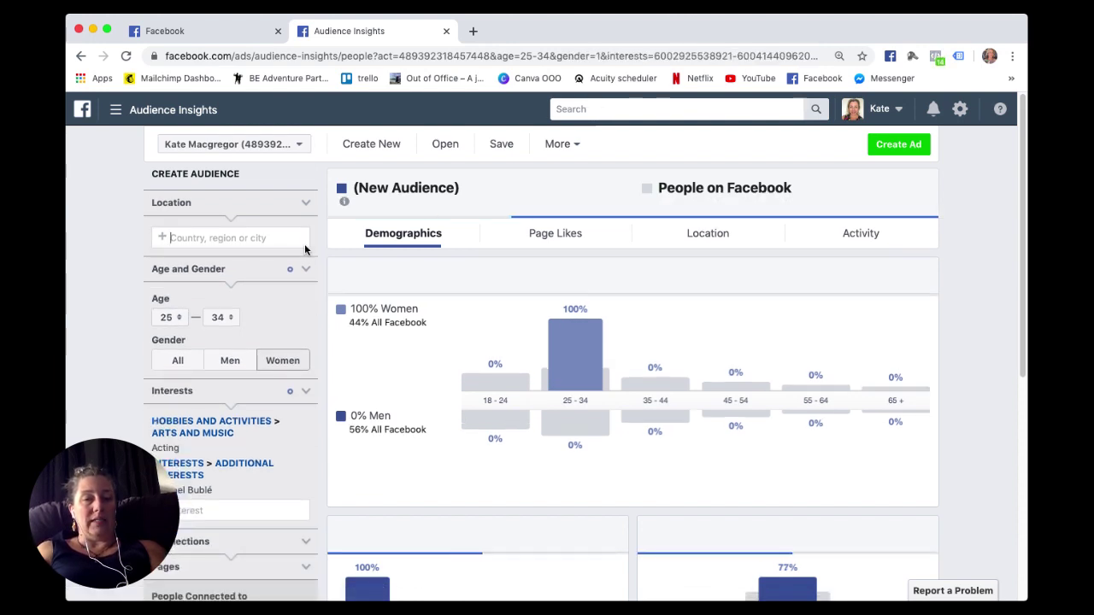
click(305, 425)
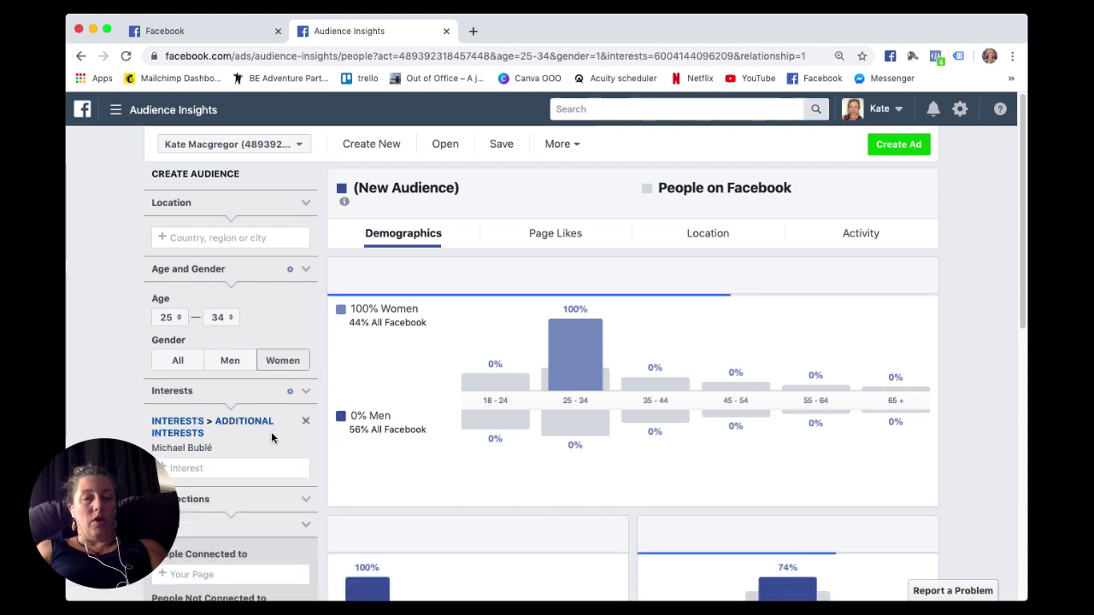
click(306, 425)
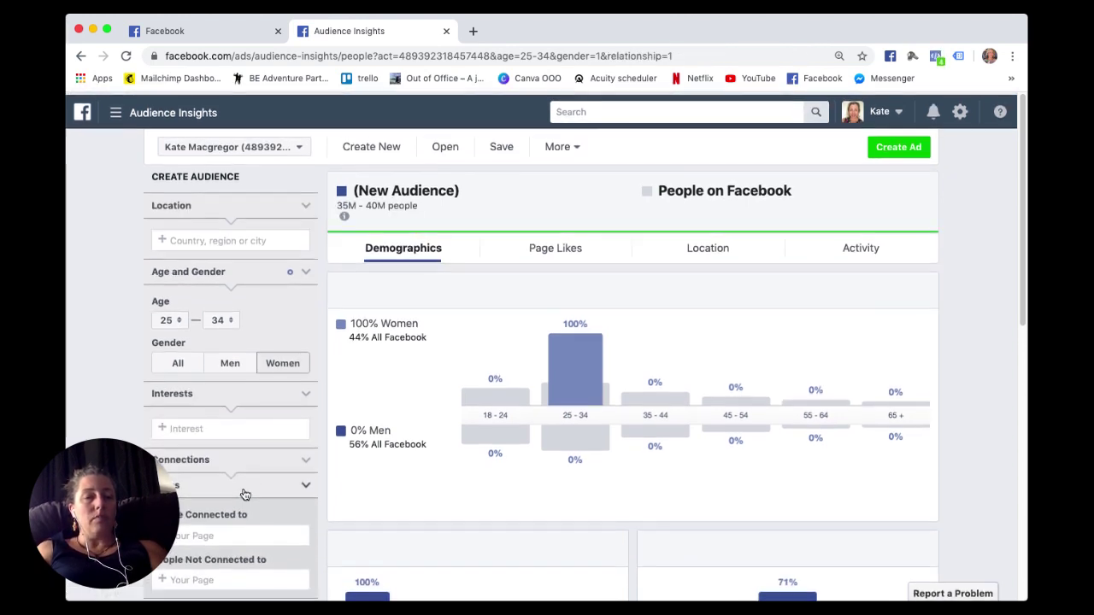
Step: Remove the Single relationship status from the audience filters
scroll(244, 494, down, 3)
click(216, 496)
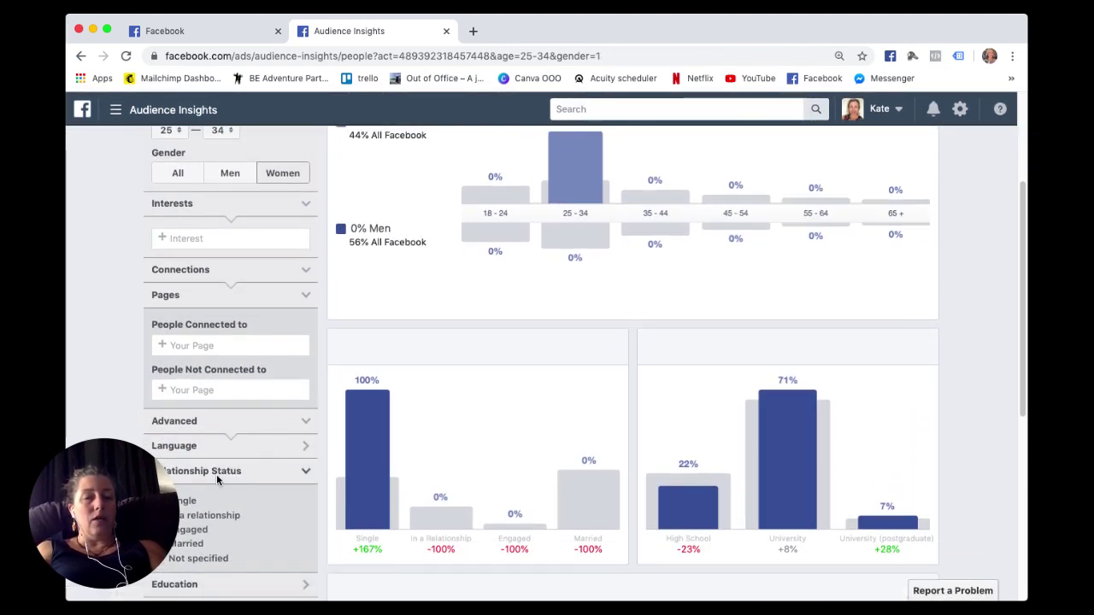
scroll(218, 478, down, 2)
scroll(217, 482, down, 6)
scroll(218, 482, up, 12)
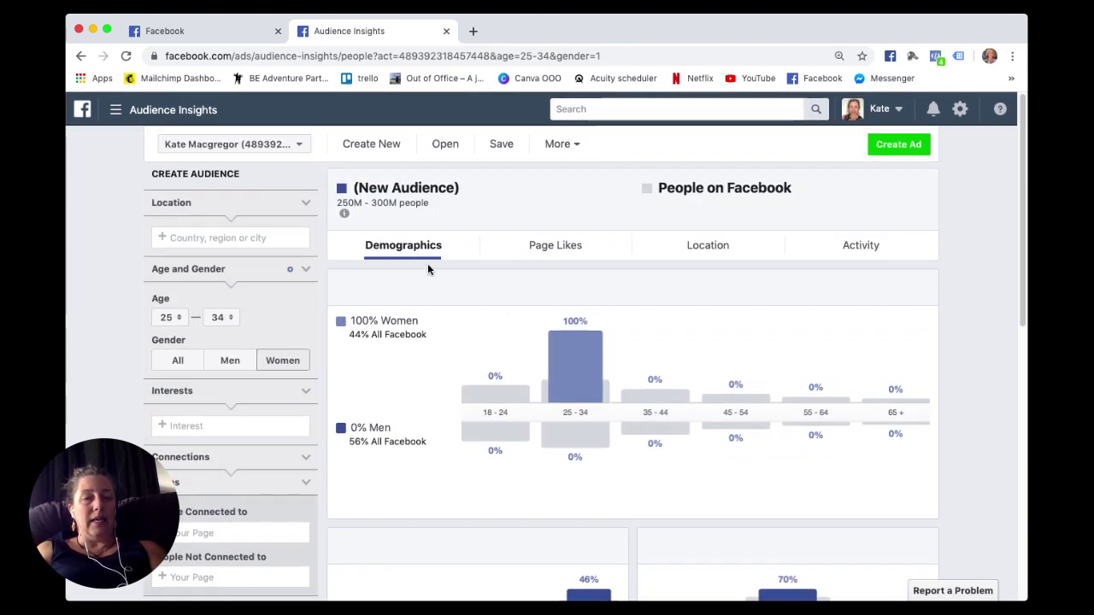
click(233, 322)
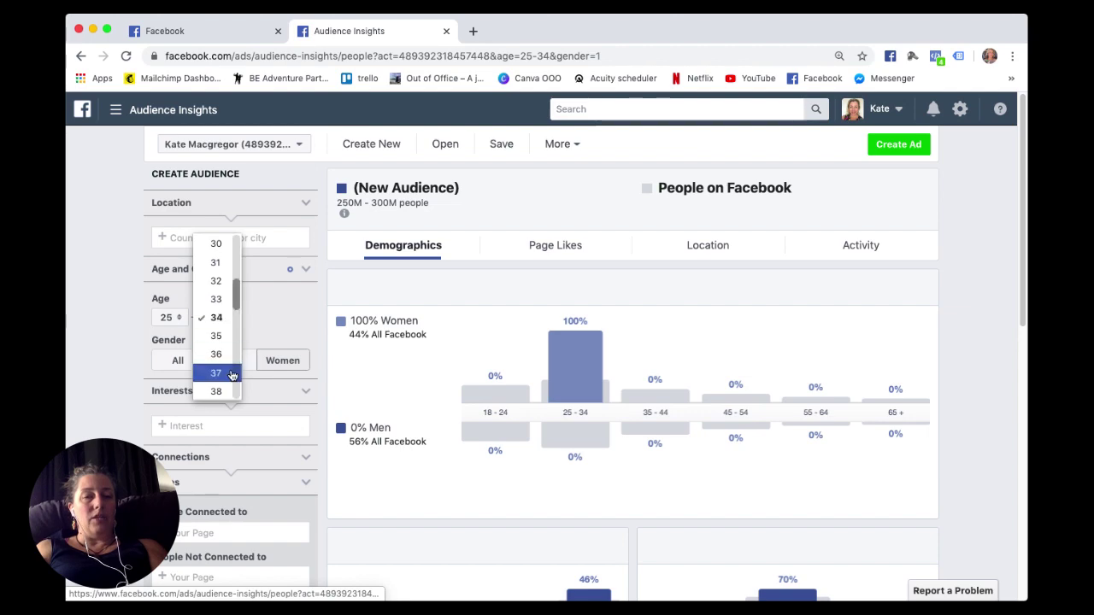
scroll(232, 373, up, 3)
scroll(232, 376, down, 5)
scroll(231, 374, down, 3)
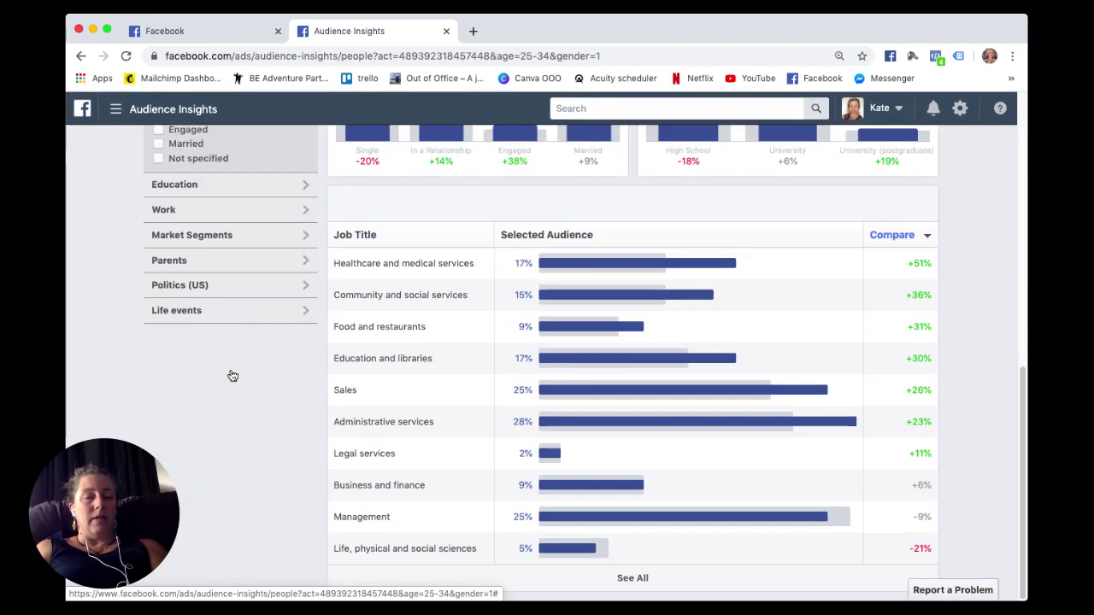
scroll(232, 373, up, 7)
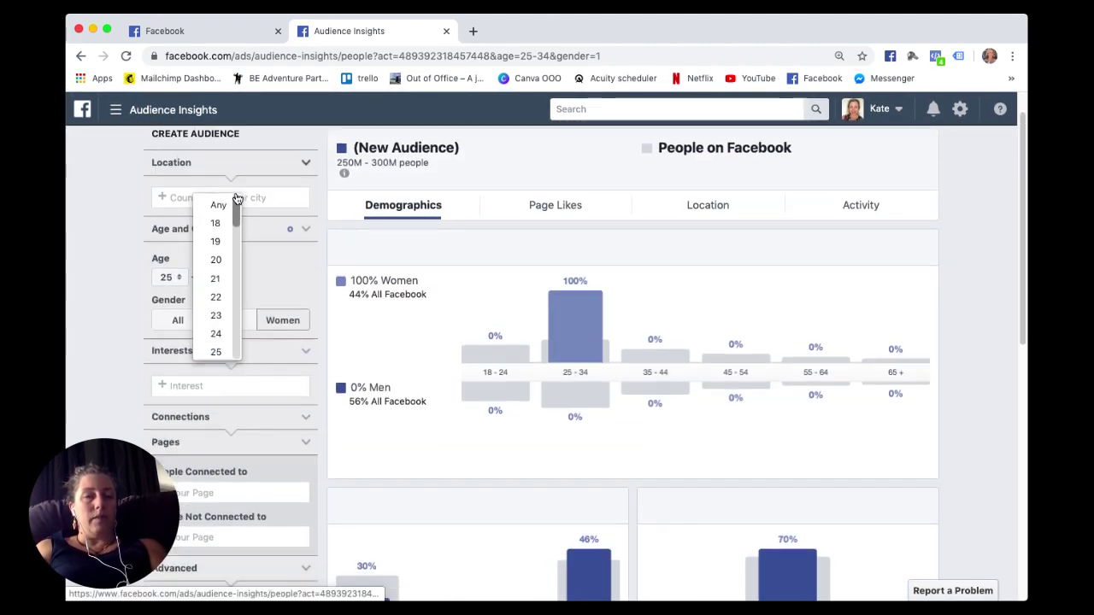
scroll(235, 197, down, 3)
scroll(235, 192, up, 4)
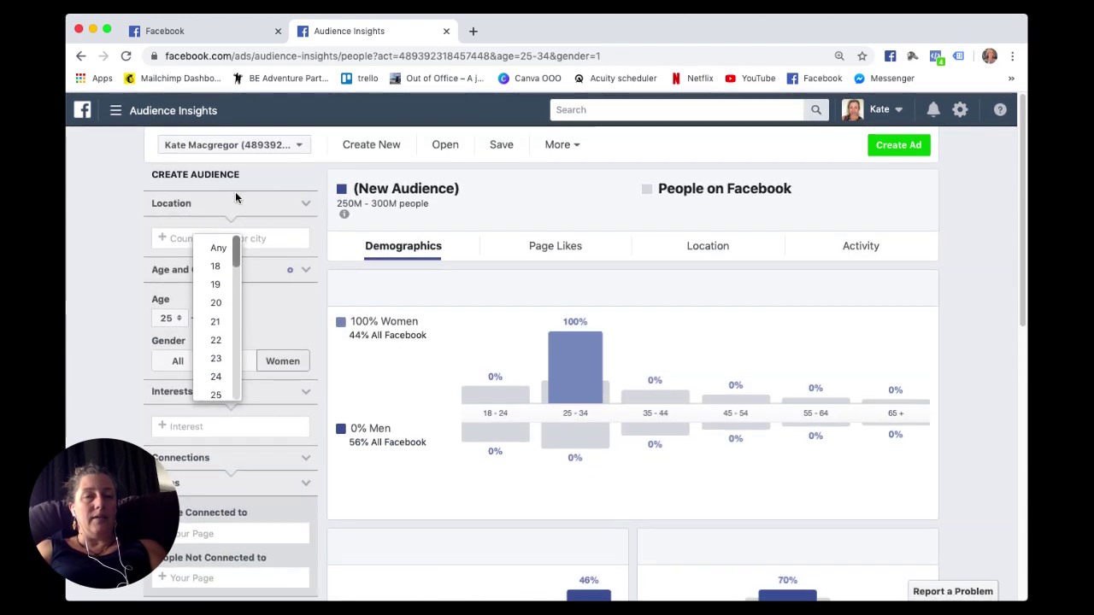
drag(236, 256, 239, 397)
click(236, 396)
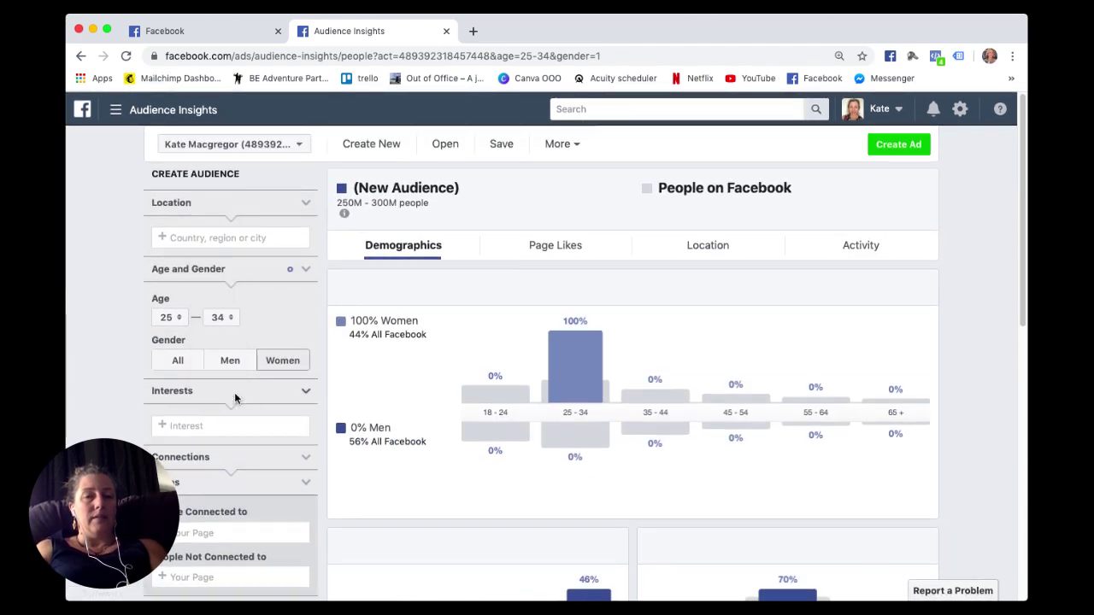
click(238, 319)
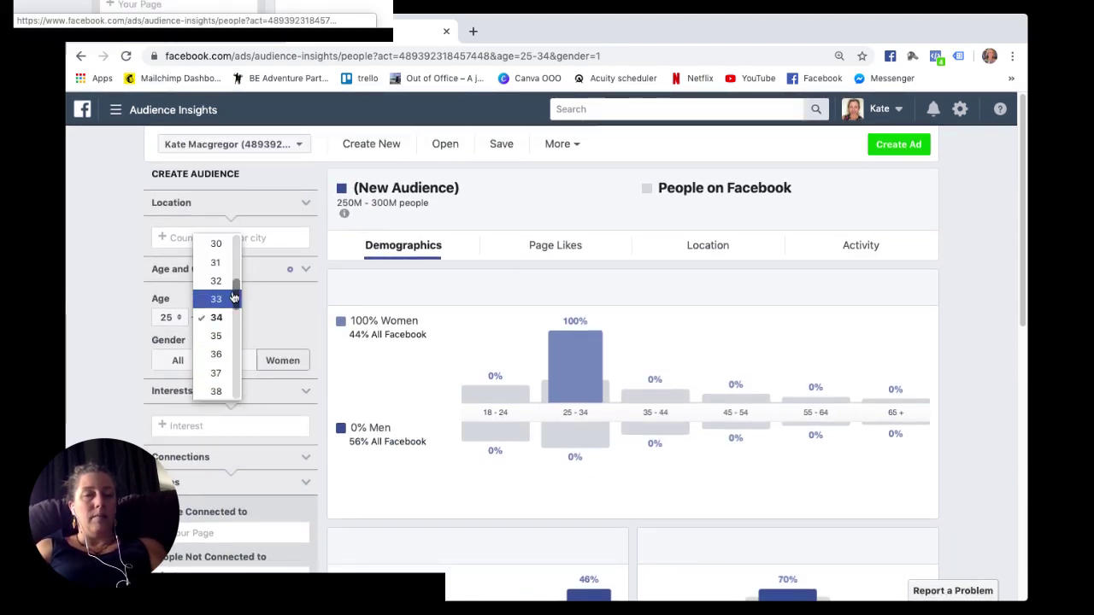
scroll(238, 342, down, 6)
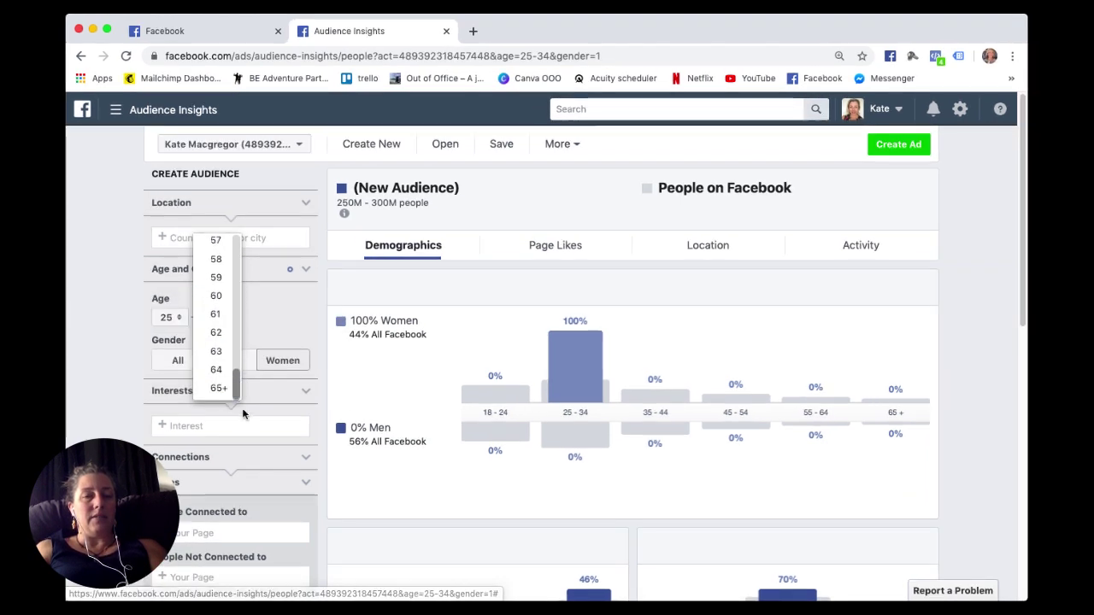
click(227, 390)
Step: Widen the audience's age range to 18 through 65+
click(225, 317)
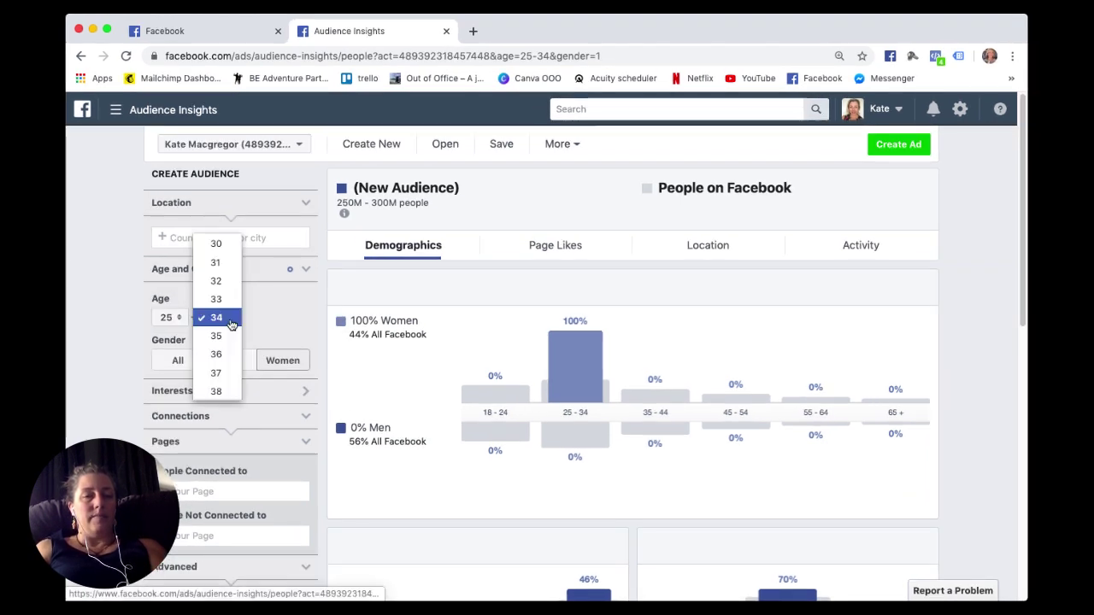
scroll(221, 381, up, 2)
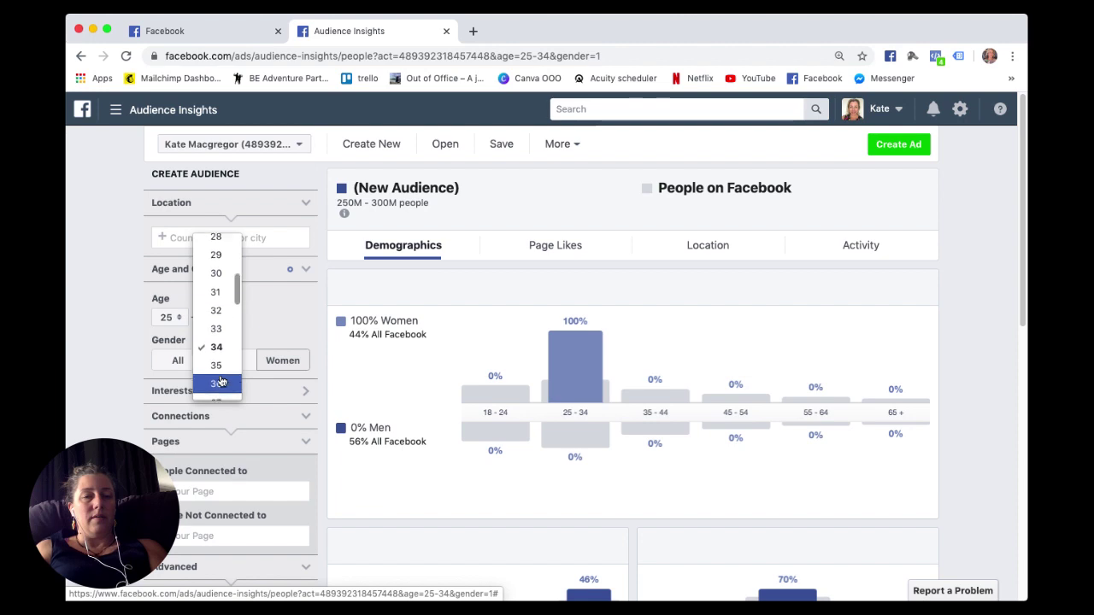
scroll(221, 382, down, 10)
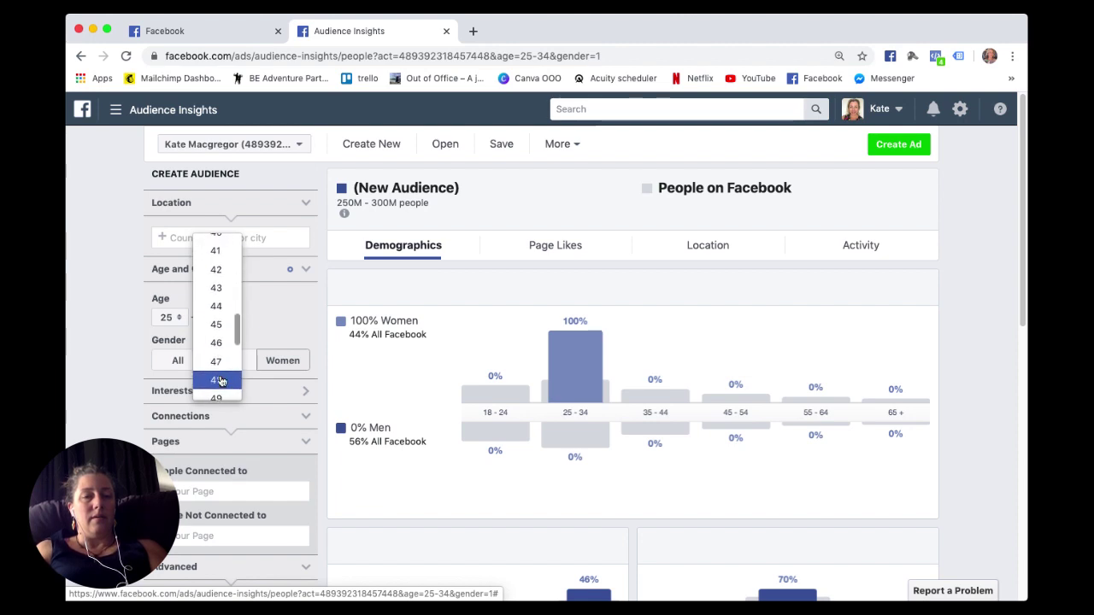
scroll(221, 381, down, 3)
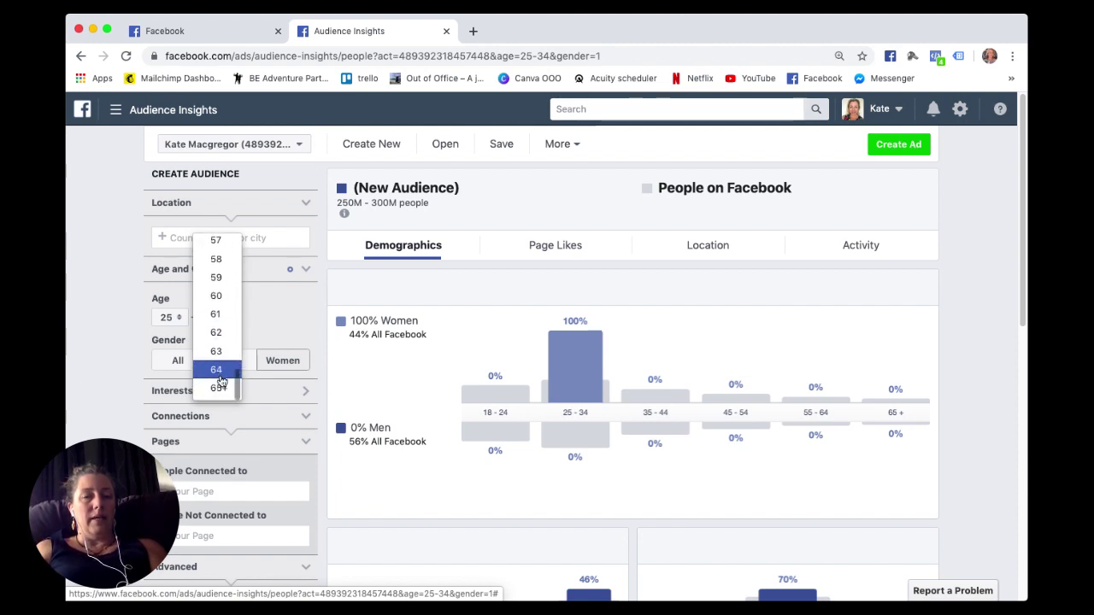
click(219, 388)
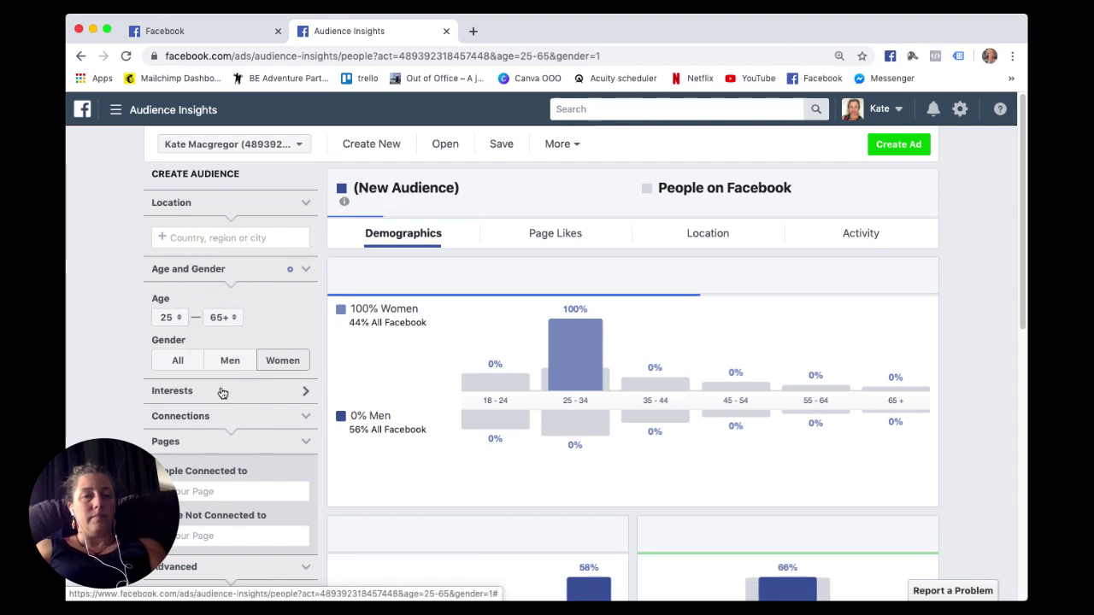
click(179, 323)
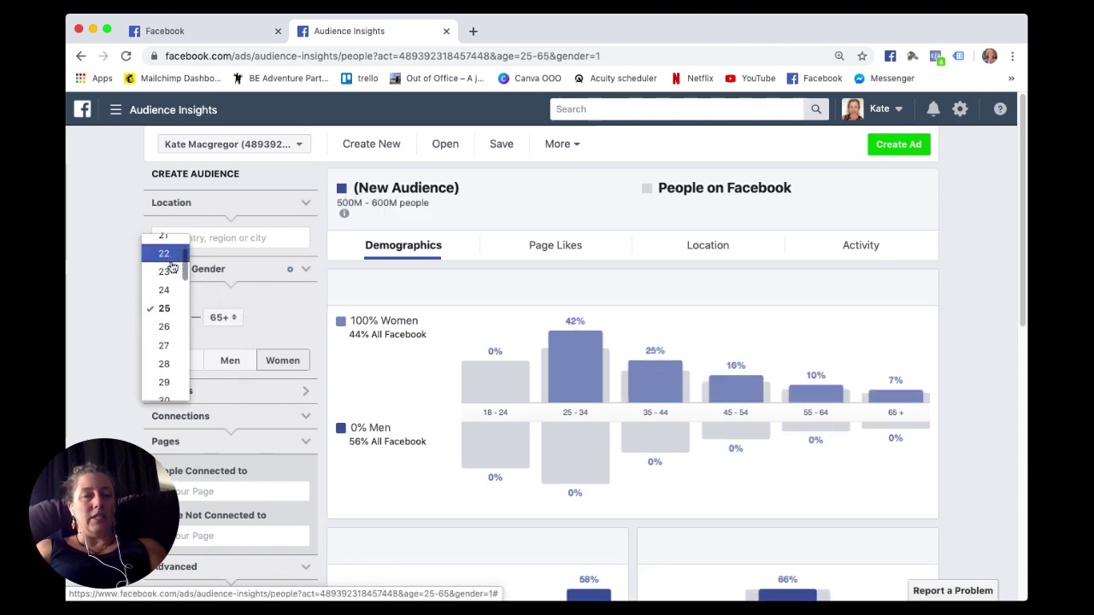
scroll(171, 268, down, 3)
scroll(170, 260, up, 3)
click(167, 248)
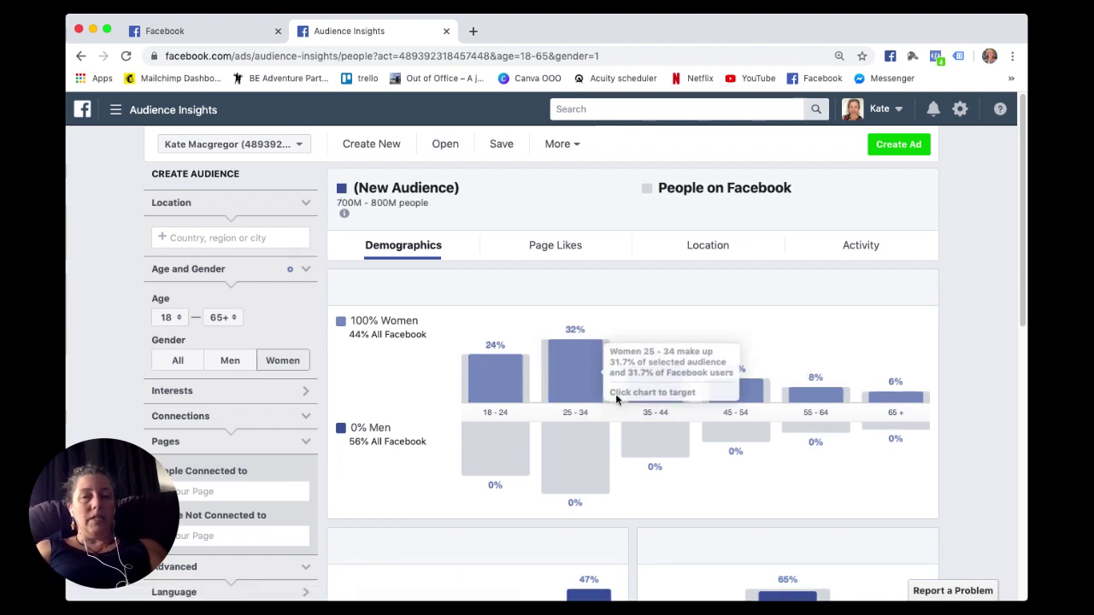
Step: Set the audience's gender to All
scroll(359, 316, up, 1)
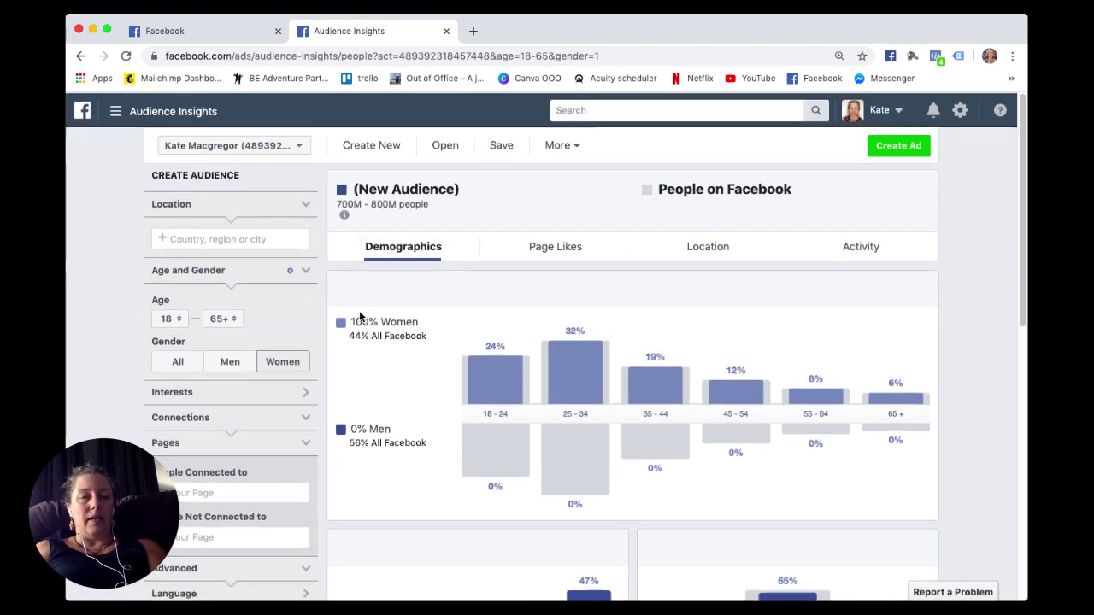
scroll(291, 316, down, 1)
click(180, 362)
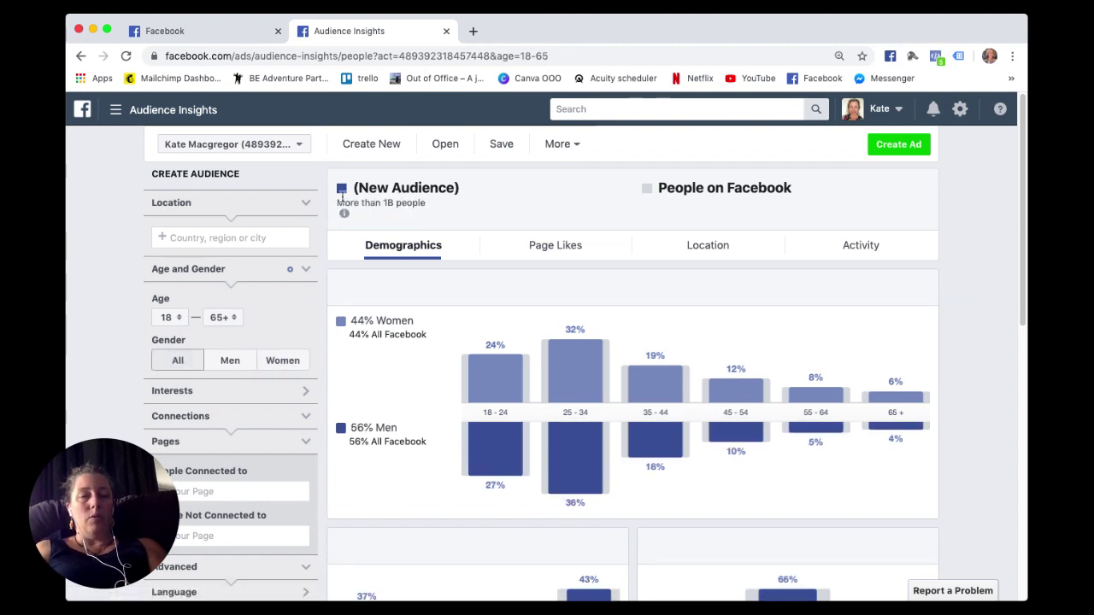
Step: Search the locations for vancou and add Vancouver, British Columbia, Canada to the audience
mouse_move(343, 213)
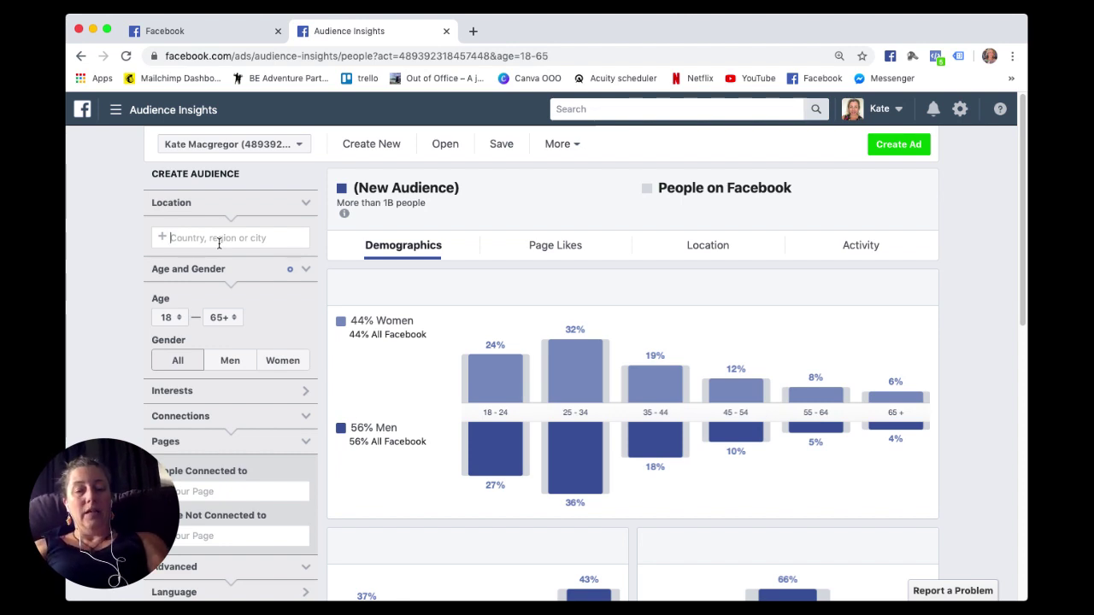
text(vancou)
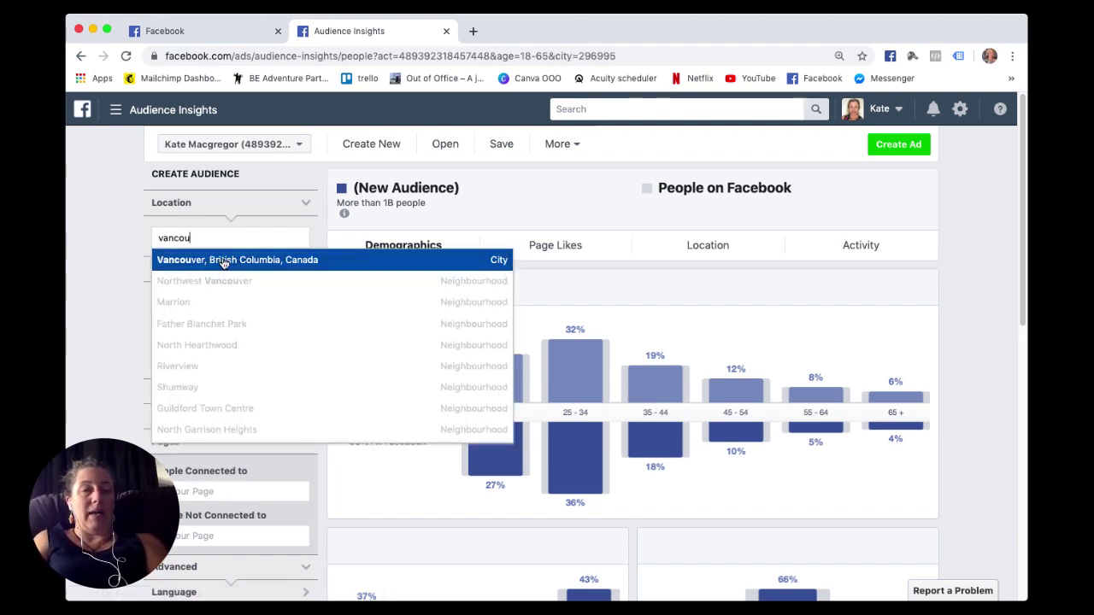
click(223, 261)
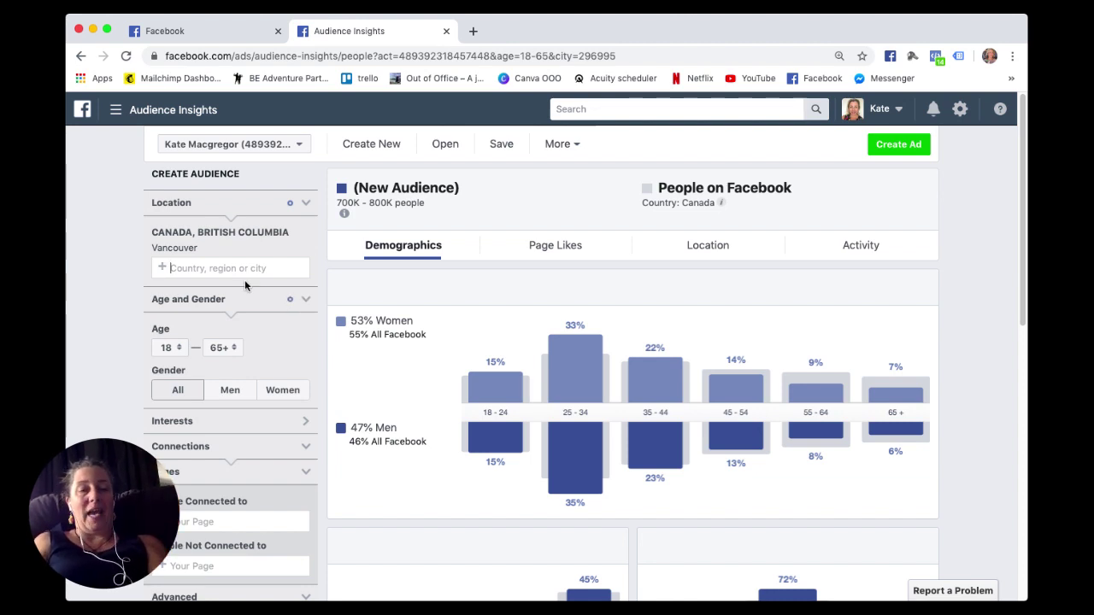
Step: Narrow the Vancouver audience to ages 25 to 34
click(180, 352)
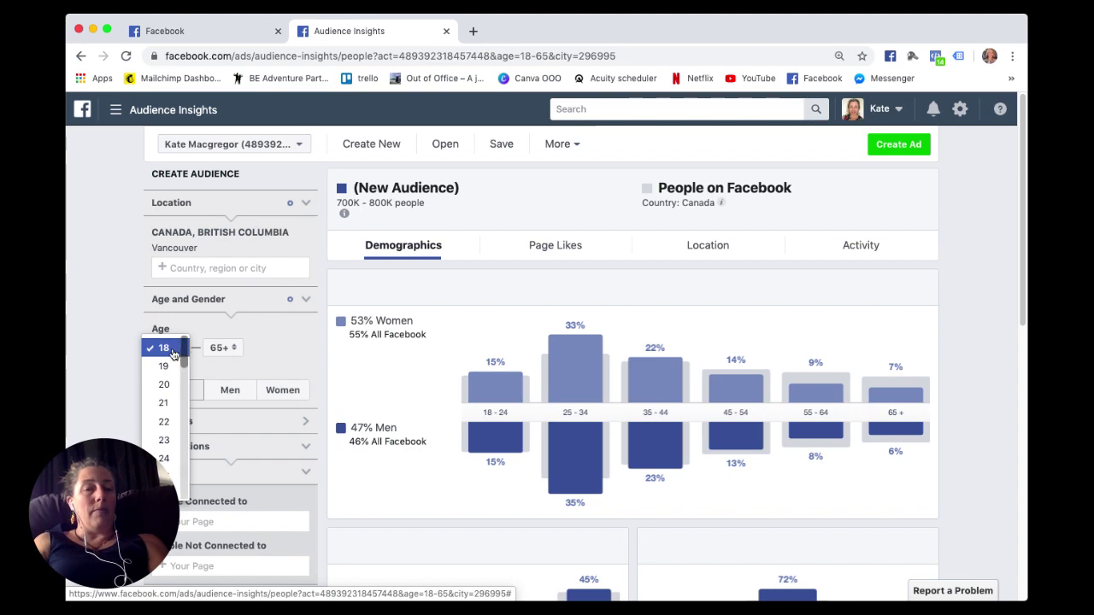
click(180, 351)
click(228, 348)
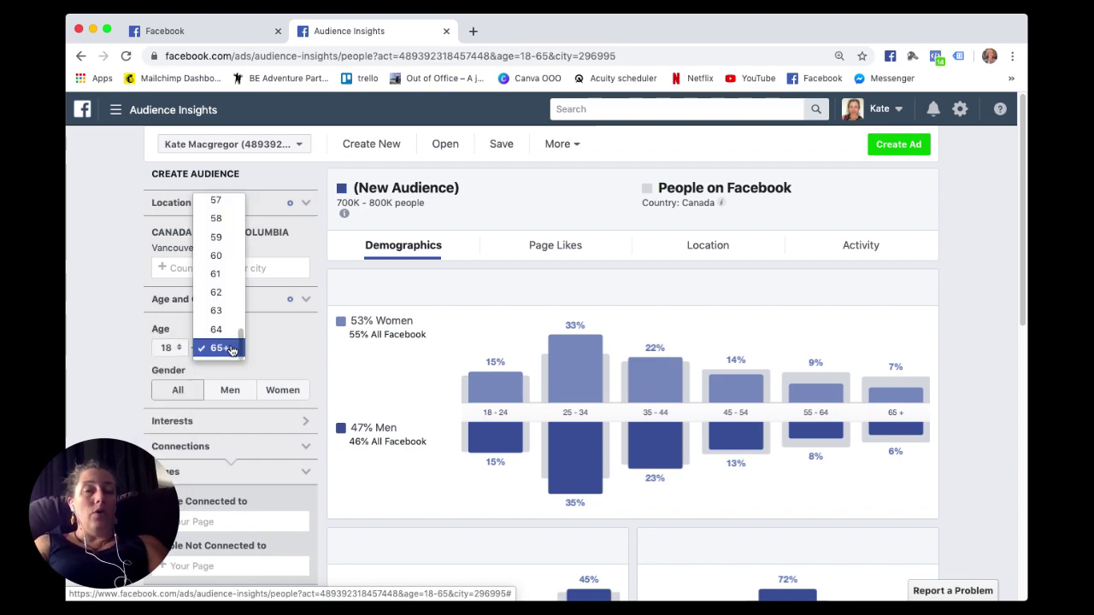
scroll(218, 285, down, 5)
scroll(224, 286, up, 5)
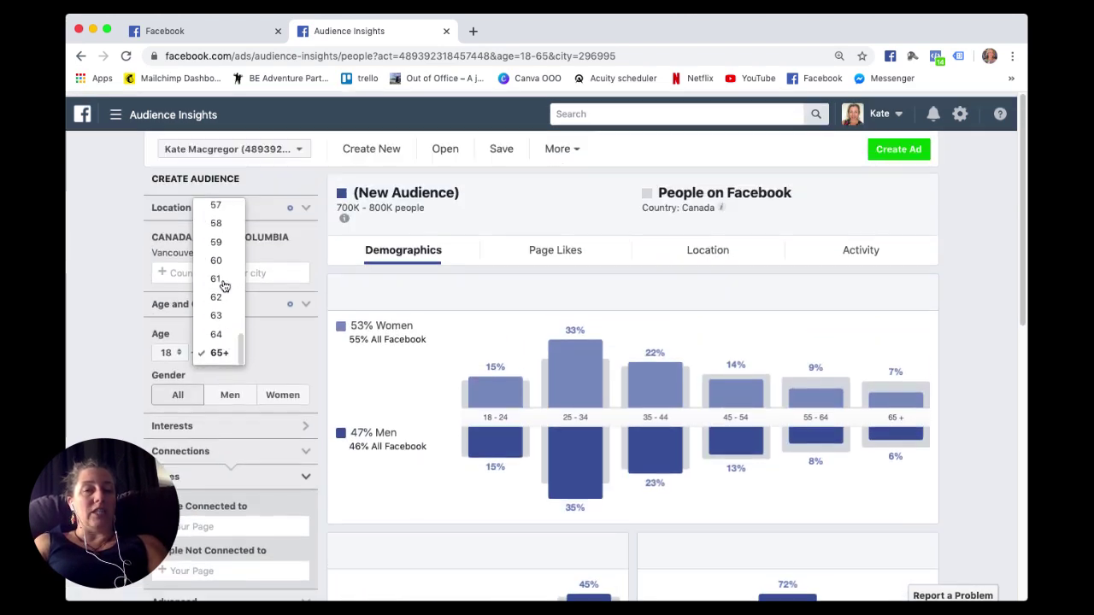
scroll(224, 285, up, 8)
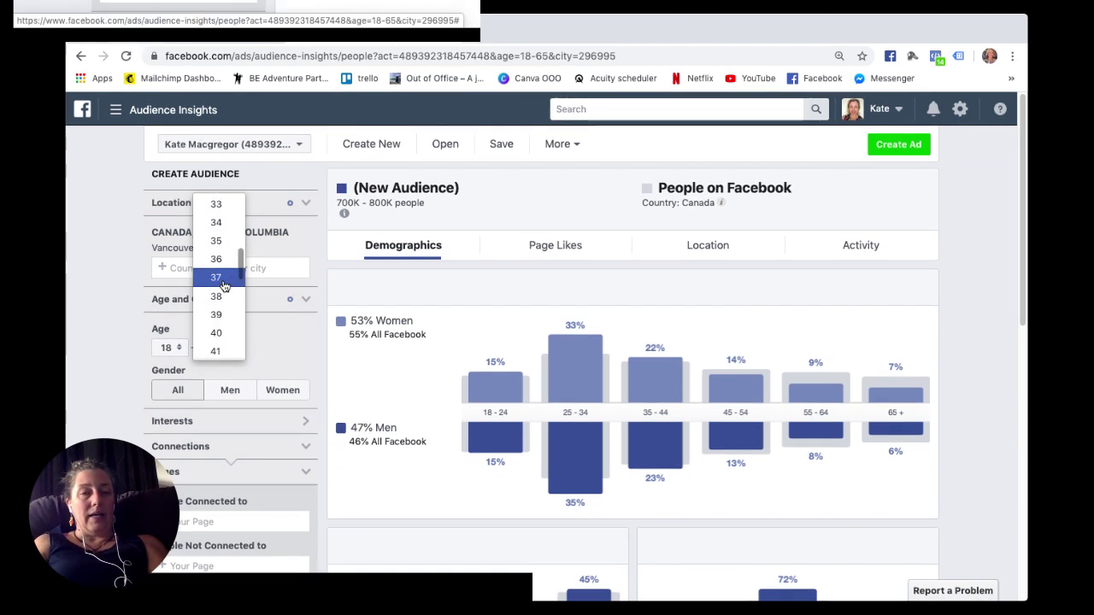
scroll(224, 285, up, 4)
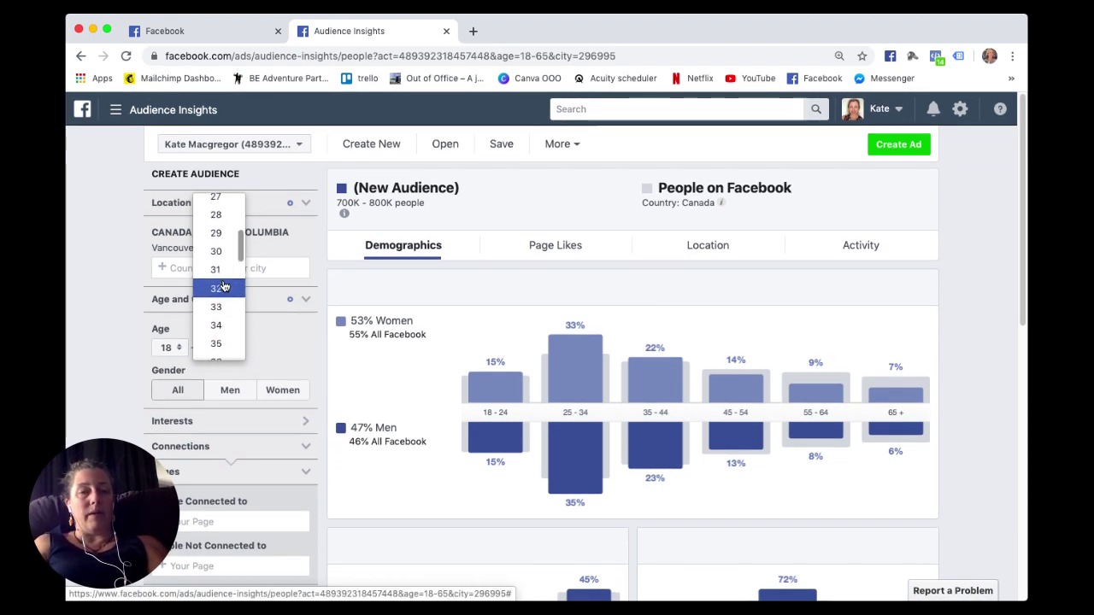
scroll(224, 285, up, 2)
scroll(224, 285, down, 3)
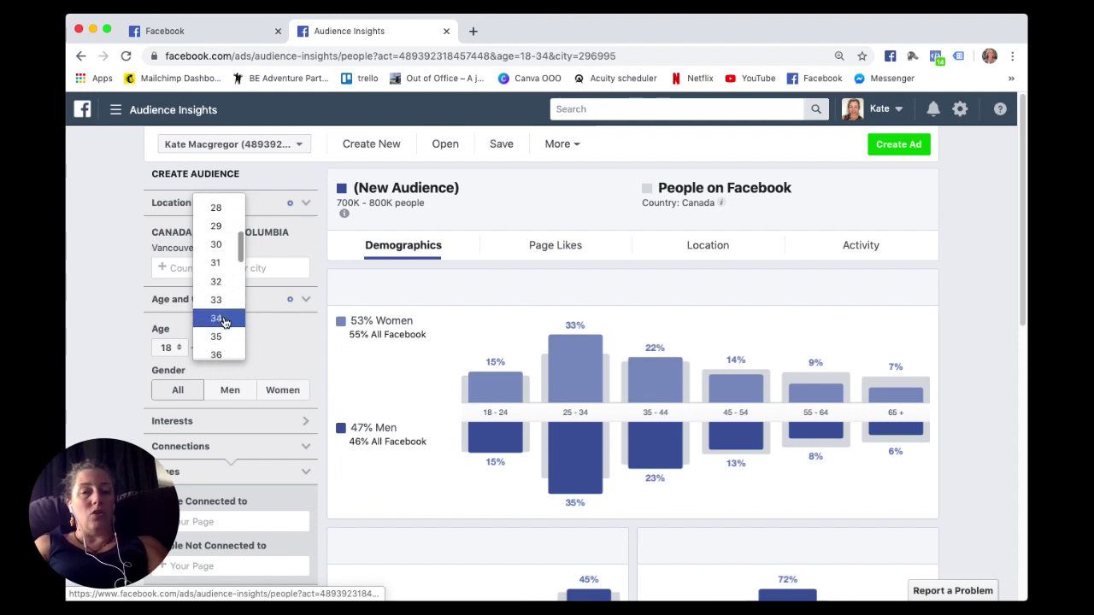
click(223, 318)
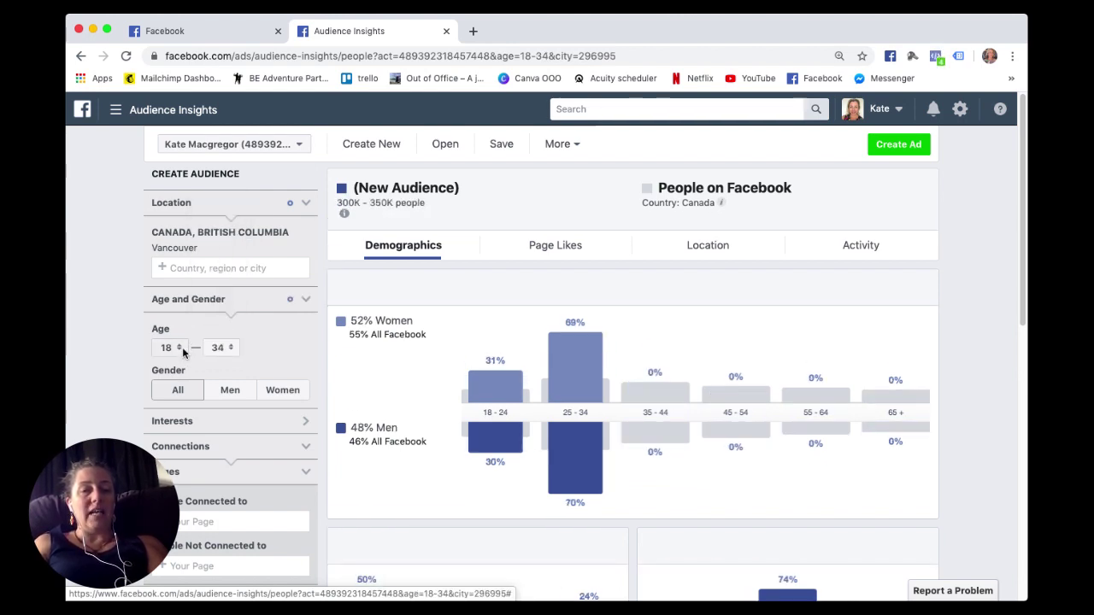
click(180, 350)
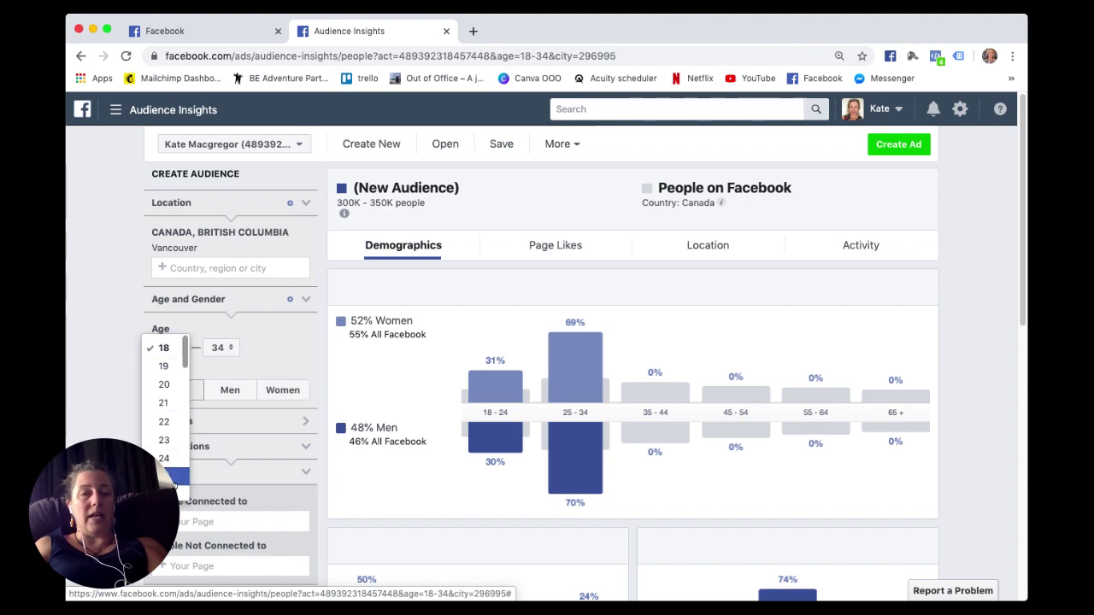
click(167, 477)
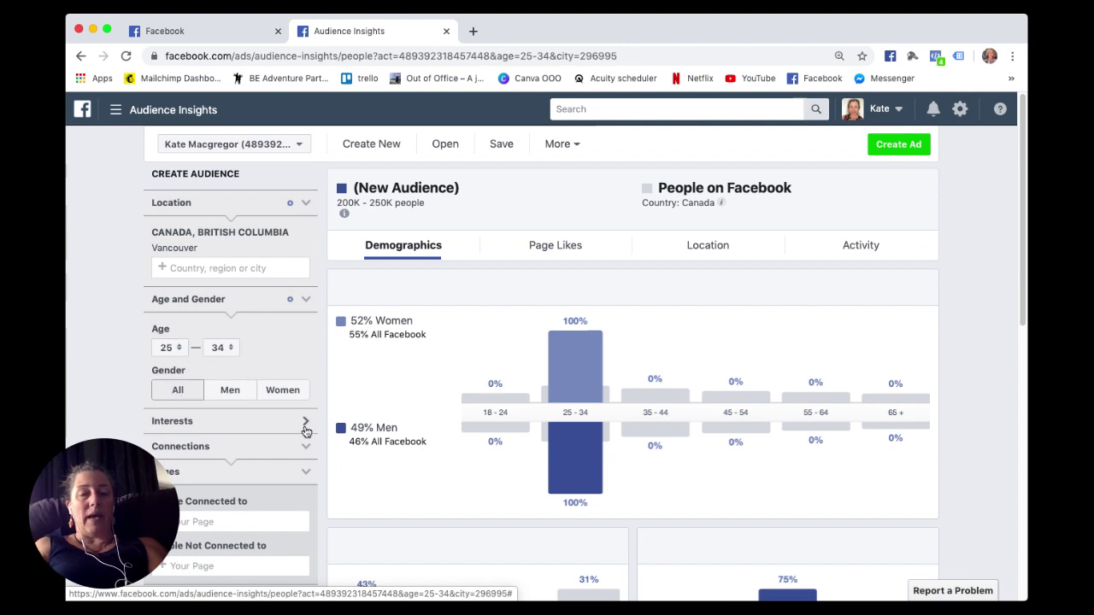
Step: Search the interests for home living and home decor, and add Home Decoration & Design to the Vancouver audience
scroll(324, 369, down, 2)
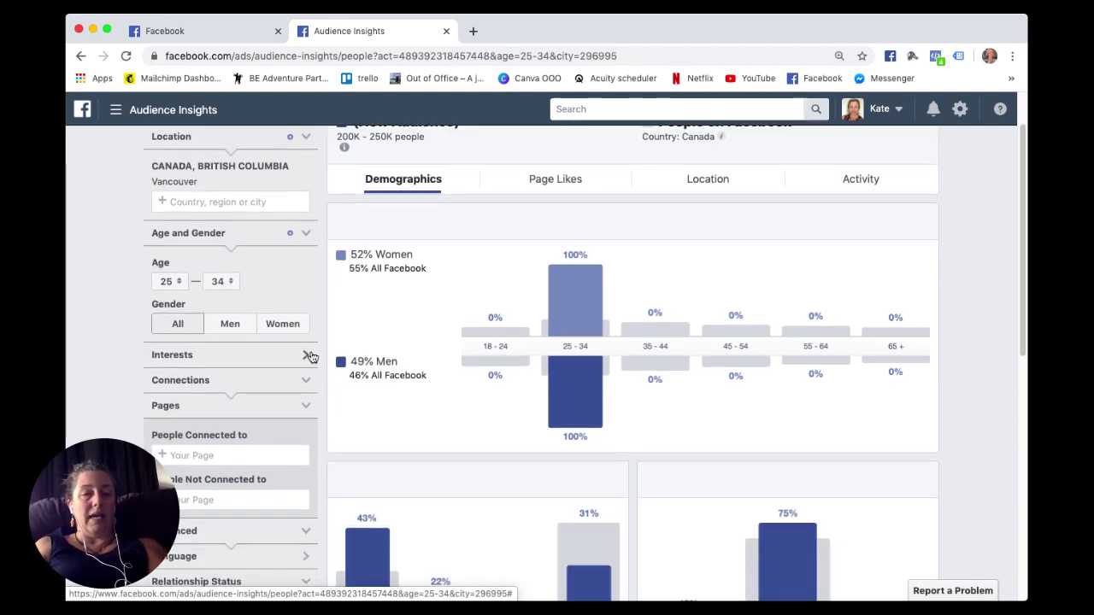
click(306, 357)
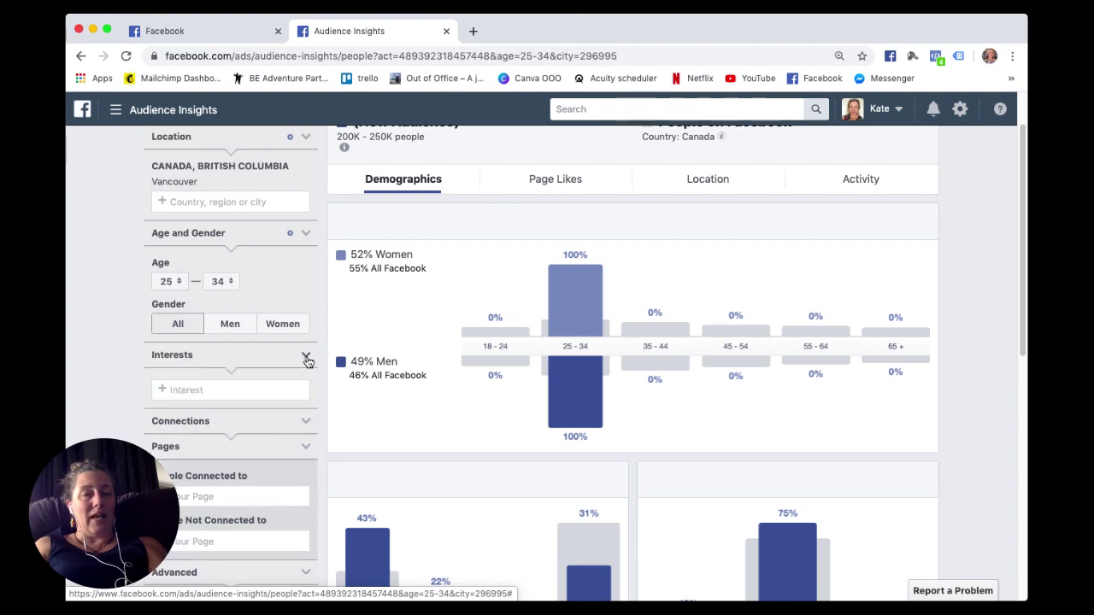
click(214, 390)
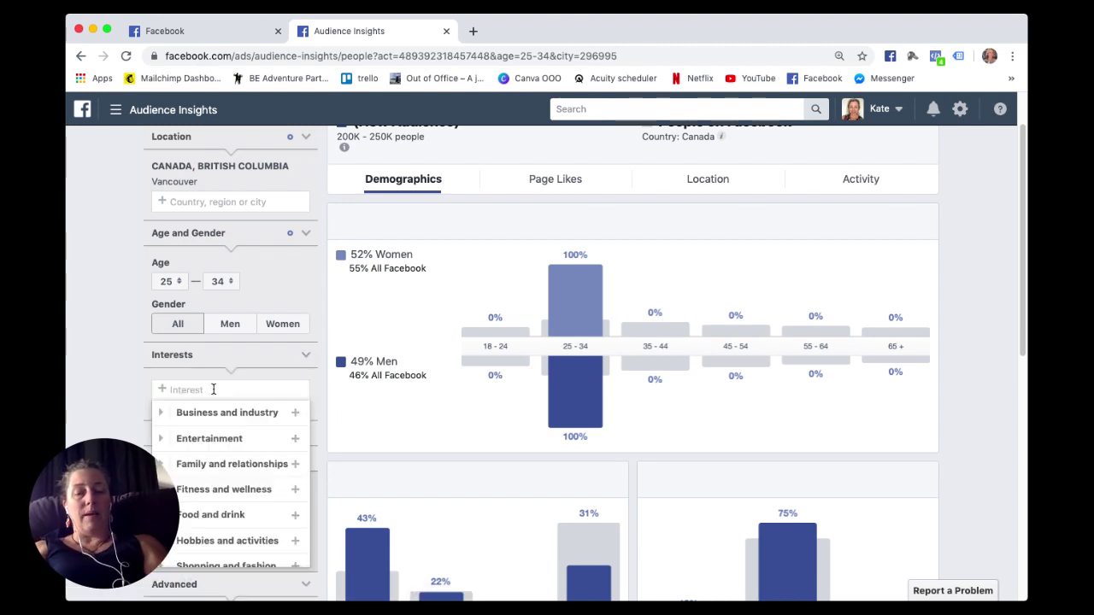
text(home)
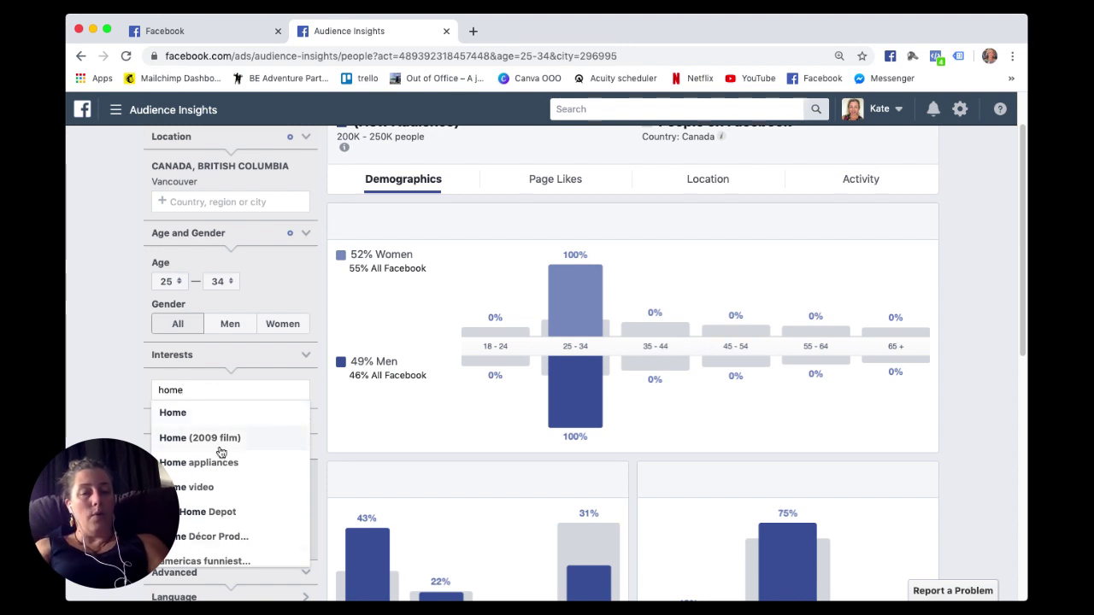
text(living)
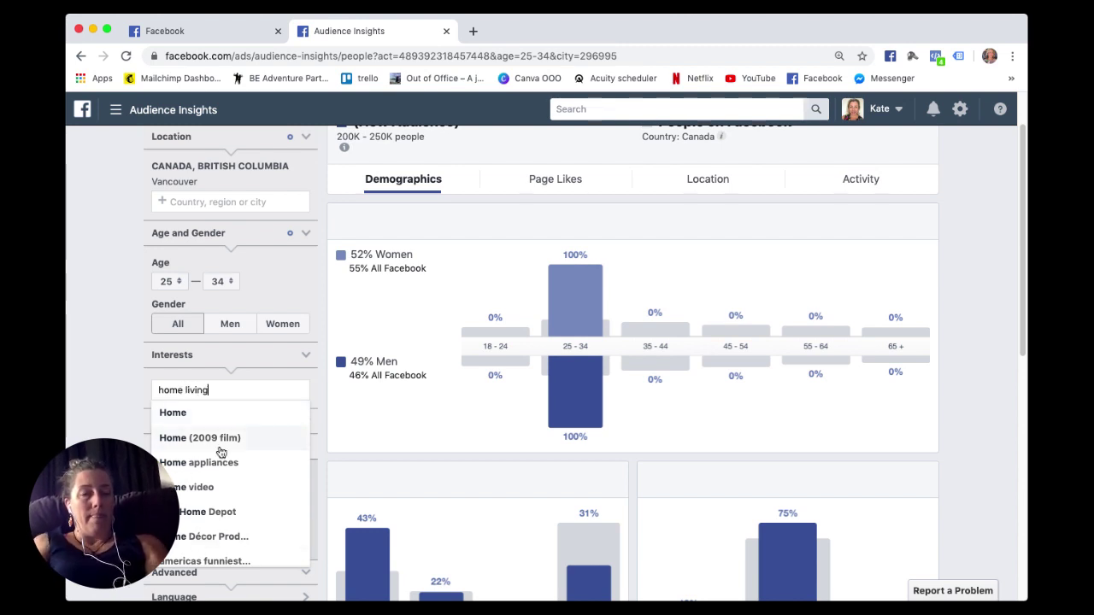
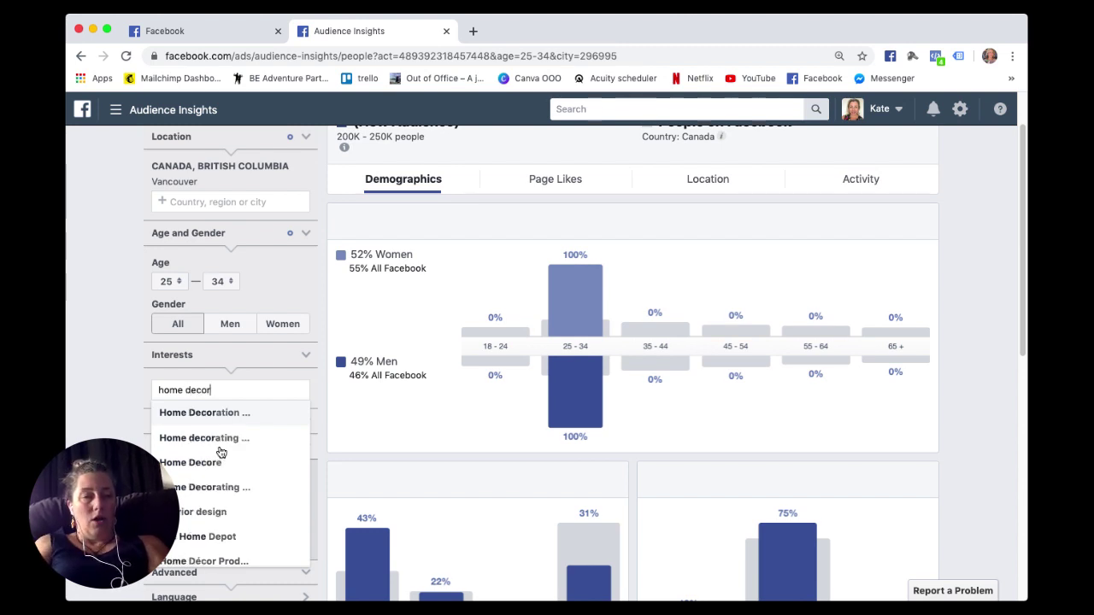
click(205, 413)
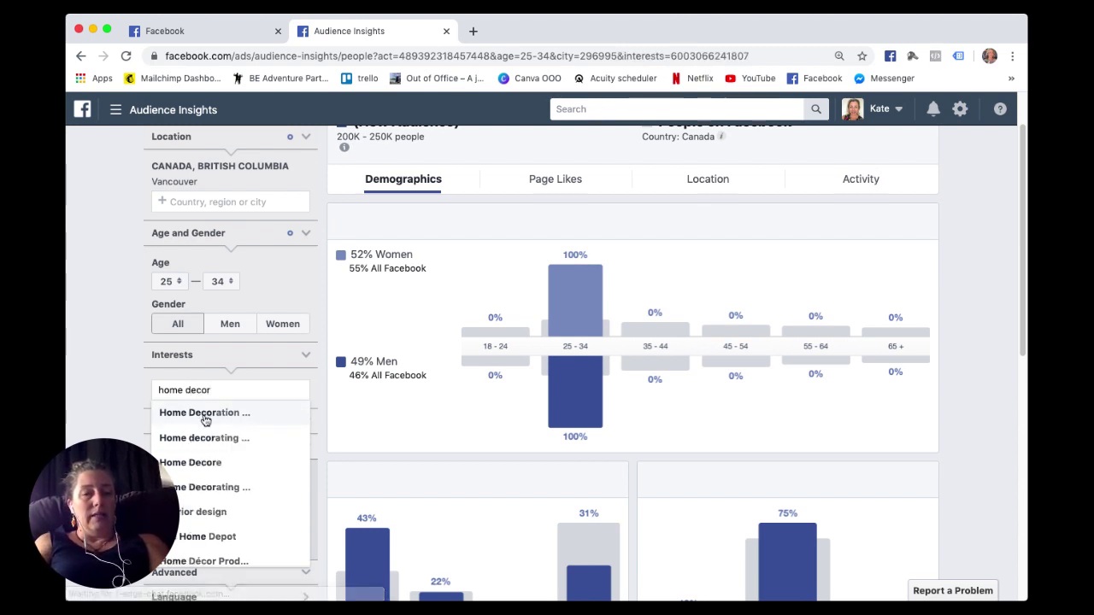
click(119, 429)
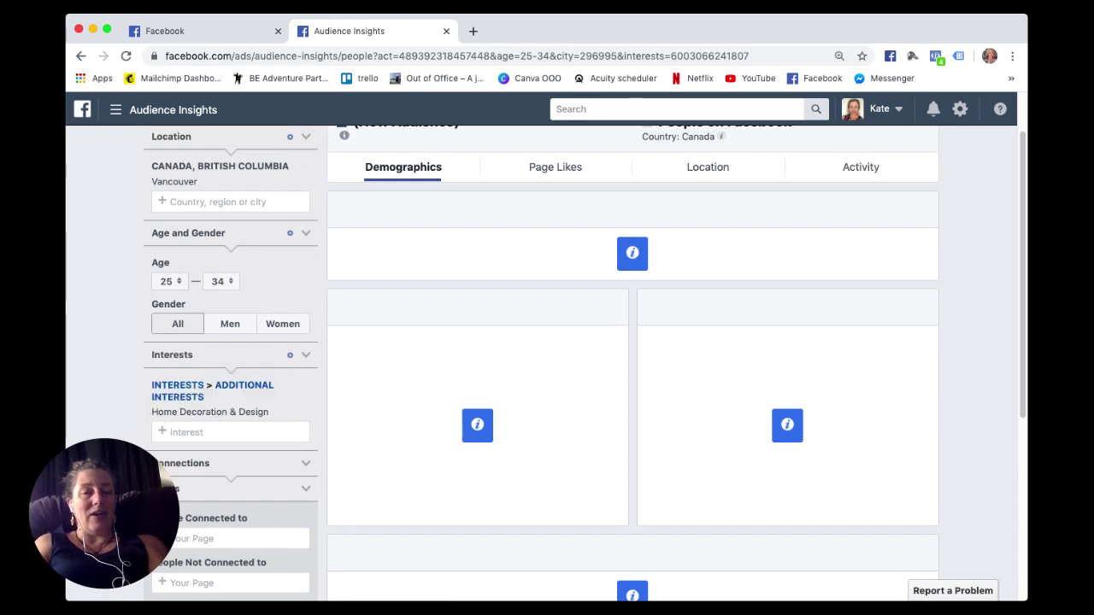
Step: Check the notice on the relationship chart and remove the Home Decoration & Design interest from the audience
scroll(225, 425, down, 2)
mouse_move(477, 374)
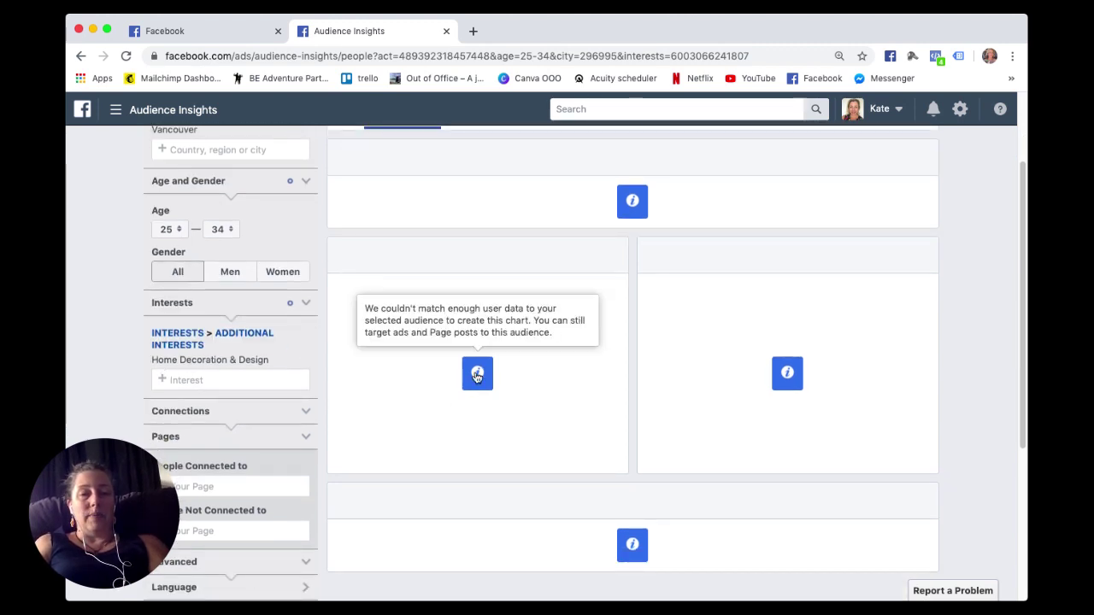
scroll(476, 376, up, 3)
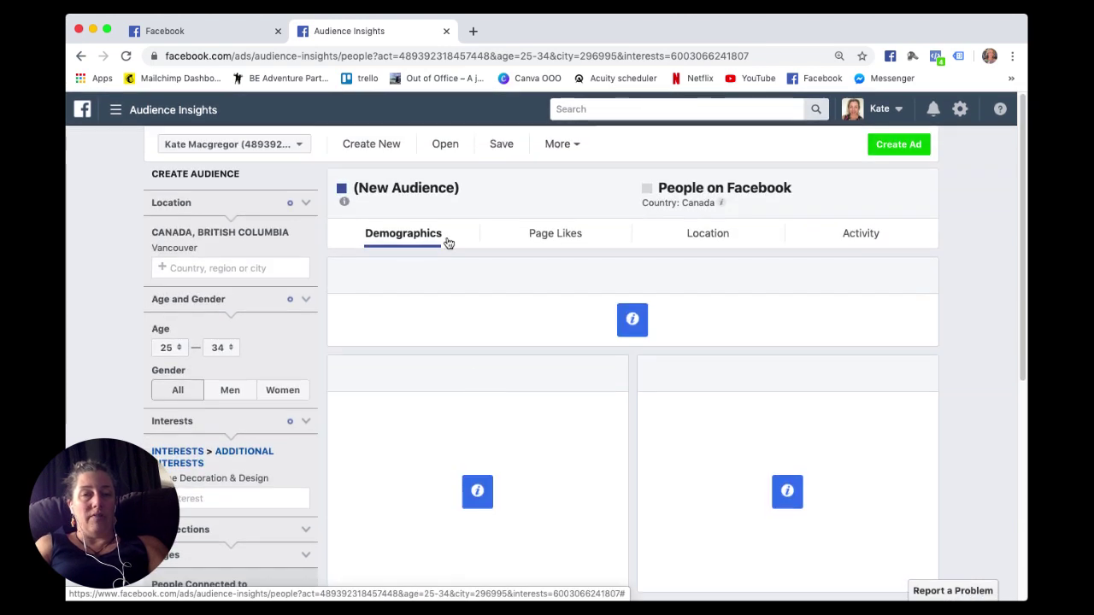
click(305, 481)
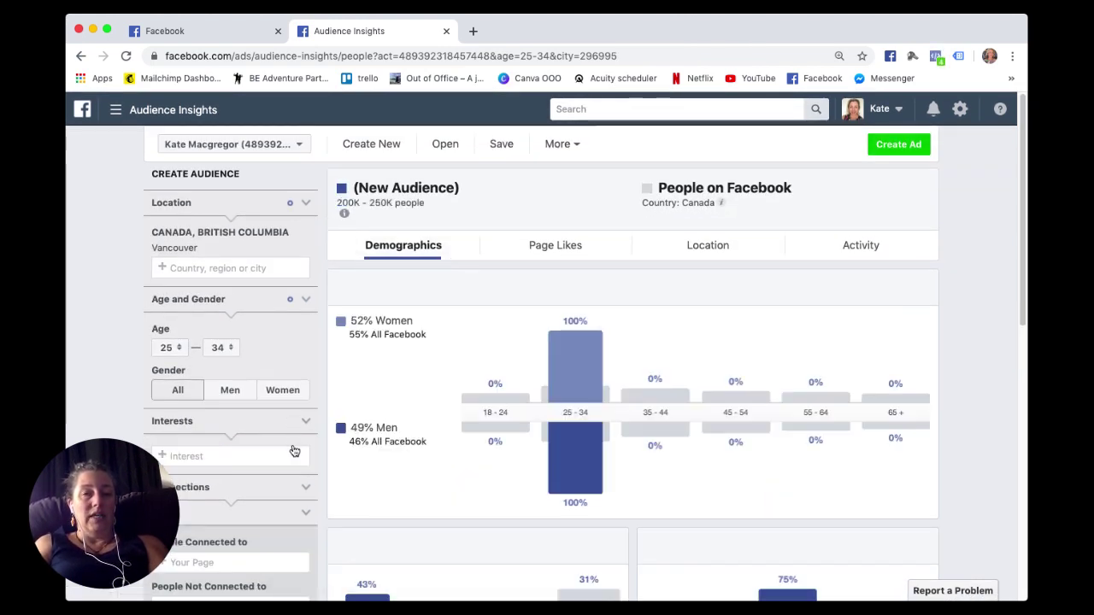
Step: Search the interests for deco and clear the search text
click(212, 456)
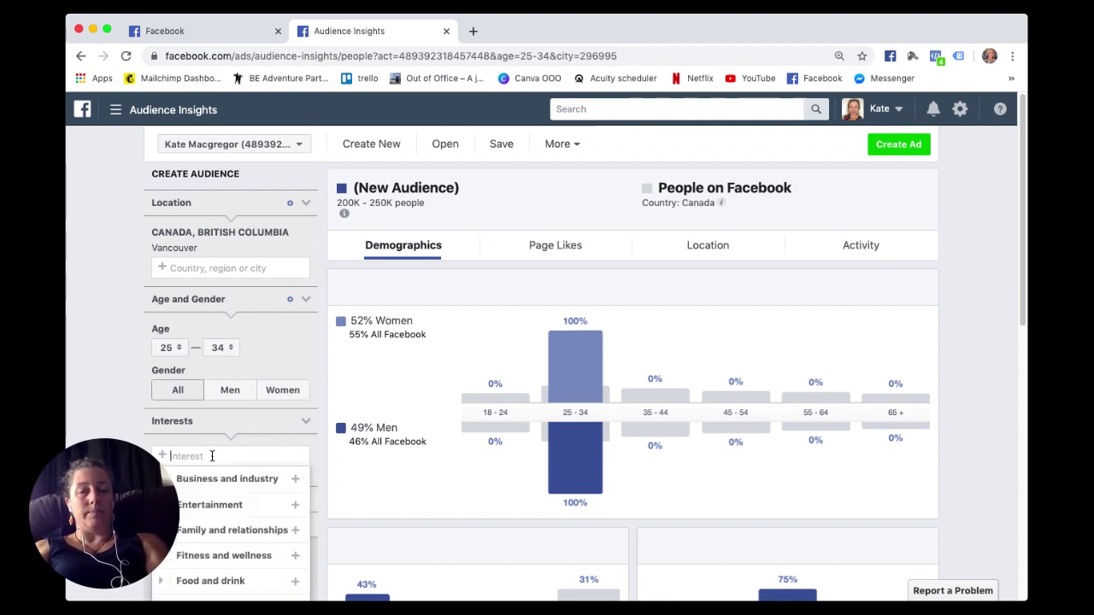
text(decora)
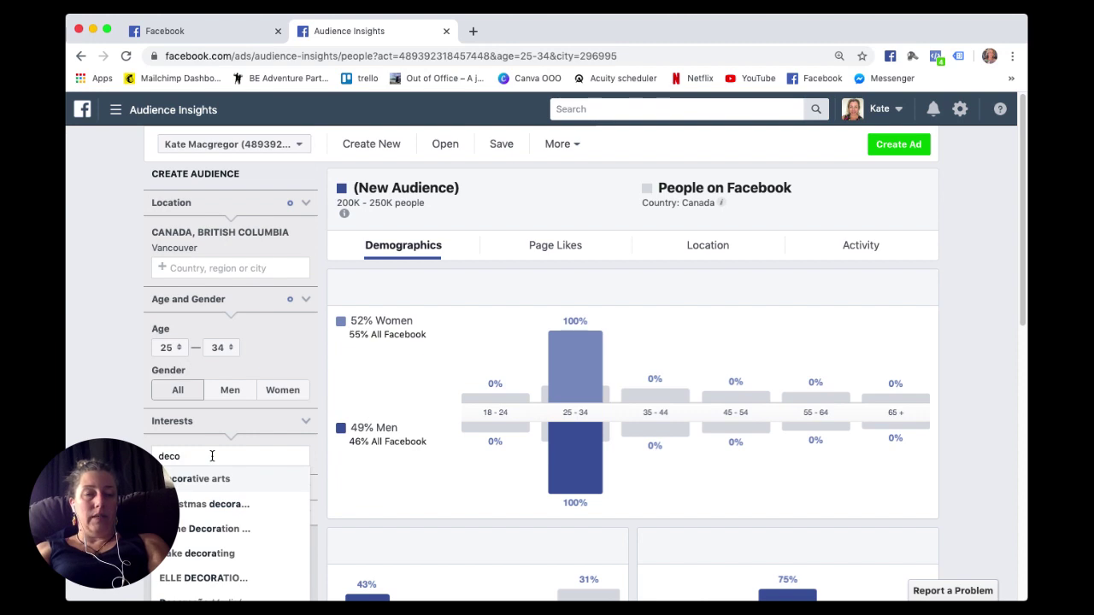
key(BackSpace)
key(BackSpace)
key(BackSpace)
key(BackSpace)
key(BackSpace)
key(BackSpace)
Step: Search the interests for candles, try Candlestick as an audience interest, and remove it again
text(canda)
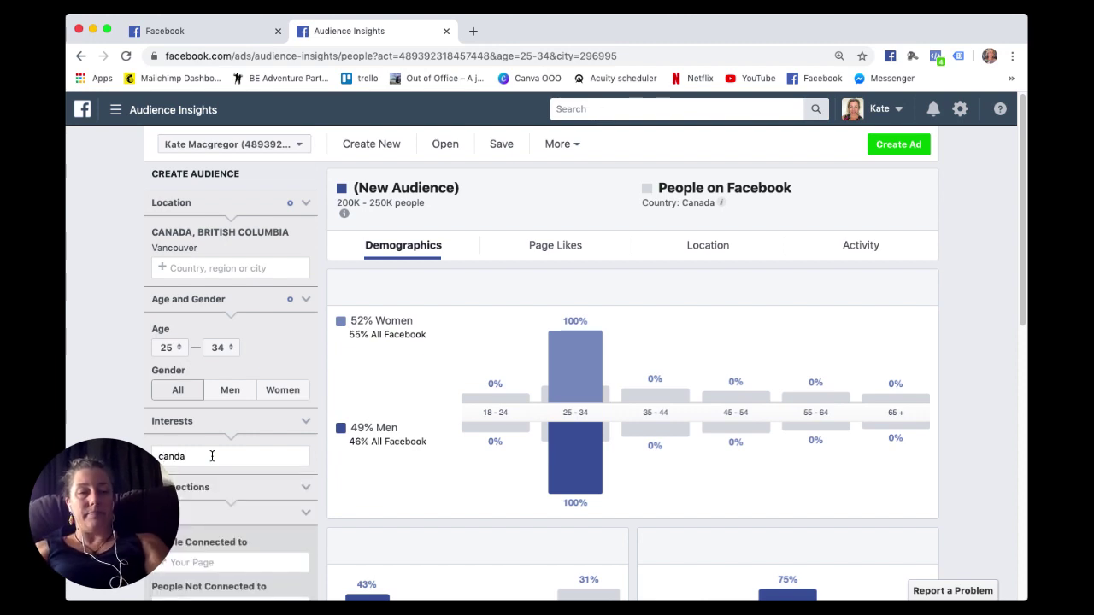
key(BackSpace)
text(les)
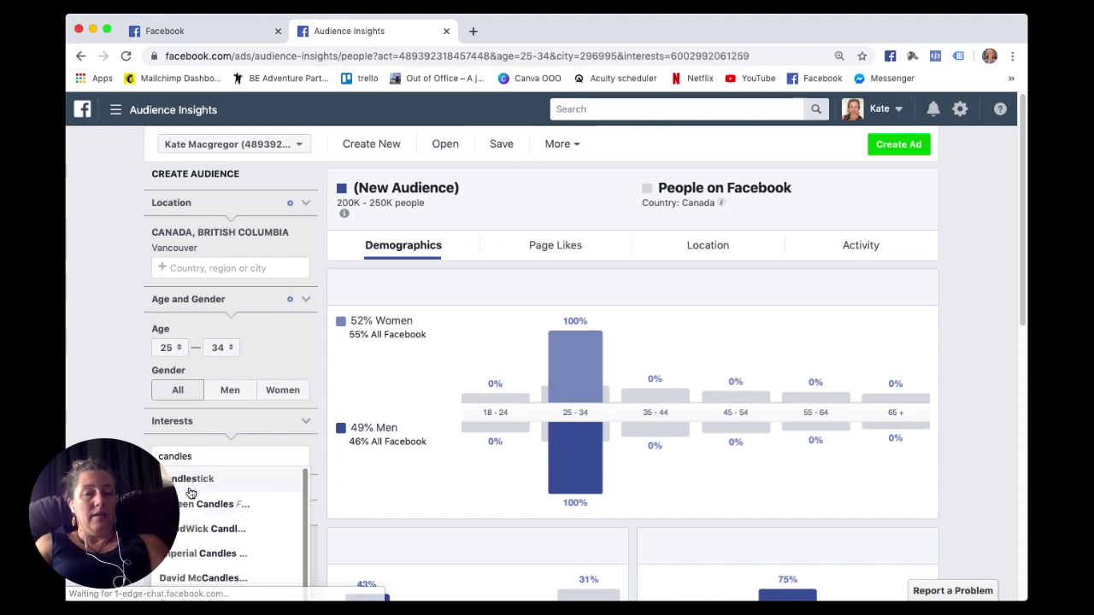
click(190, 493)
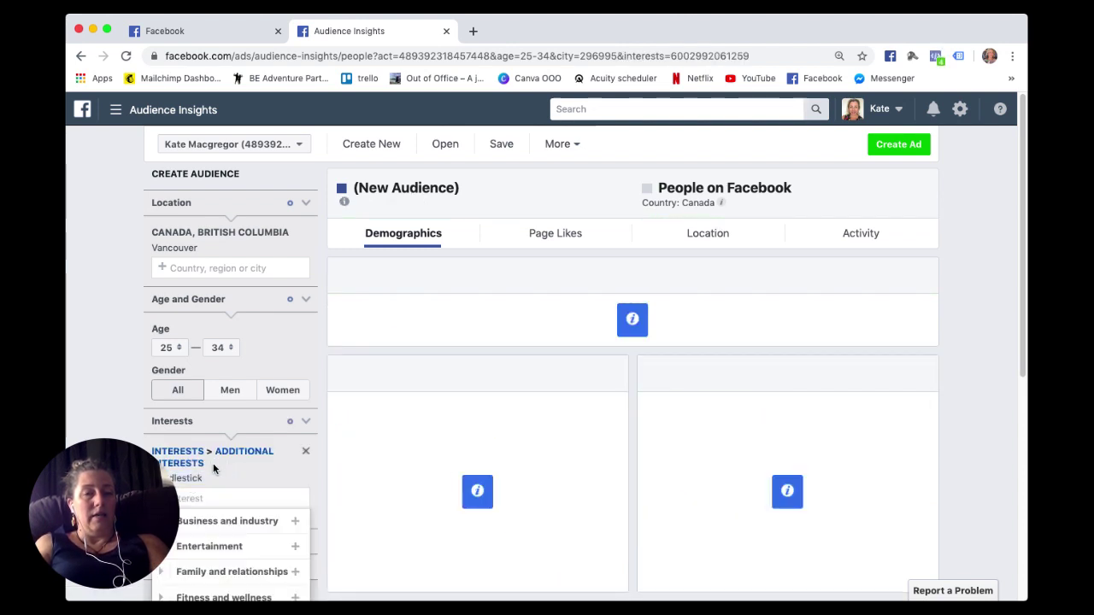
click(305, 452)
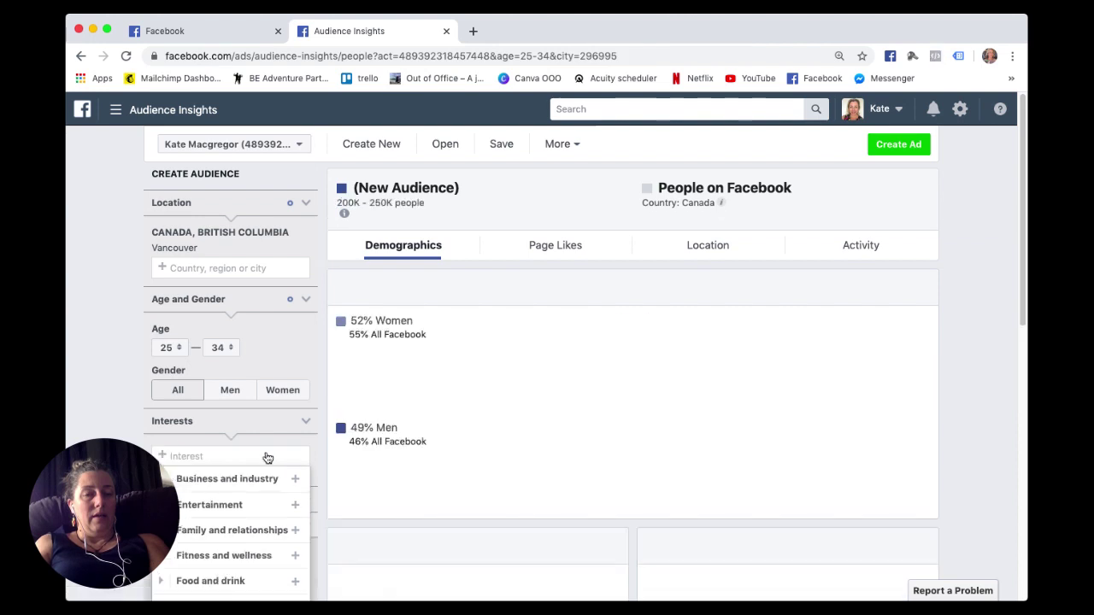
Step: Browse the interest categories to Shopping and fashion > Shopping and add Boutiques to the audience
scroll(244, 459, down, 5)
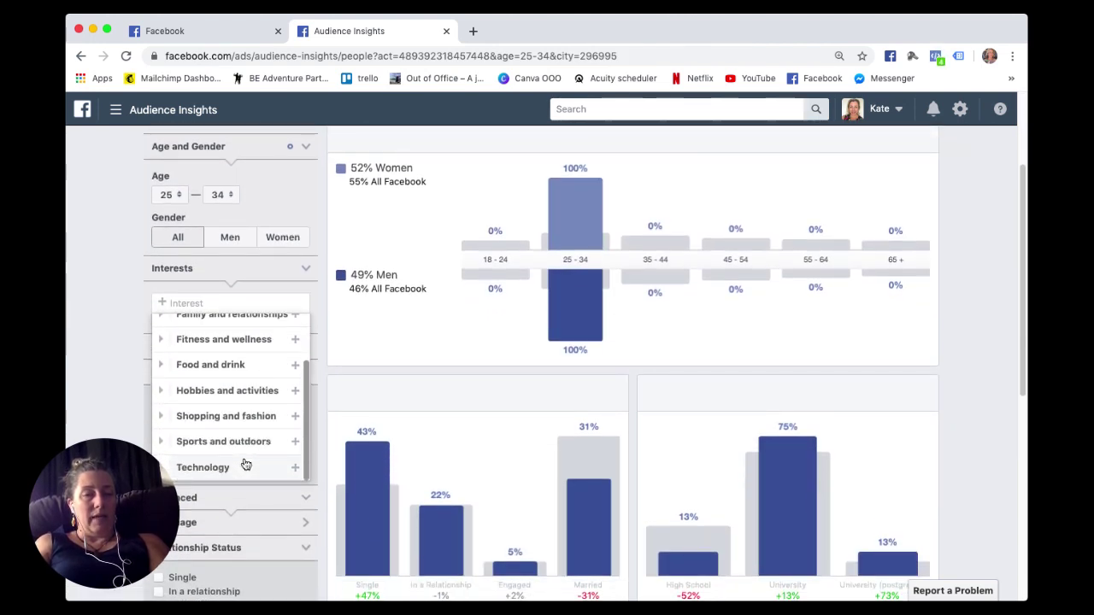
click(161, 419)
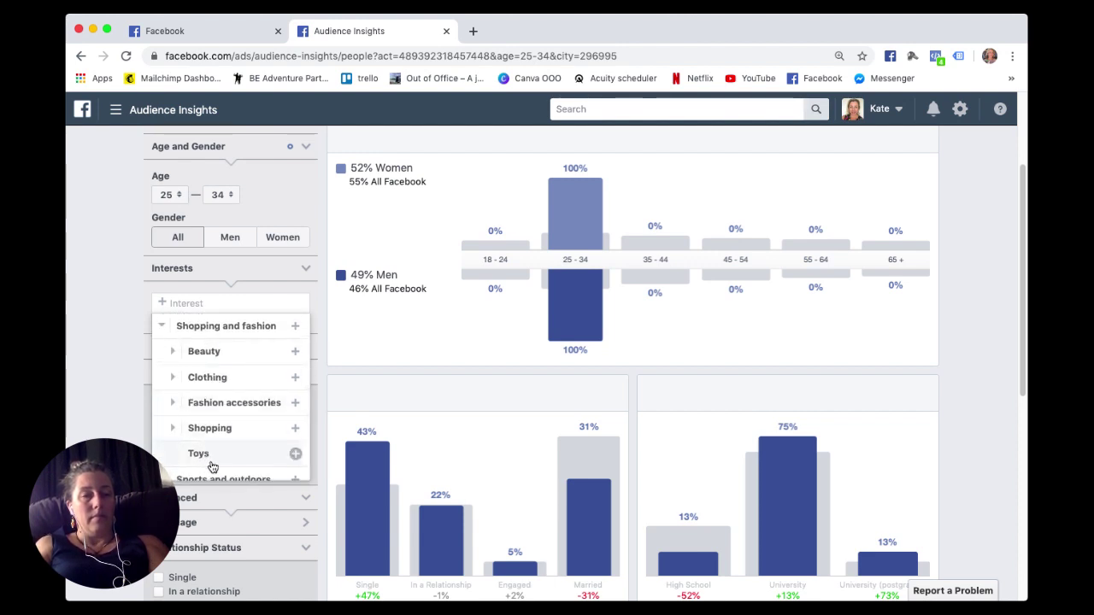
click(172, 433)
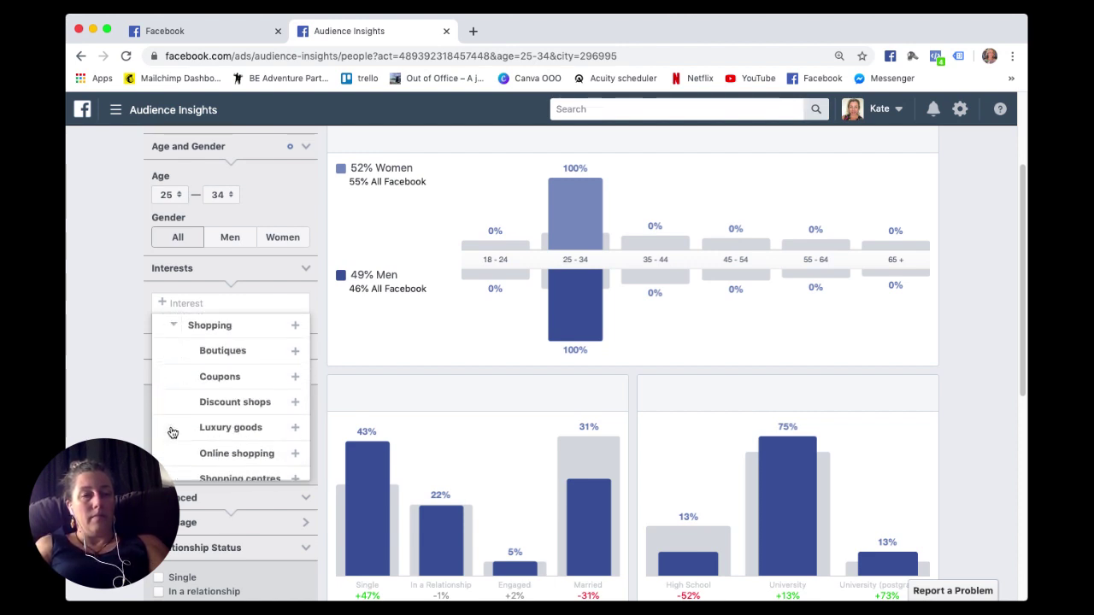
scroll(171, 431, down, 2)
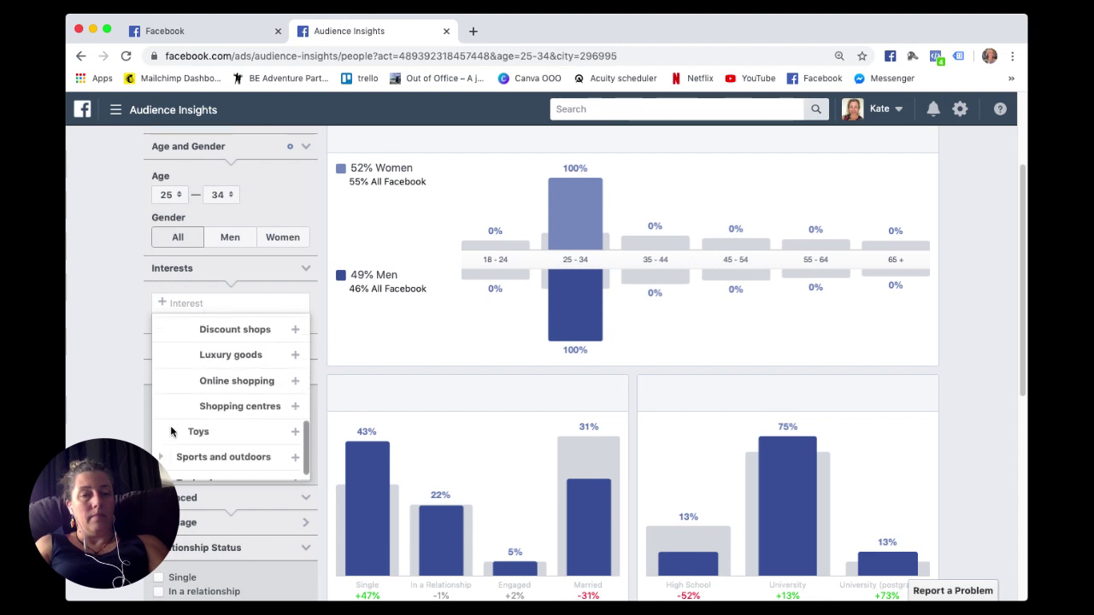
scroll(171, 431, up, 2)
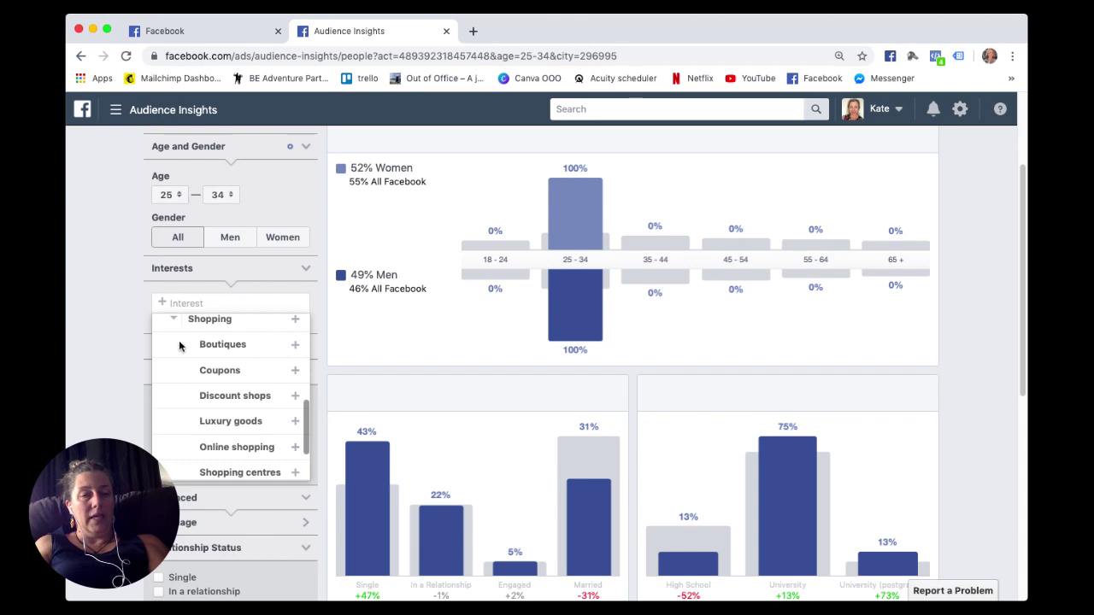
click(294, 344)
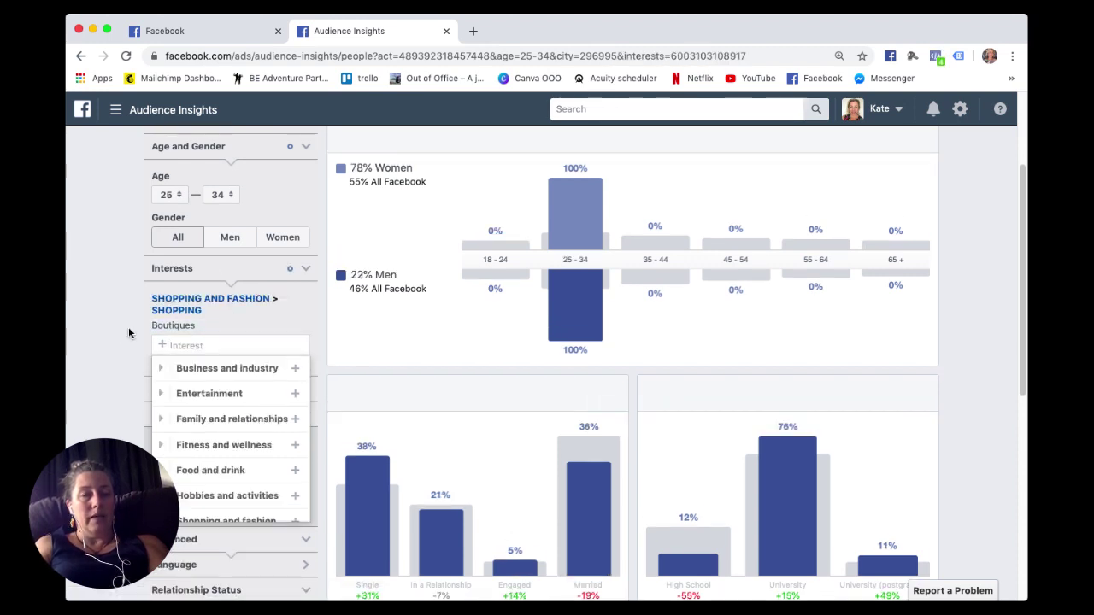
click(128, 333)
Step: Explore the Hobbies and activities interests and add the whole Home and garden category to the audience
click(184, 346)
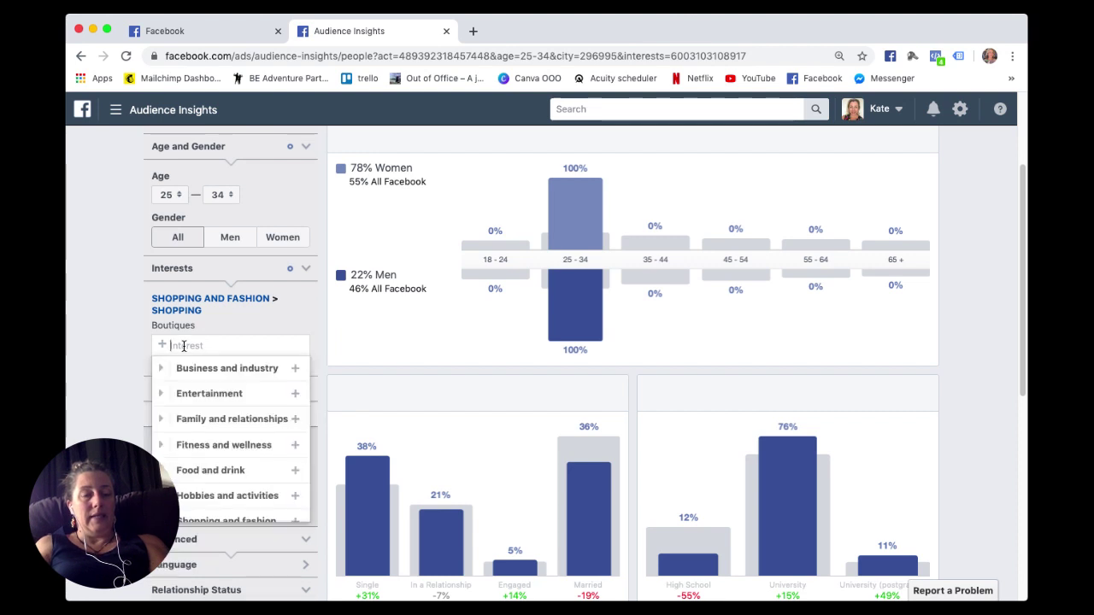
scroll(177, 423, down, 2)
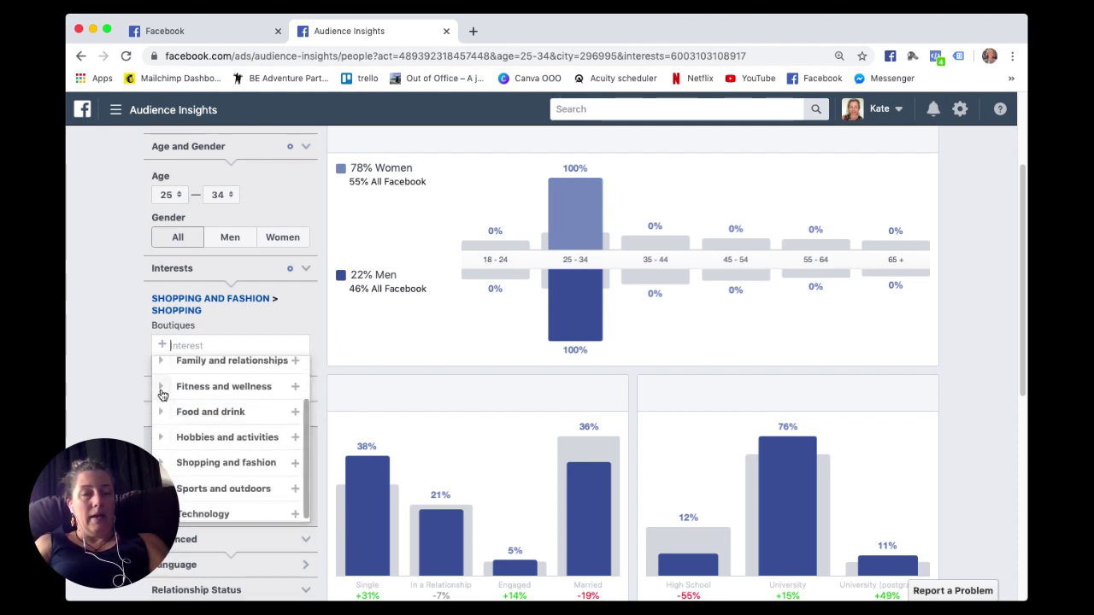
scroll(163, 393, down, 1)
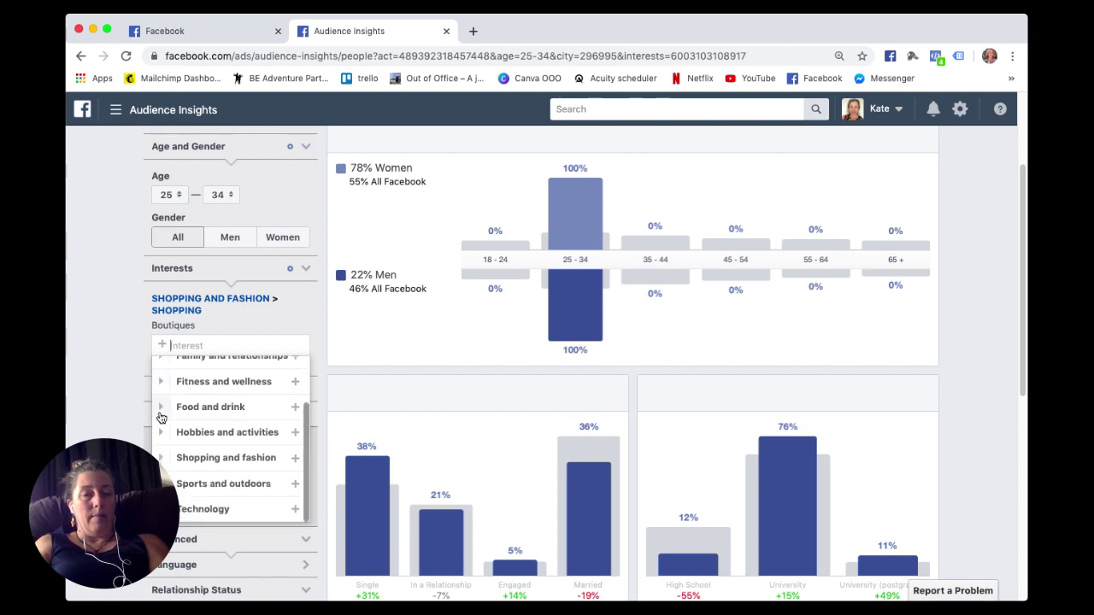
click(161, 432)
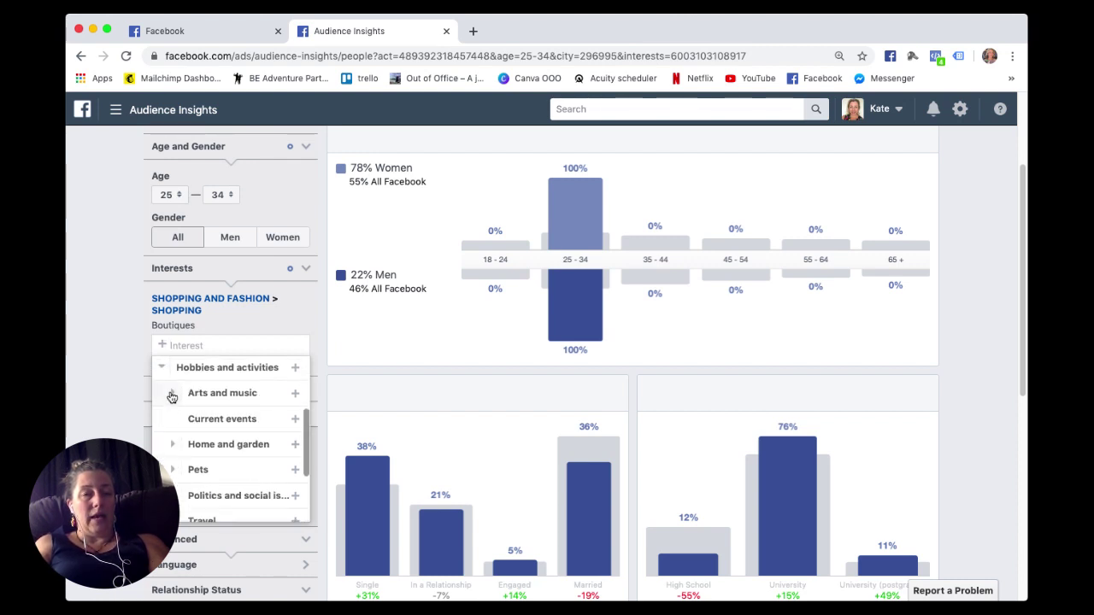
click(172, 445)
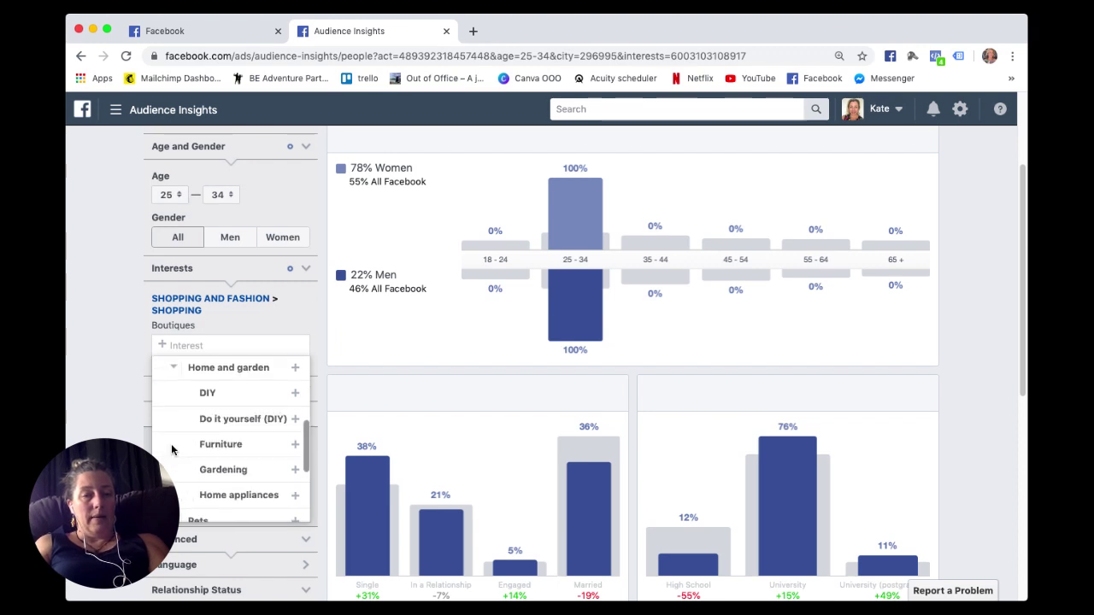
click(215, 371)
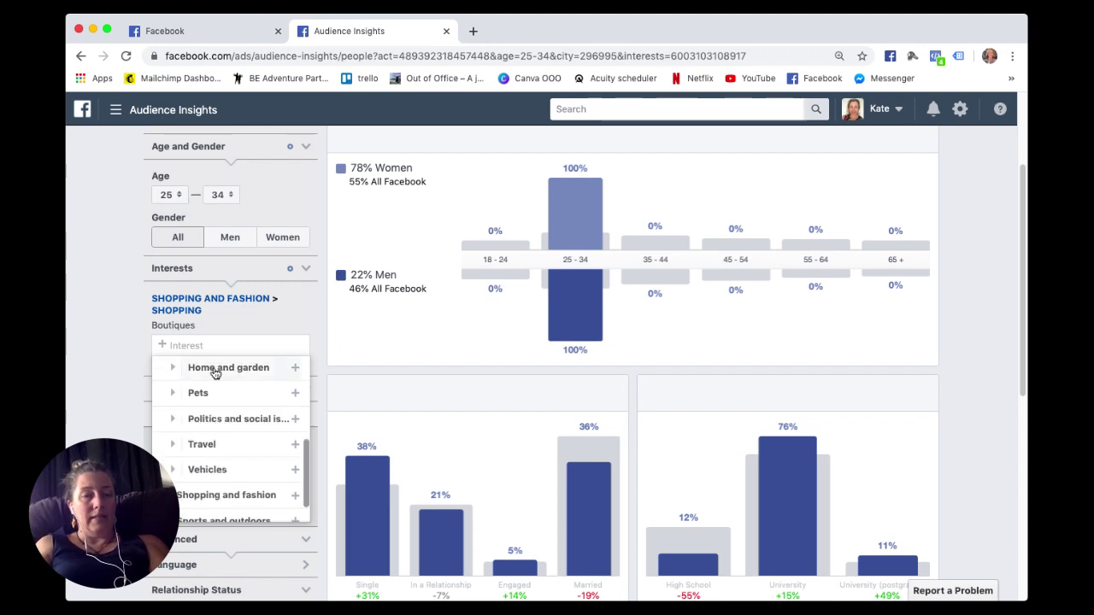
click(295, 367)
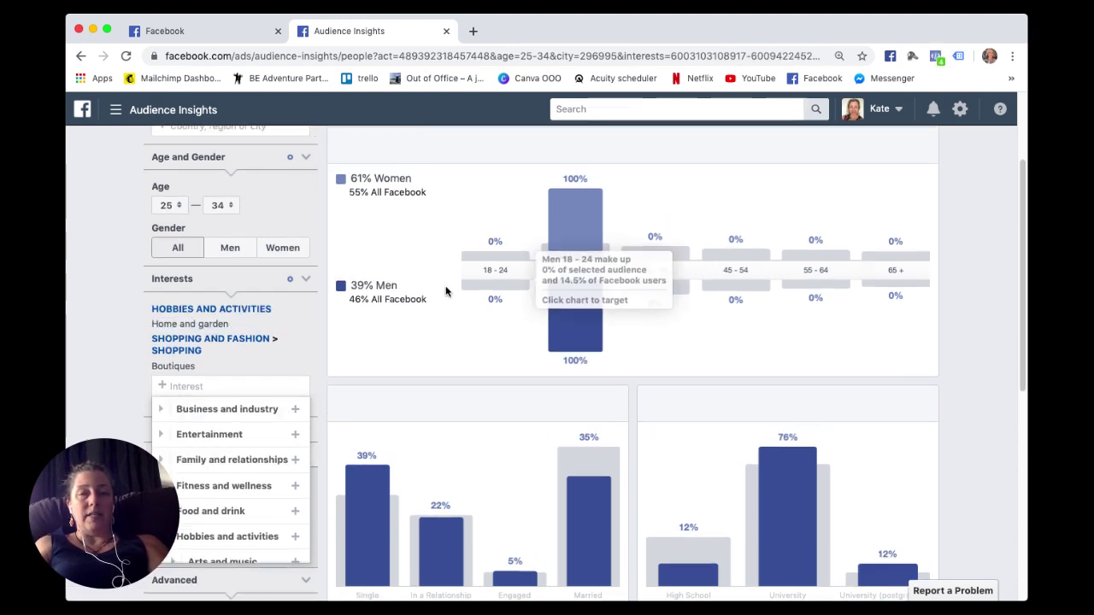
Step: Review the audience's size and demographic charts, and set its gender to Women
scroll(445, 286, up, 3)
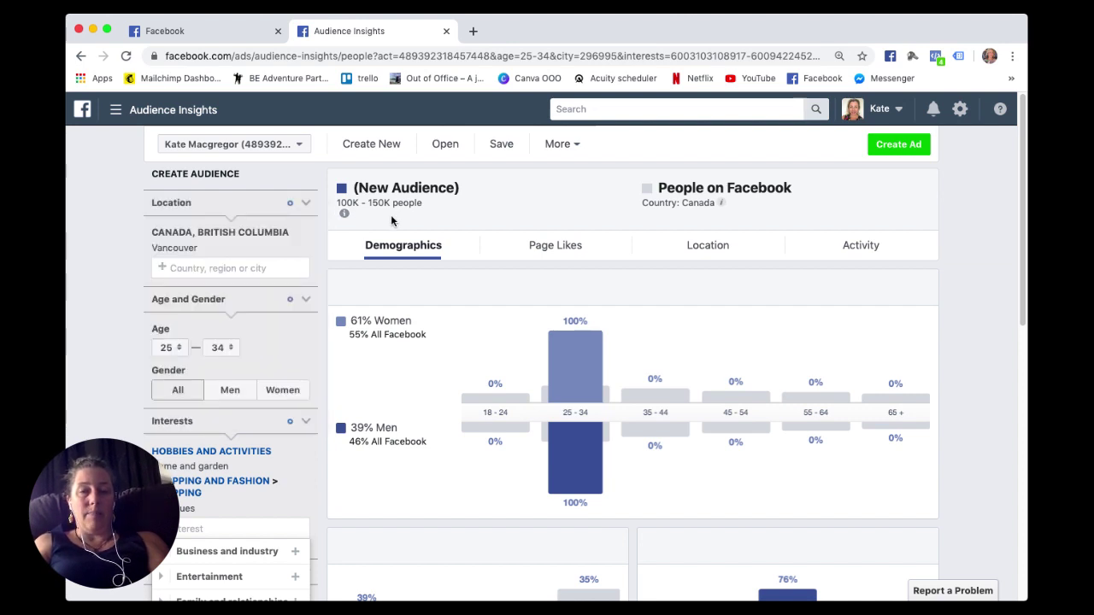
scroll(451, 513, down, 2)
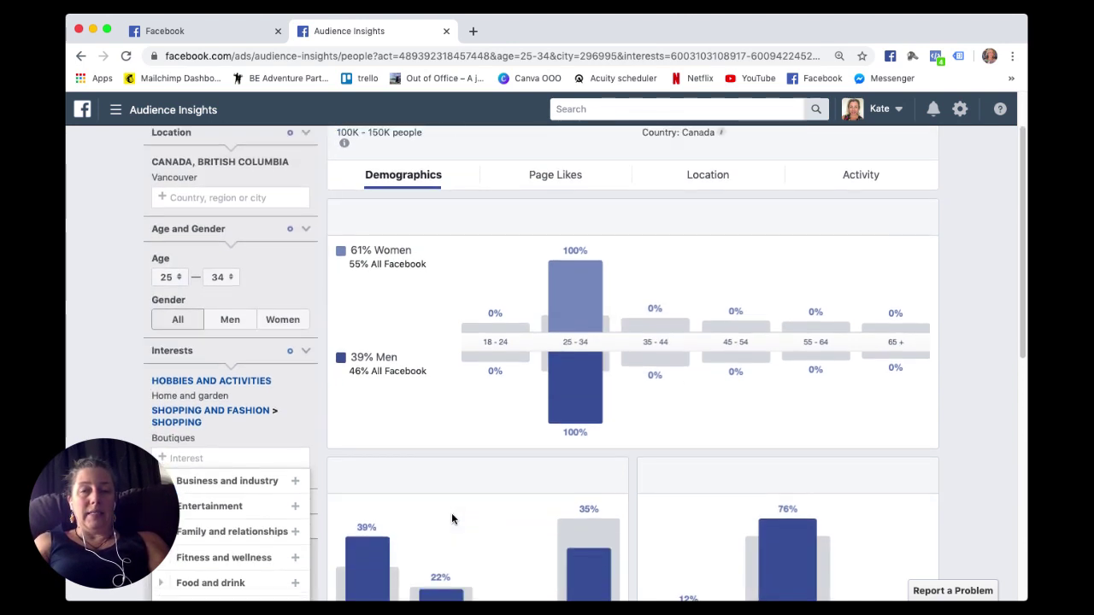
scroll(451, 518, down, 2)
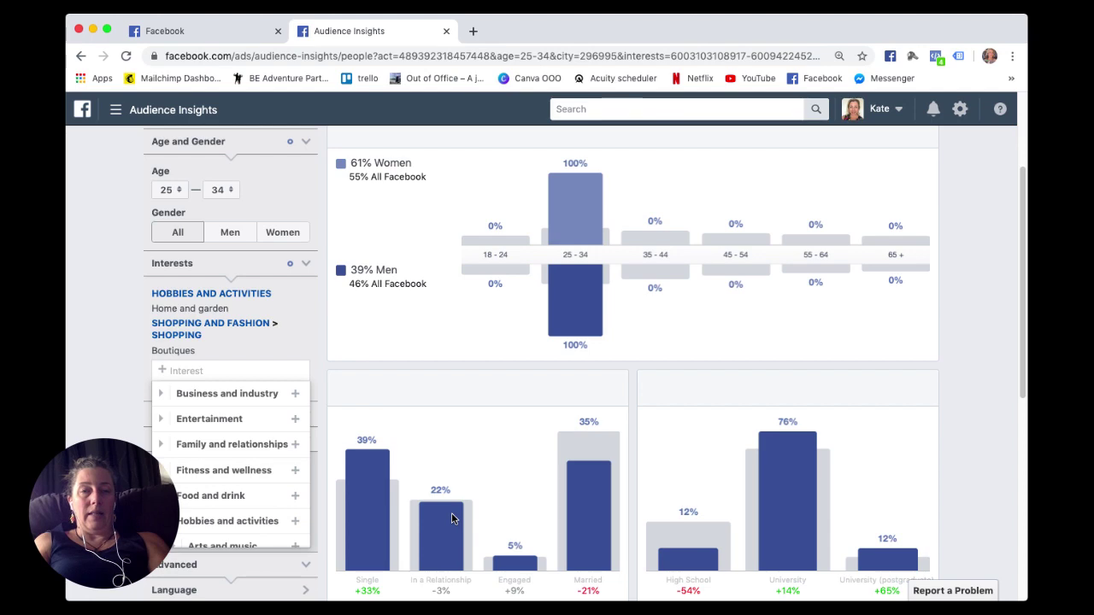
scroll(451, 518, down, 2)
scroll(451, 518, up, 1)
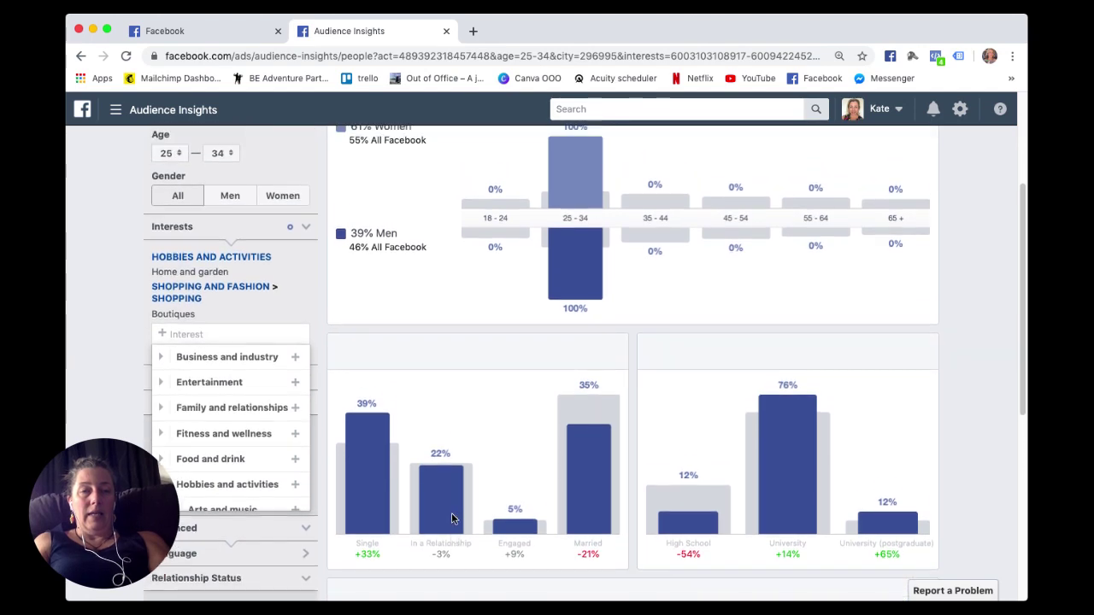
click(293, 202)
scroll(387, 246, up, 4)
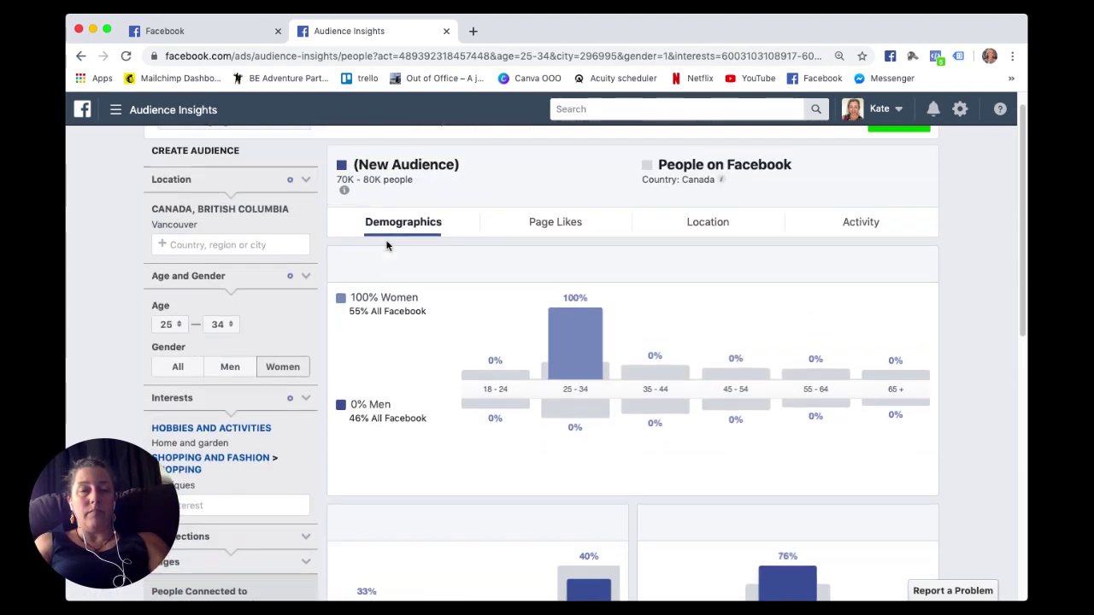
Step: Examine the audience's size estimate and its relationship, education and job title charts
mouse_move(389, 177)
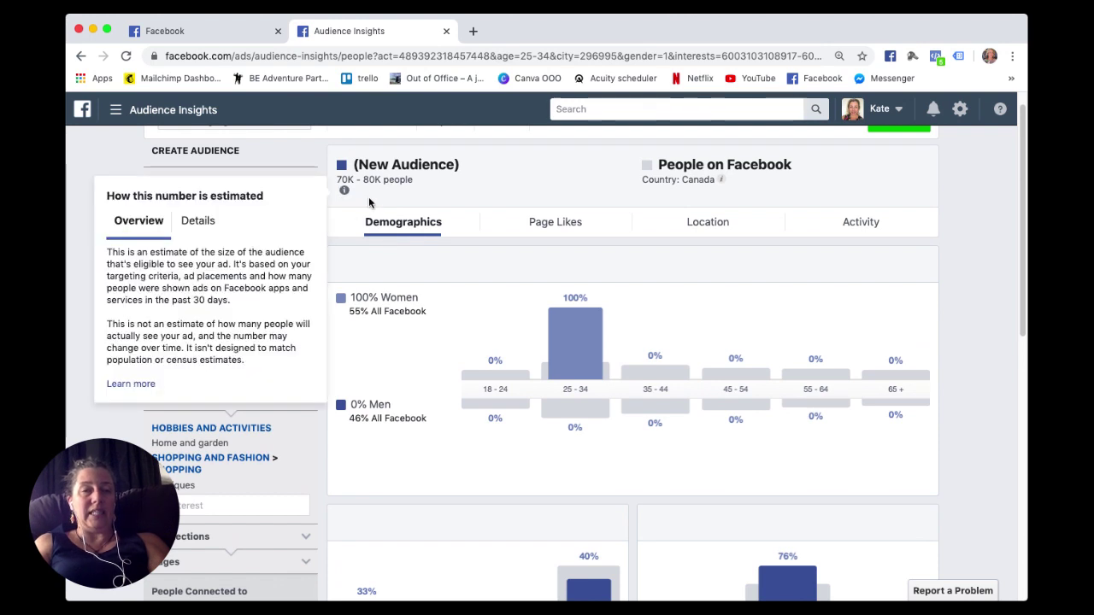
scroll(273, 465, down, 4)
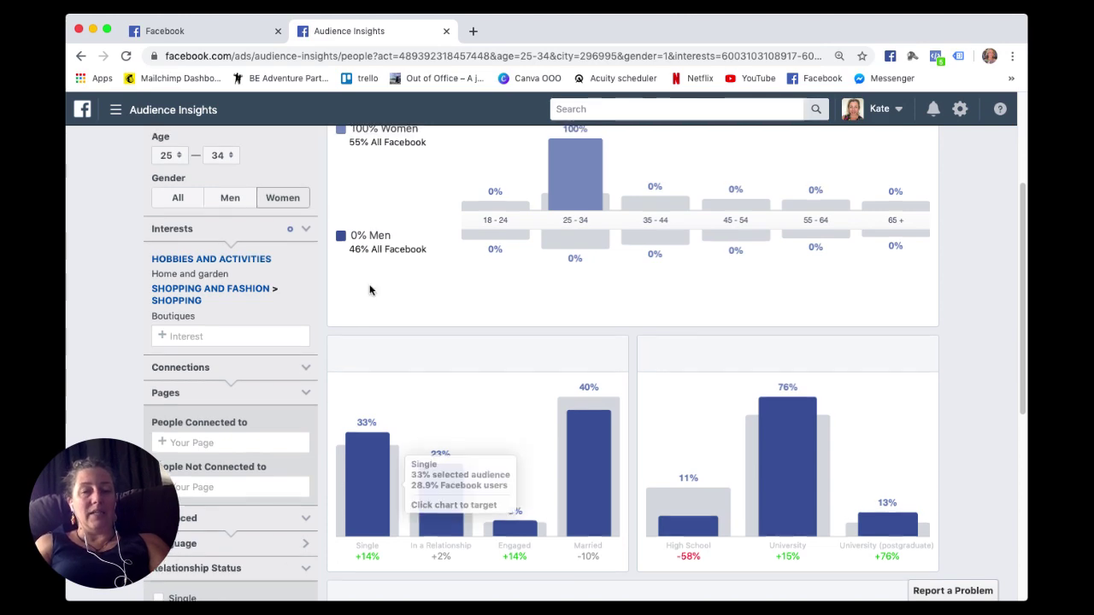
scroll(369, 289, down, 5)
scroll(369, 289, down, 3)
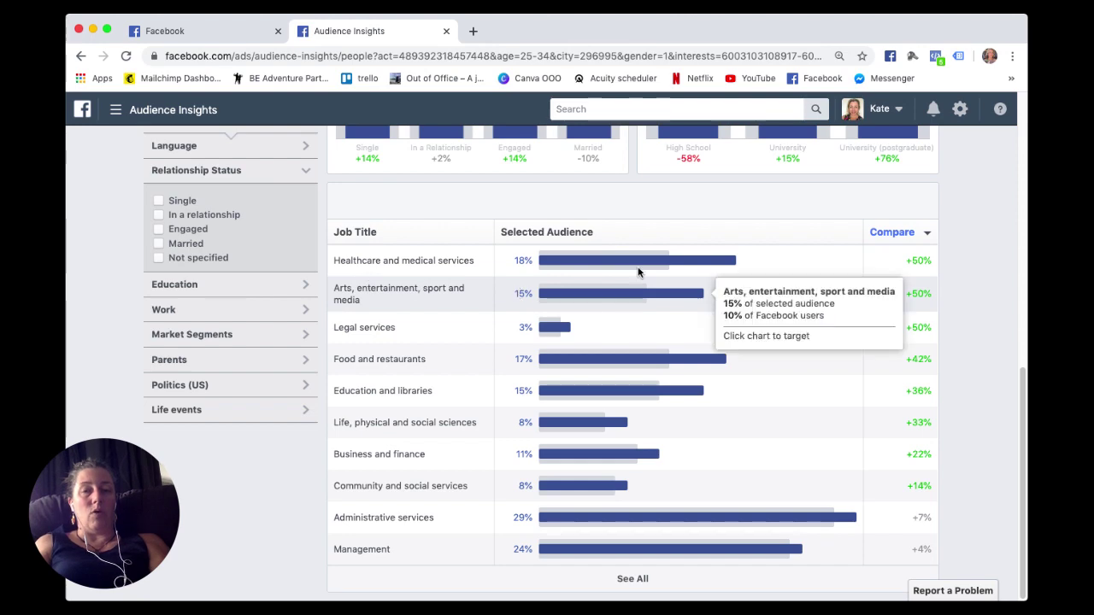
scroll(394, 345, up, 3)
scroll(394, 344, up, 5)
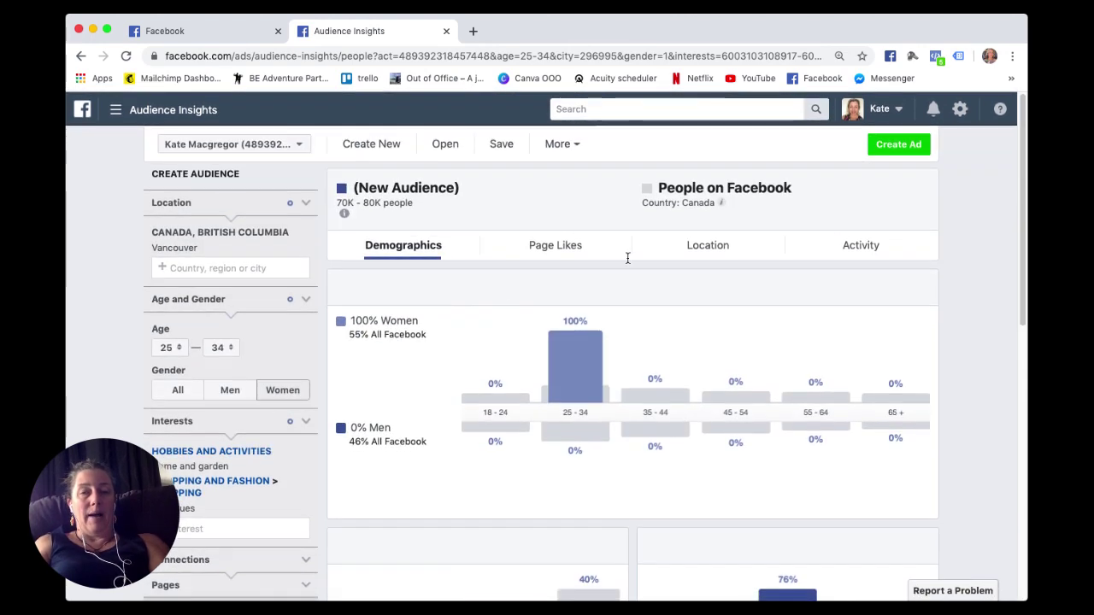
Step: Examine the top towns and cities where the selected audience is located
click(728, 247)
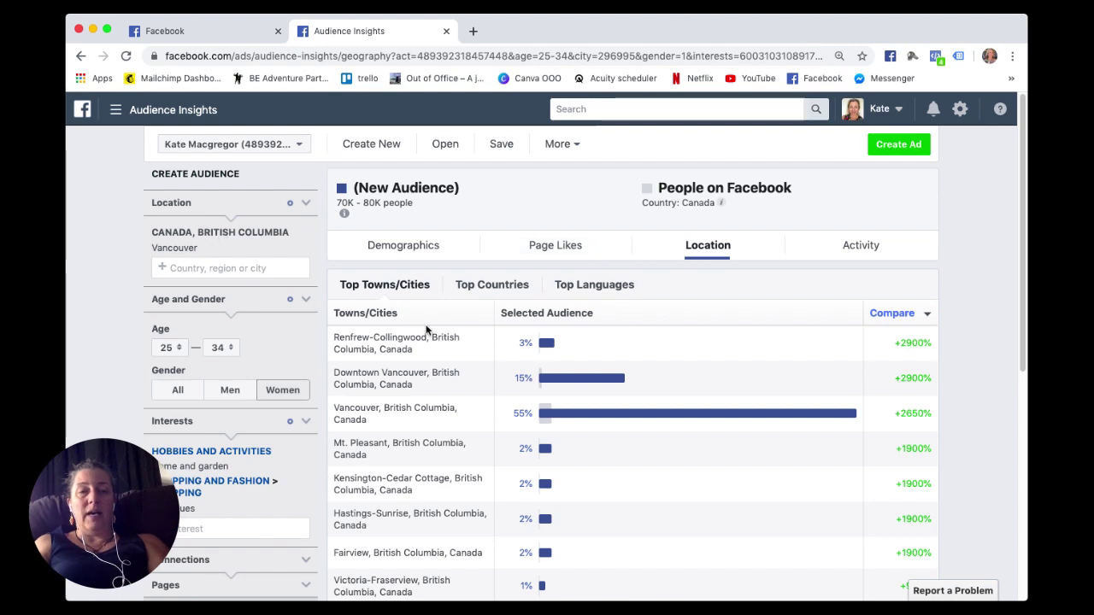
scroll(403, 401, down, 3)
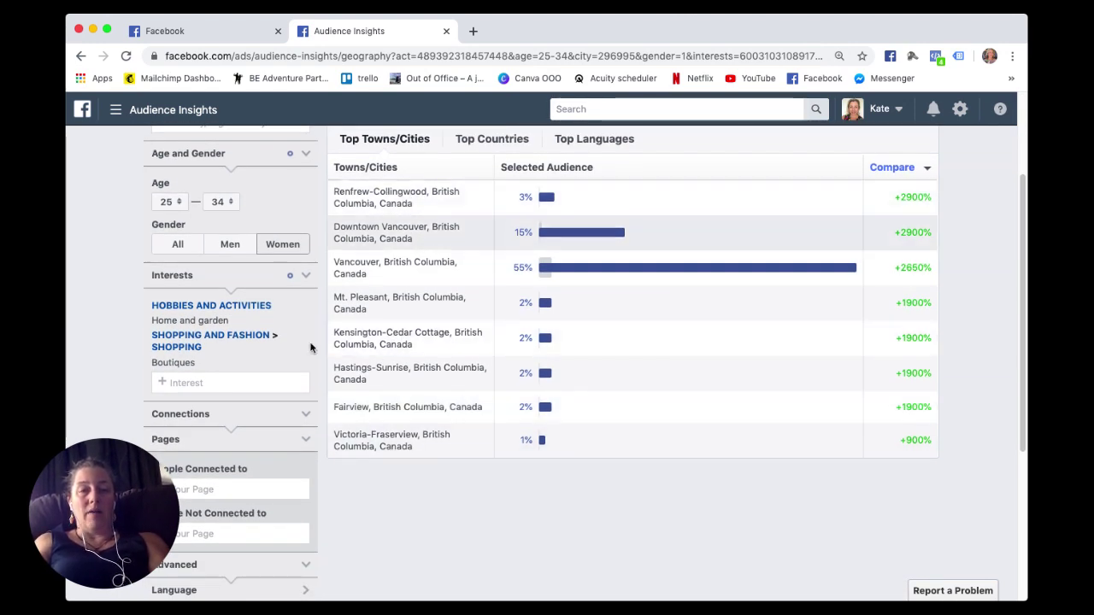
scroll(400, 273, up, 3)
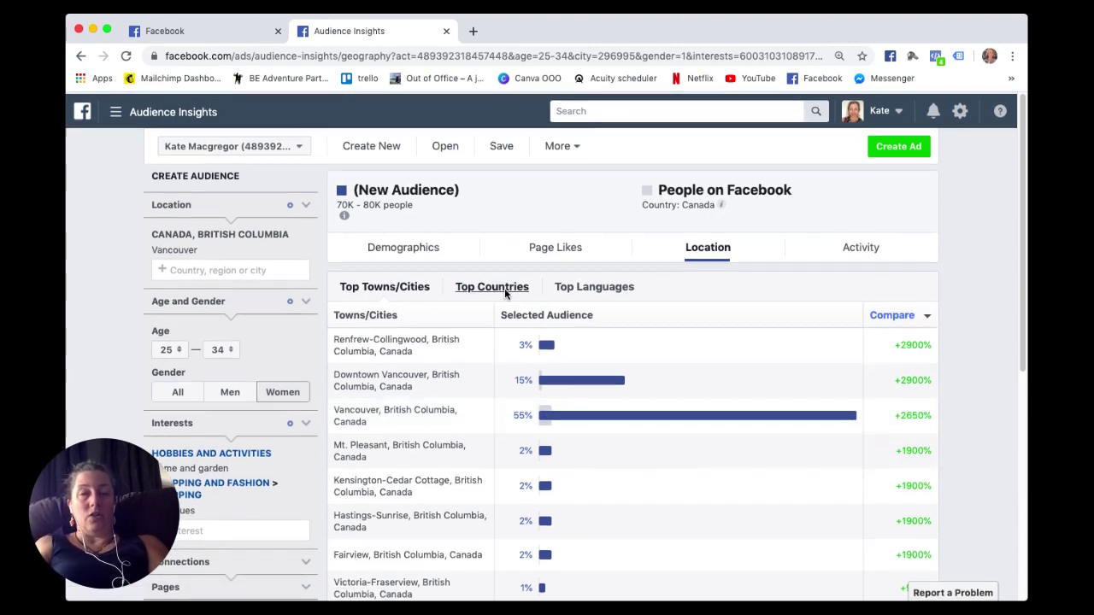
Step: Check the pages the audience likes and add Flea market as an audience interest
click(537, 245)
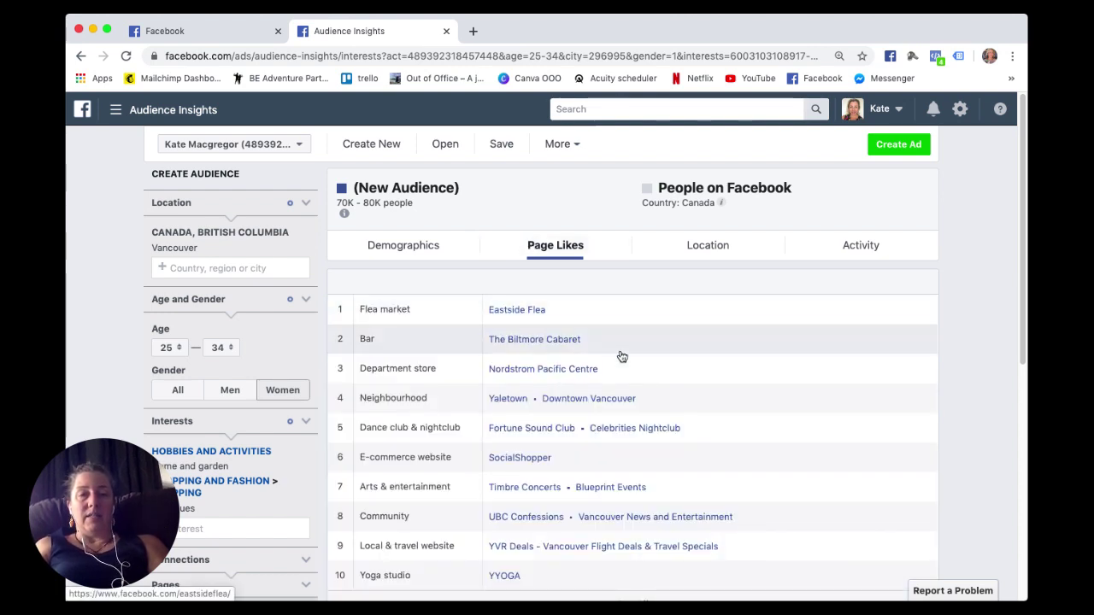
scroll(620, 350, down, 1)
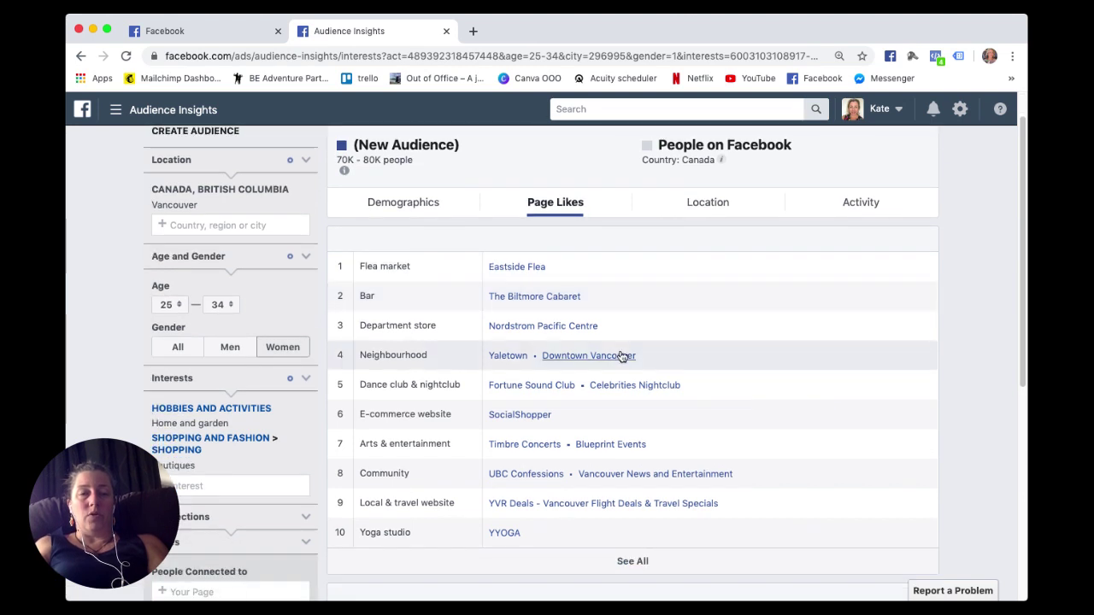
click(193, 481)
text(flea)
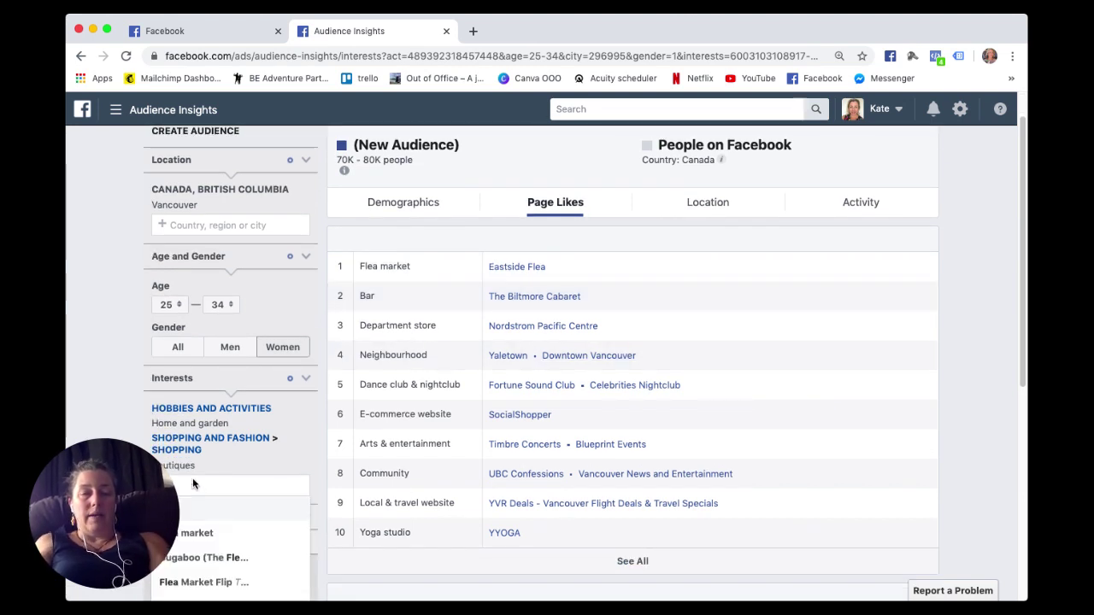
click(184, 539)
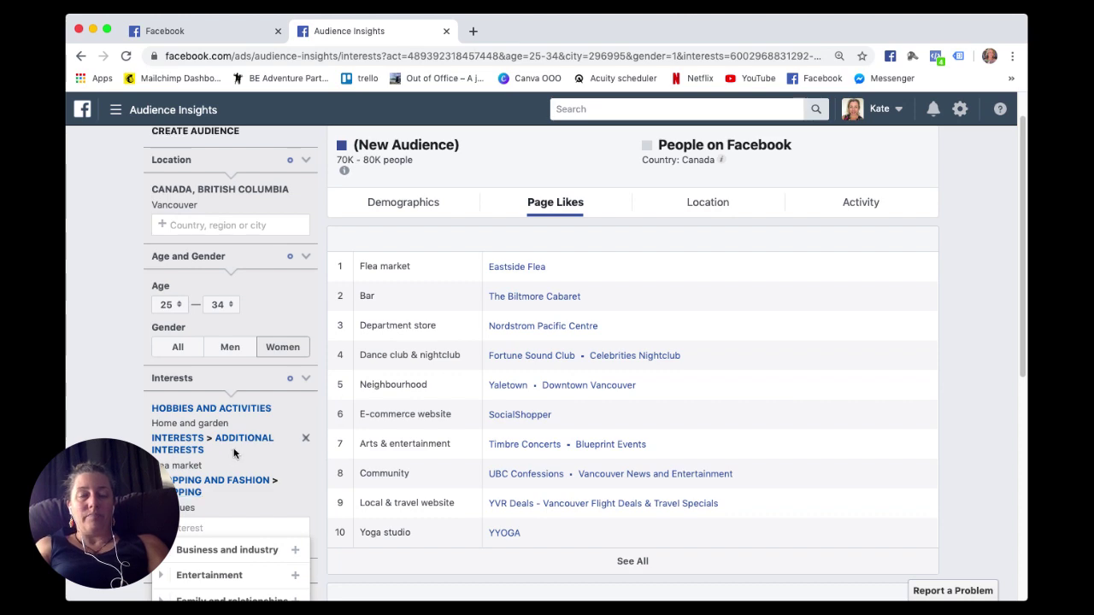
Step: Review the demographics and job titles of the audience that includes the Flea market interest
click(422, 212)
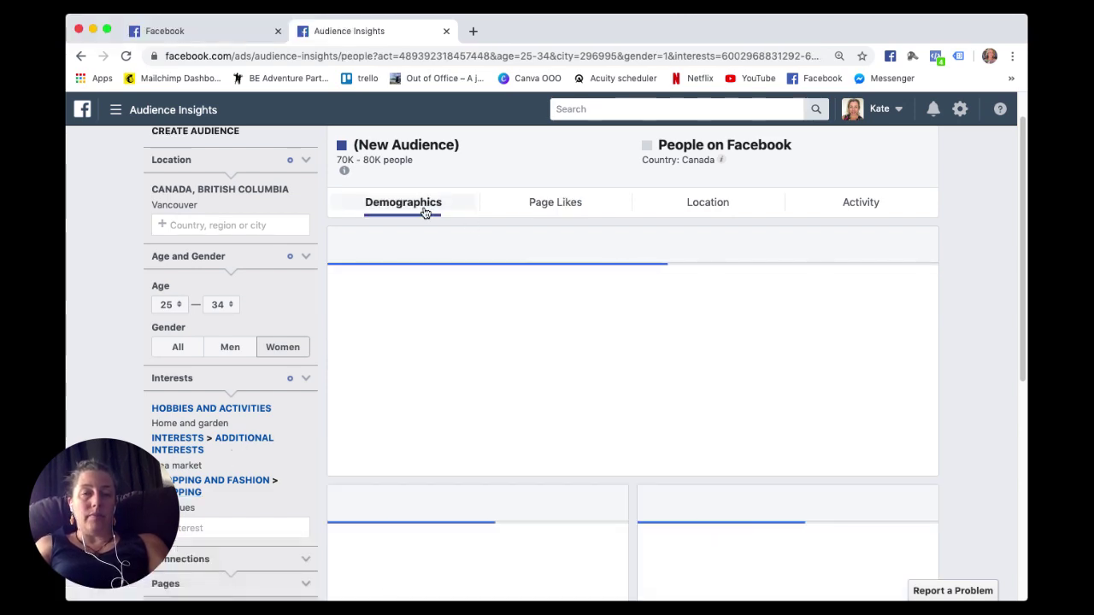
scroll(670, 364, down, 10)
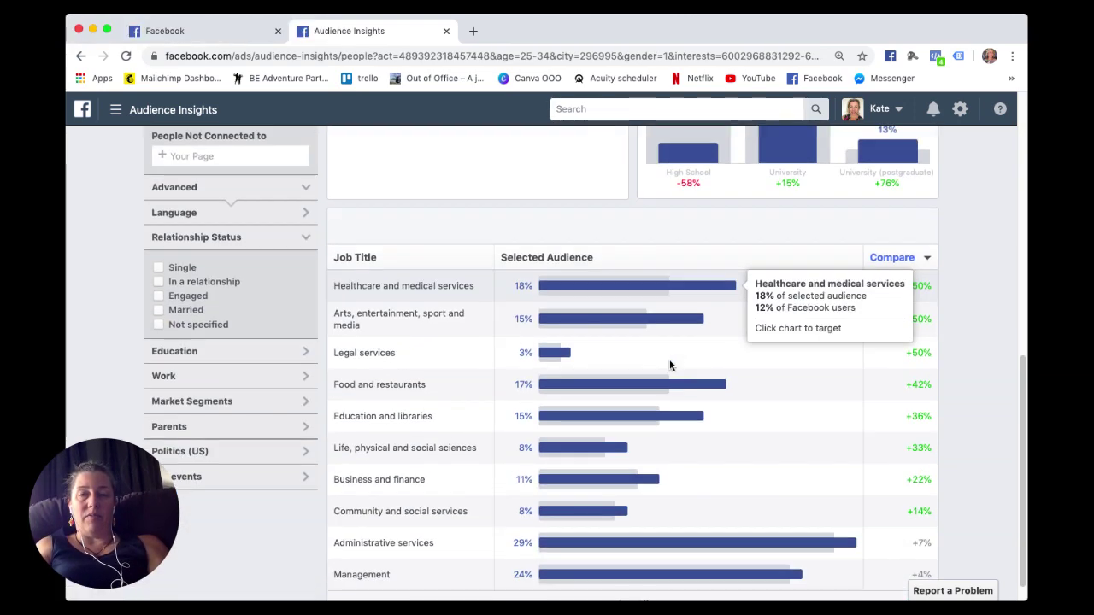
scroll(669, 363, up, 10)
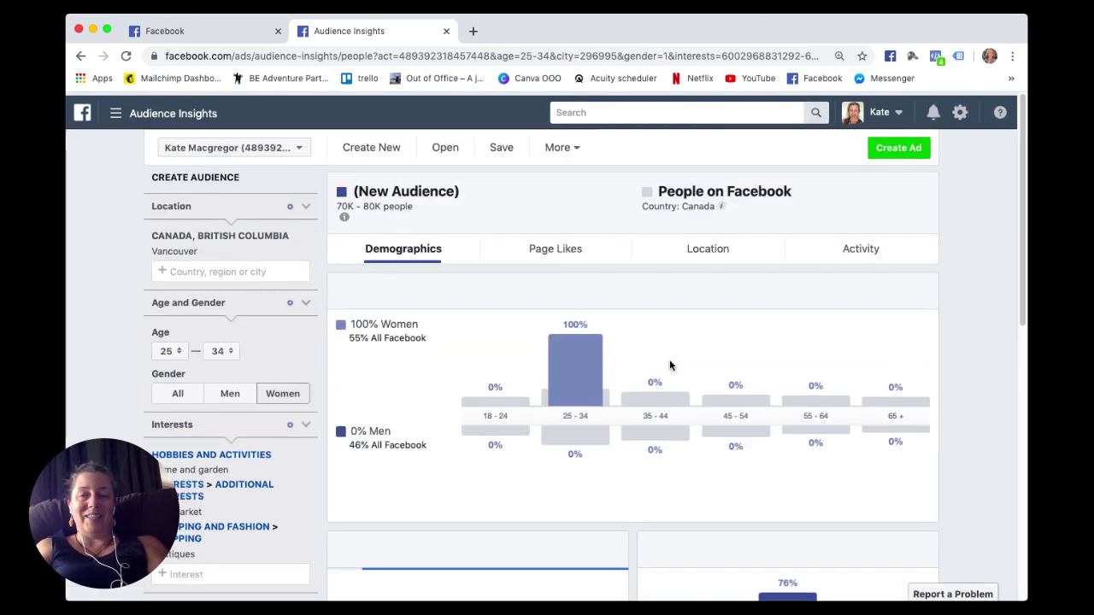
Step: Examine the audience's top page categories and the liked pages ranked by relevance and affinity
click(549, 245)
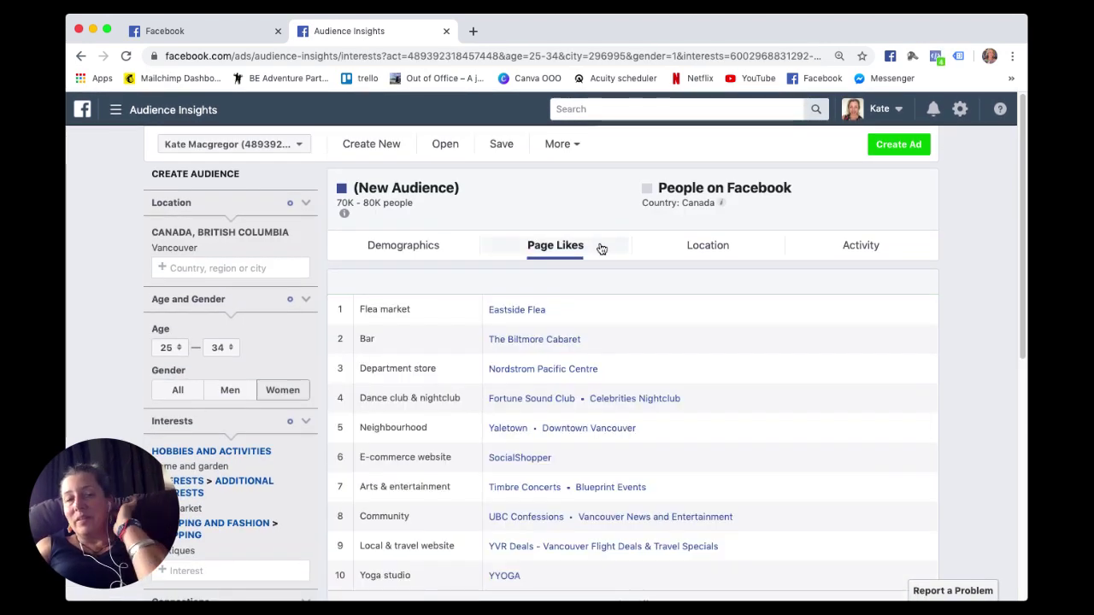
scroll(601, 321, down, 5)
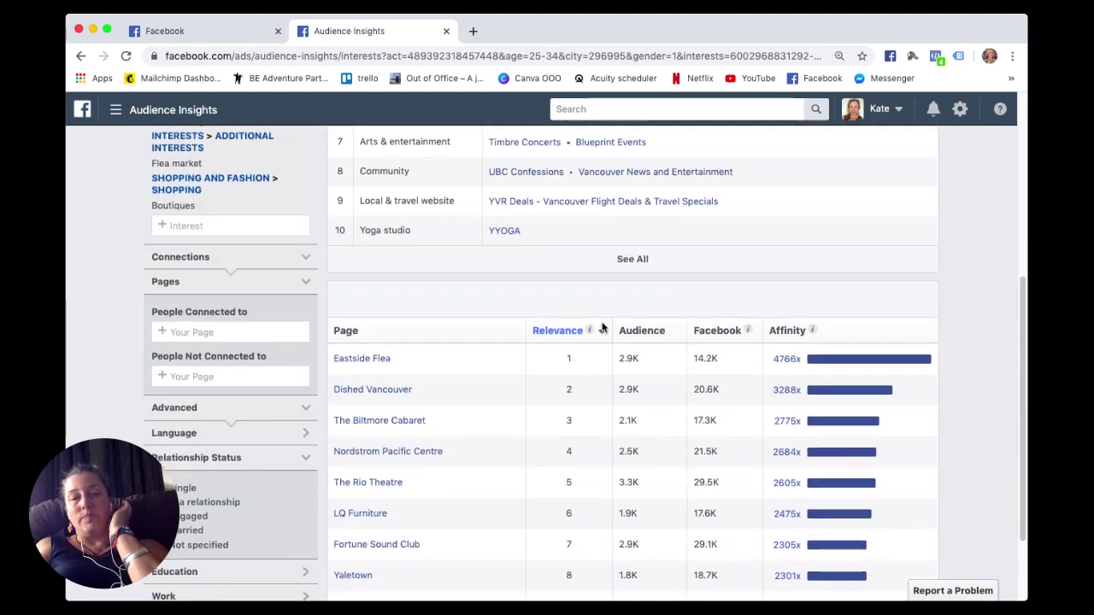
scroll(601, 321, down, 1)
scroll(601, 322, up, 5)
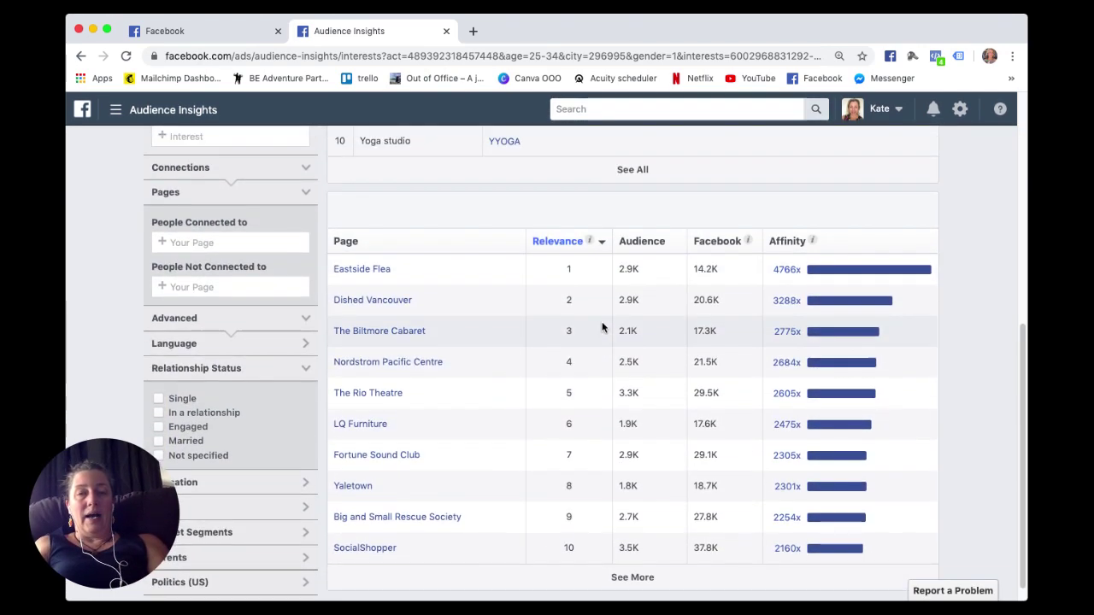
scroll(601, 321, down, 5)
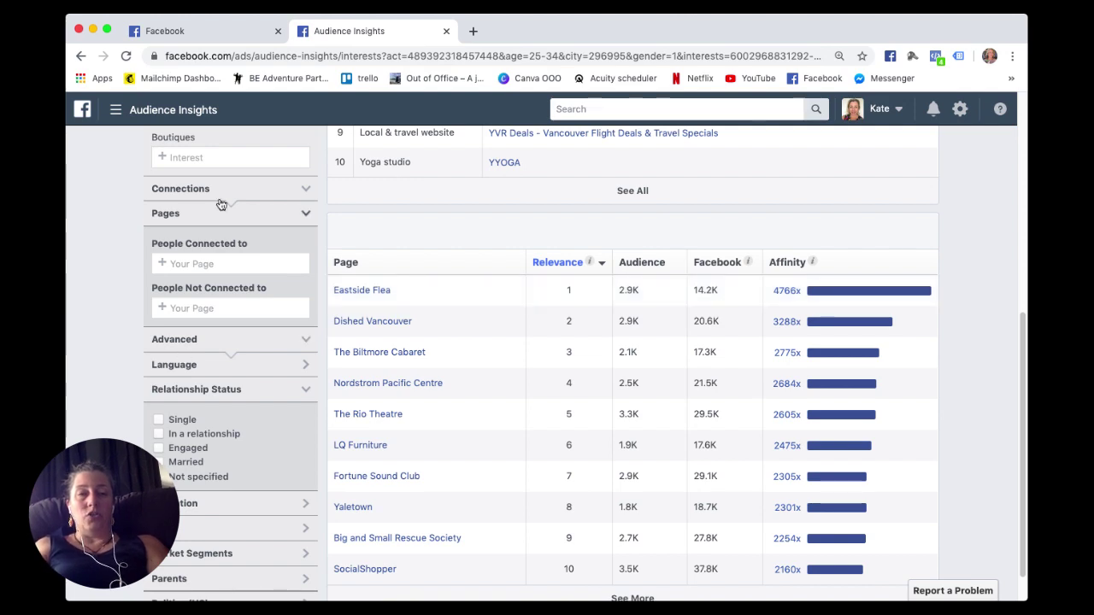
scroll(222, 200, up, 4)
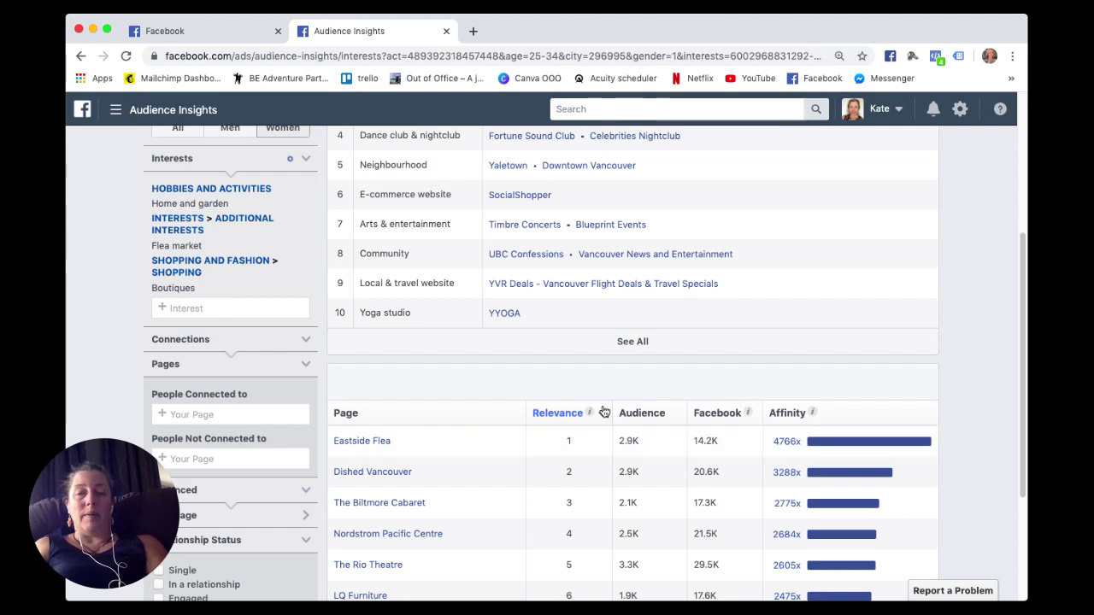
scroll(607, 415, up, 5)
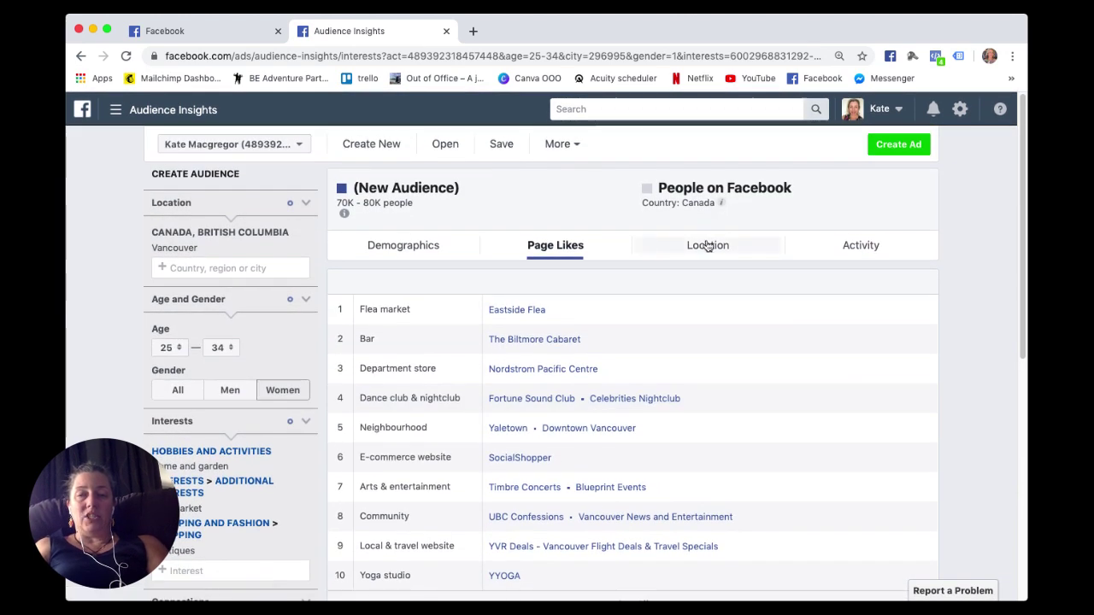
Step: Review the audience's top locations, its recent Facebook activity and the devices it uses
click(708, 246)
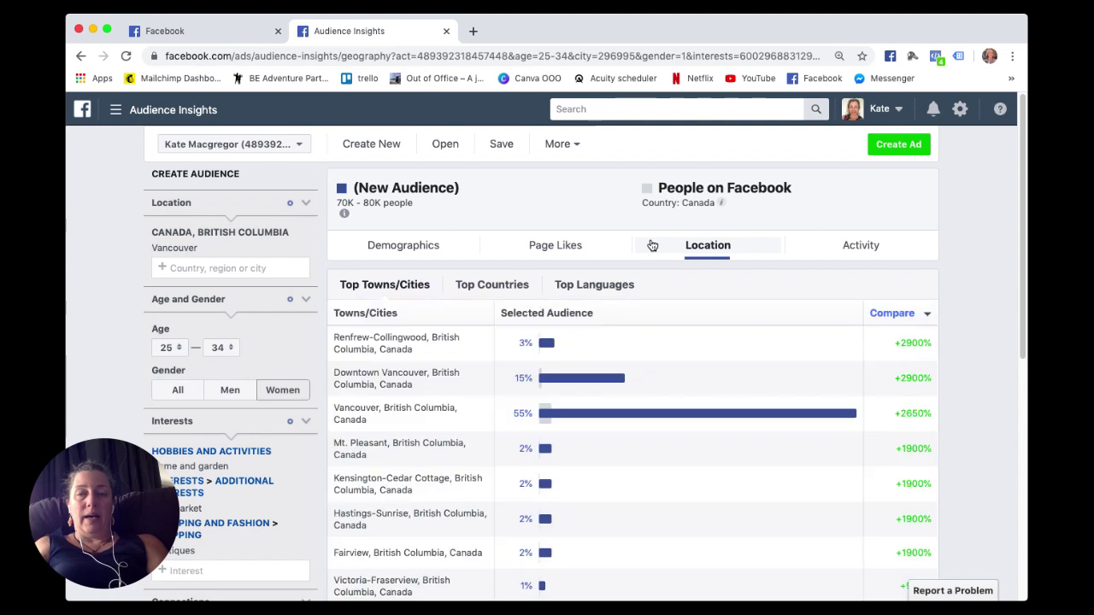
click(861, 246)
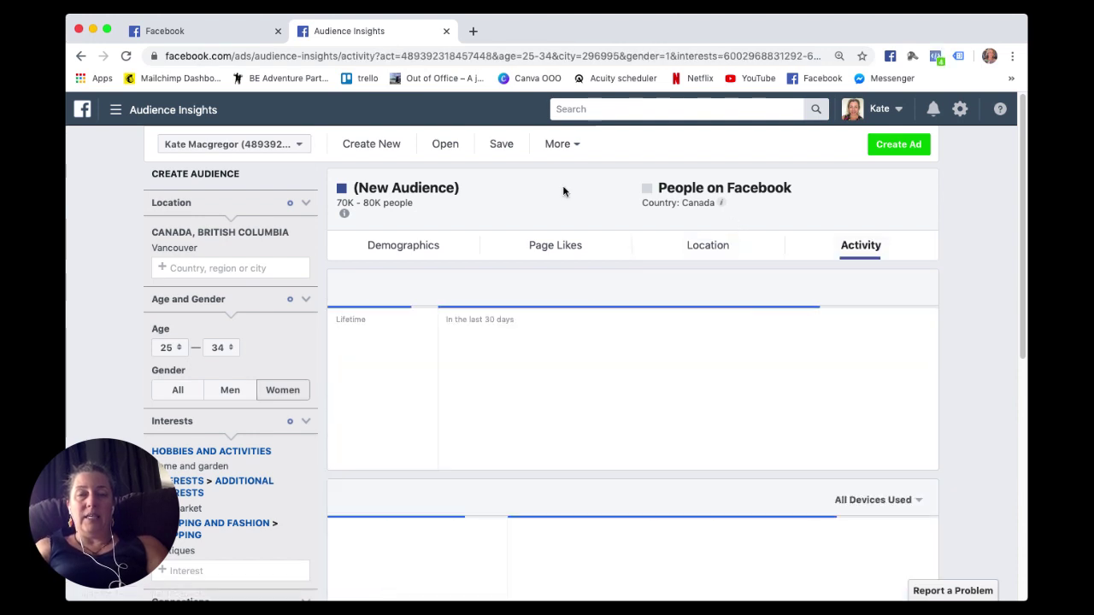
scroll(529, 419, down, 5)
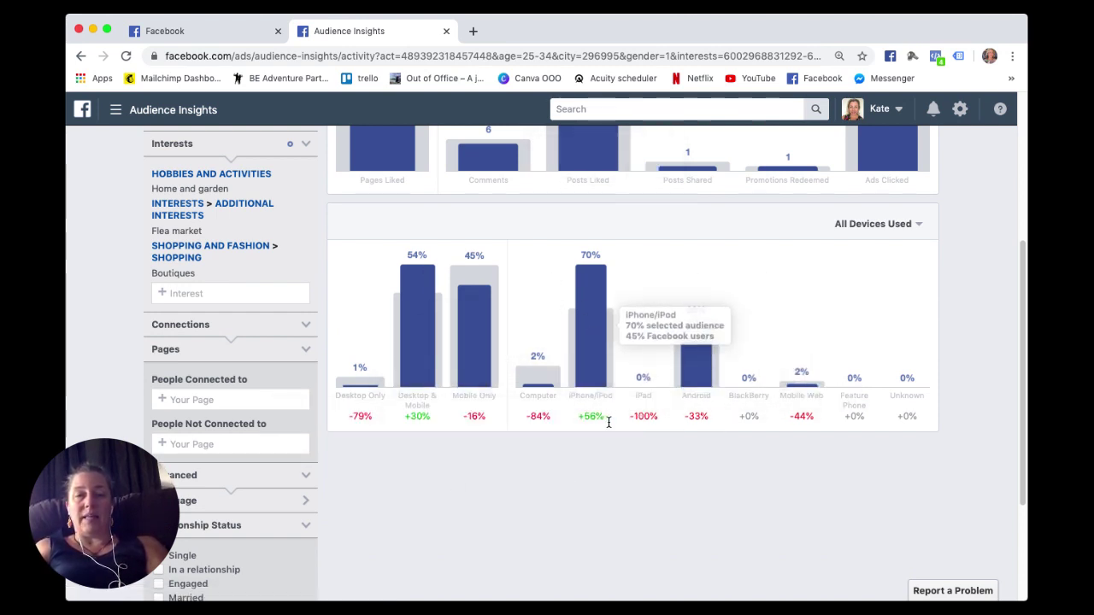
scroll(499, 514, up, 5)
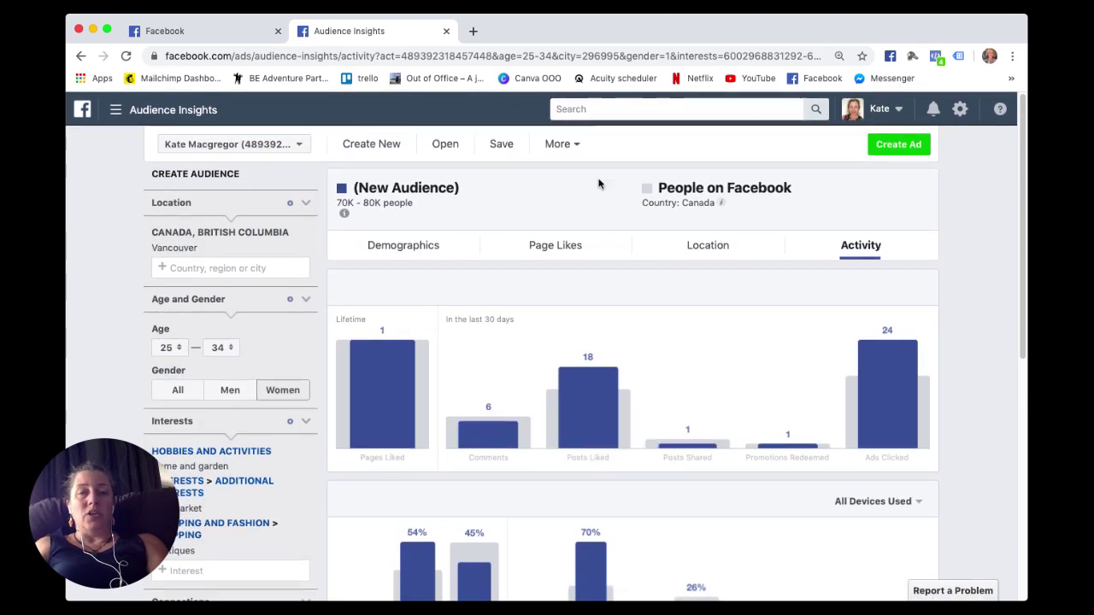
Step: Try to save the audience under the name Vancouver Candle Market, and cancel out of the save dialog
click(502, 147)
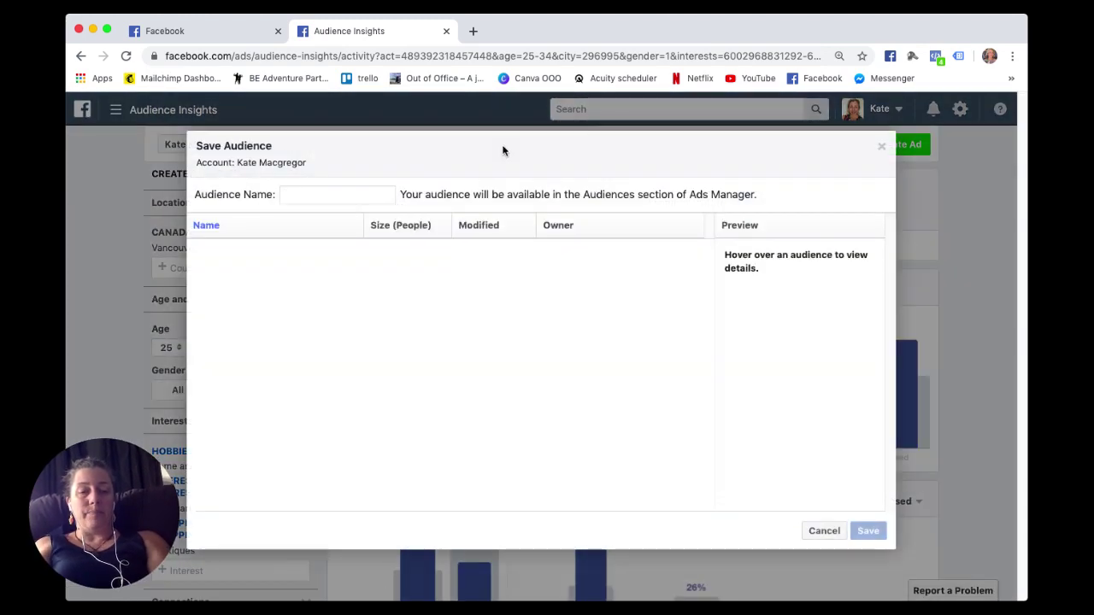
text(Vancouver Candle Ma)
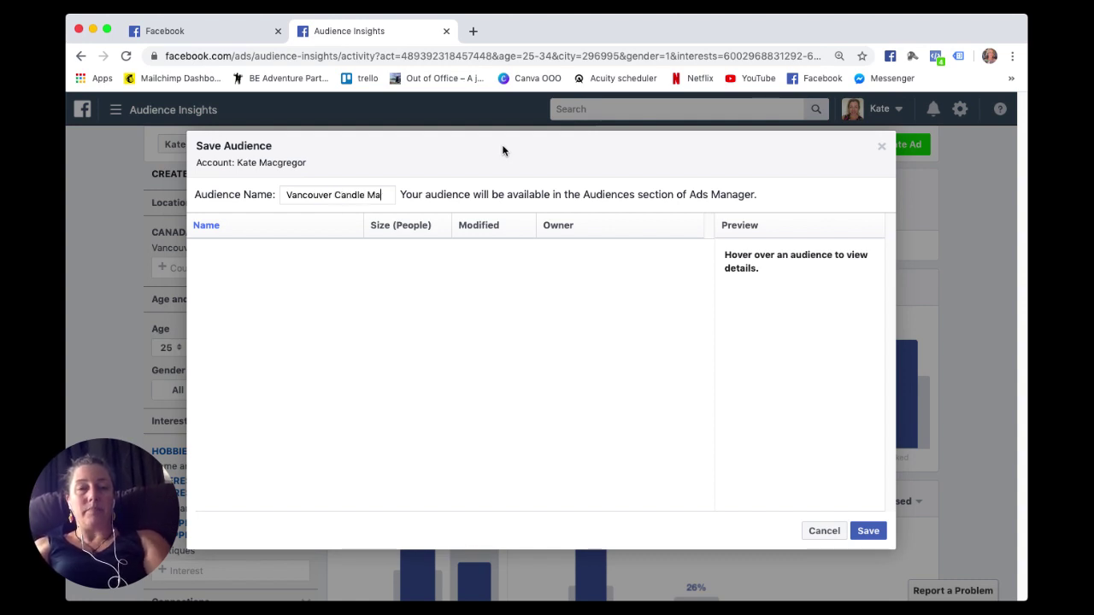
text(rket)
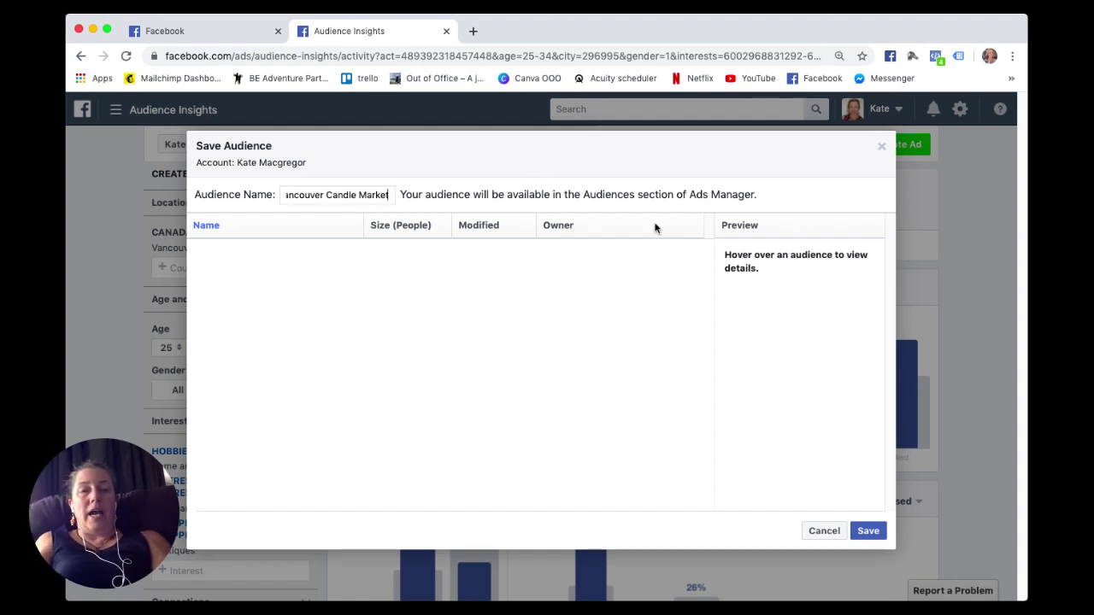
click(869, 537)
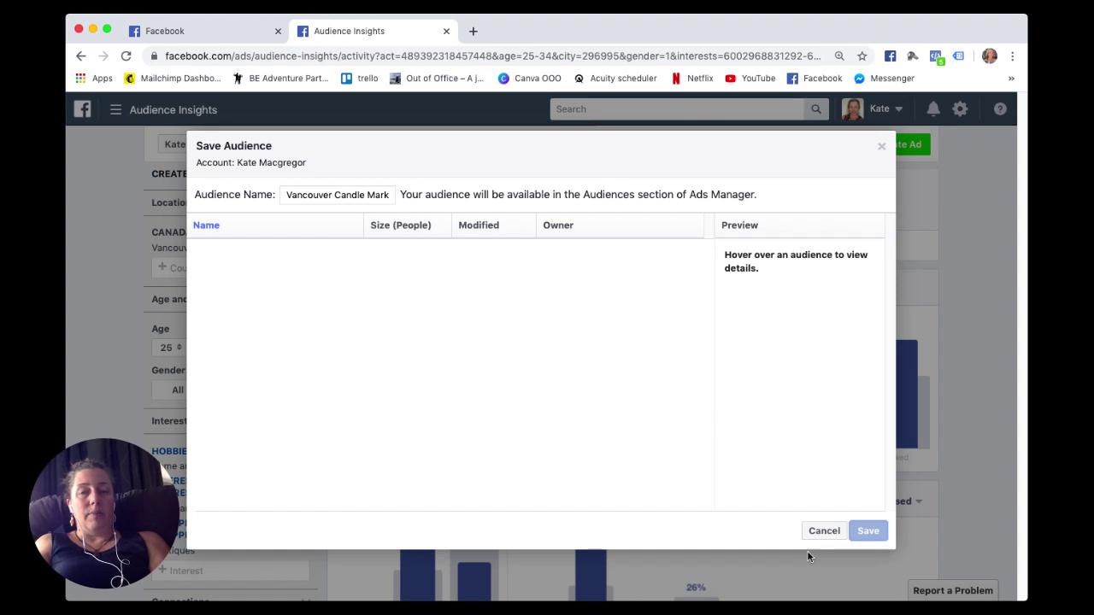
click(824, 531)
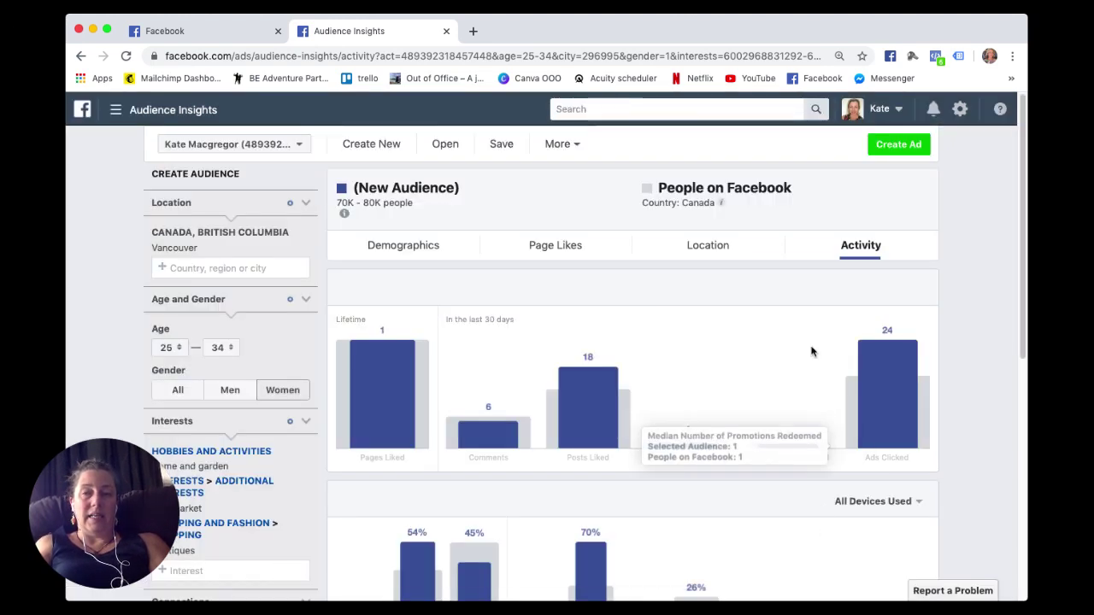